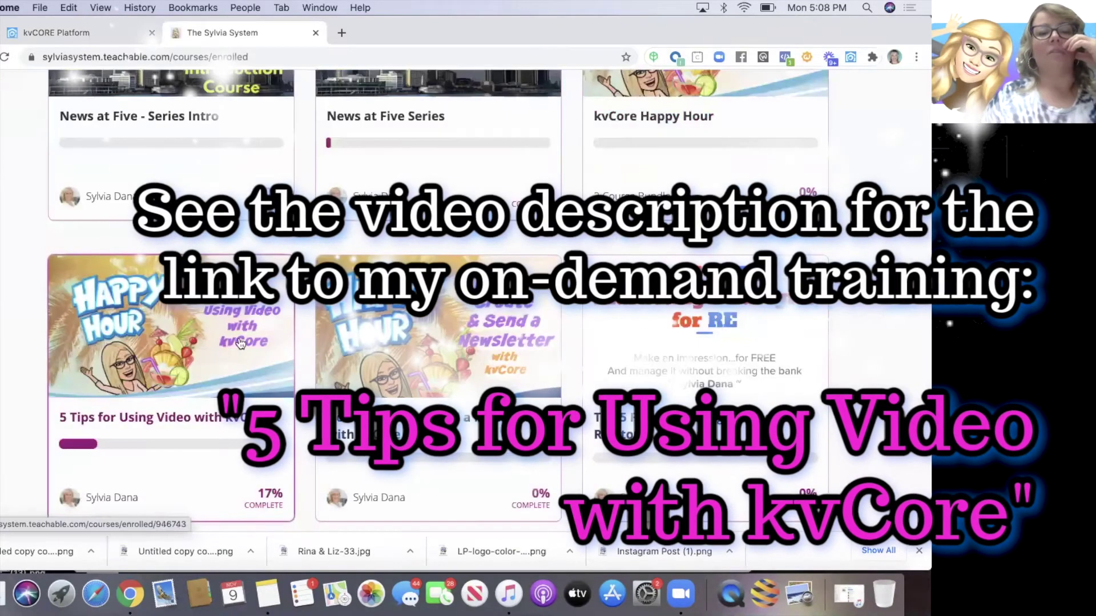
Step: Open the '5 Tips for Using Video with kvCore' course from the enrolled courses page
left_click(240, 343)
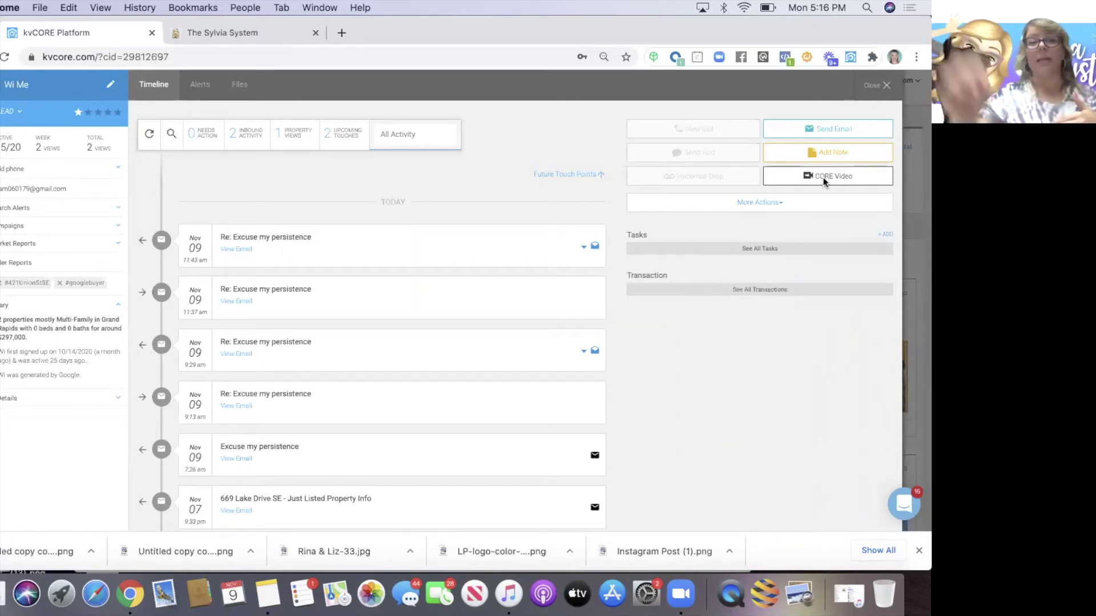
left_click(233, 33)
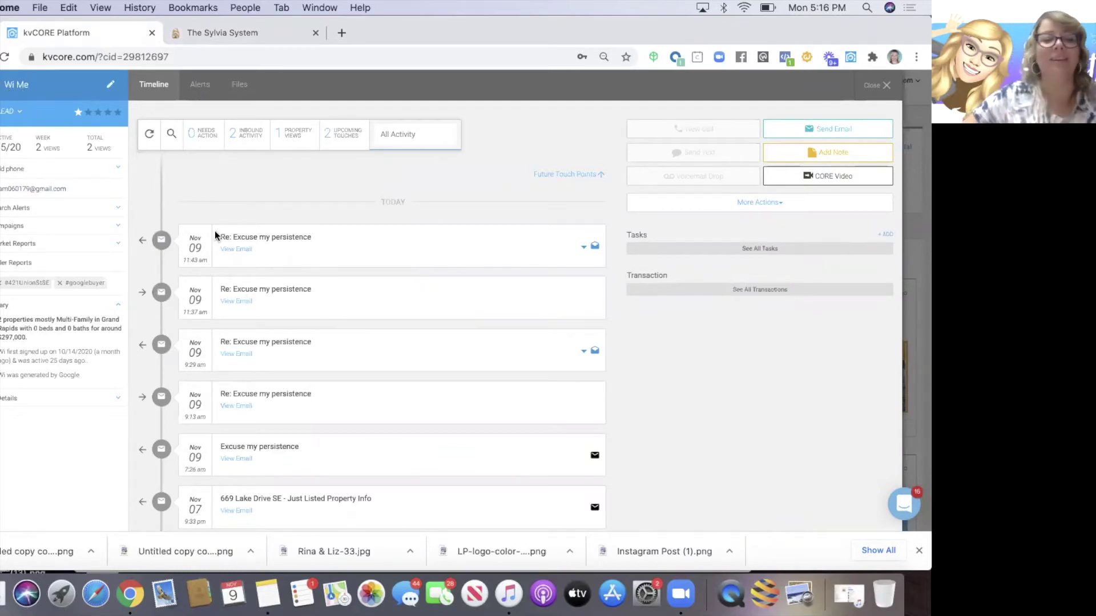
left_click(235, 255)
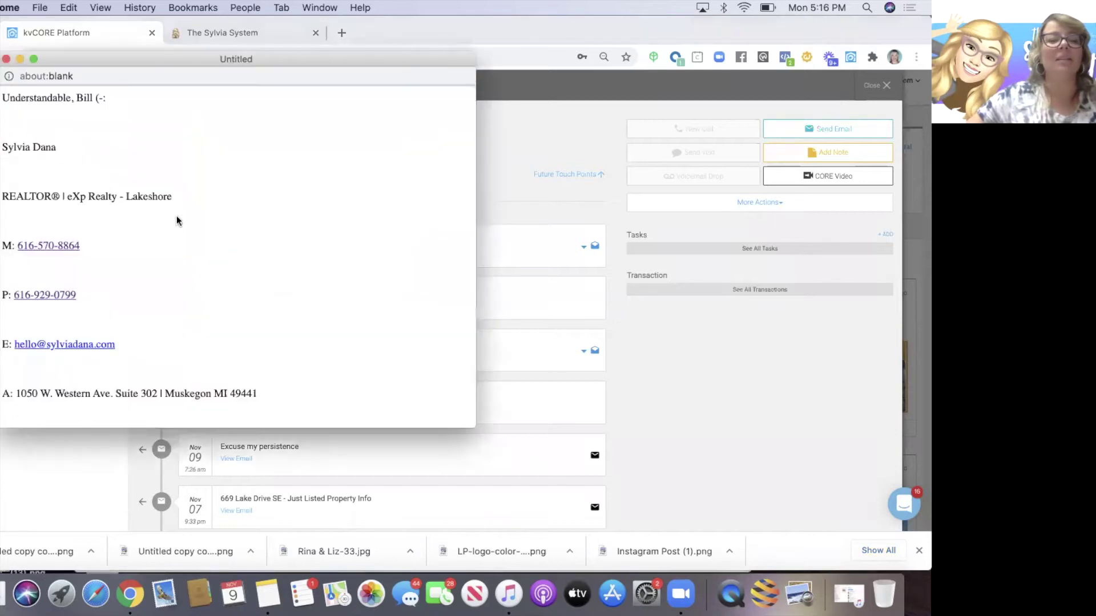
key("super+w")
scroll(239, 385, "down", 2)
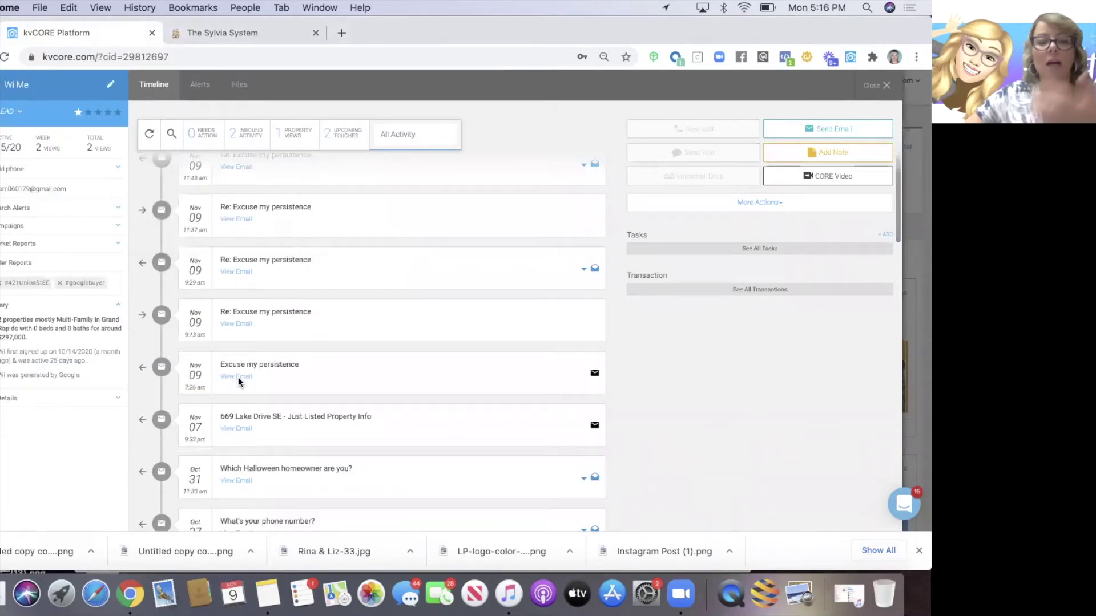
left_click(238, 381)
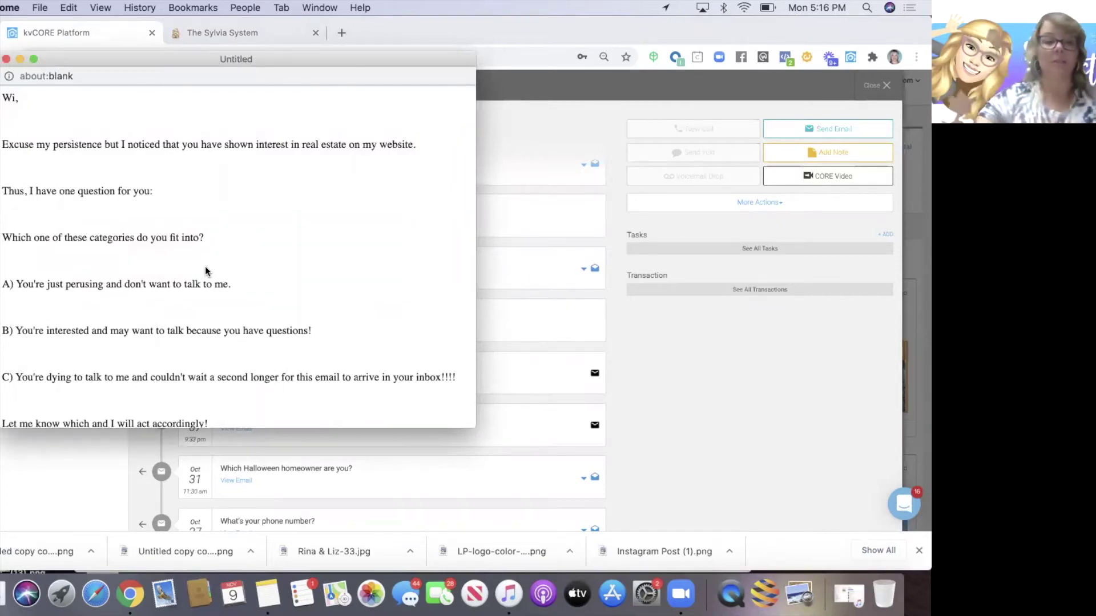
key("super+w")
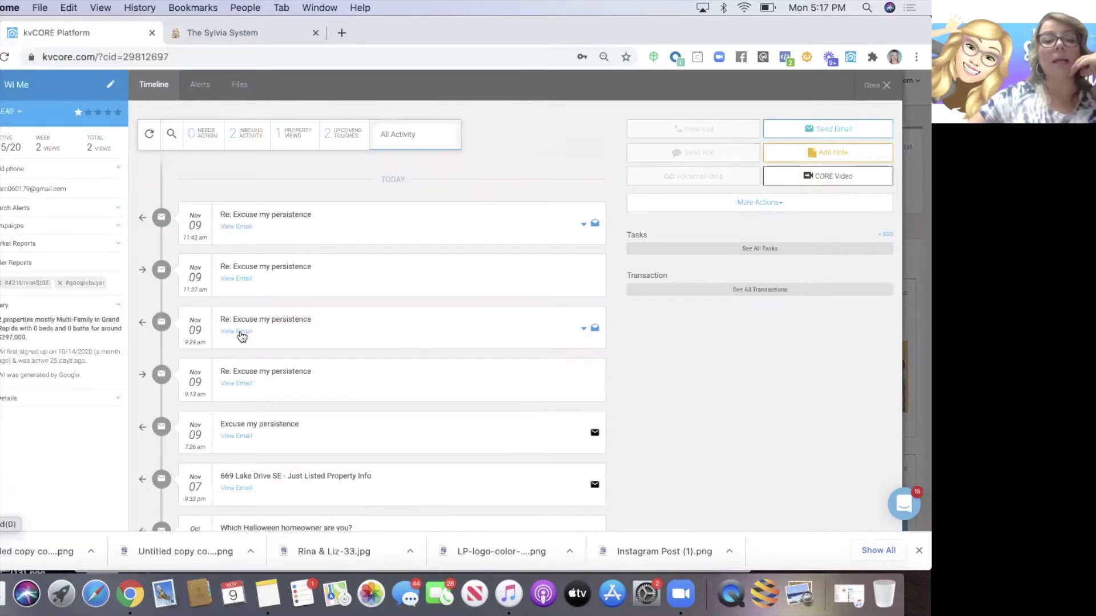
left_click(242, 336)
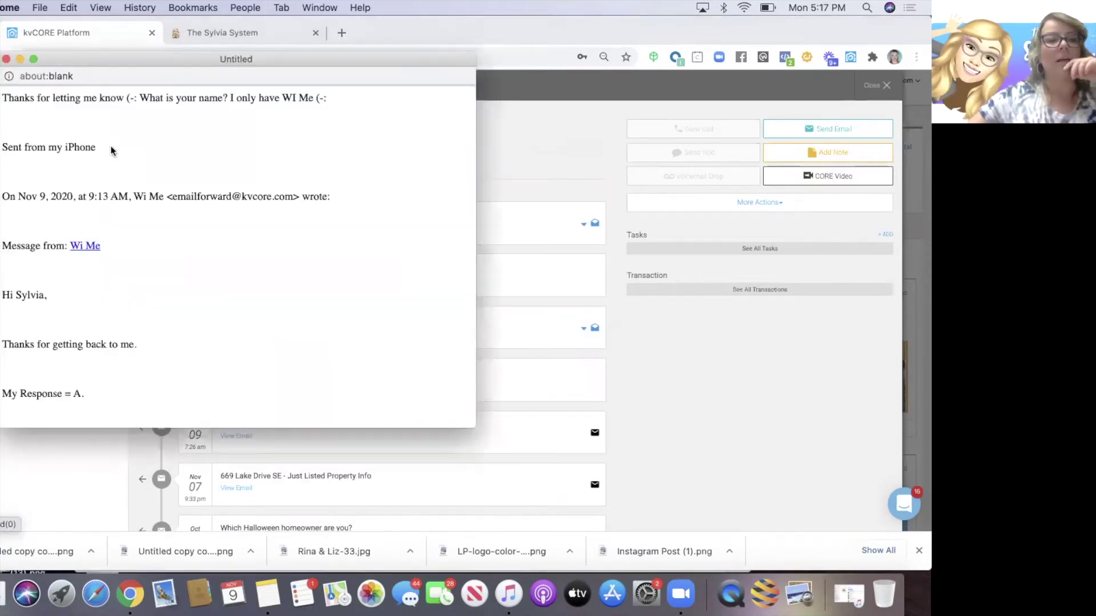
scroll(245, 417, "down", 2)
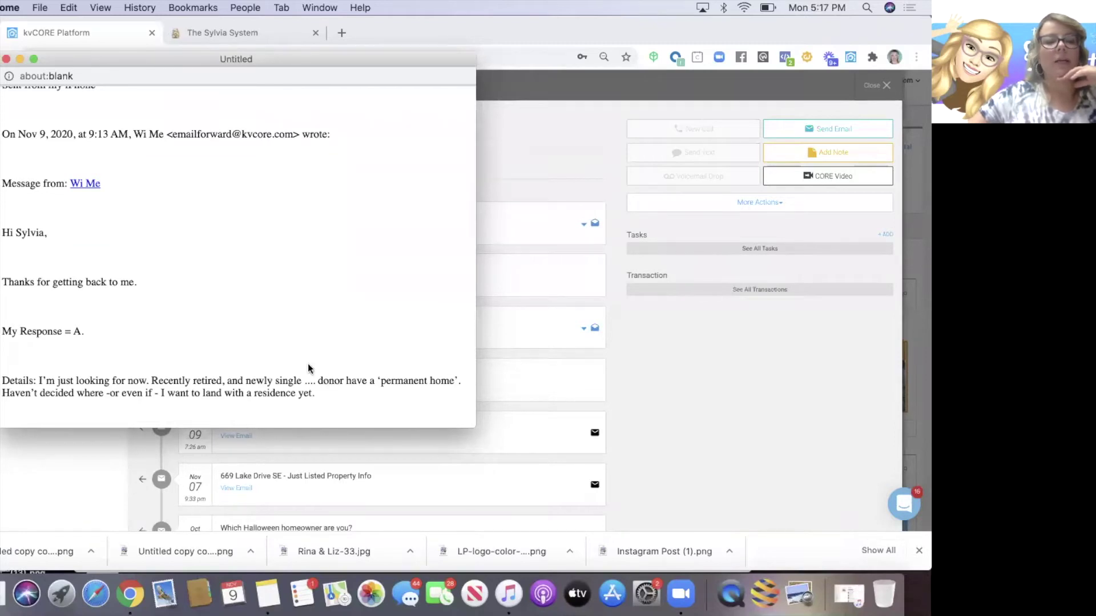
scroll(309, 368, "up", 3)
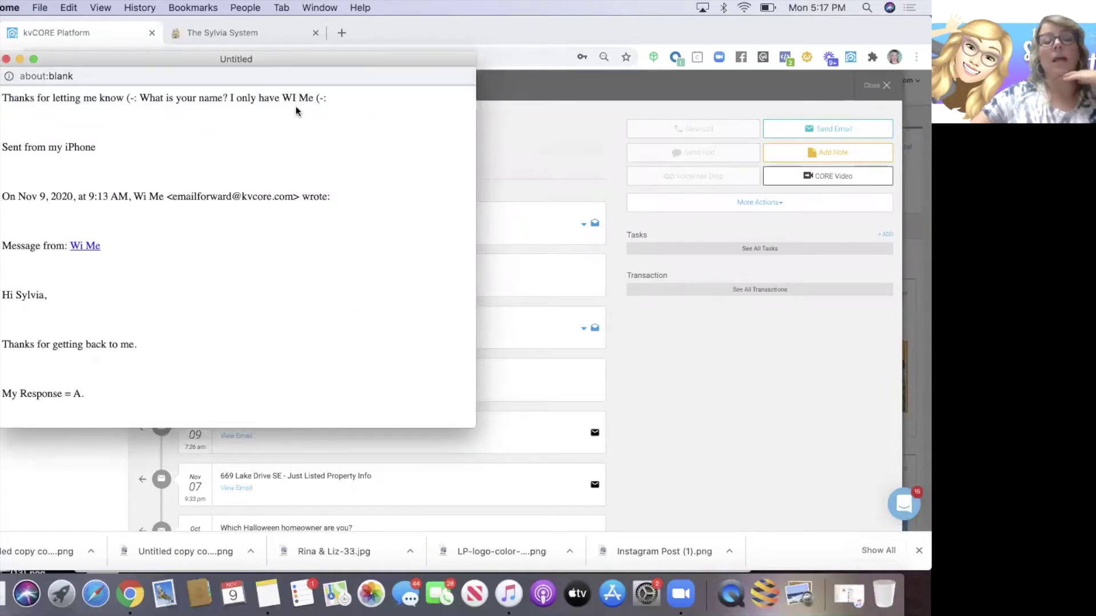
left_click(6, 58)
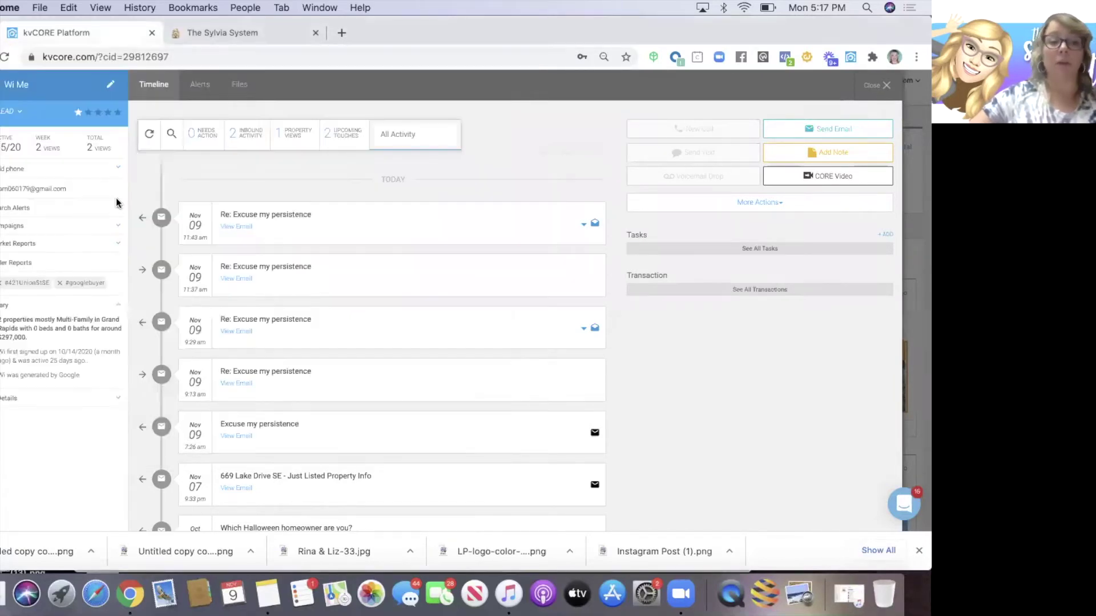
Step: Correct the lead's first name in the contact record and save the change
left_click(110, 84)
left_click(40, 124)
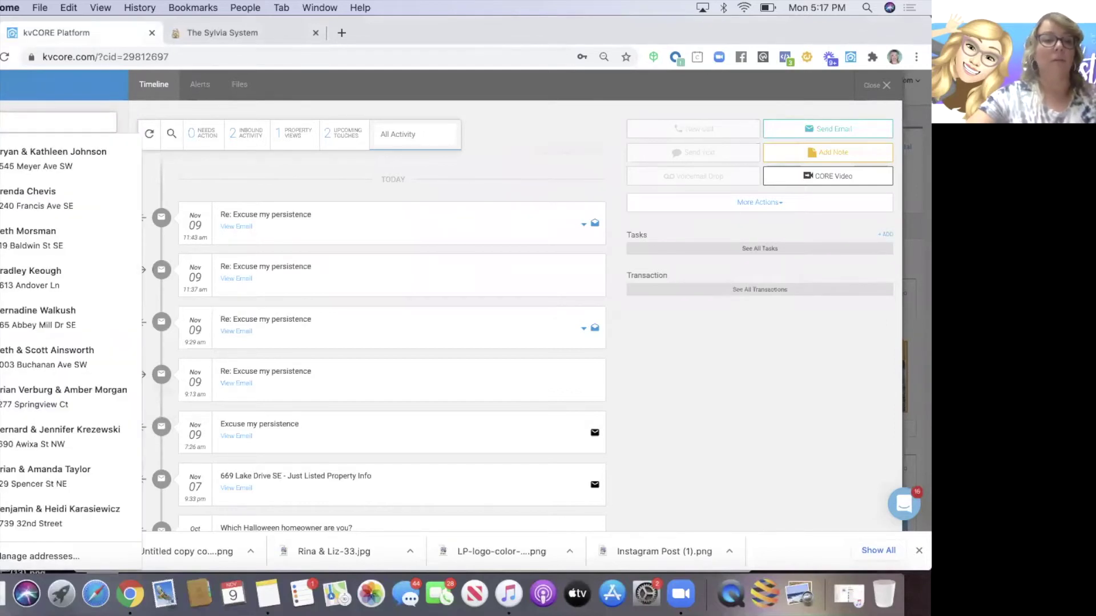
key("Escape")
key("Return")
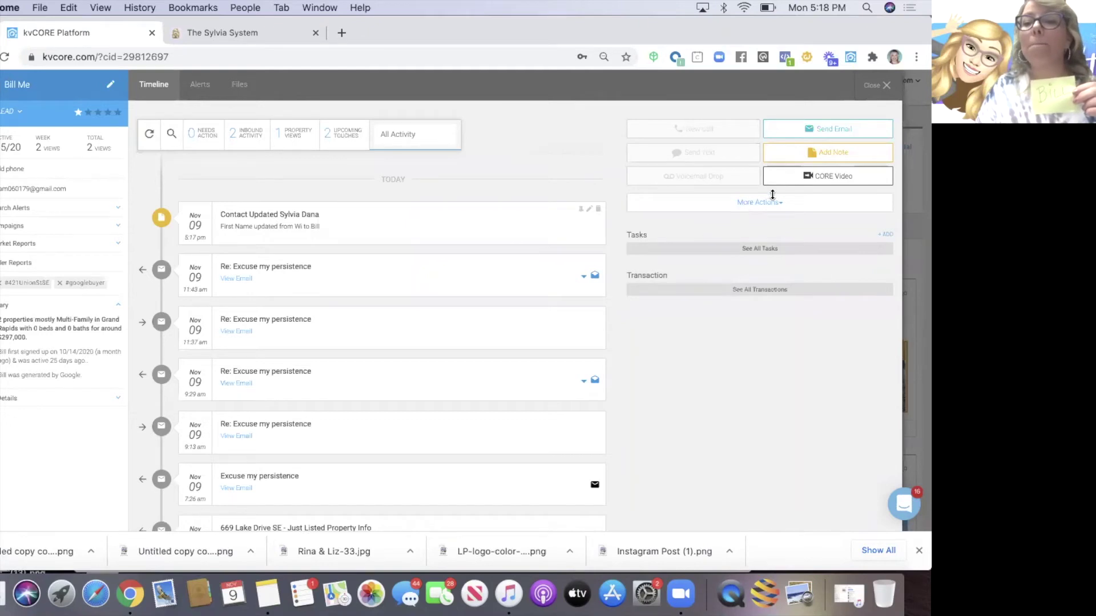
Step: Record a roughly 22-second webcam video for a new CORE Video email to the lead
left_click(814, 177)
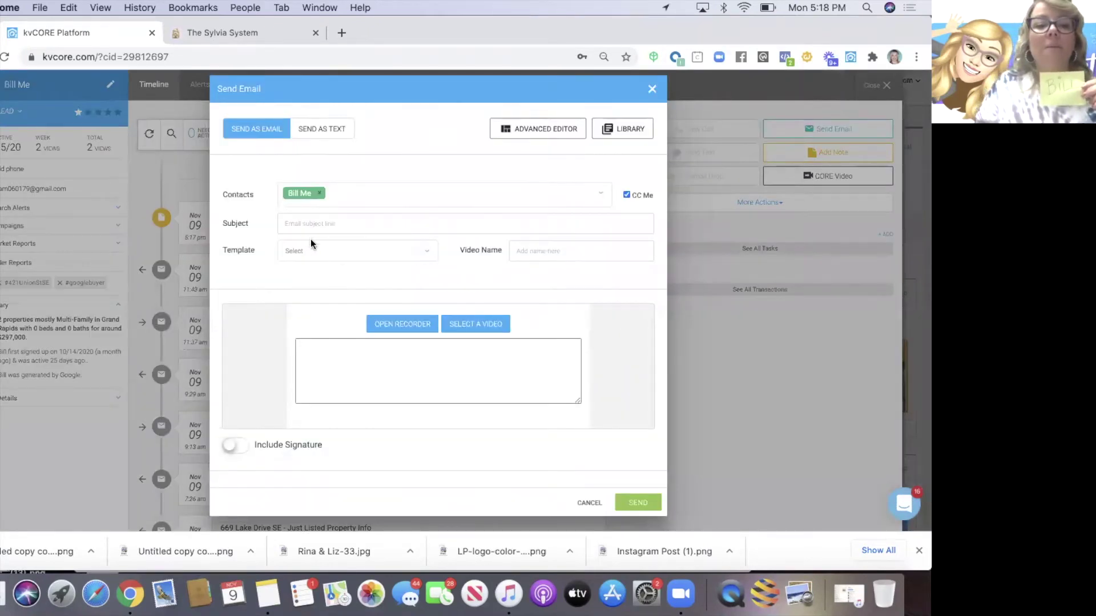
scroll(311, 238, "down", 3)
left_click(385, 238)
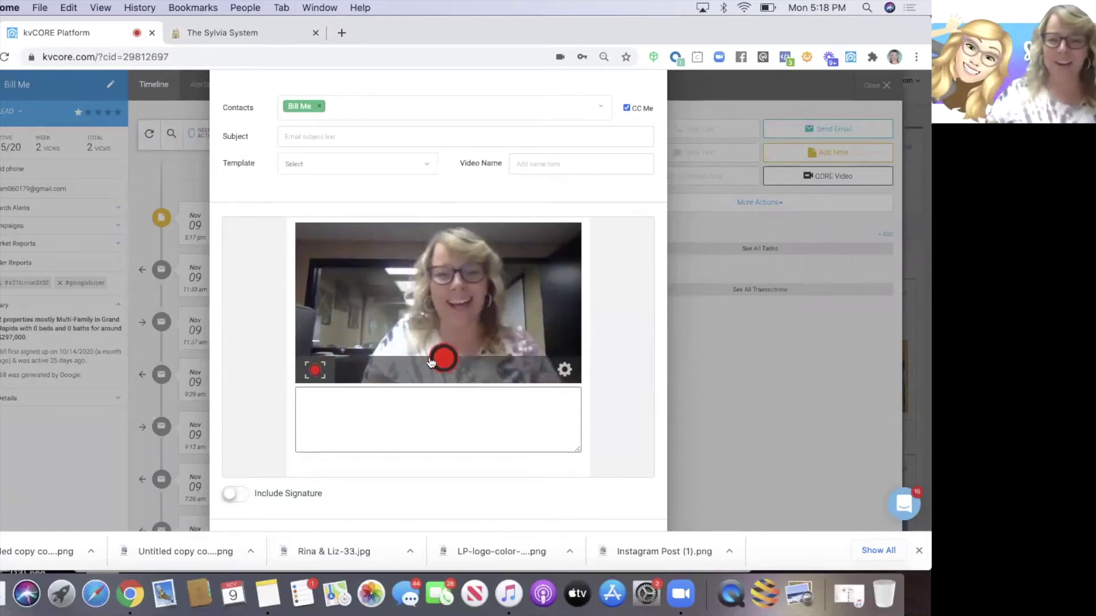
left_click(440, 355)
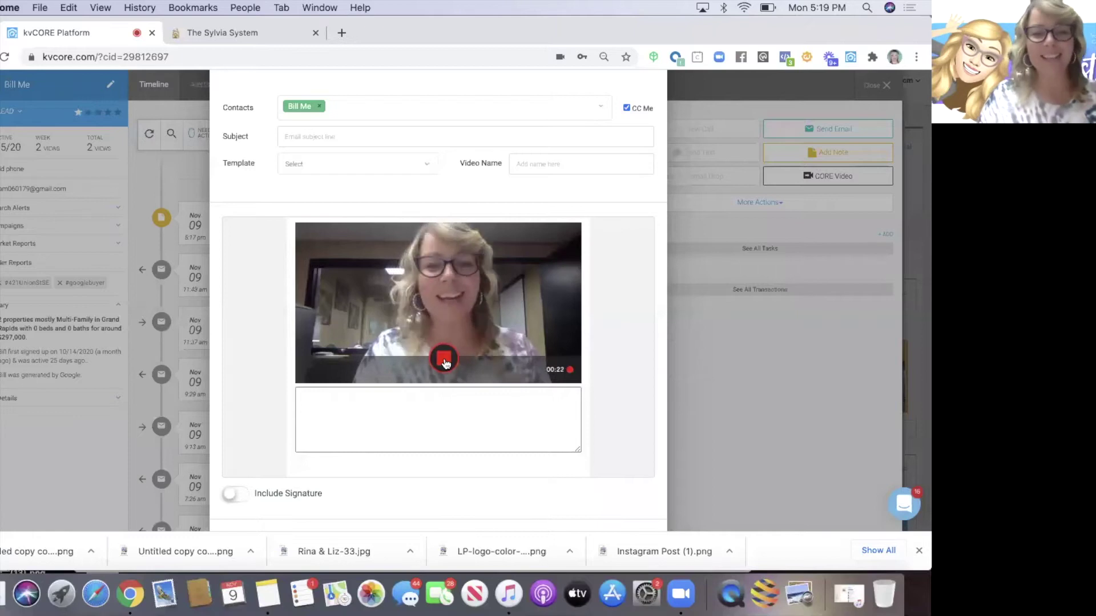
left_click(445, 360)
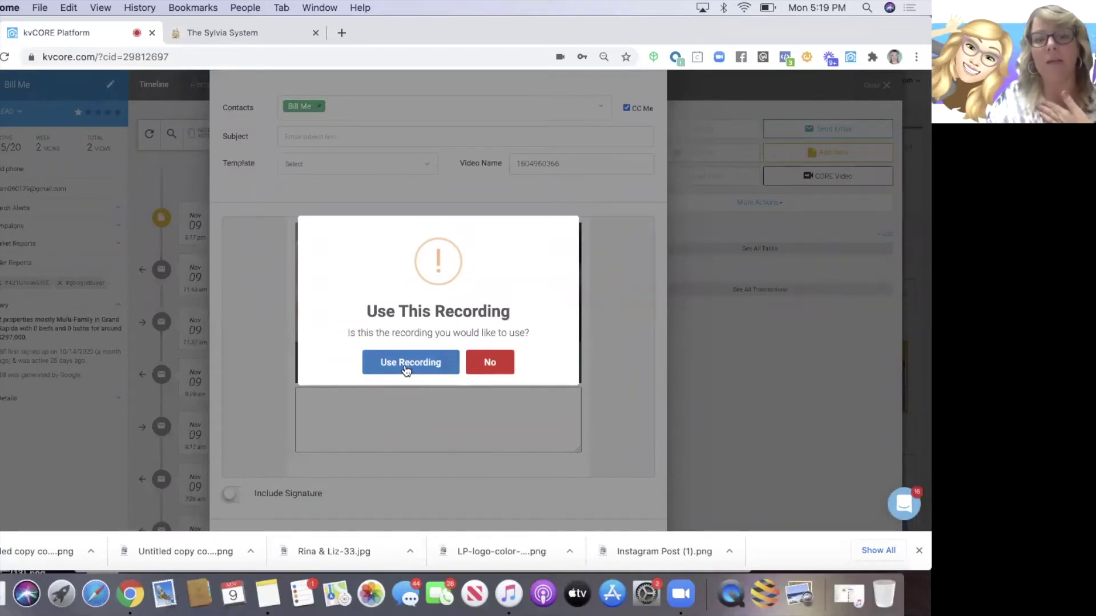
Step: Use the recording and add an 'Instant Home Value' CTA banner linking to the sell page
left_click(407, 368)
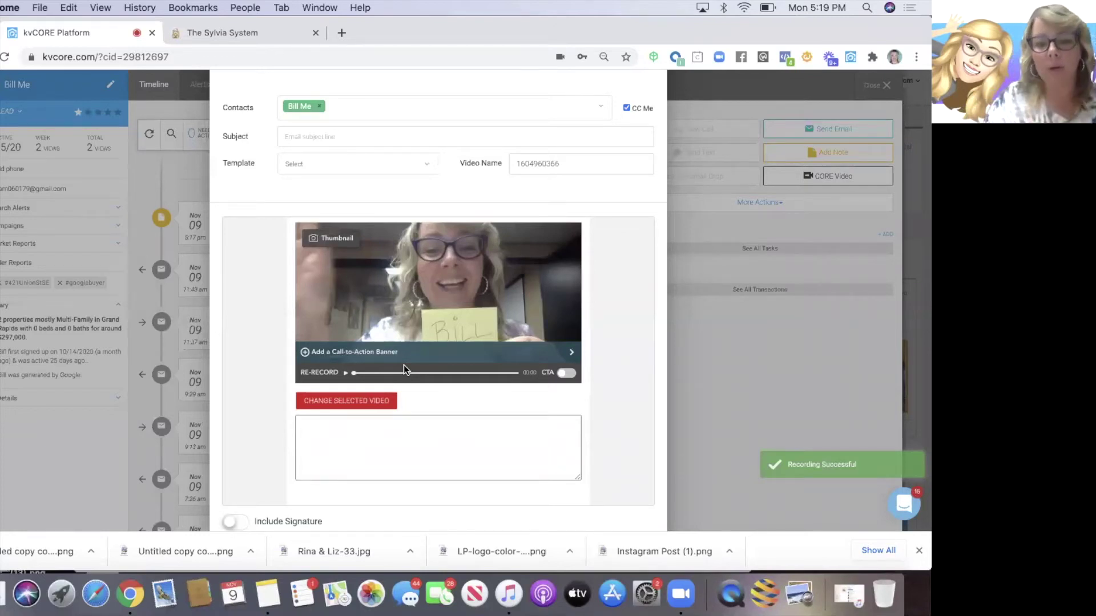
left_click(461, 353)
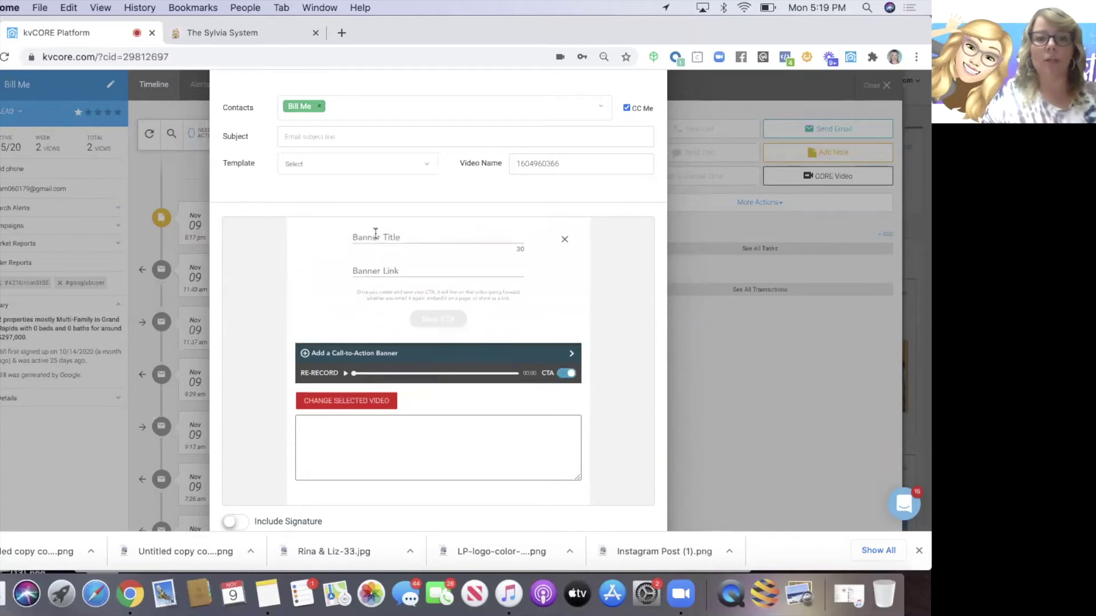
left_click(374, 258)
left_click(379, 271)
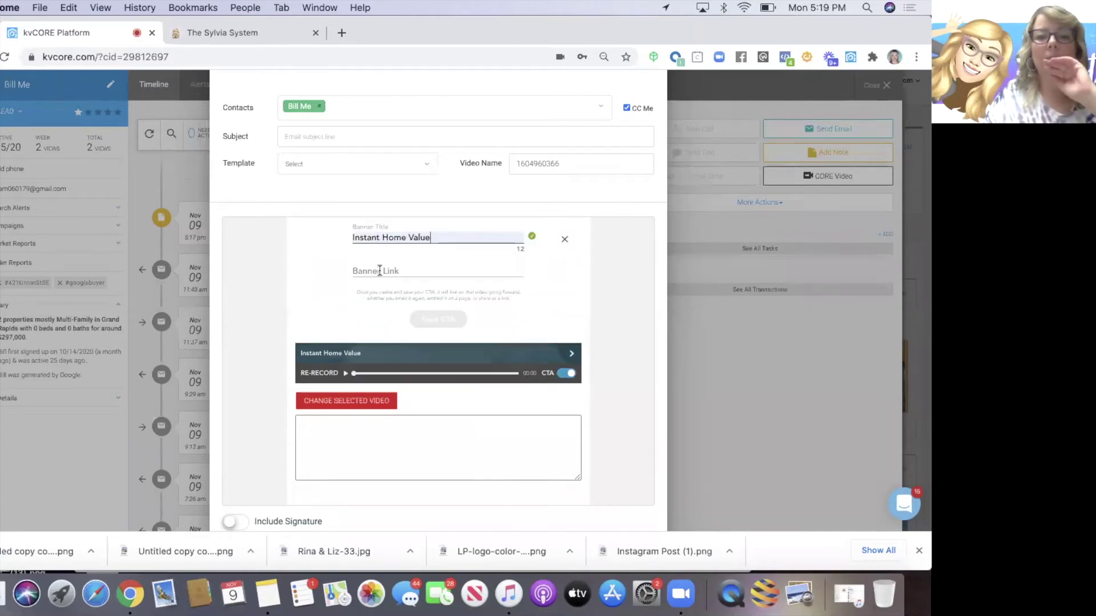
left_click(380, 273)
left_click(380, 294)
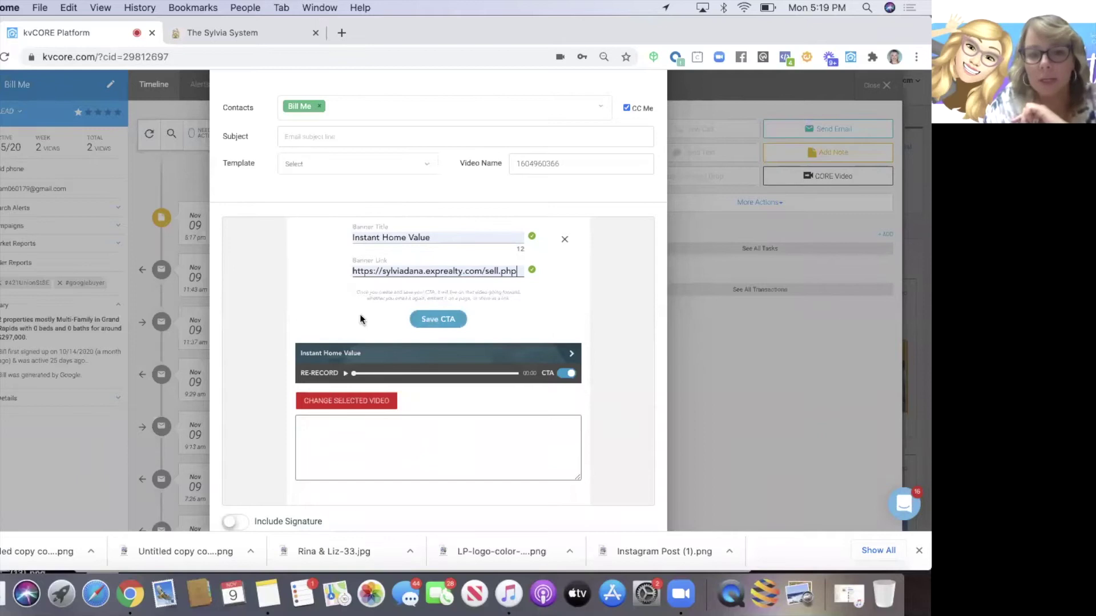
left_click(436, 321)
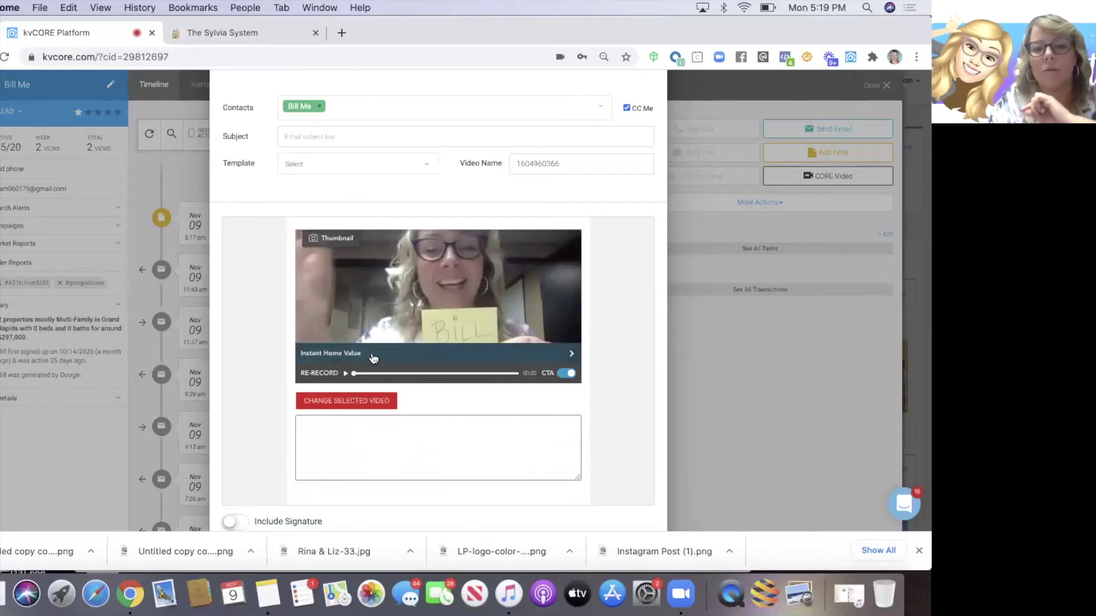
scroll(393, 356, "down", 5)
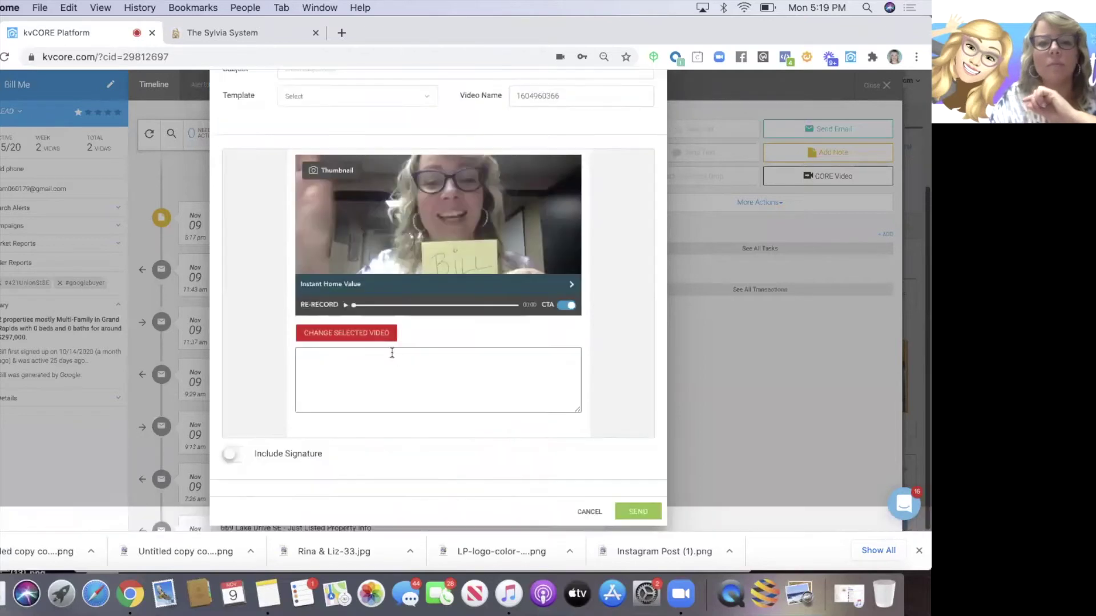
left_click(376, 358)
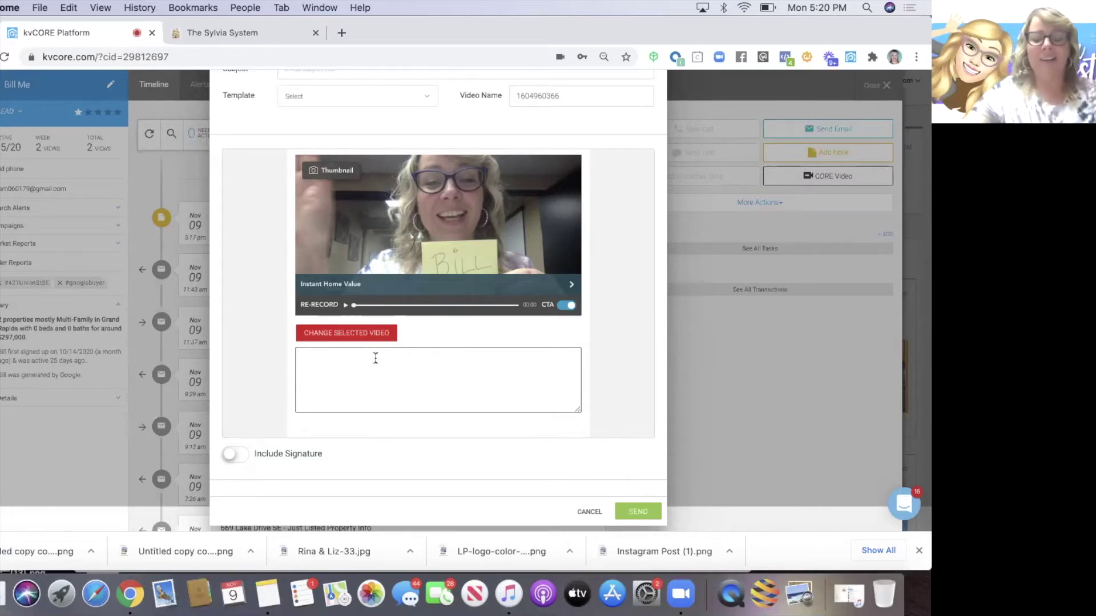
Step: Write a note thanking the lead for sharing their real estate situation, and include the signature
type("H")
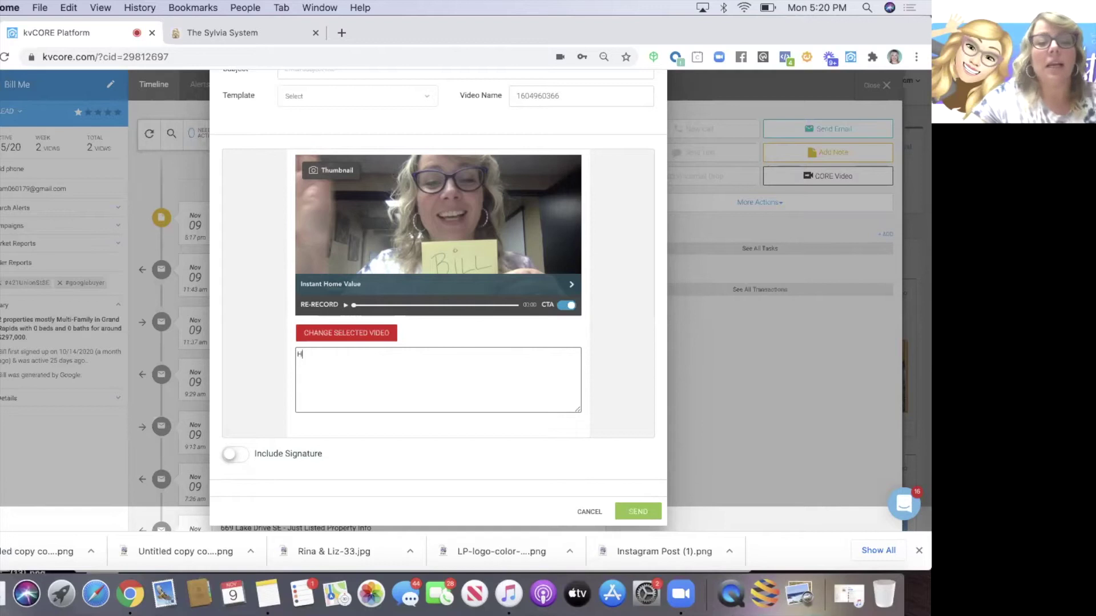
type("i Bill - ")
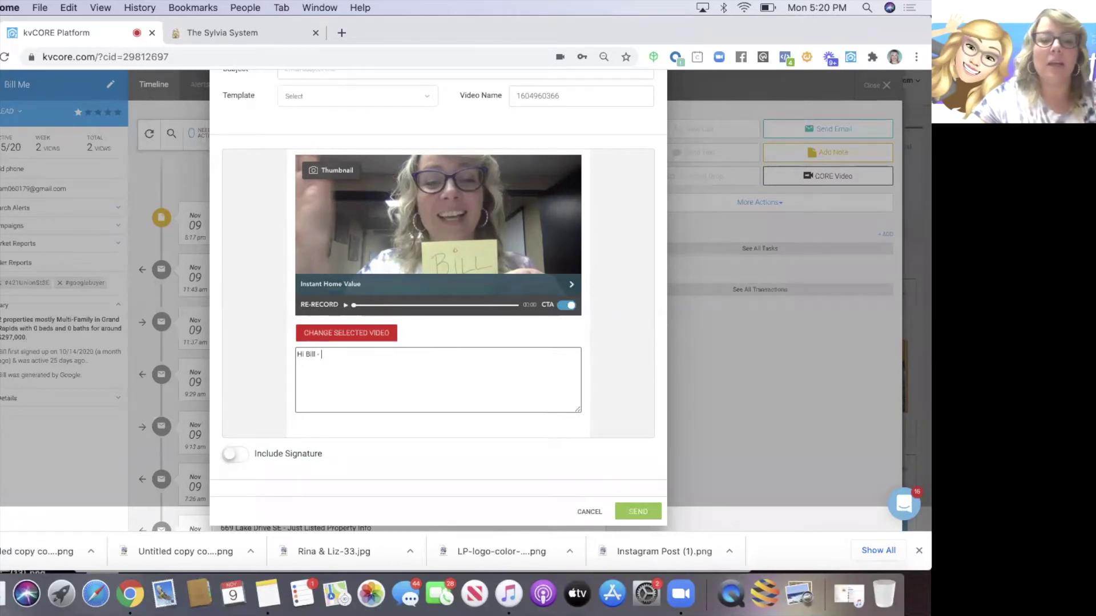
type("T")
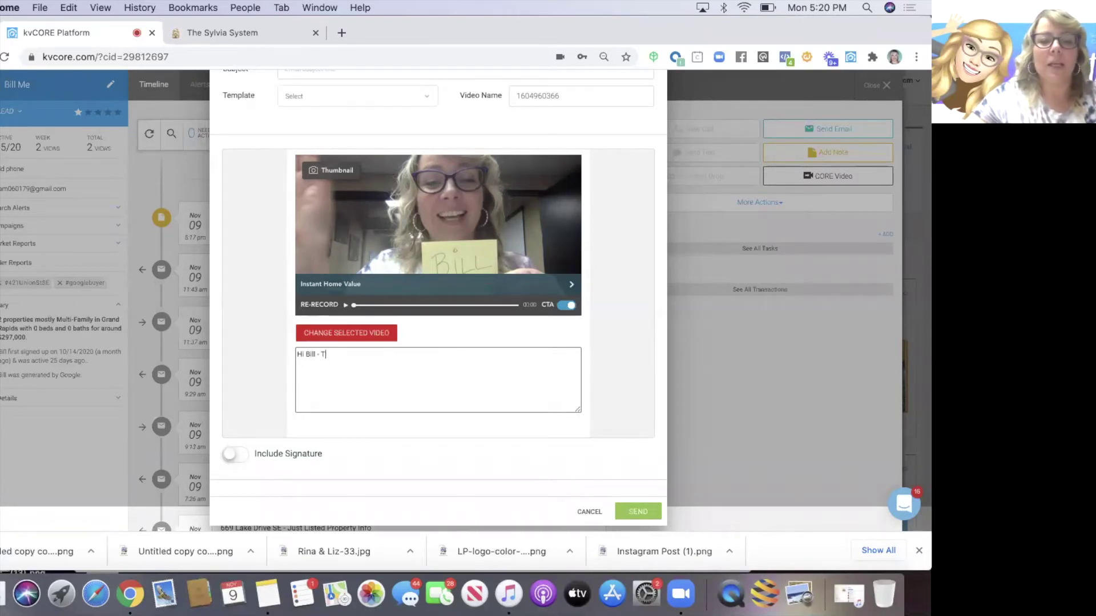
type("hanks for let")
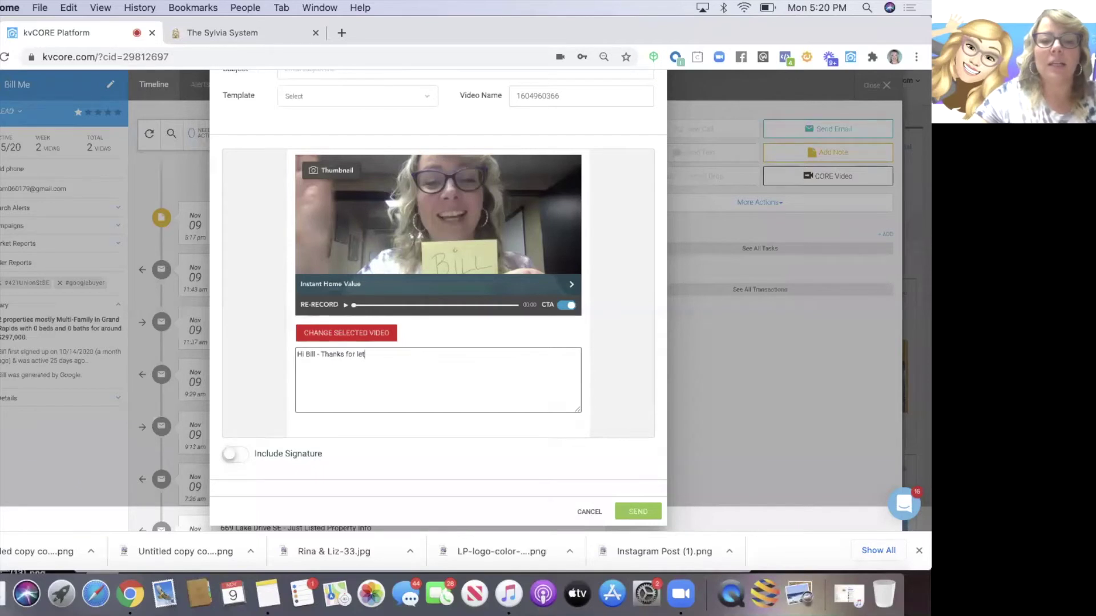
type("ting me know you")
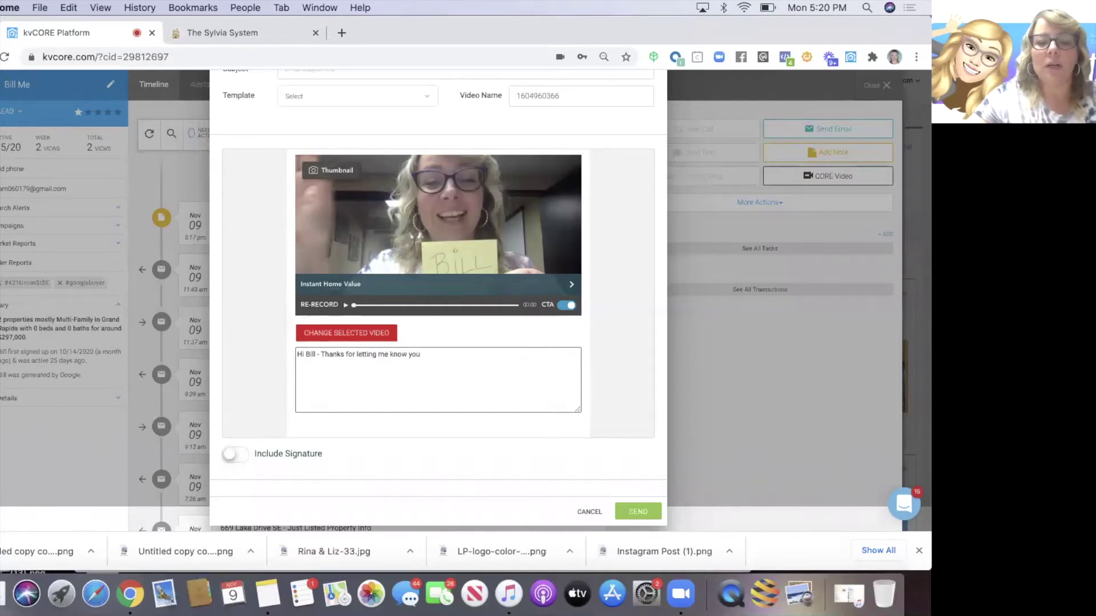
type(" real estate s")
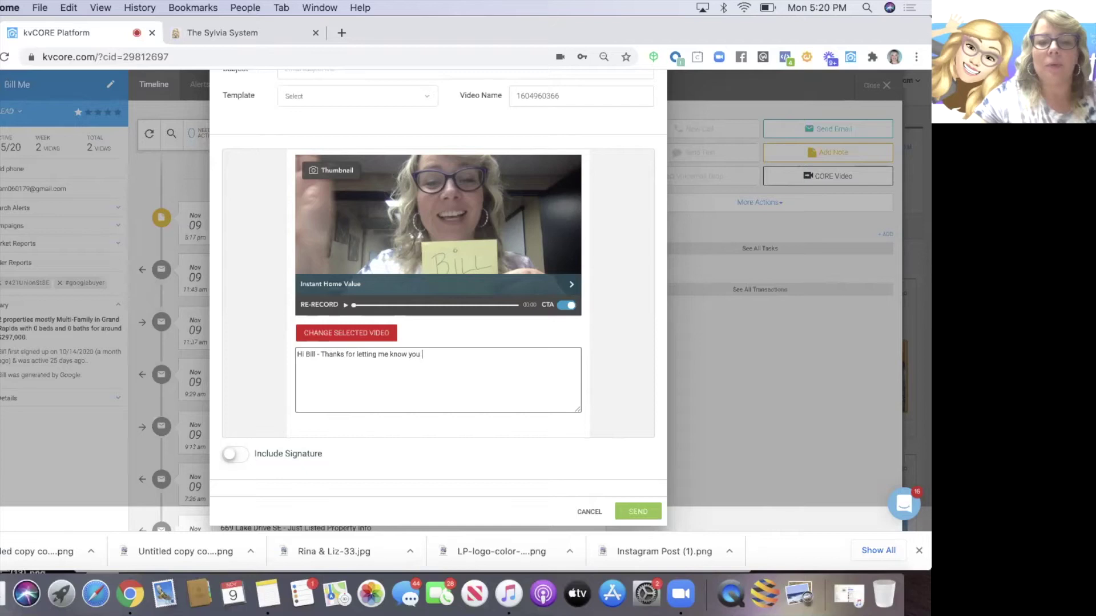
type("ituation. ")
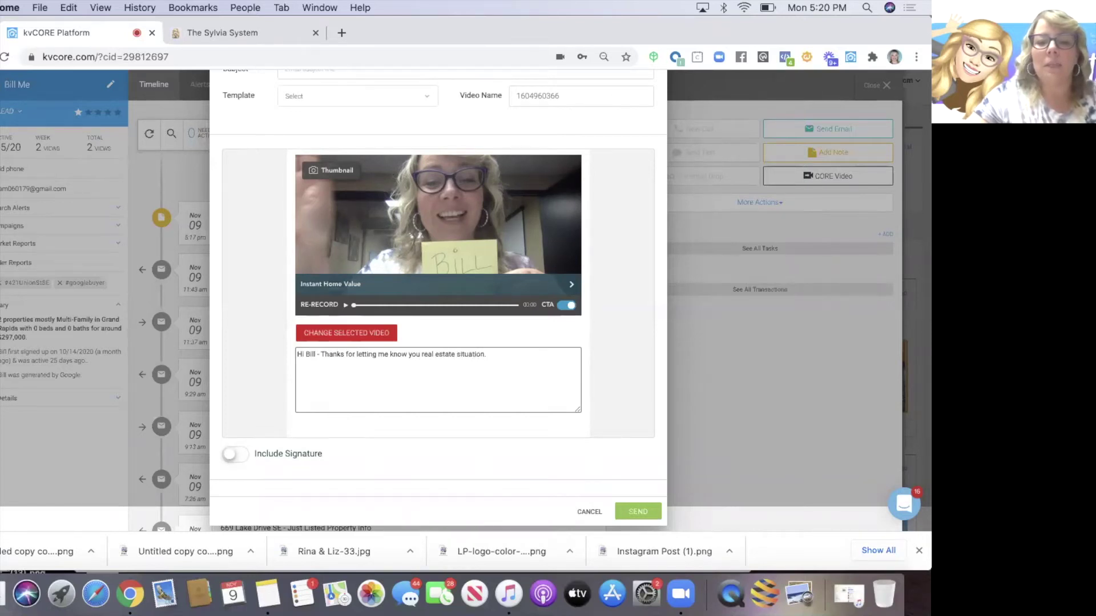
type("I'm here when ")
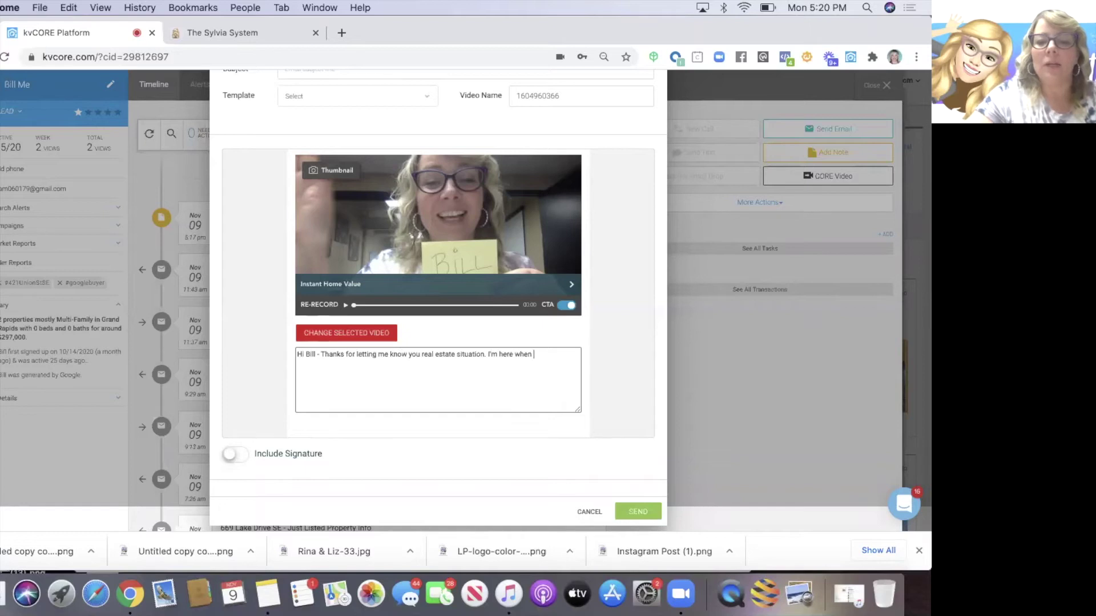
type("you're ready or ha")
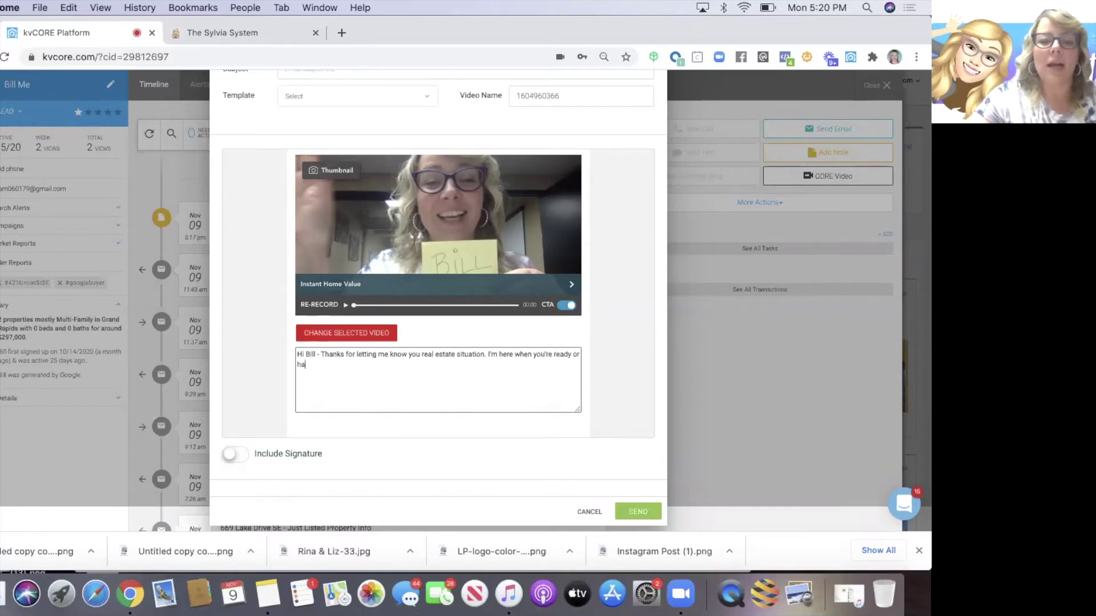
type("ve questions (-")
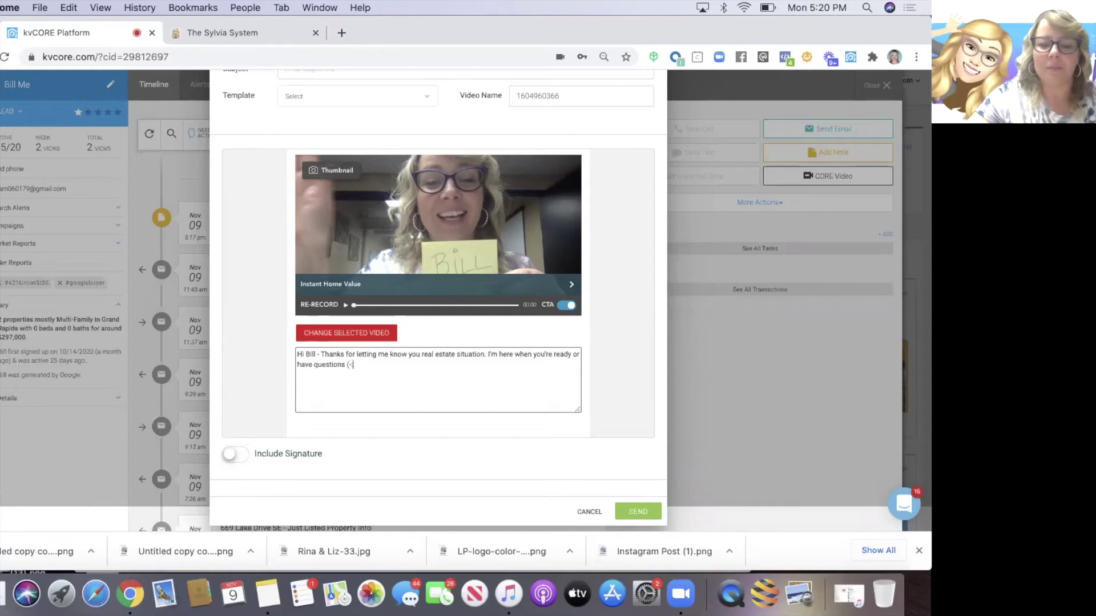
type(":  Thank you!")
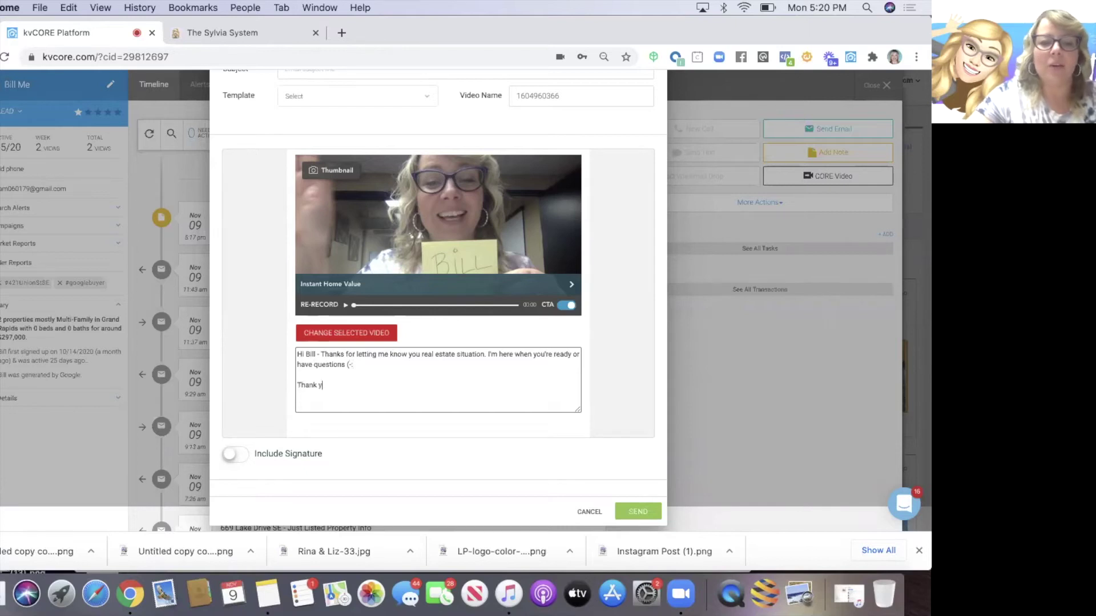
left_click(231, 454)
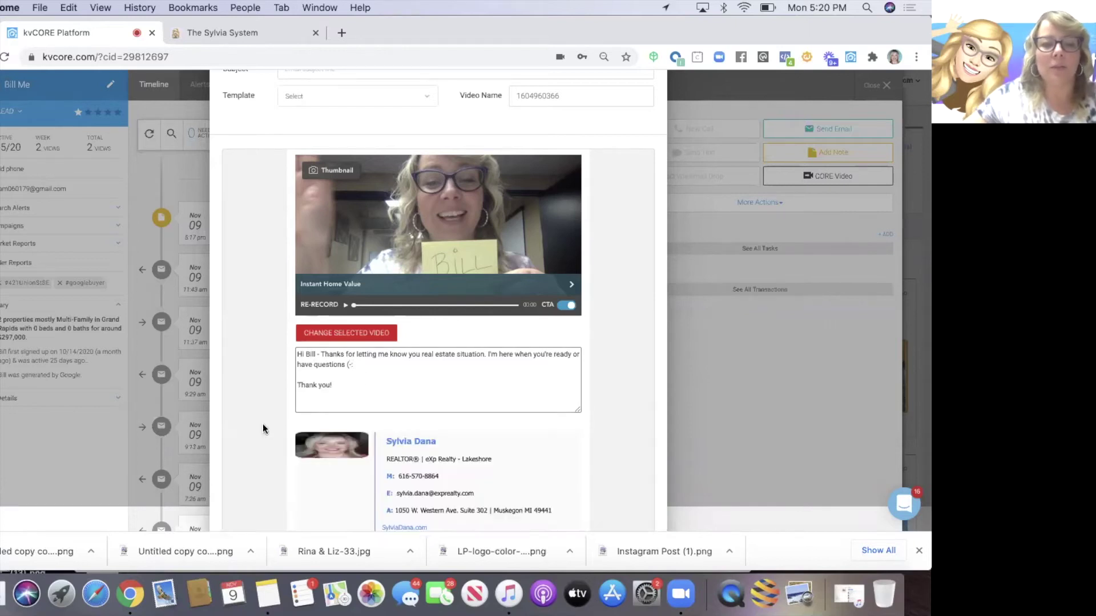
Step: Give the video email the subject 'Nice to meet you!' and send it
scroll(307, 298, "up", 3)
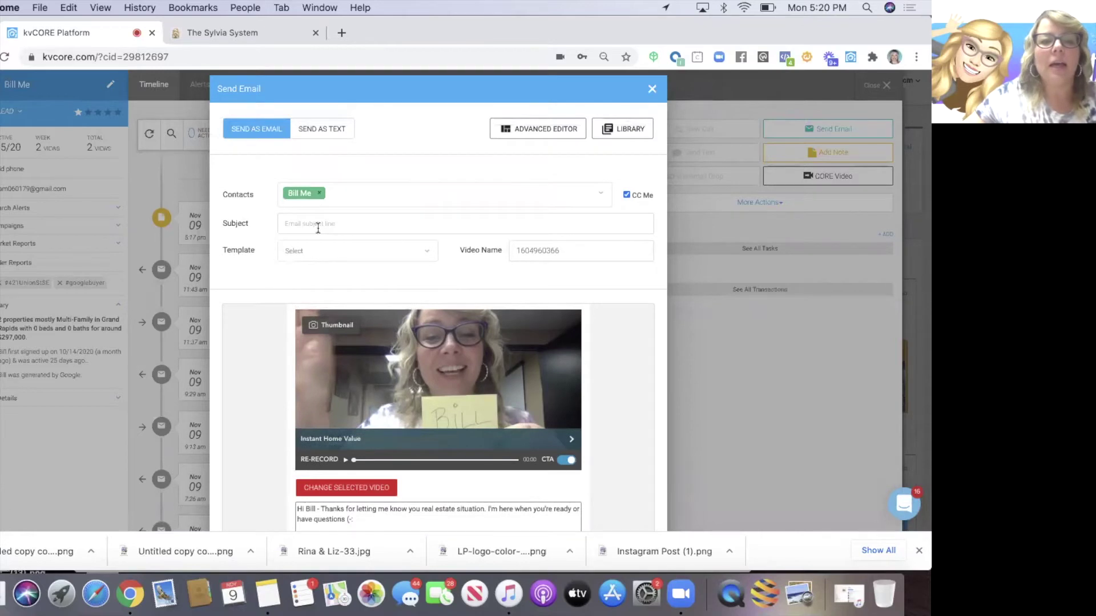
left_click(318, 227)
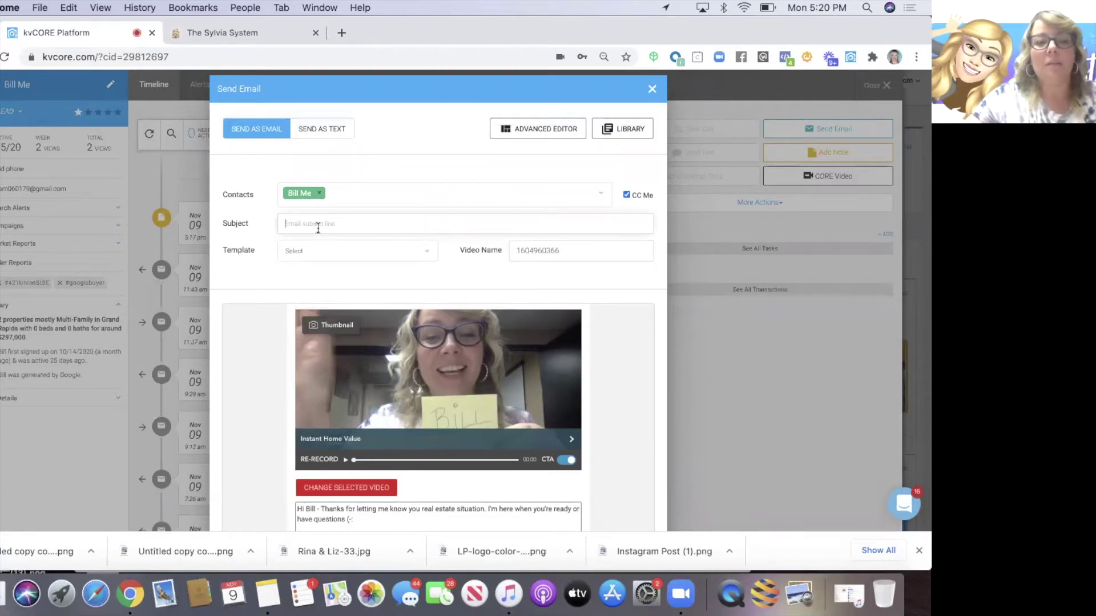
type("Nice ")
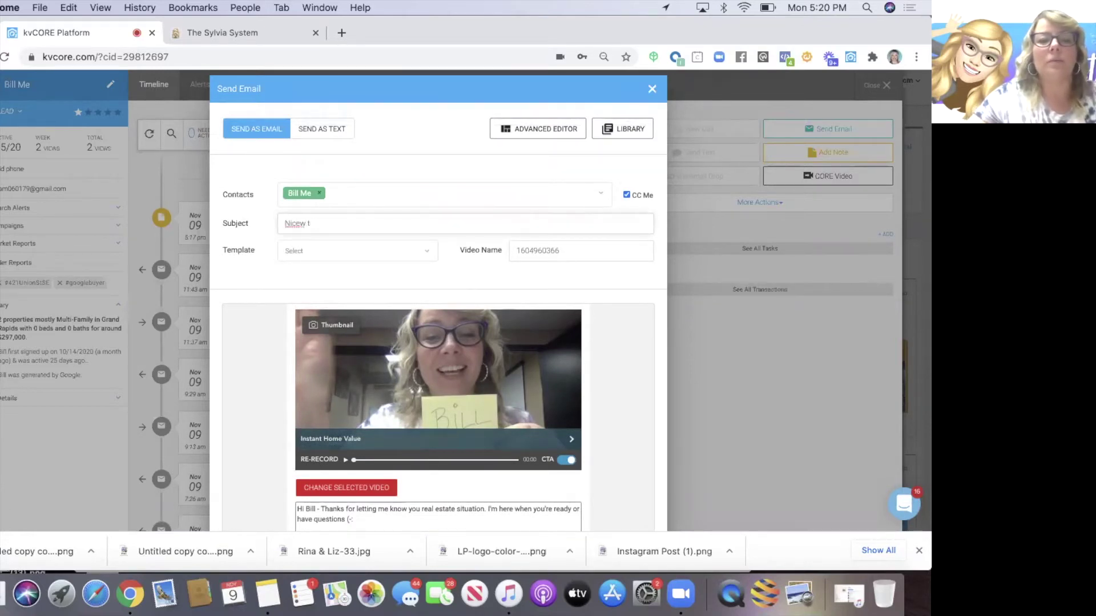
type("to meet you!")
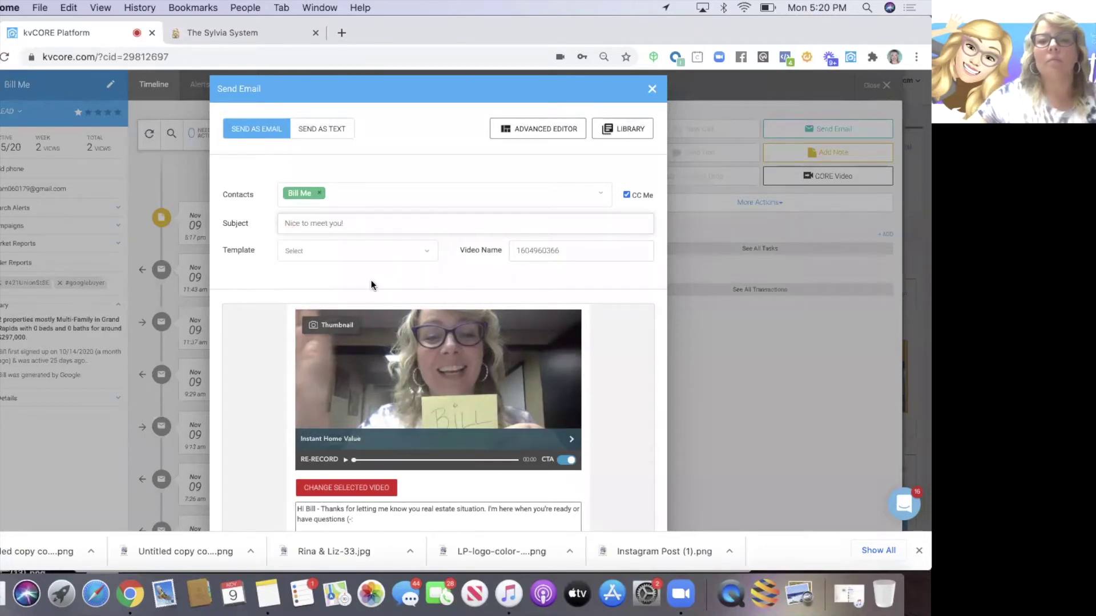
scroll(371, 286, "down", 10)
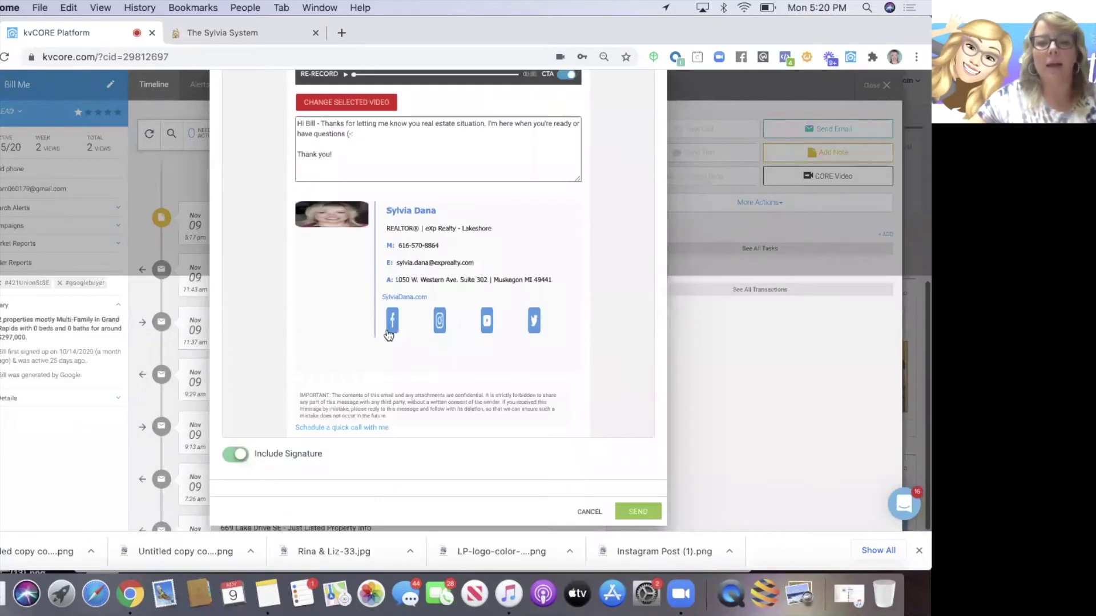
left_click(629, 510)
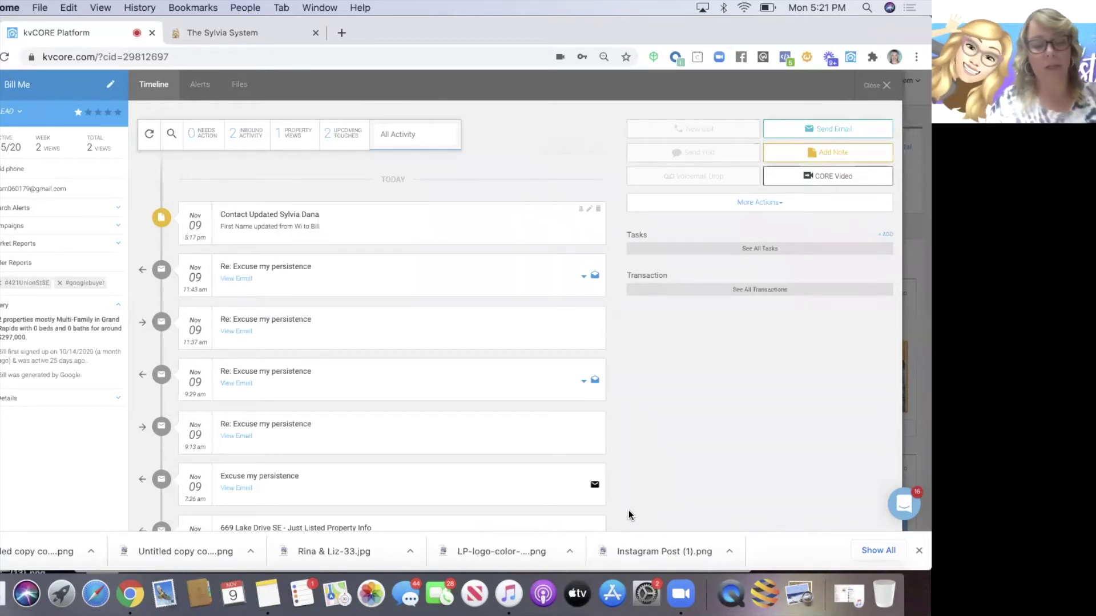
Step: Return from the lead's timeline to the Teachable course curriculum page
left_click(872, 174)
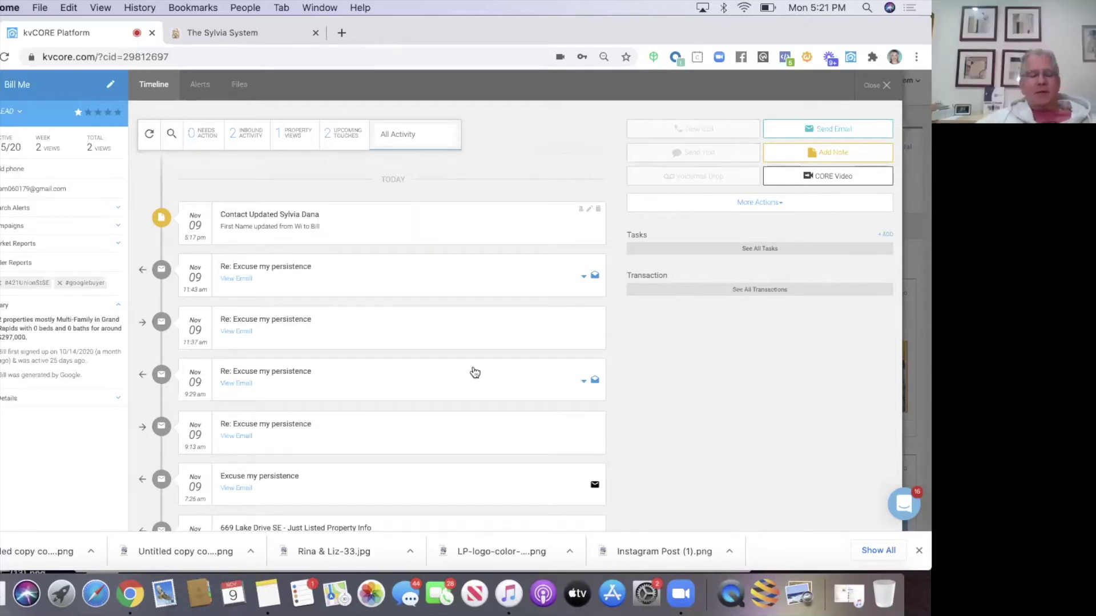
key("XF86AudioRaiseVolume")
key("XF86AudioRaiseVolume")
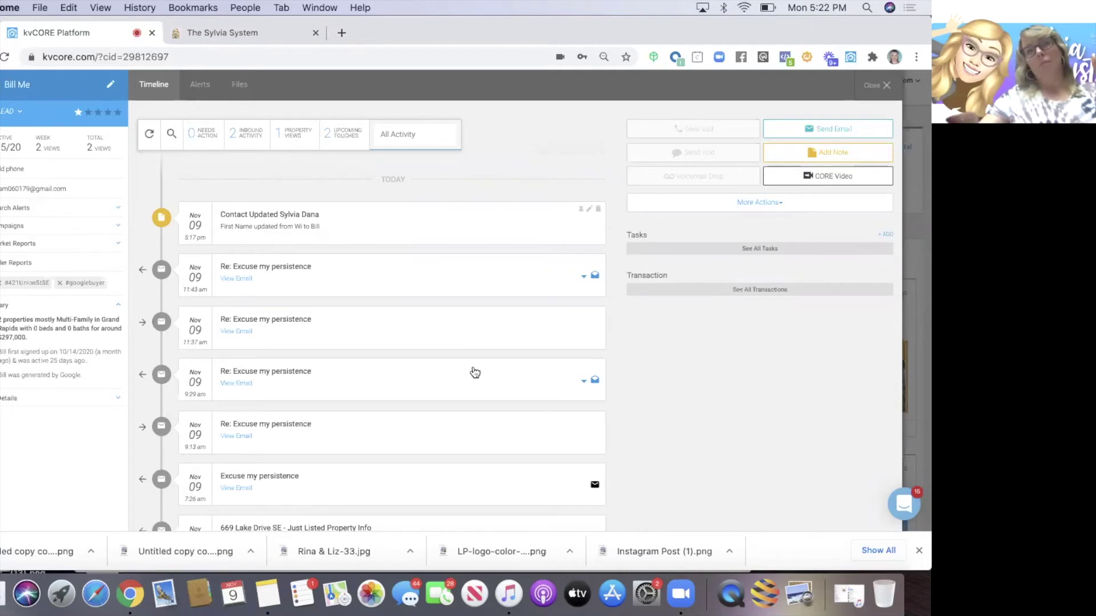
left_click(246, 33)
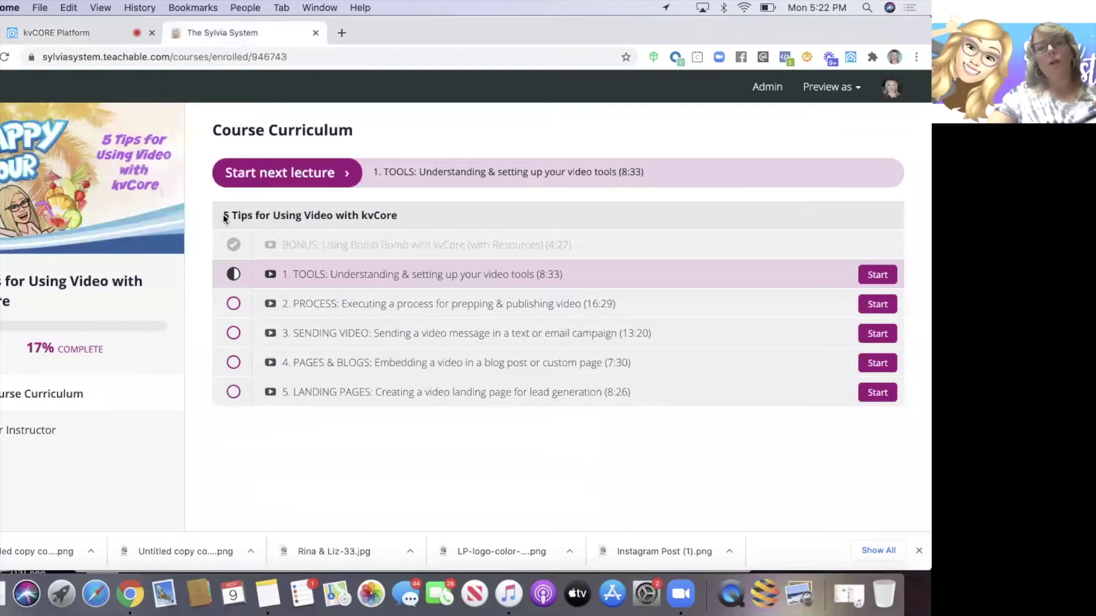
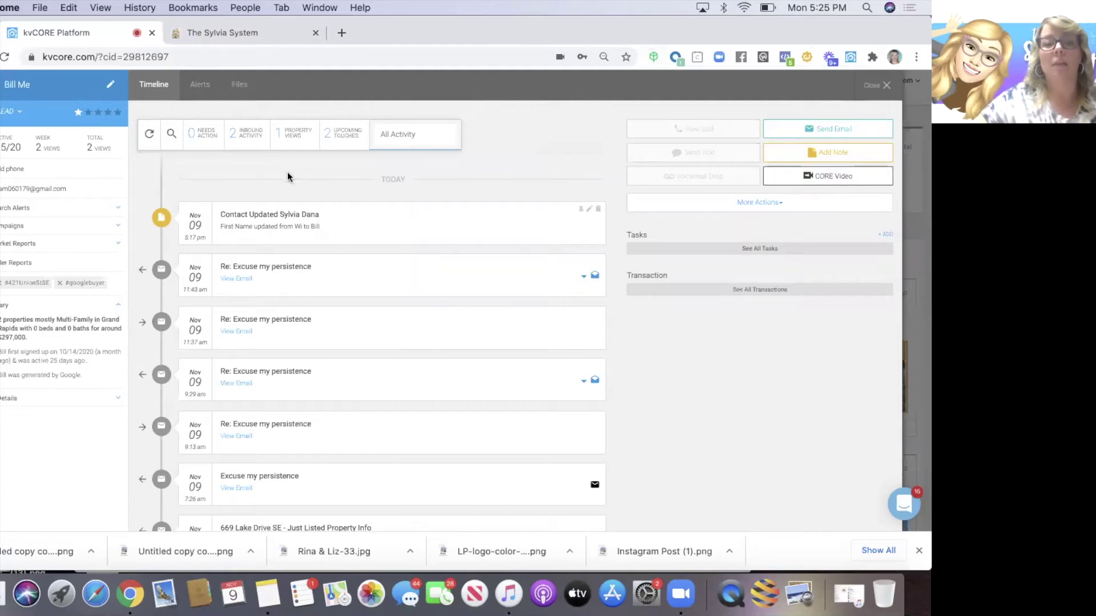
Step: Drag the Chrome window lower on the screen
left_click_drag(551, 33, 551, 115)
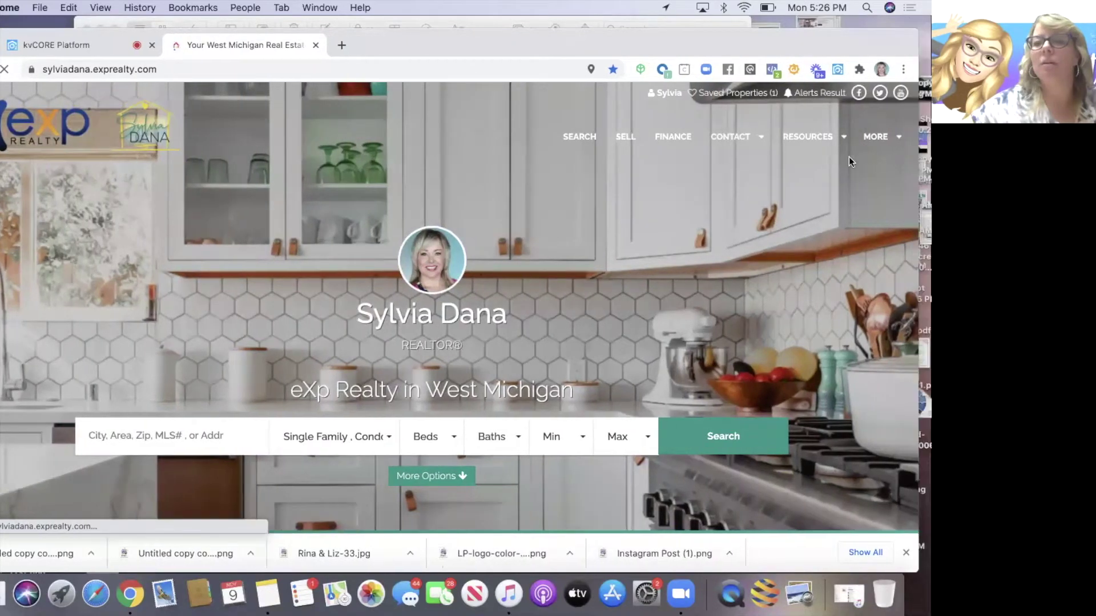
Step: Look over the RESOURCES and MORE navigation menus on the agent's website
mouse_move(841, 281)
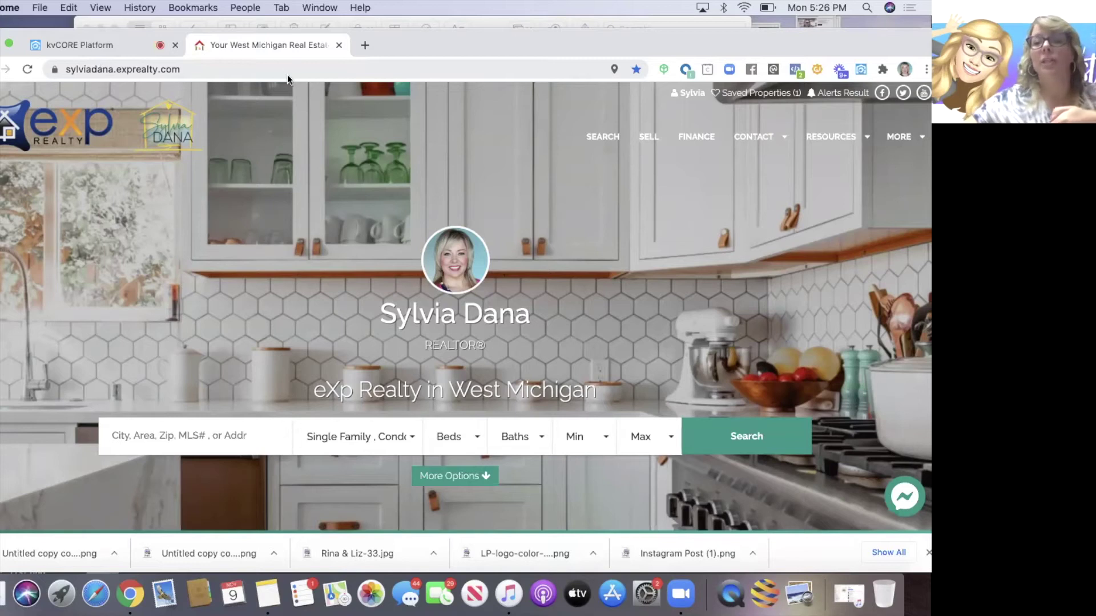
mouse_move(898, 147)
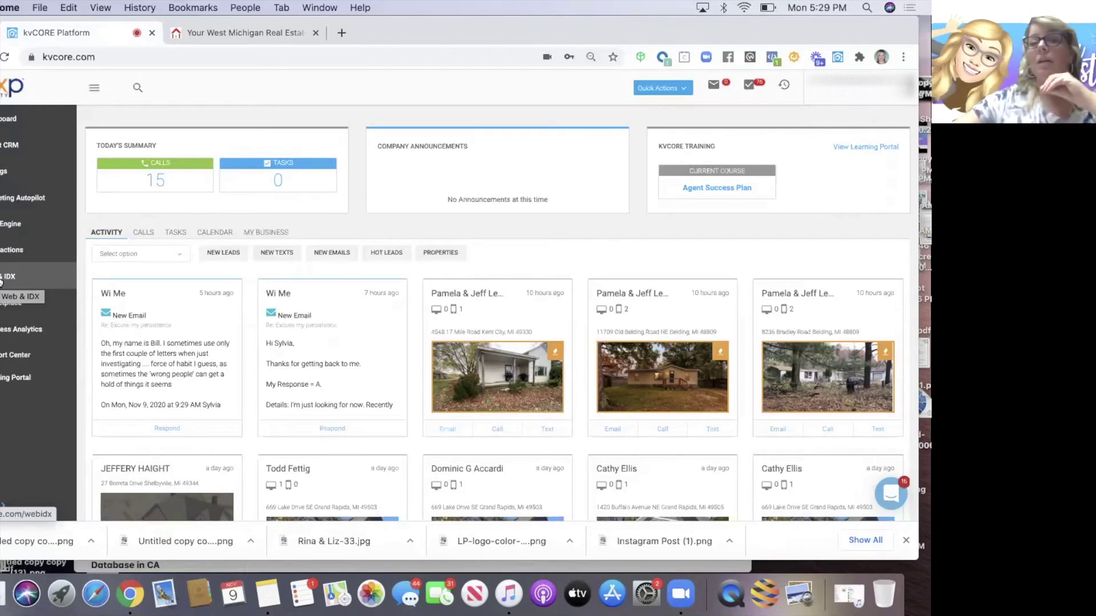
Step: Open the Home-buying eXplained landing page from MORE, then play and pause its video
left_click(194, 33)
mouse_move(855, 144)
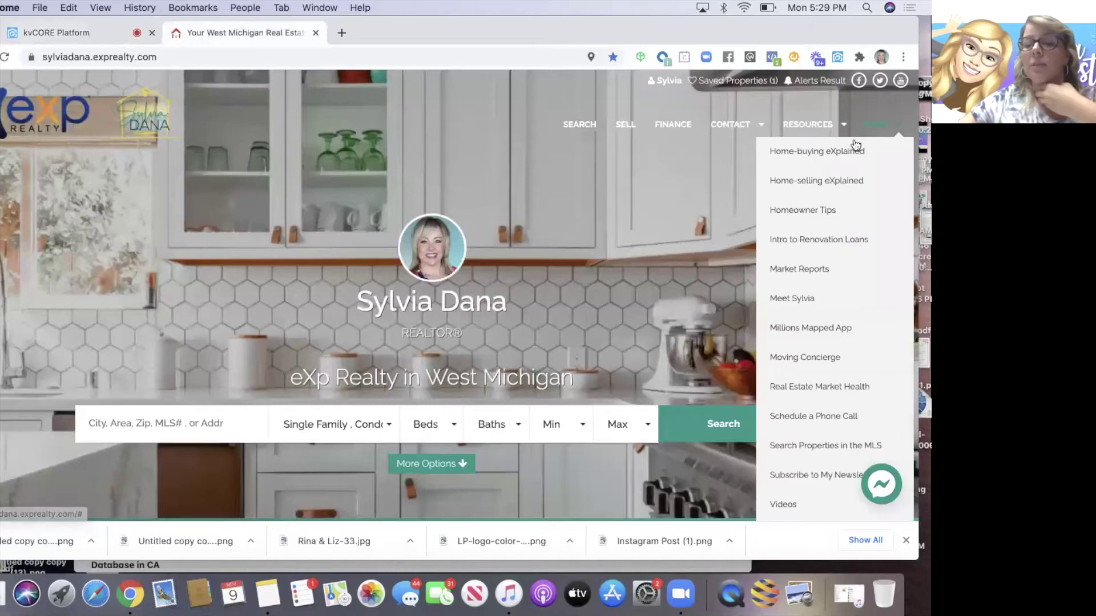
left_click(820, 156)
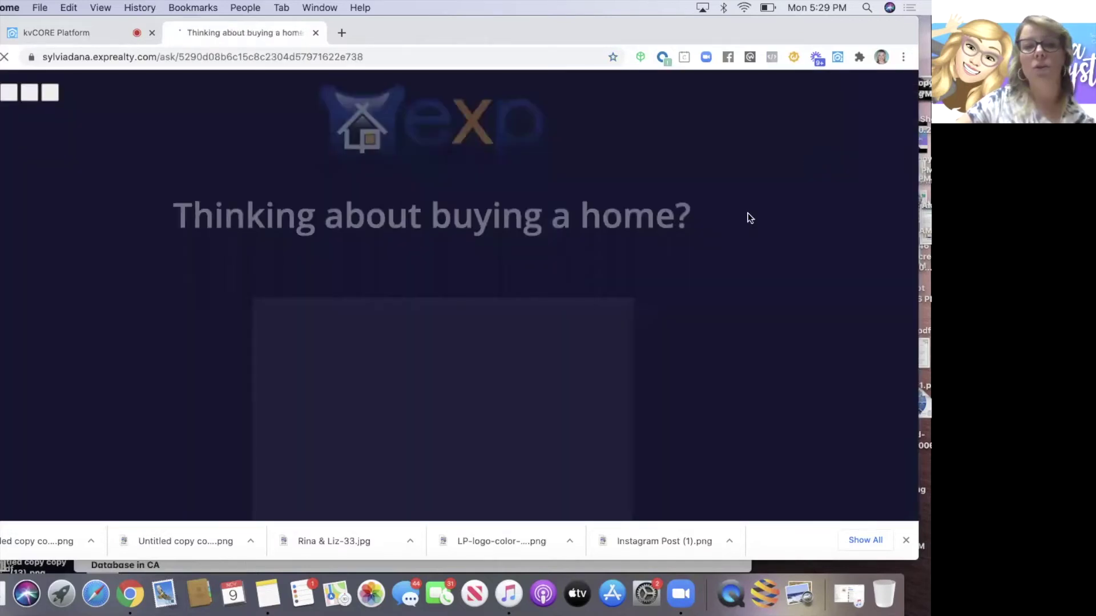
scroll(747, 218, "down", 1)
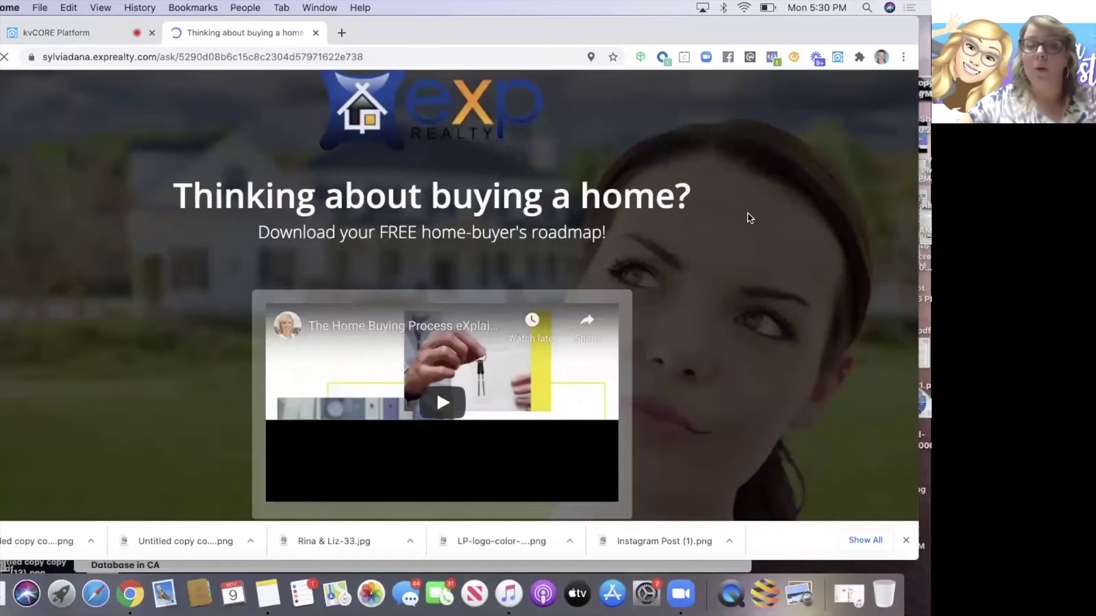
left_click(438, 395)
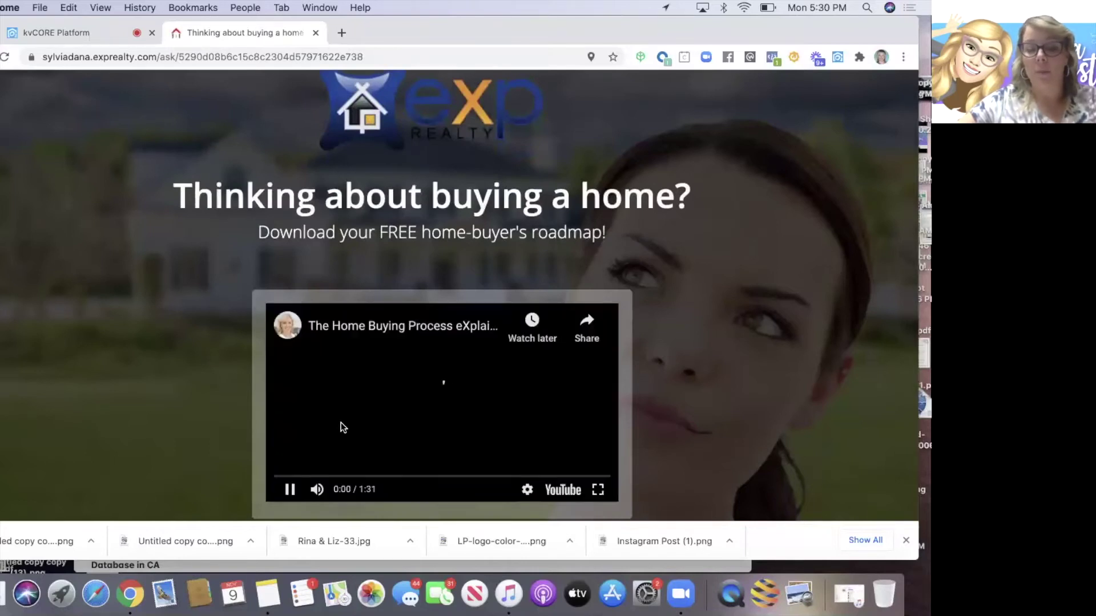
left_click(291, 489)
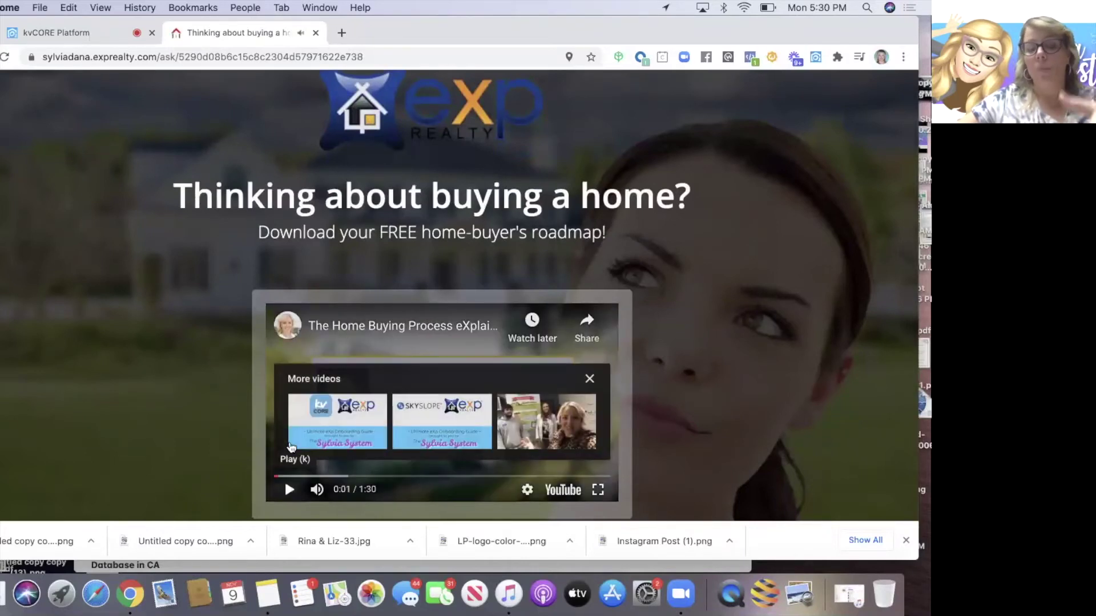
scroll(71, 435, "down", 5)
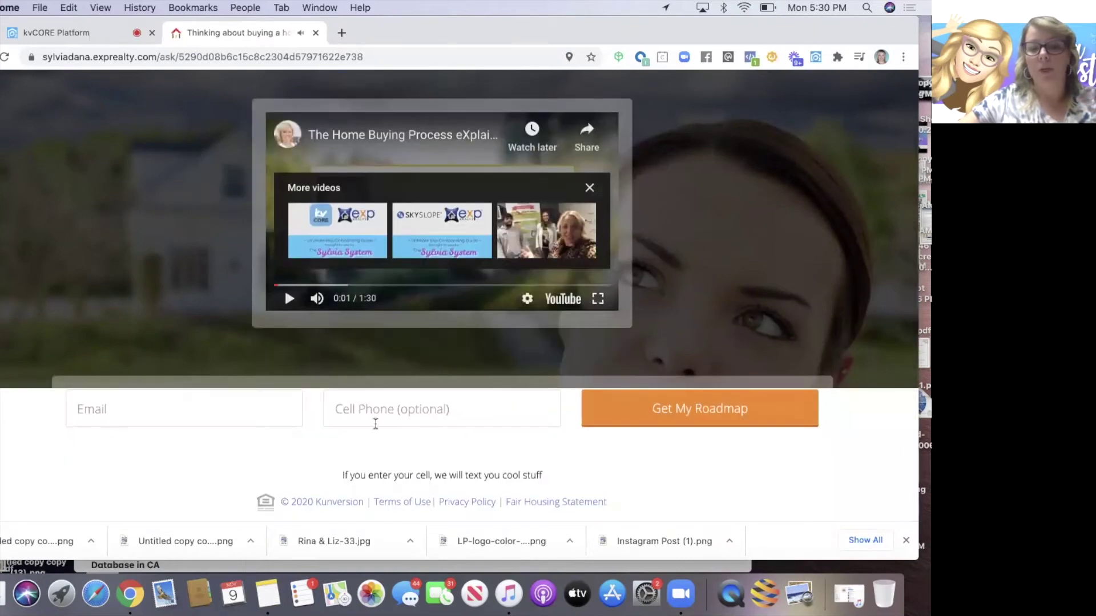
scroll(399, 421, "up", 5)
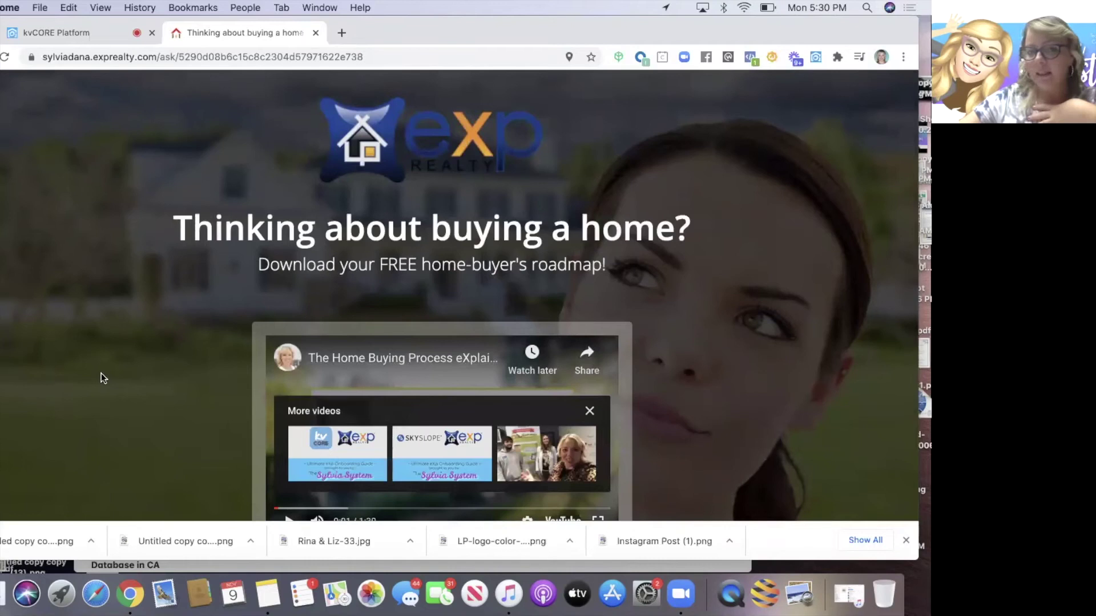
Step: Go back to the home page and open the Intro to Renovation Loans landing page
key("super+bracketleft")
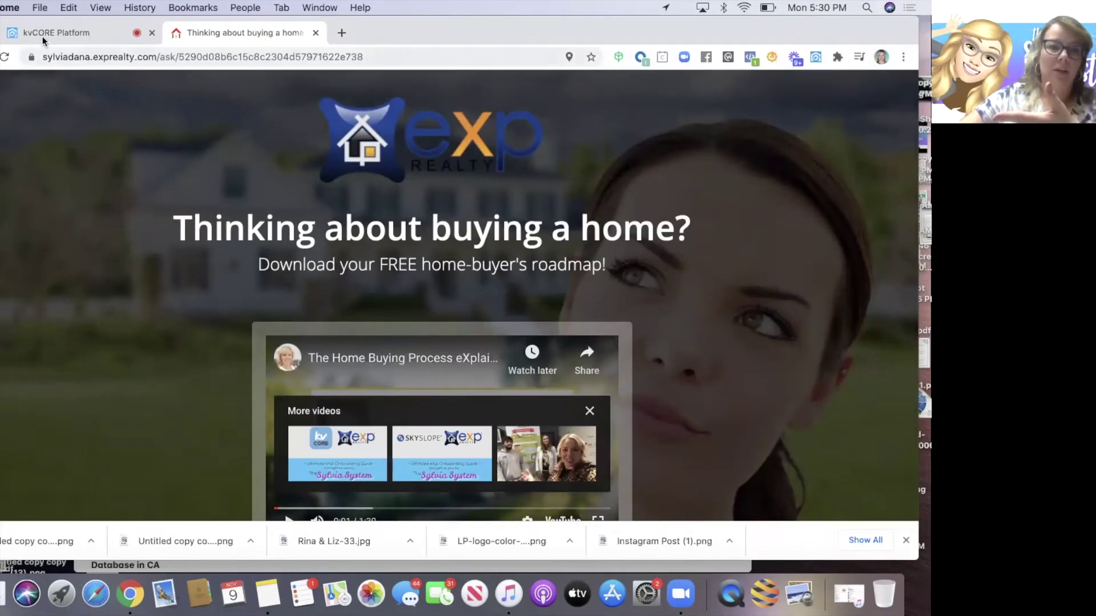
mouse_move(882, 124)
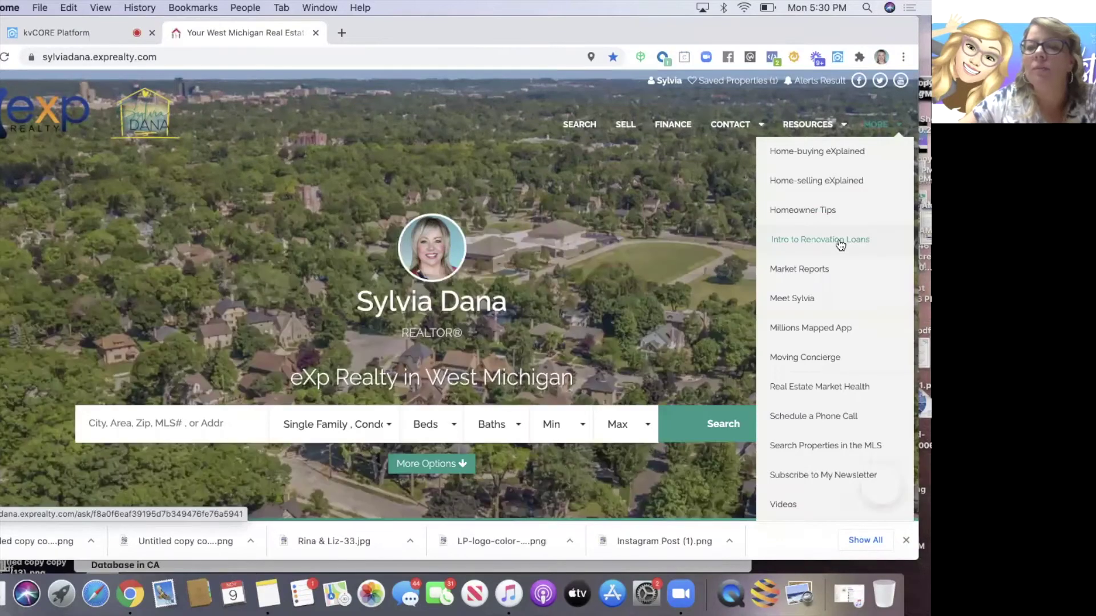
left_click(840, 245)
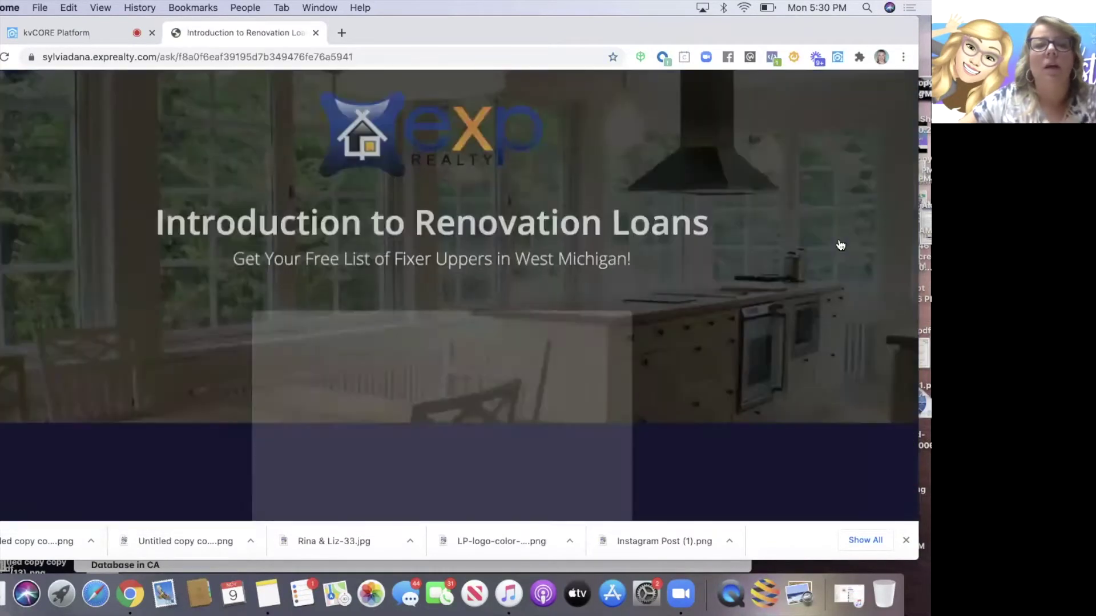
Step: Play and pause the Introduction to Renovation Loans video, then go back
scroll(612, 373, "down", 3)
left_click(443, 212)
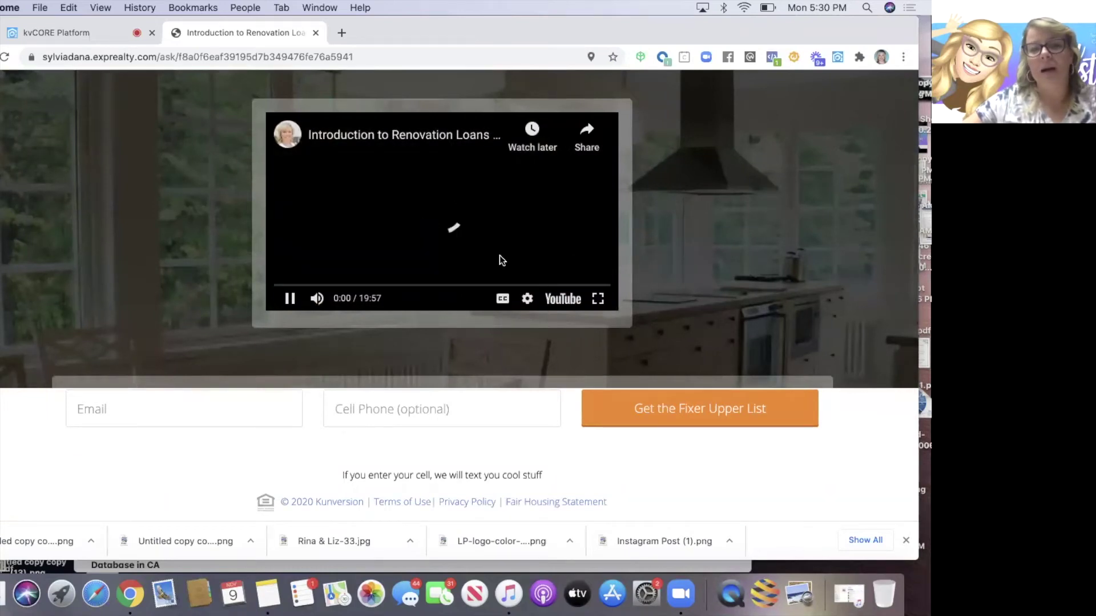
left_click(288, 299)
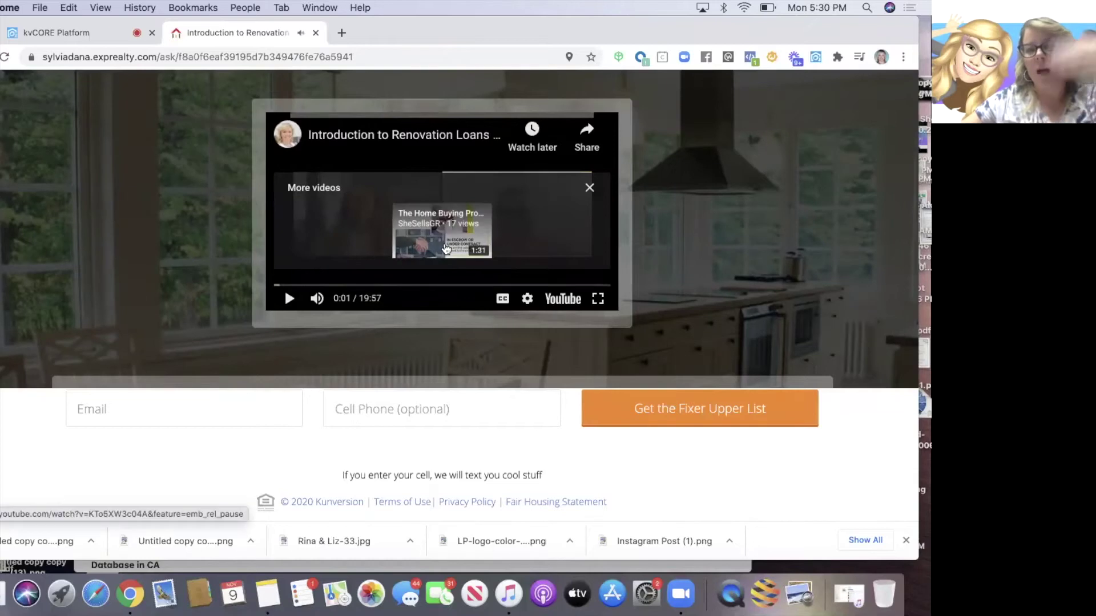
key("super+bracketleft")
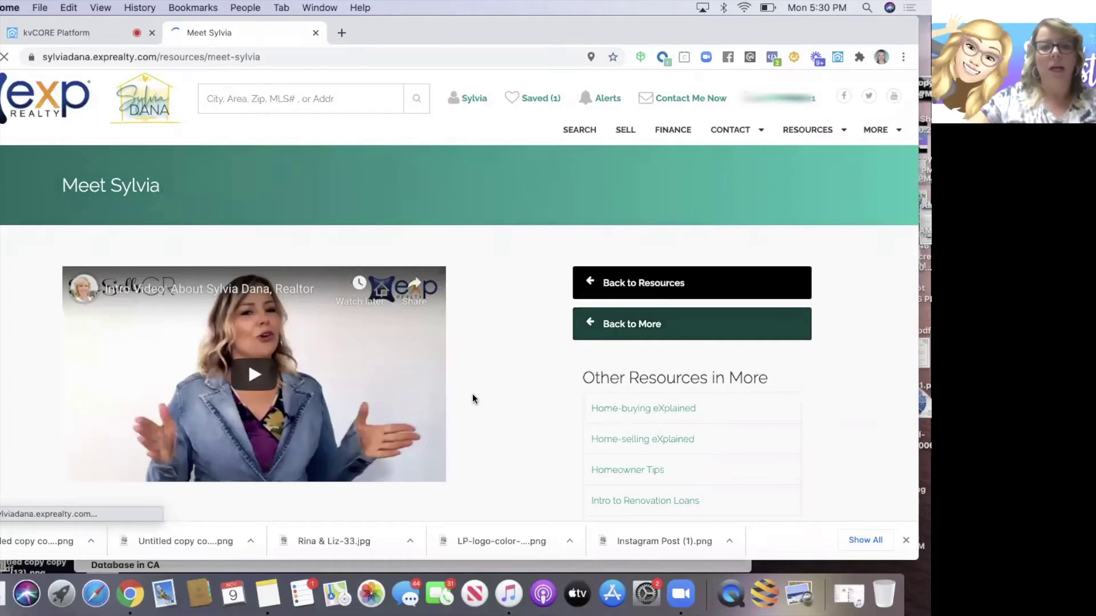
Step: Open Moving Concierge from the MORE menu on the Meet Sylvia page
scroll(473, 399, "down", 2)
scroll(255, 361, "up", 1)
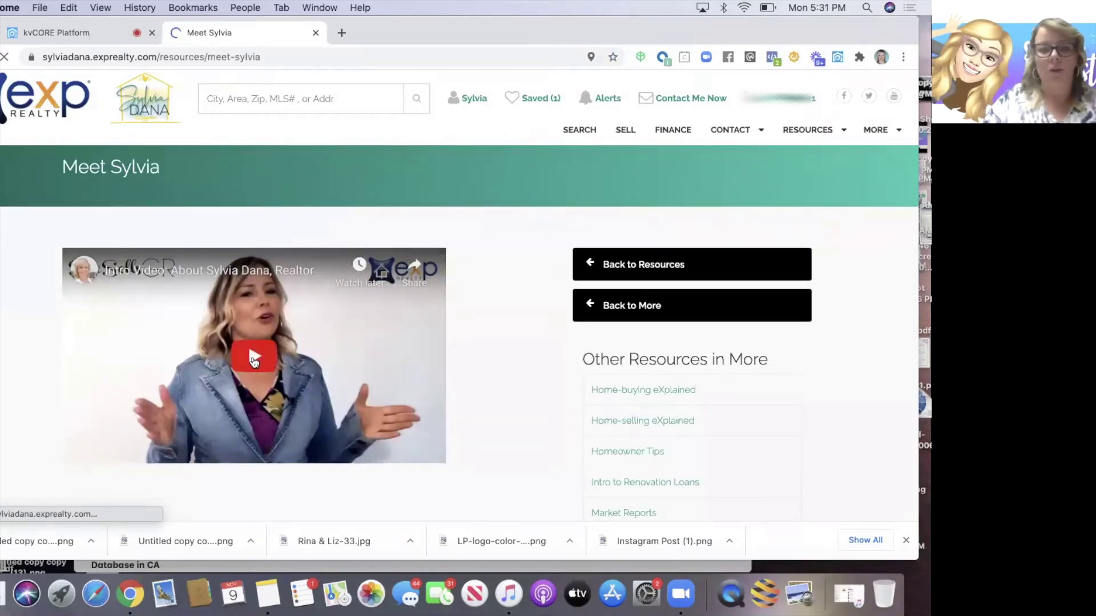
scroll(255, 361, "down", 10)
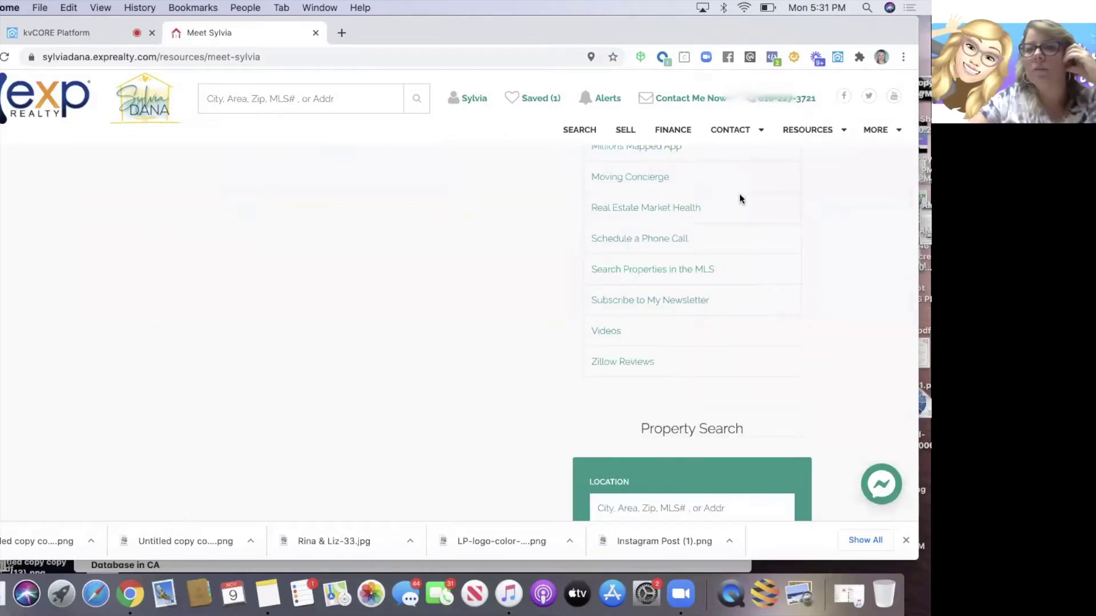
left_click(872, 131)
scroll(828, 422, "down", 10)
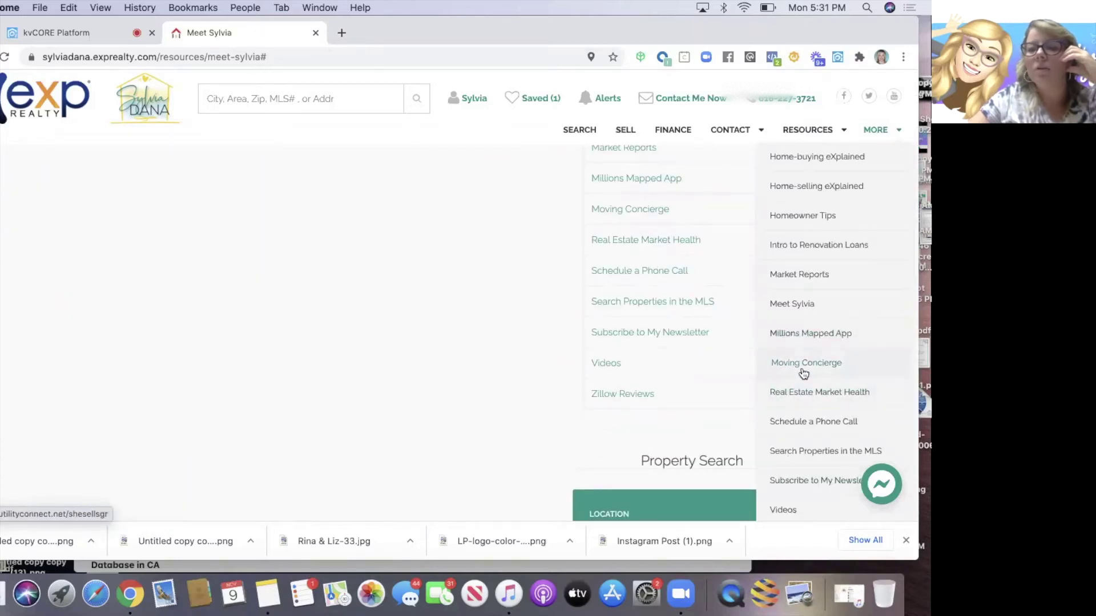
left_click(803, 371)
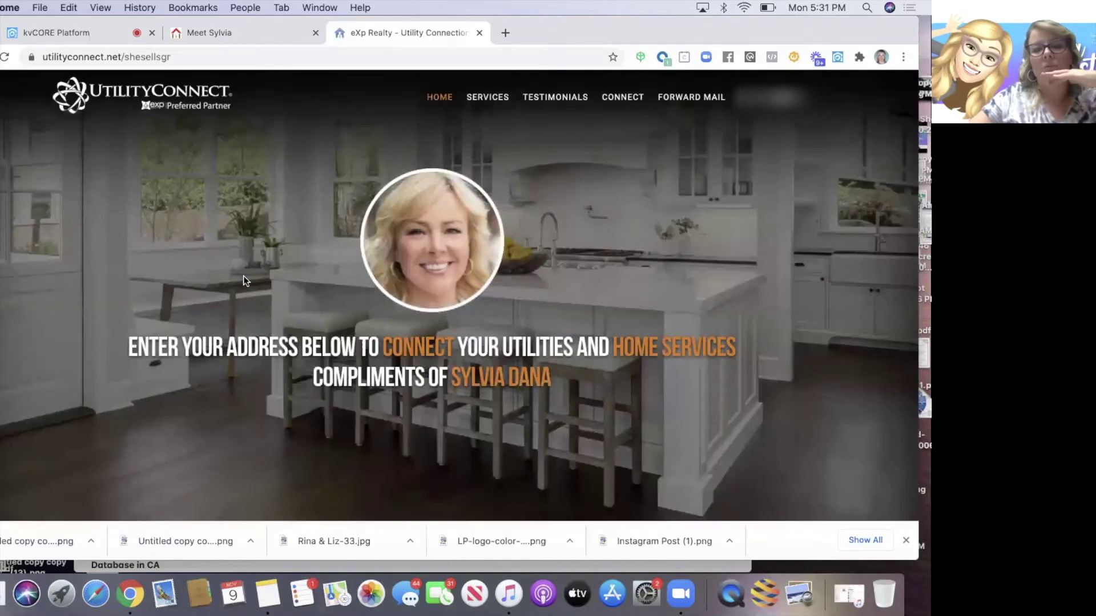
scroll(243, 276, "down", 5)
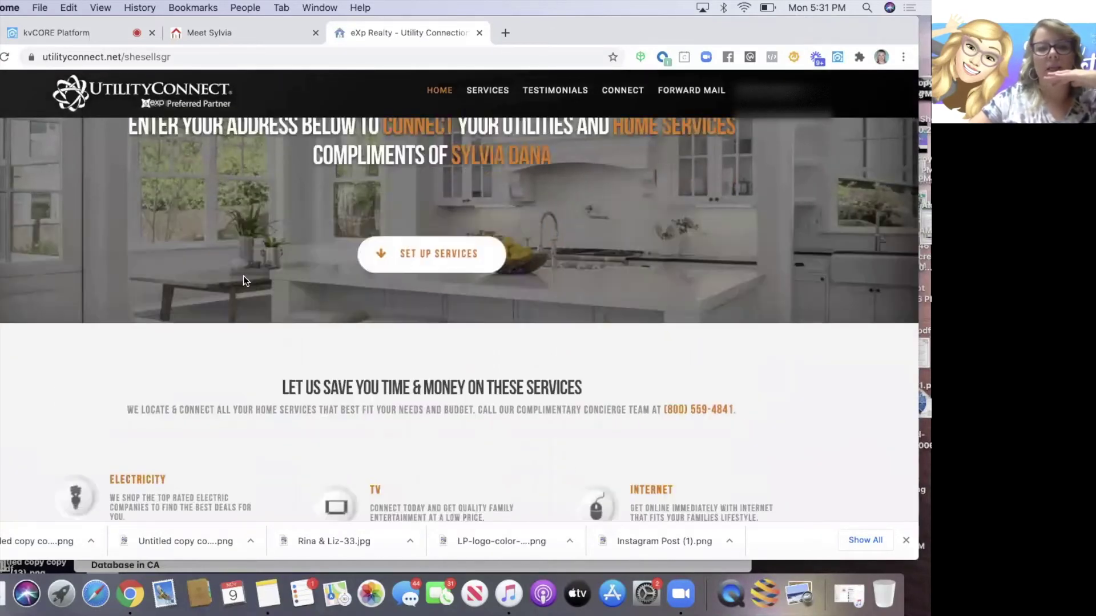
scroll(243, 276, "up", 5)
scroll(243, 275, "down", 3)
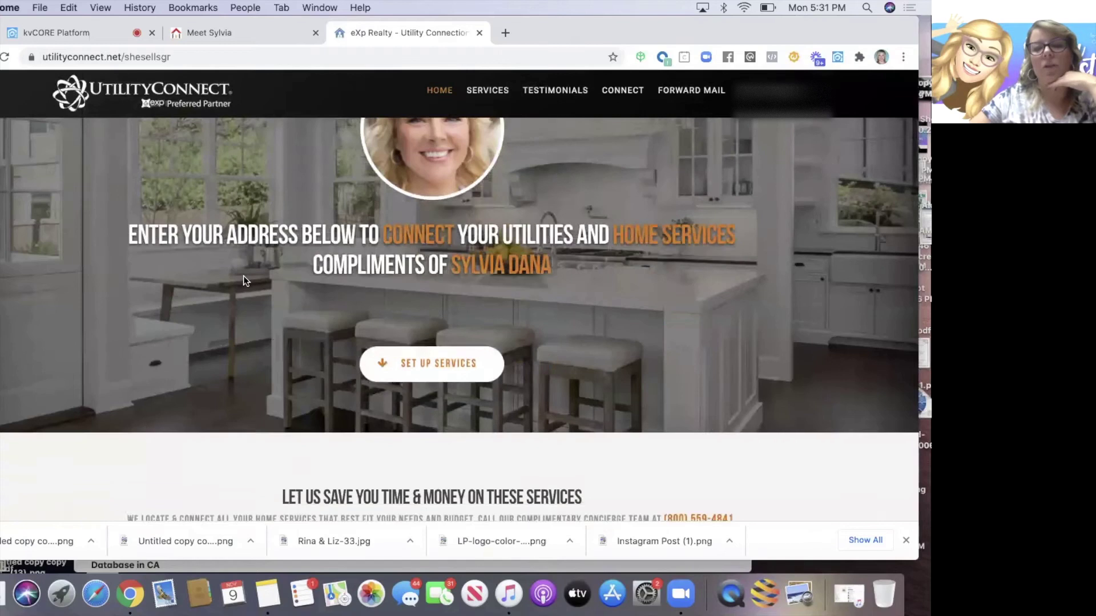
scroll(243, 277, "down", 1)
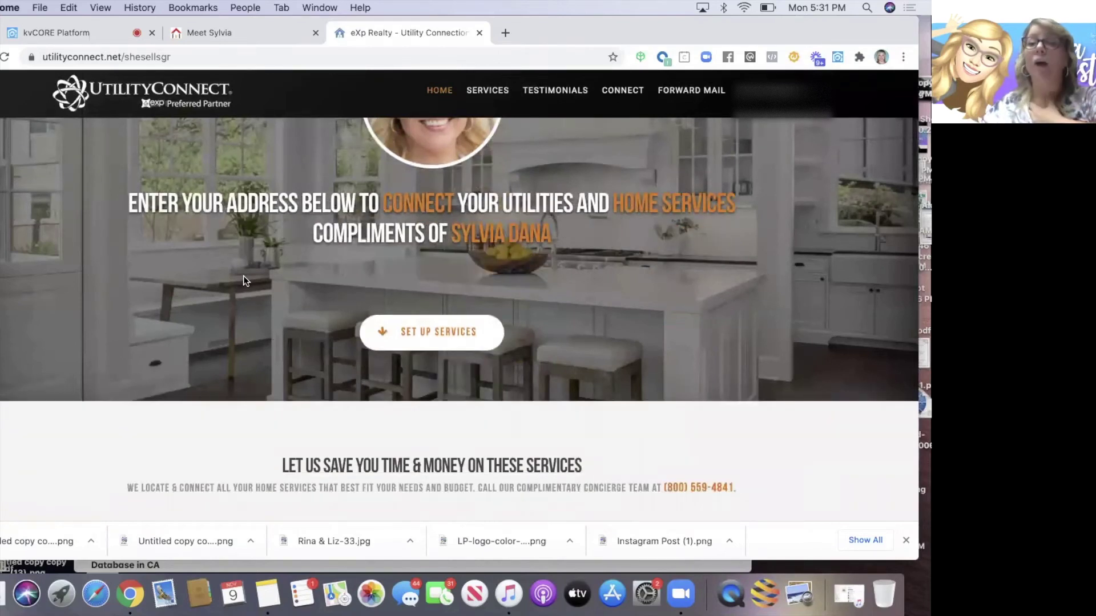
scroll(244, 275, "up", 5)
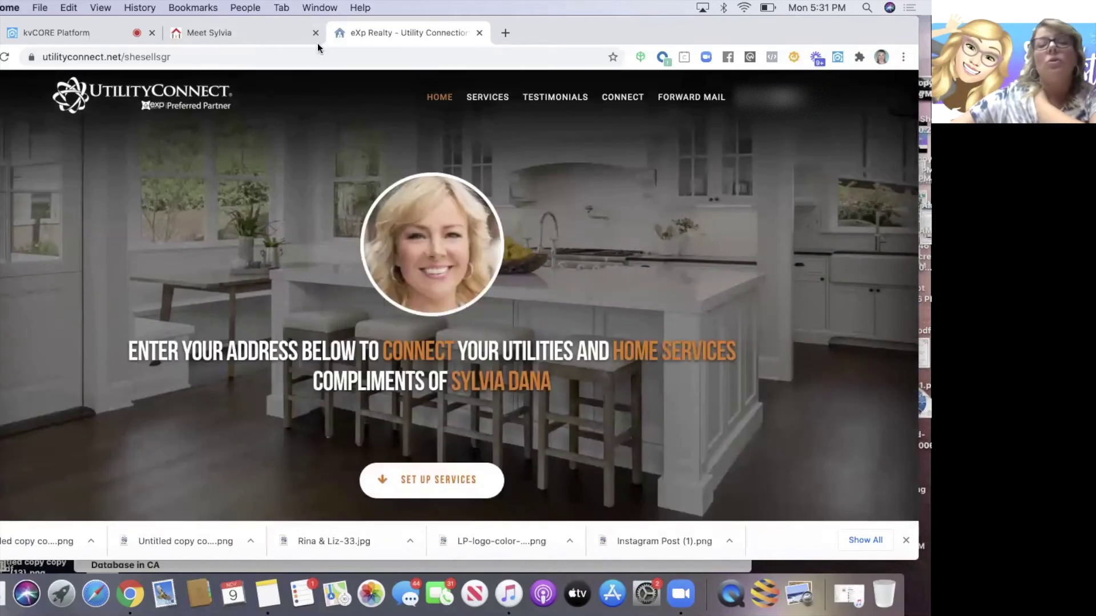
left_click(479, 33)
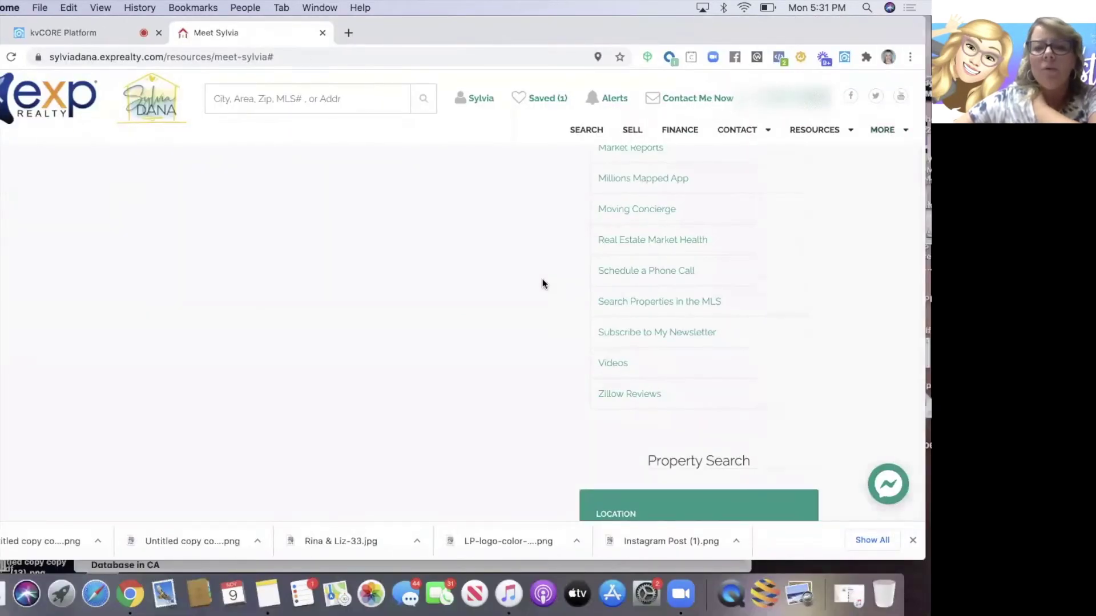
Step: Return to the home page and open the 'Buying a Home? Learn About Down Payment Assistance' post
scroll(542, 283, "down", 10)
left_click(61, 107)
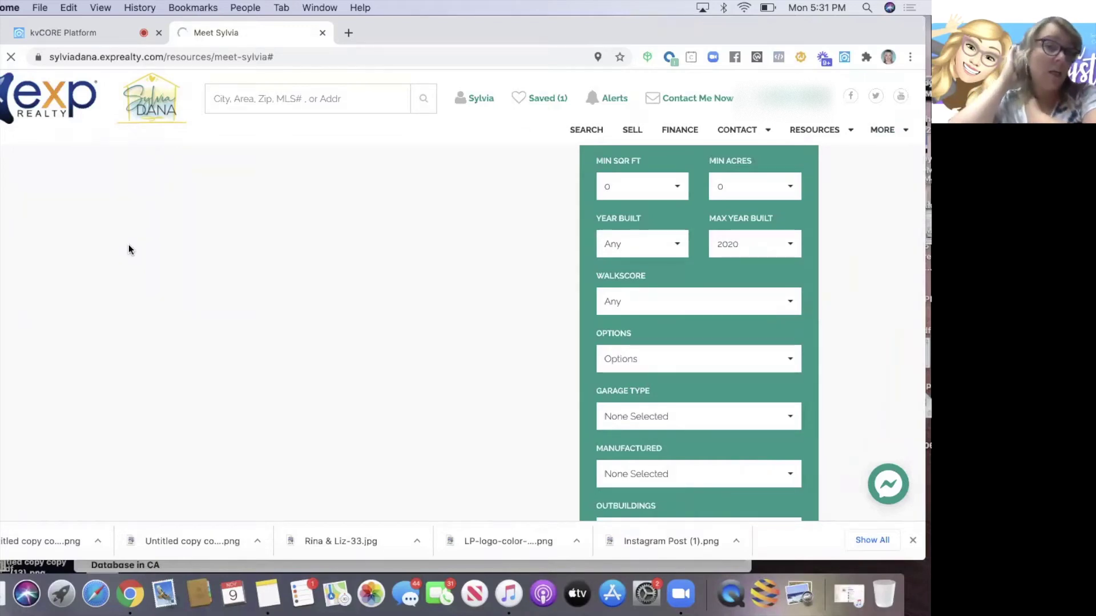
scroll(107, 235, "down", 20)
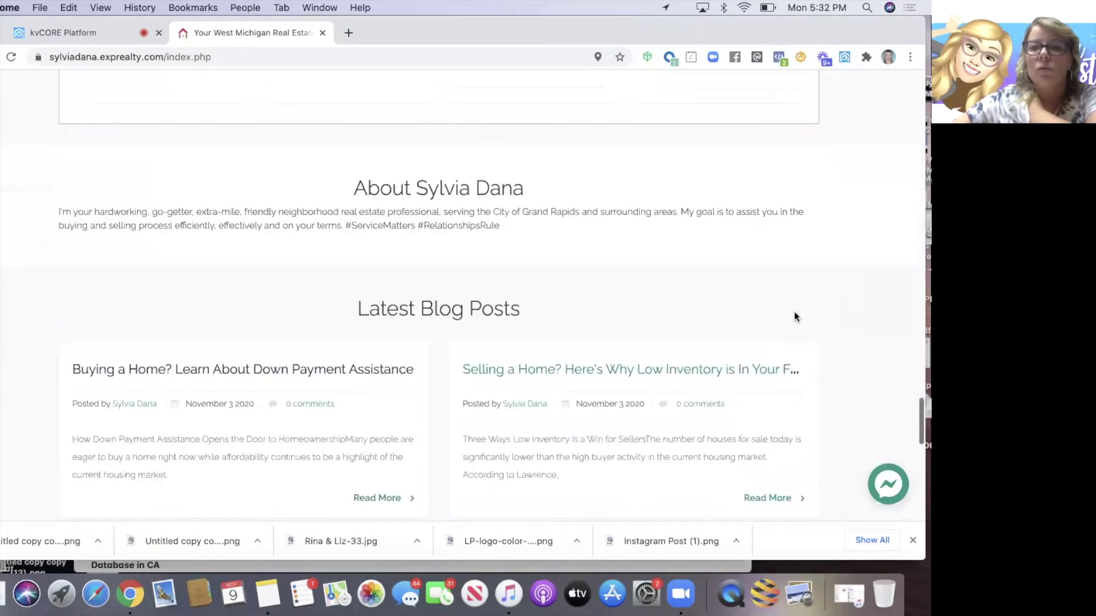
left_click(217, 370)
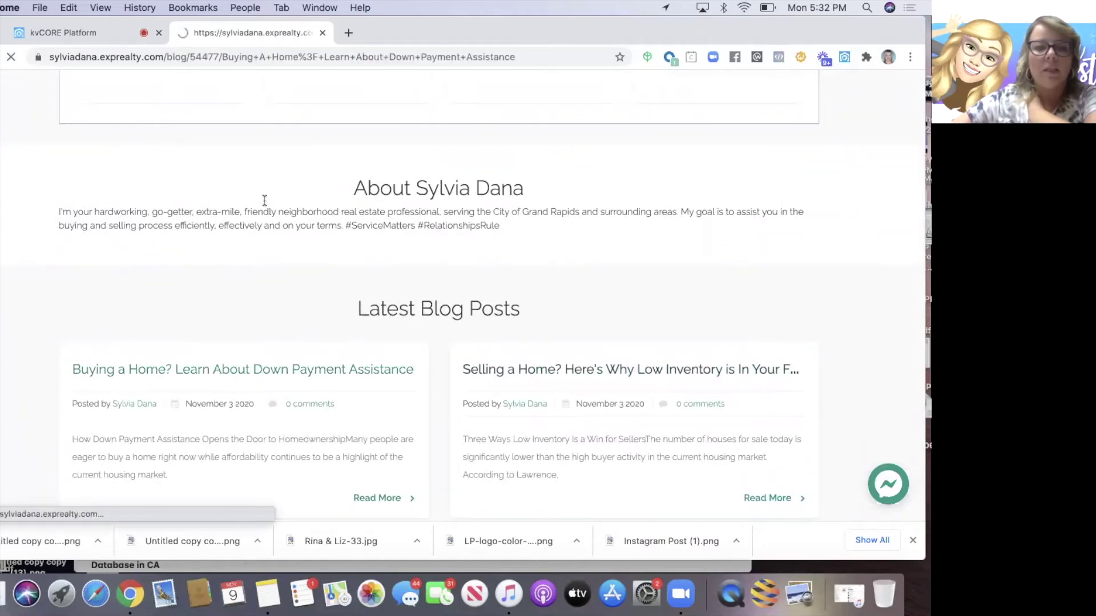
Step: Open the 30-post blog list and the 'How to Get Pre-Approved' post
scroll(295, 270, "down", 4)
scroll(343, 231, "down", 15)
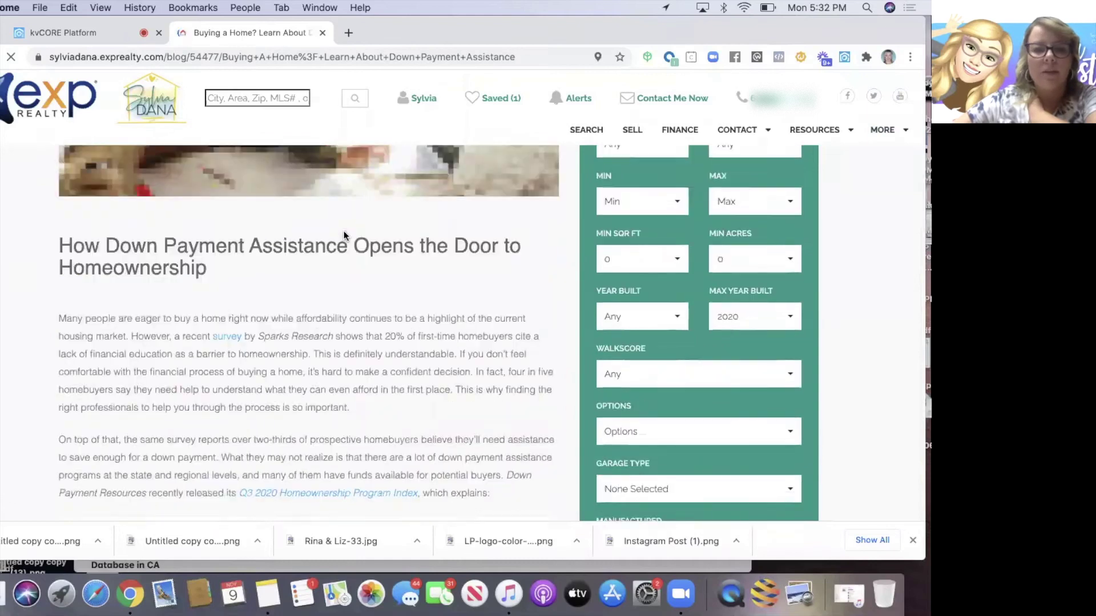
scroll(344, 231, "down", 4)
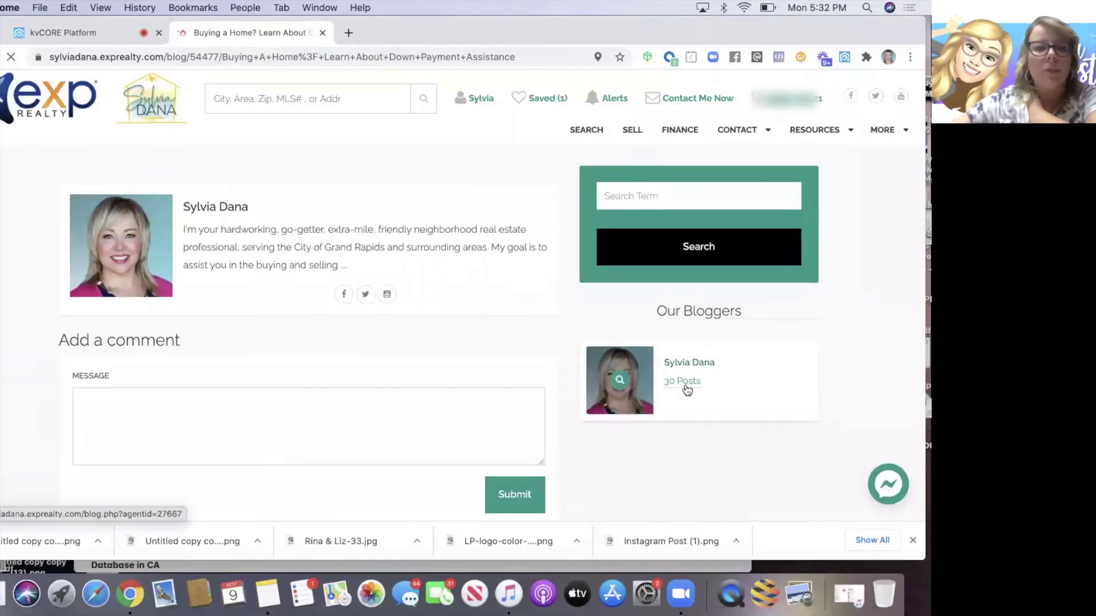
left_click(686, 390)
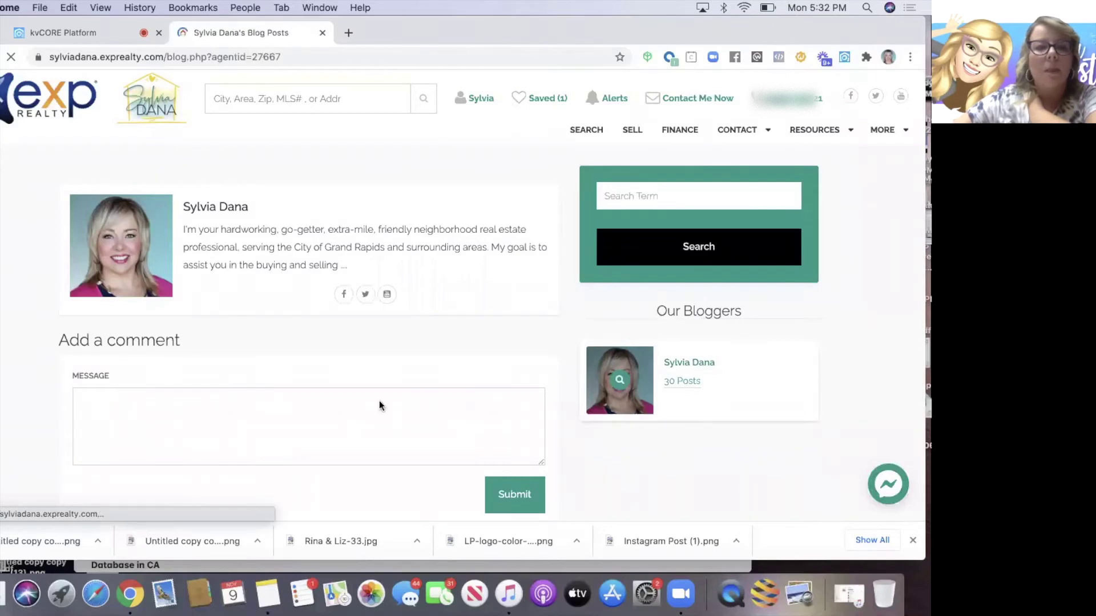
scroll(379, 401, "down", 10)
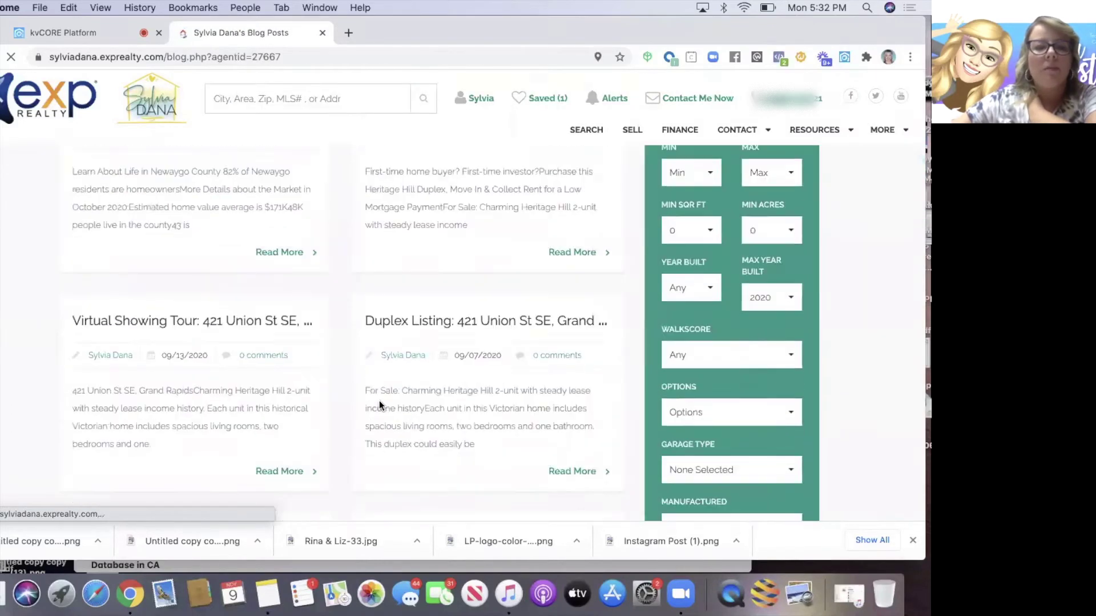
scroll(419, 364, "up", 1)
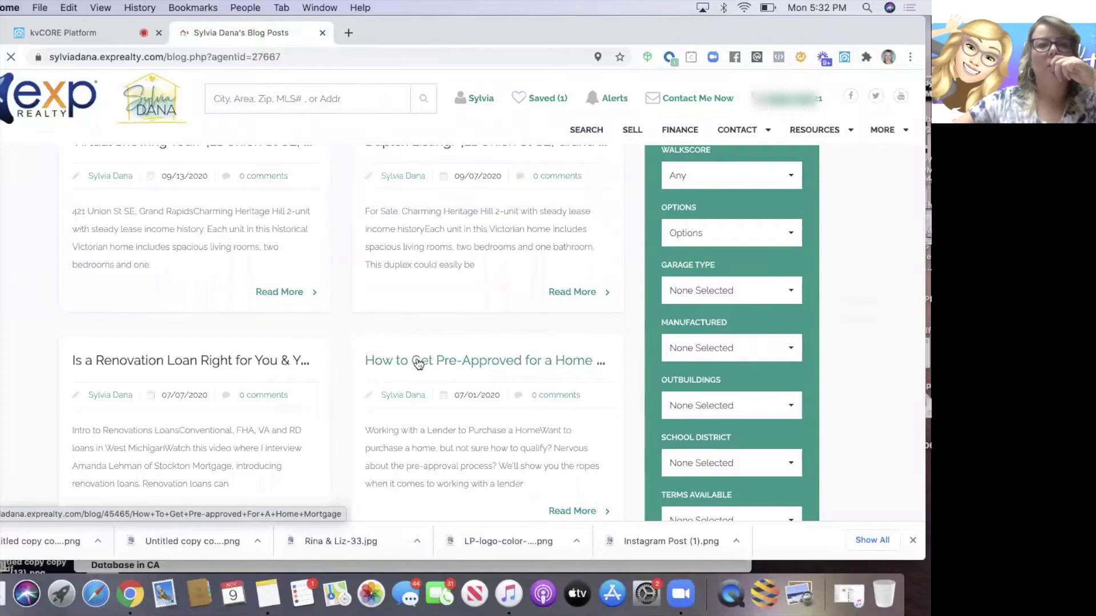
left_click(419, 362)
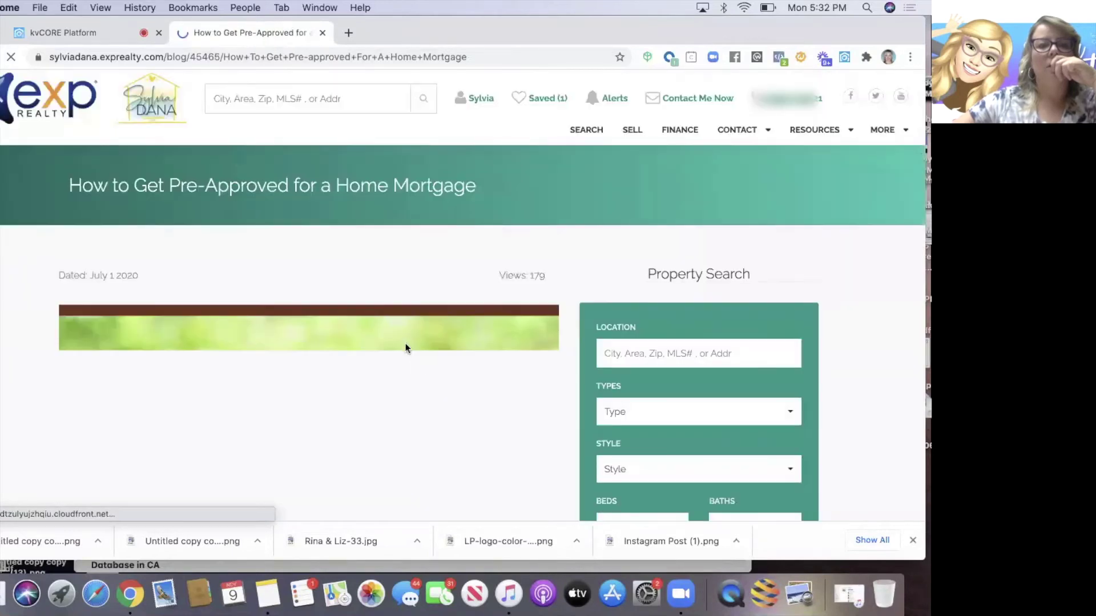
Step: Copy the post's web address and return to kvCORE's Web & IDX website manager
left_click(204, 60)
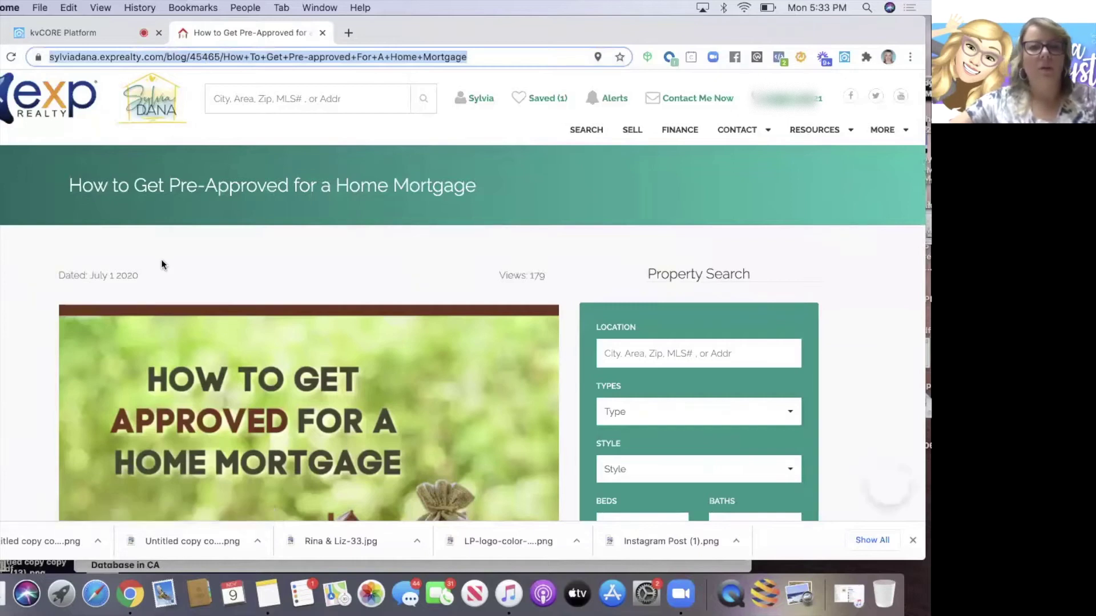
scroll(162, 260, "down", 3)
scroll(161, 259, "down", 5)
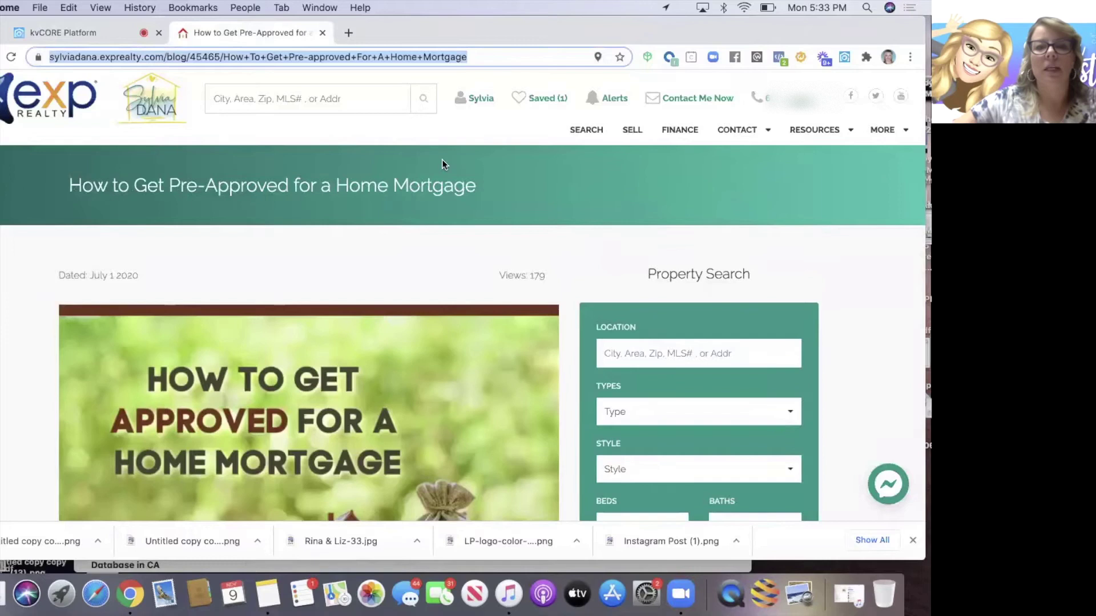
left_click_drag(495, 45, 491, 122)
left_click(480, 132)
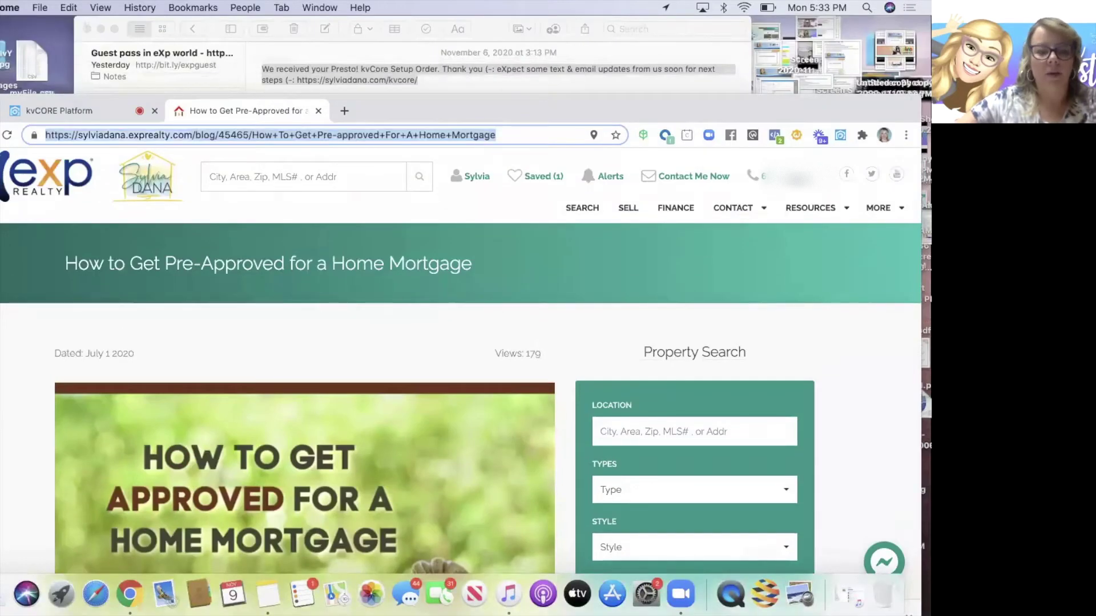
left_click(32, 111)
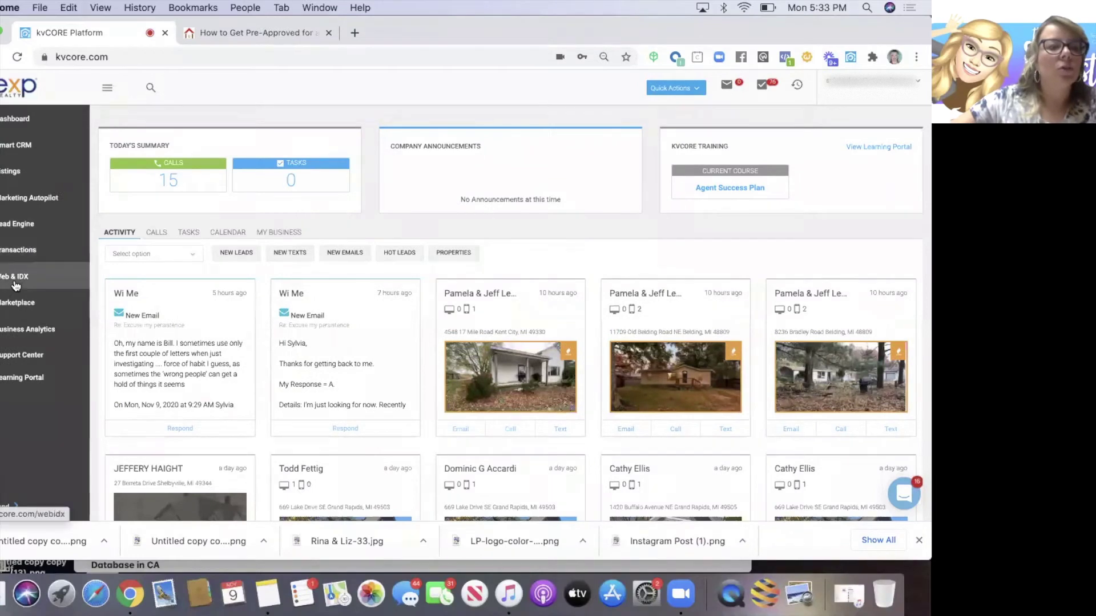
left_click(15, 284)
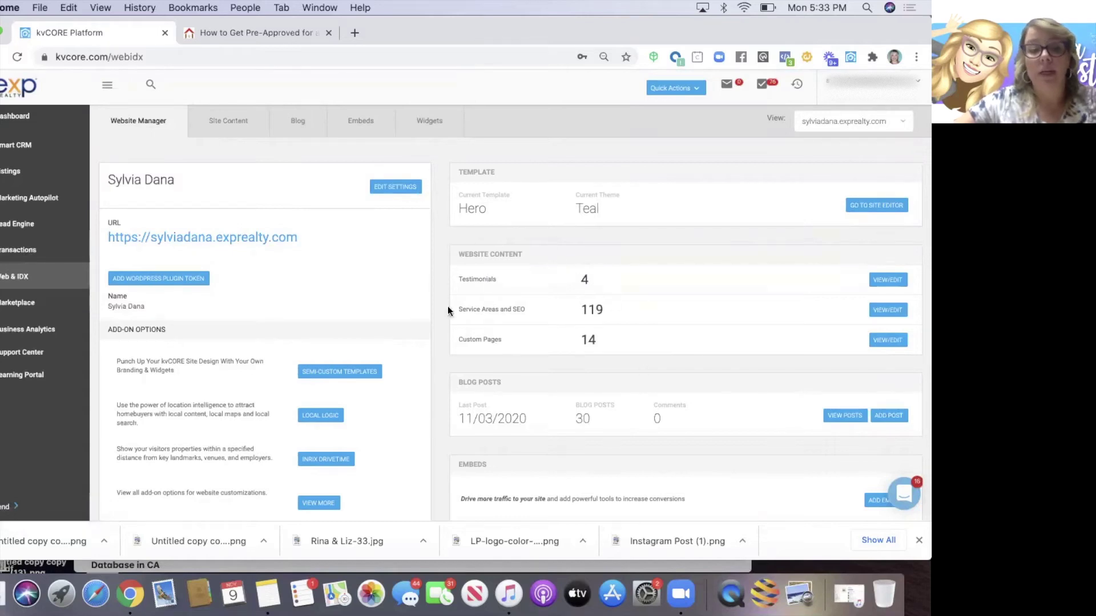
Step: Open the Custom Pages list and start a new custom page
left_click(888, 342)
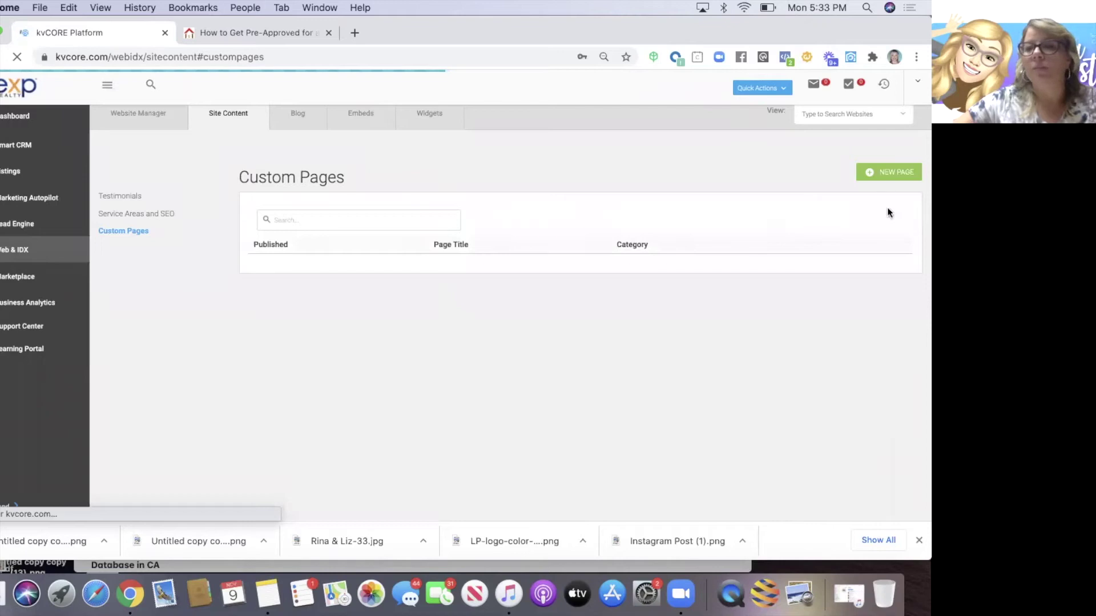
left_click(889, 173)
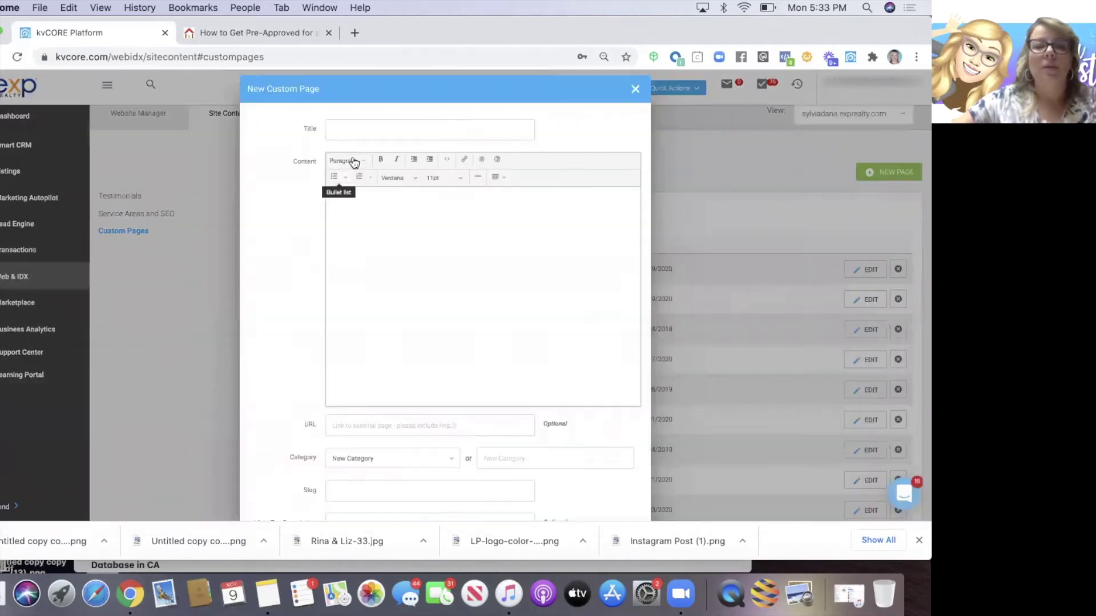
Step: Title the new custom page 'How to Get Pre-Approved'
left_click(345, 130)
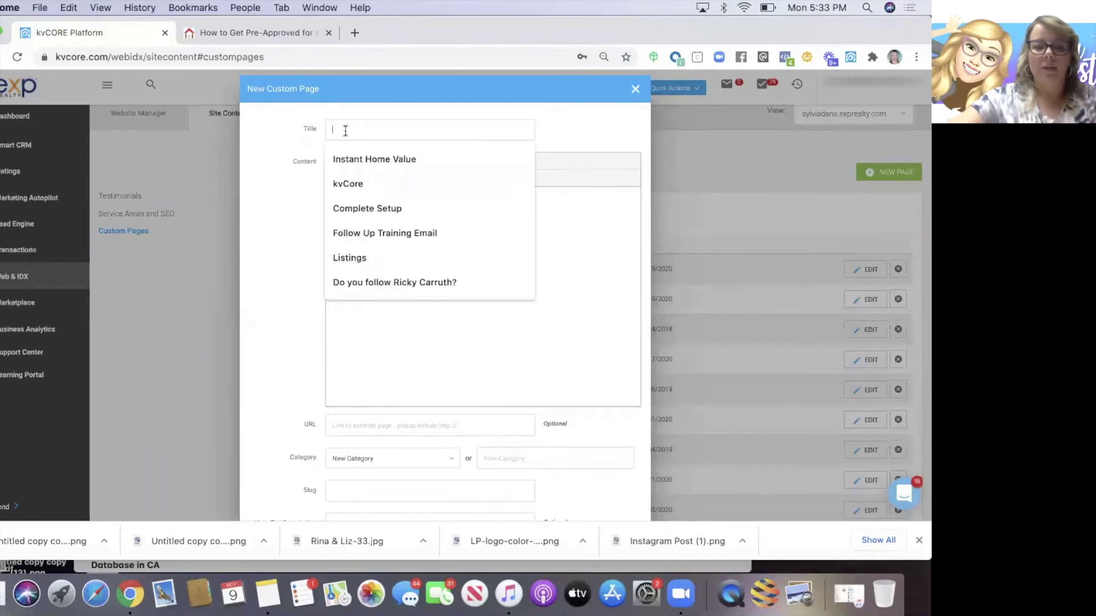
type("How to Get Pre-Approved for a Home Mortgage")
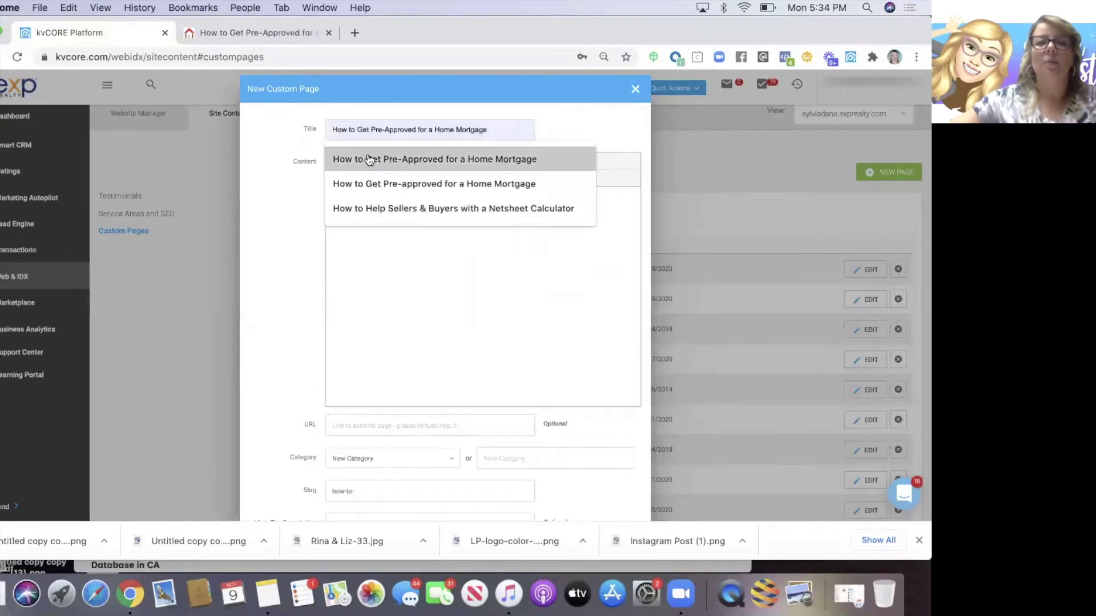
left_click(367, 159)
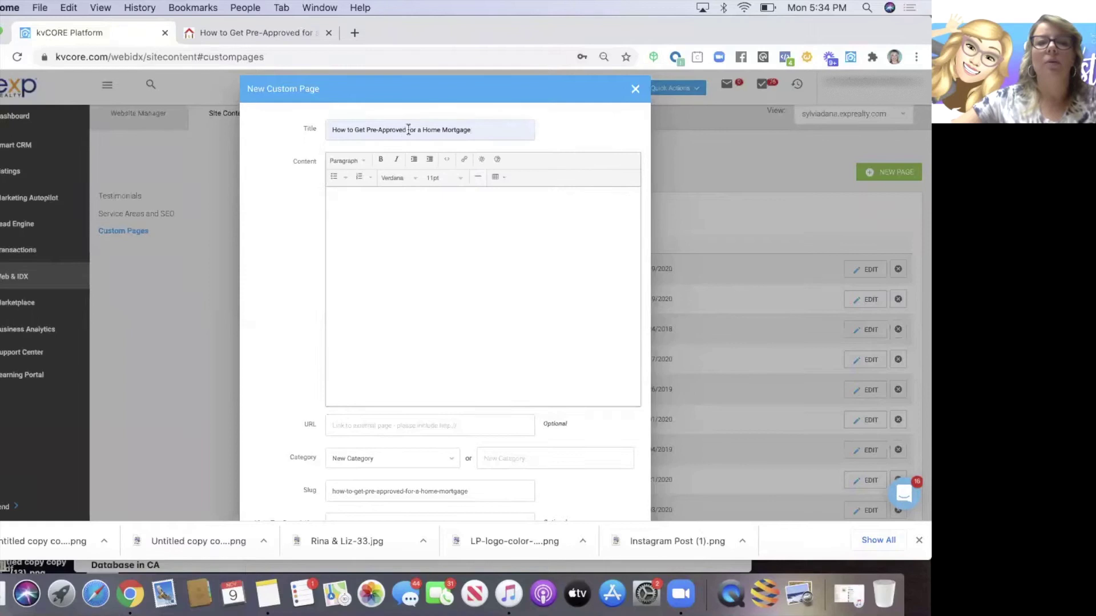
left_click(418, 128)
left_click(420, 128, "shift")
key("BackSpace")
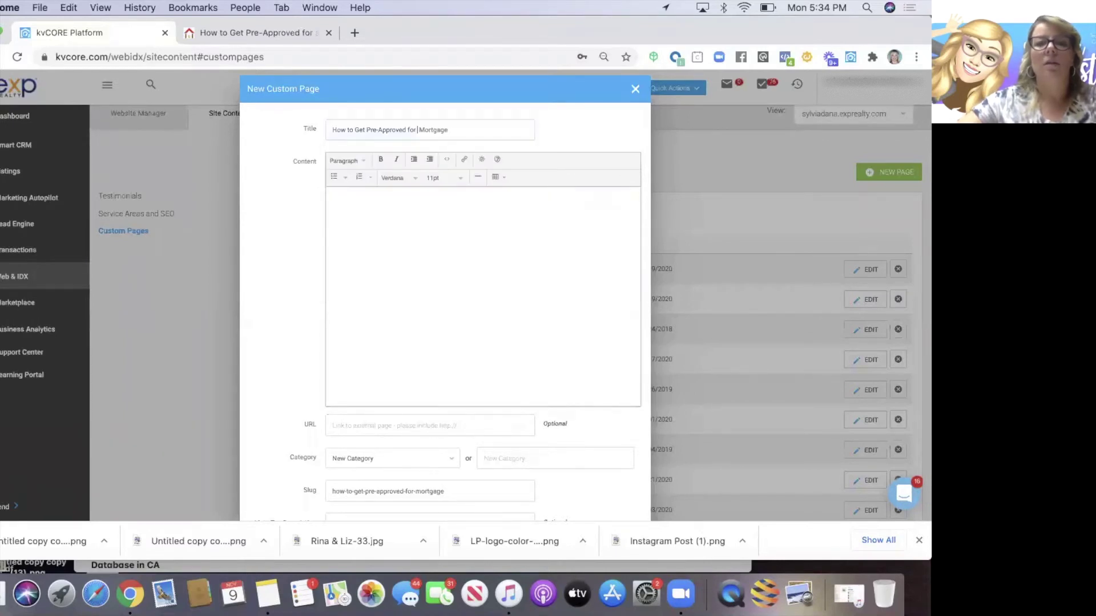
left_click_drag(409, 129, 452, 130)
type("f")
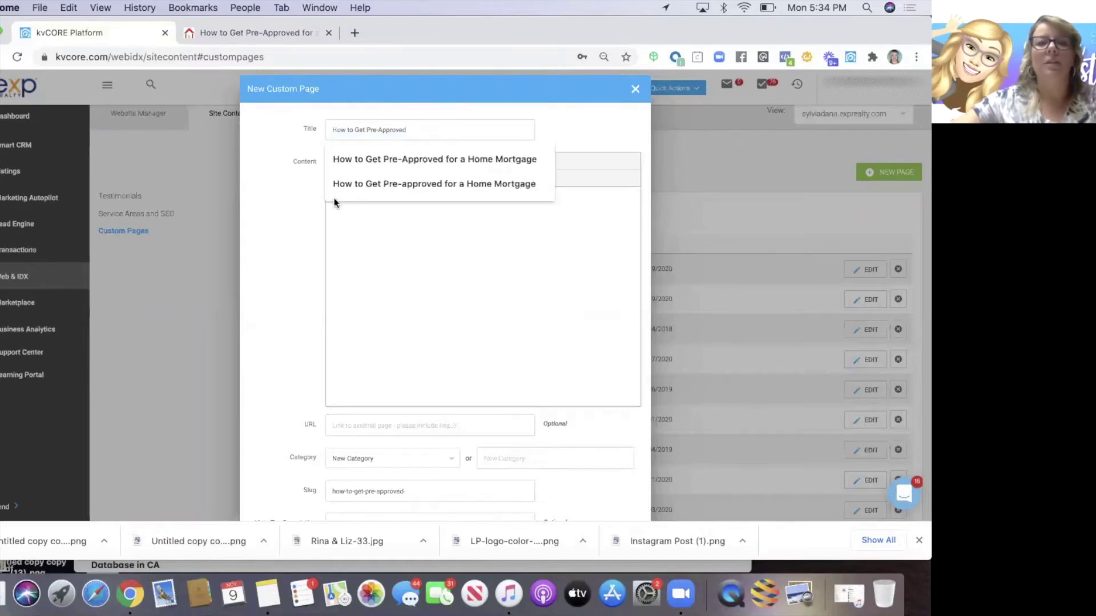
left_click(290, 211)
Step: Paste the blog post URL as the link, choose the More category, and save
scroll(362, 191, "down", 2)
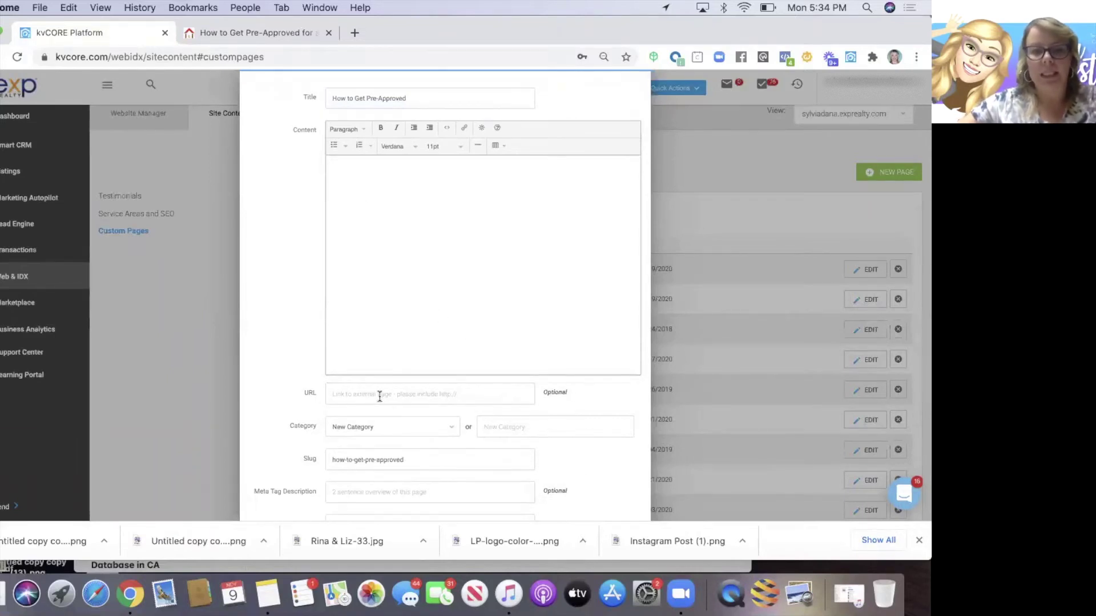
type("/blog/45465/How+To+Get+Pre-approved+For+A+Home+Mortgage")
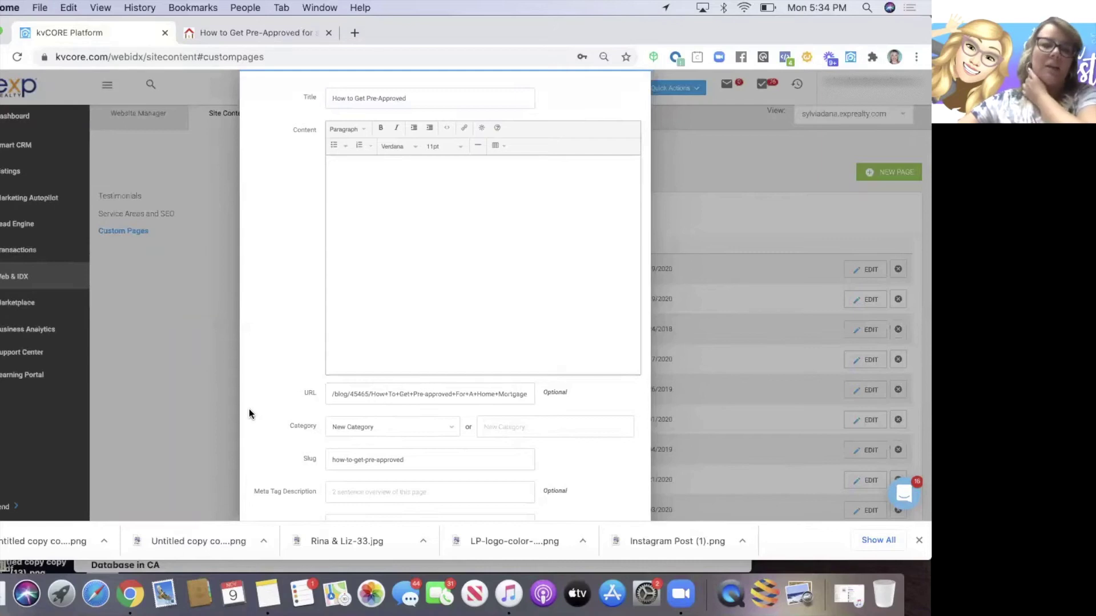
left_click(345, 427)
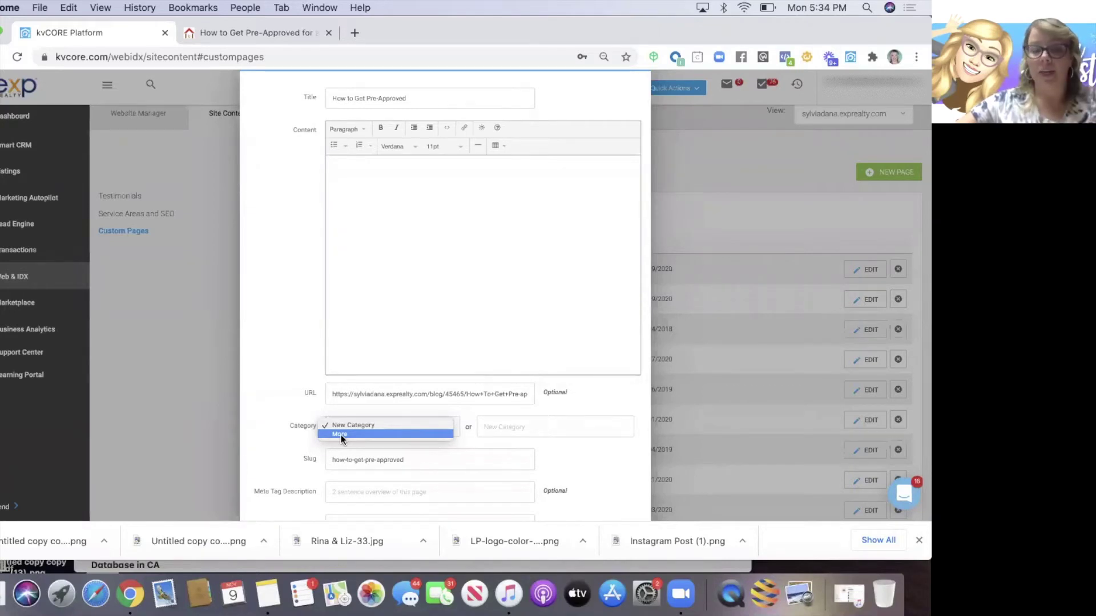
left_click(342, 435)
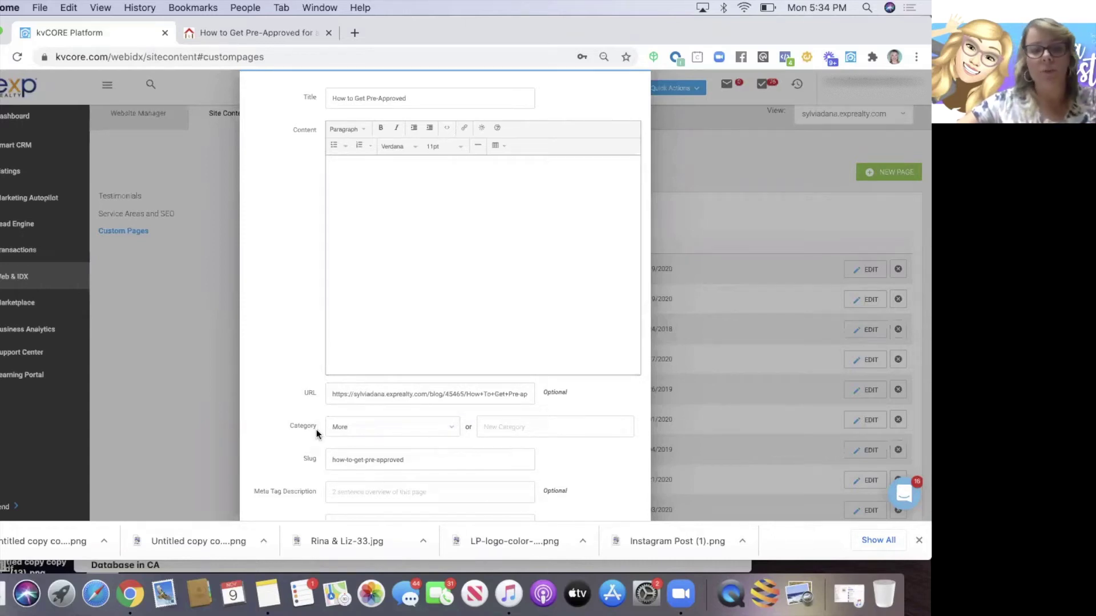
scroll(316, 429, "down", 5)
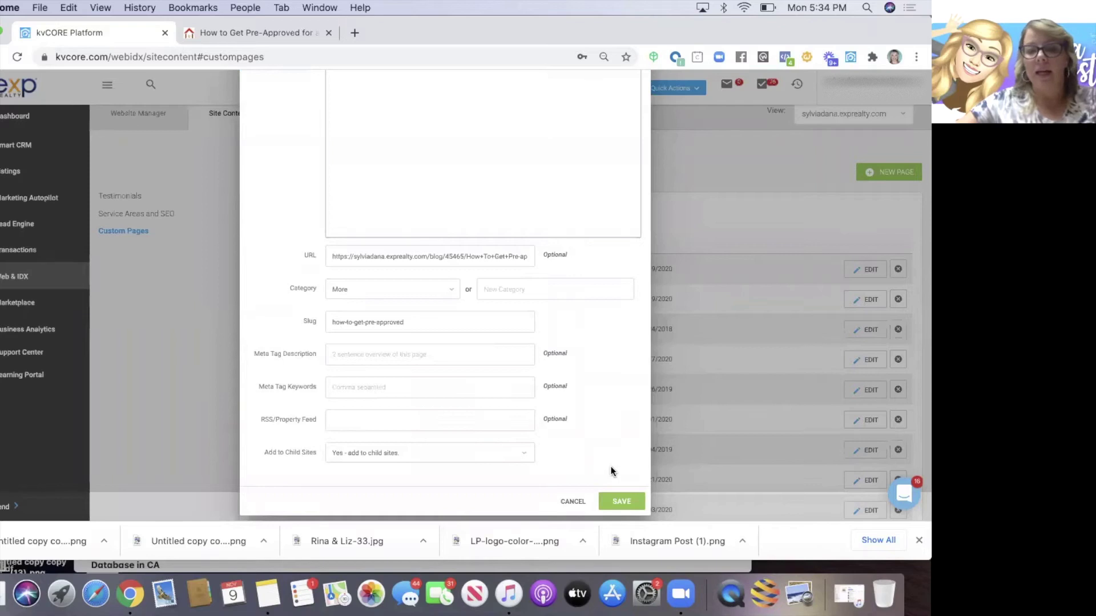
left_click(612, 498)
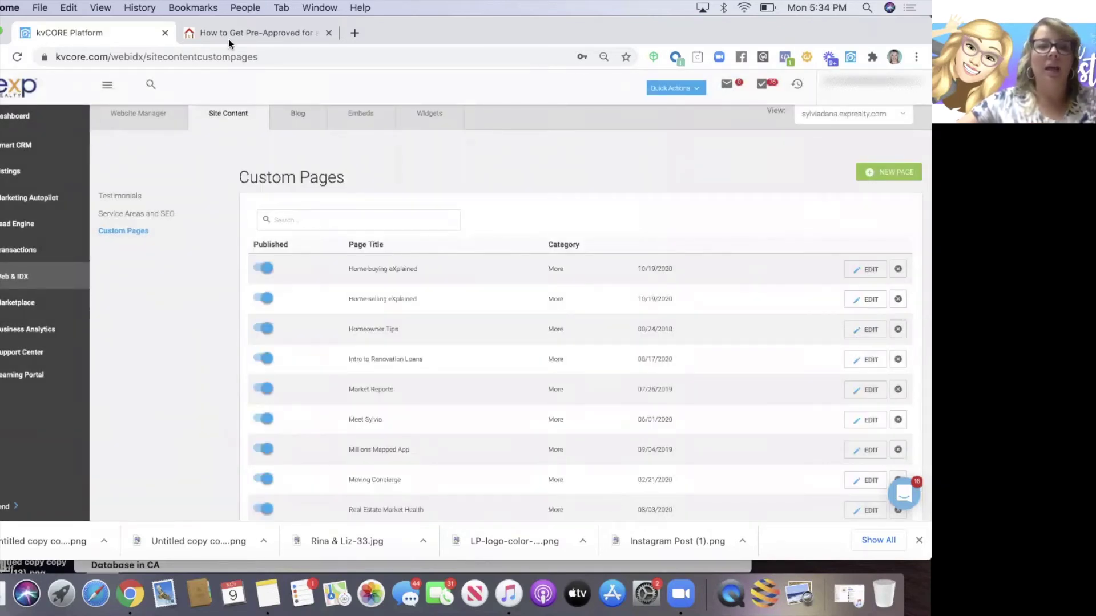
Step: Refresh the Custom Pages list and open Market Reports on the live website
left_click(18, 57)
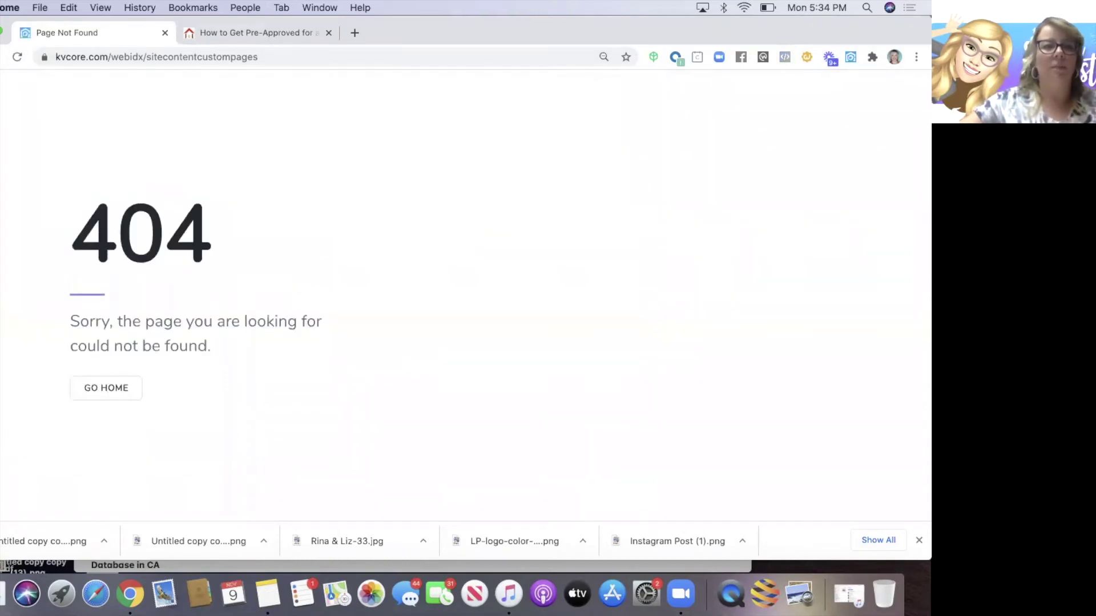
left_click(210, 35)
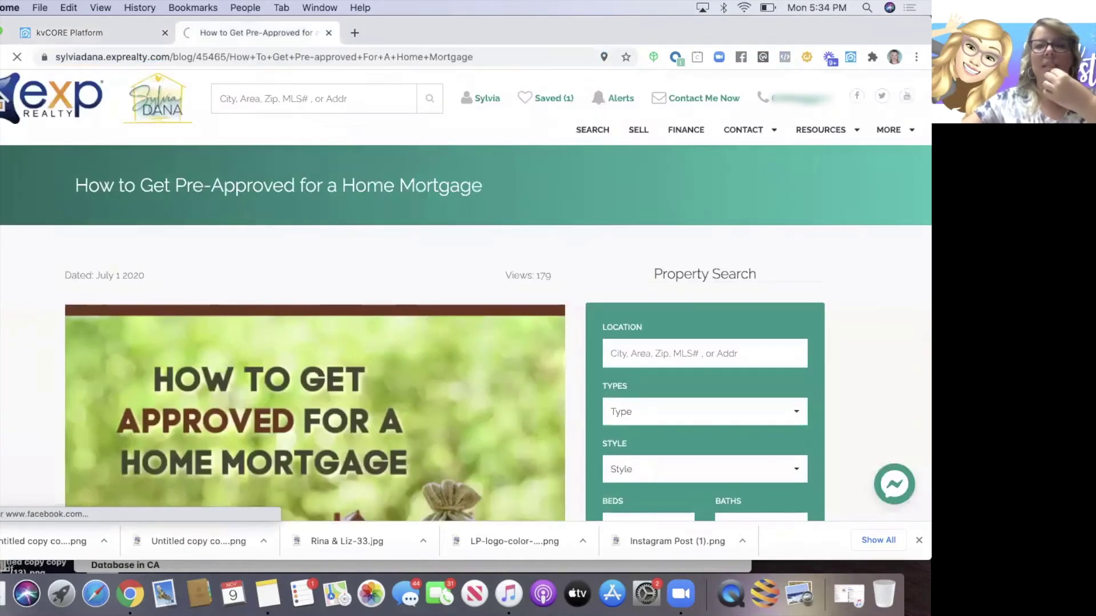
left_click_drag(650, 32, 575, 32)
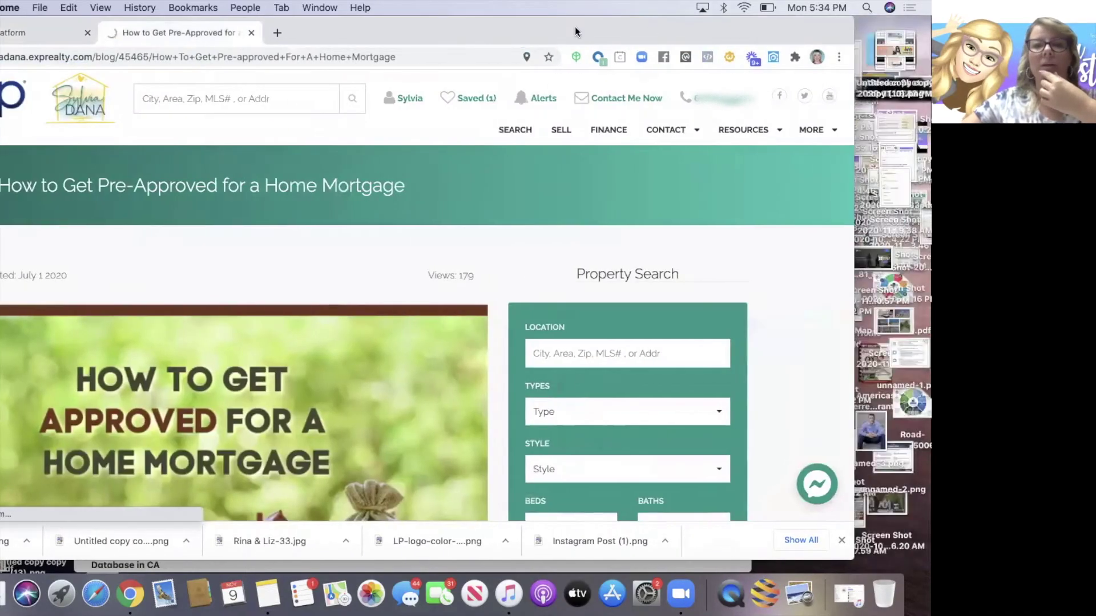
left_click_drag(649, 31, 676, 31)
mouse_move(829, 137)
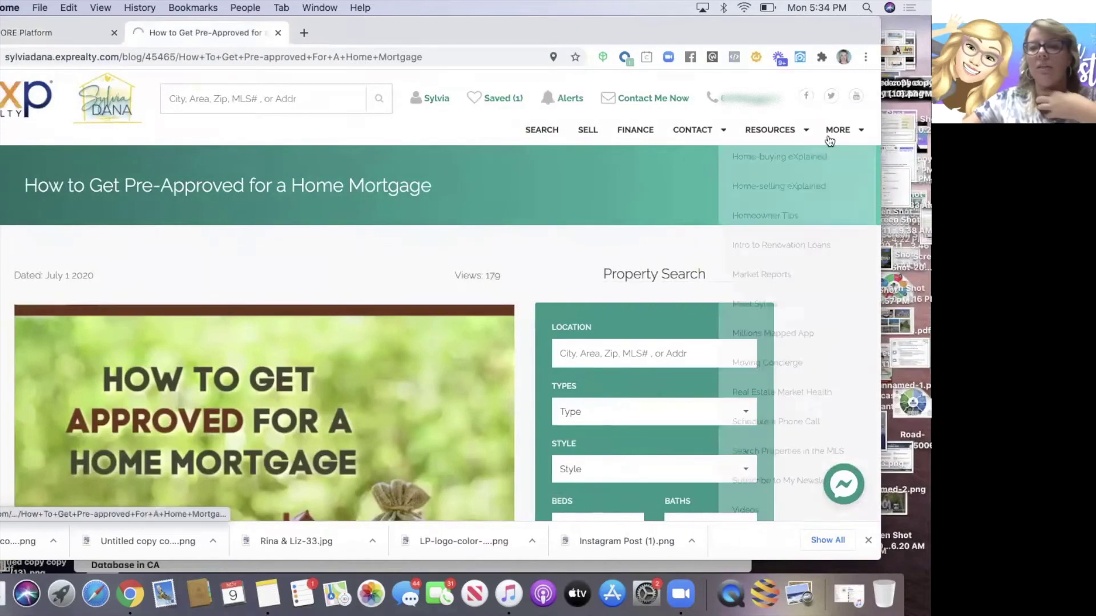
left_click(805, 268)
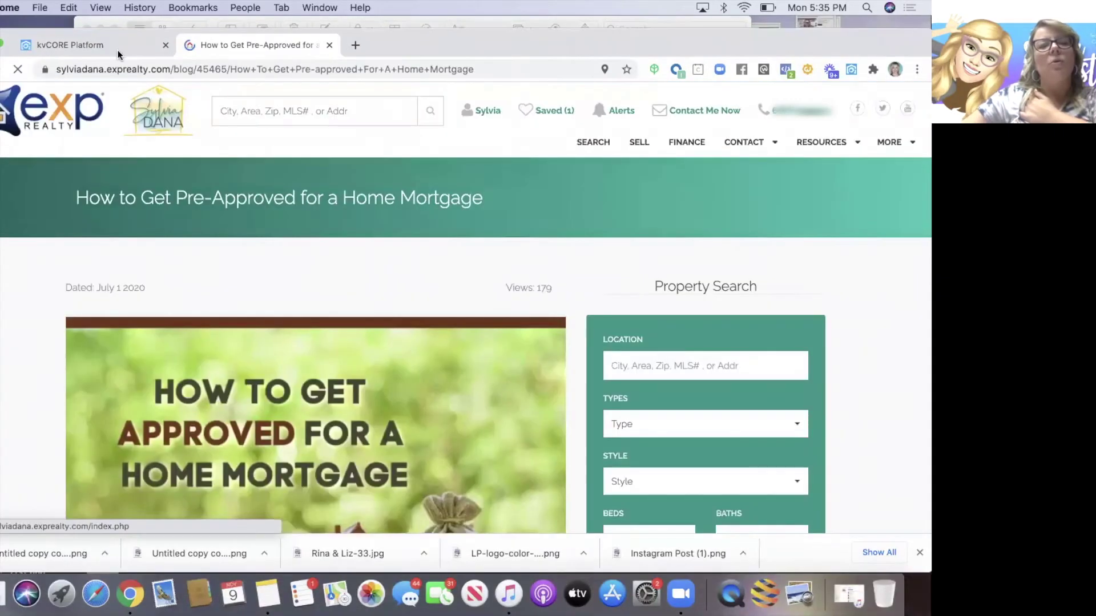
Step: Check the site's More menu for the new page, then open website Settings in kvCORE
left_click(118, 53)
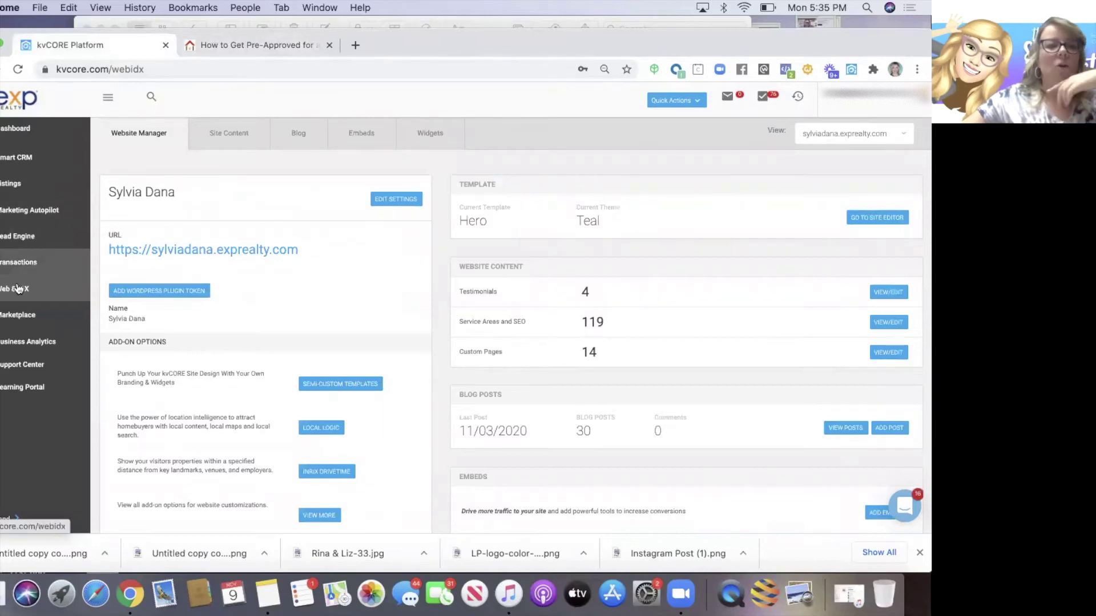
left_click(230, 45)
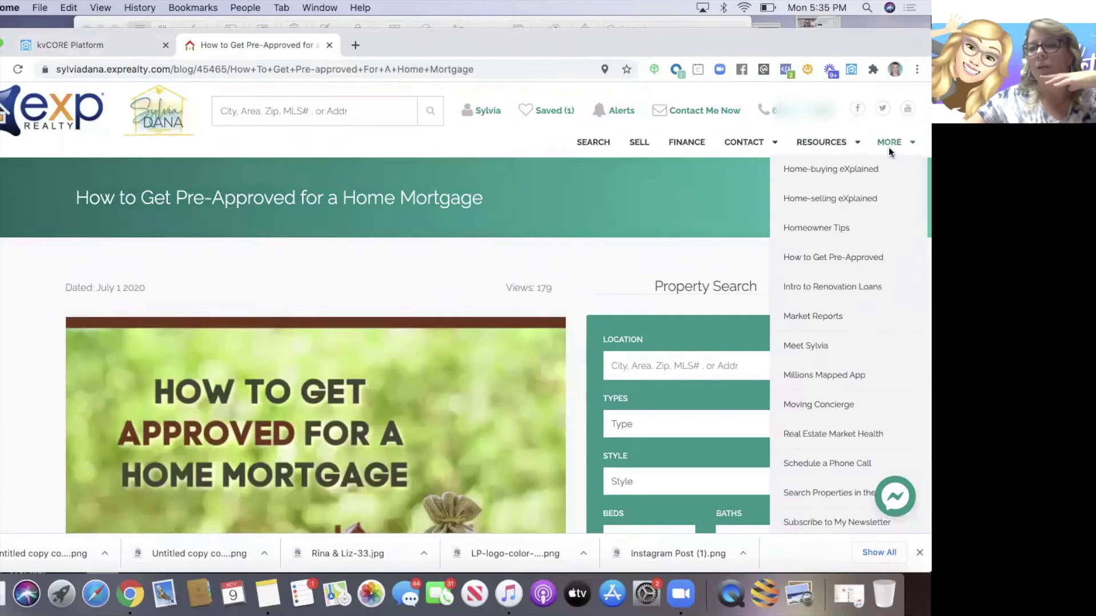
left_click(886, 147)
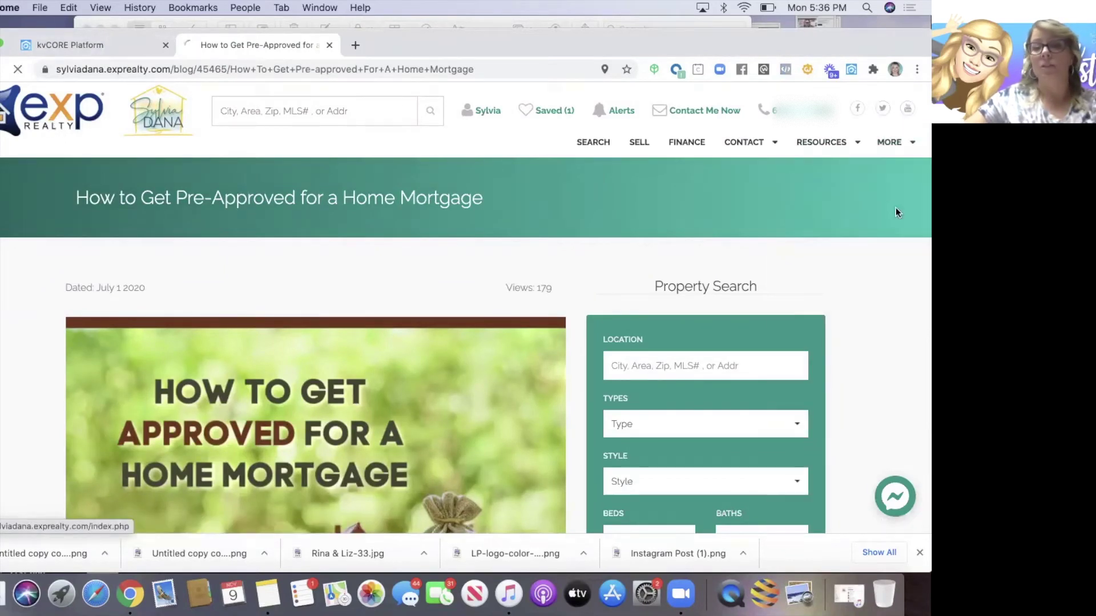
left_click(821, 142)
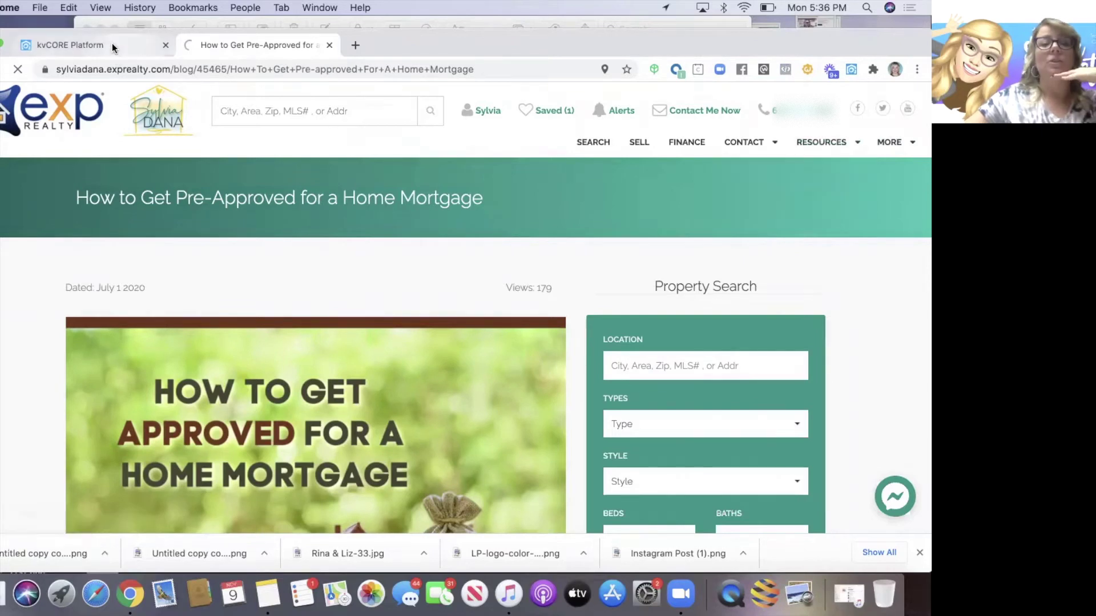
left_click(112, 46)
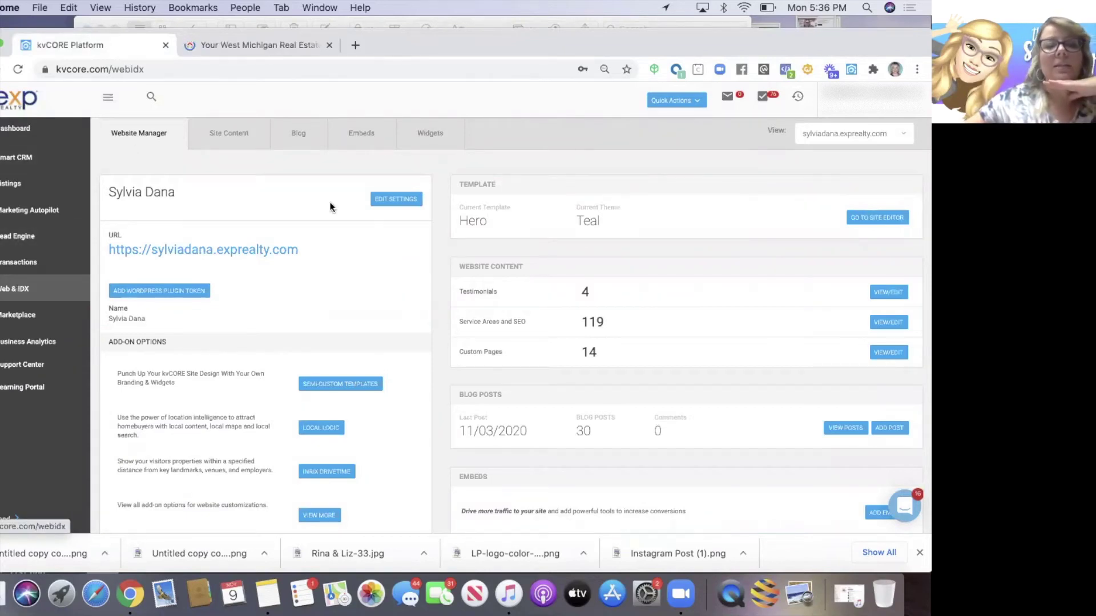
left_click(394, 198)
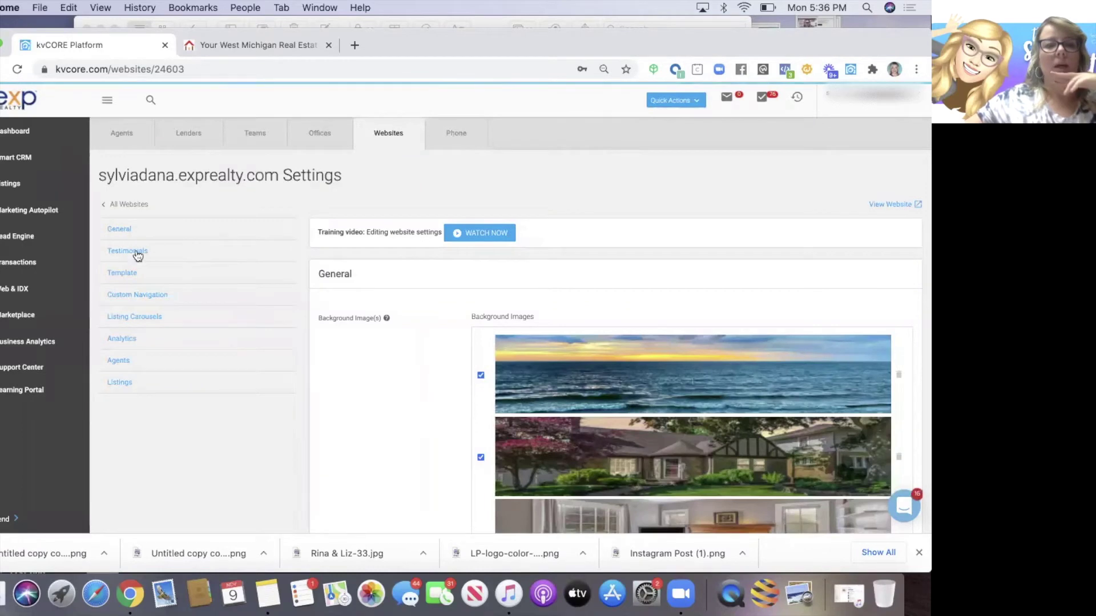
Step: Remove and re-select More as the Custom Navigation category, save, and view the live website
left_click(127, 295)
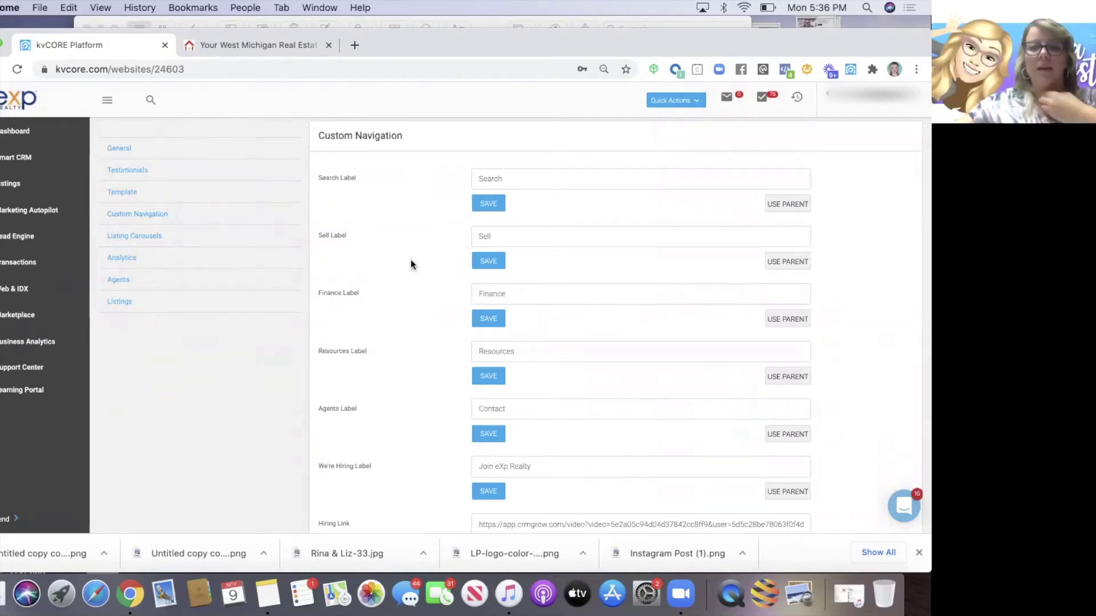
scroll(411, 263, "down", 3)
scroll(411, 263, "down", 2)
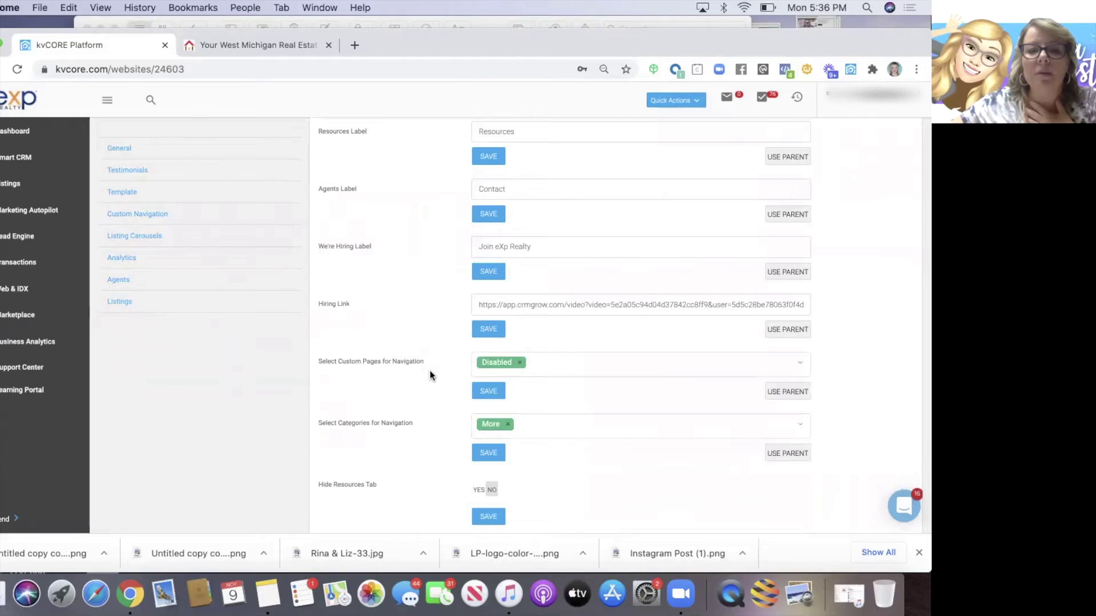
scroll(456, 372, "down", 2)
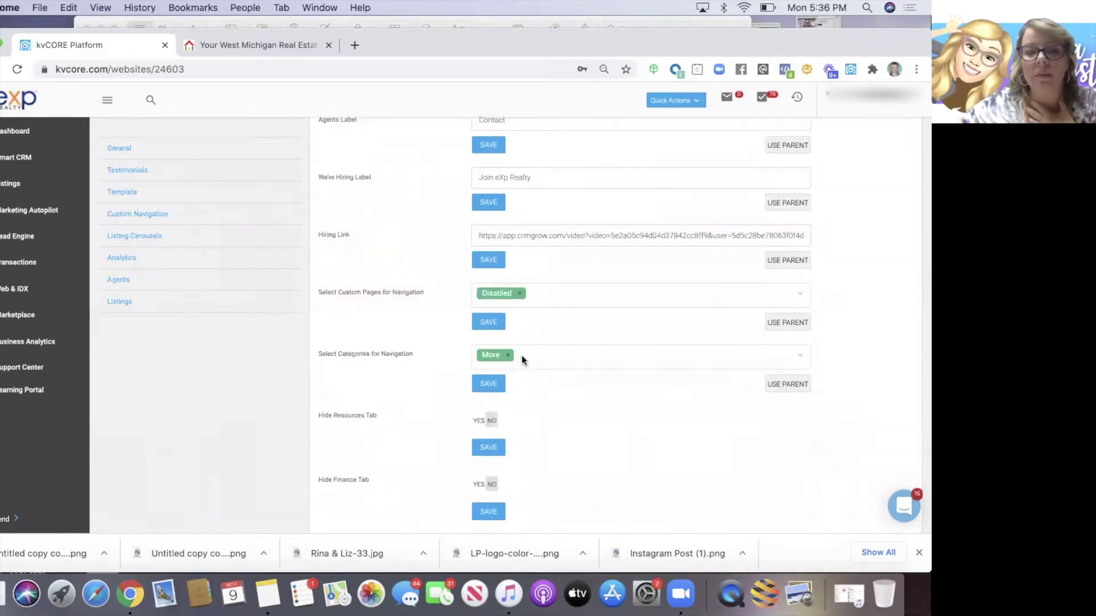
left_click(508, 355)
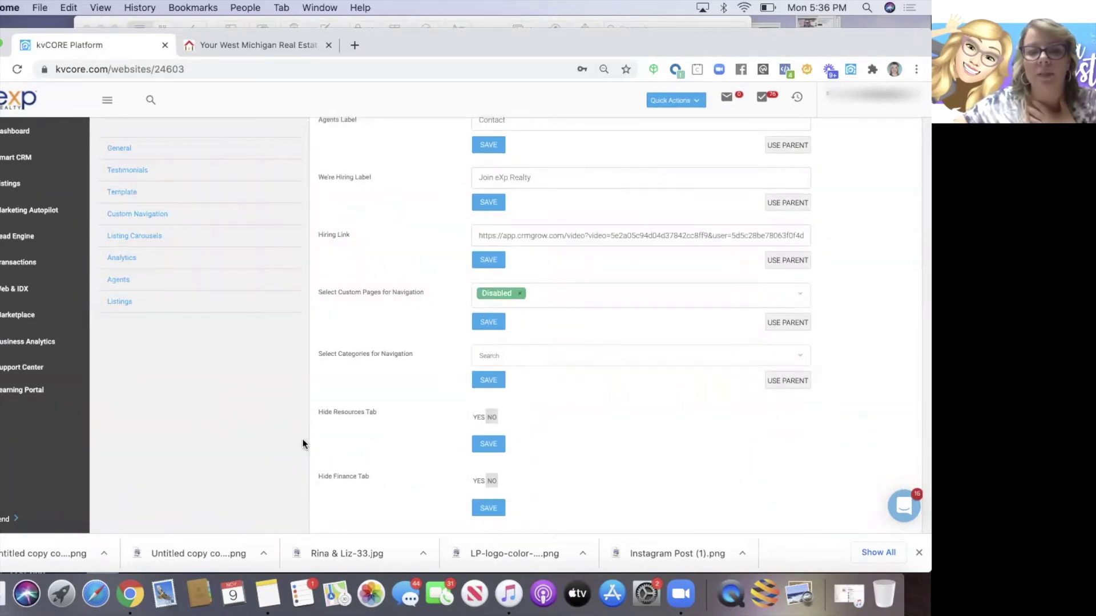
left_click(485, 353)
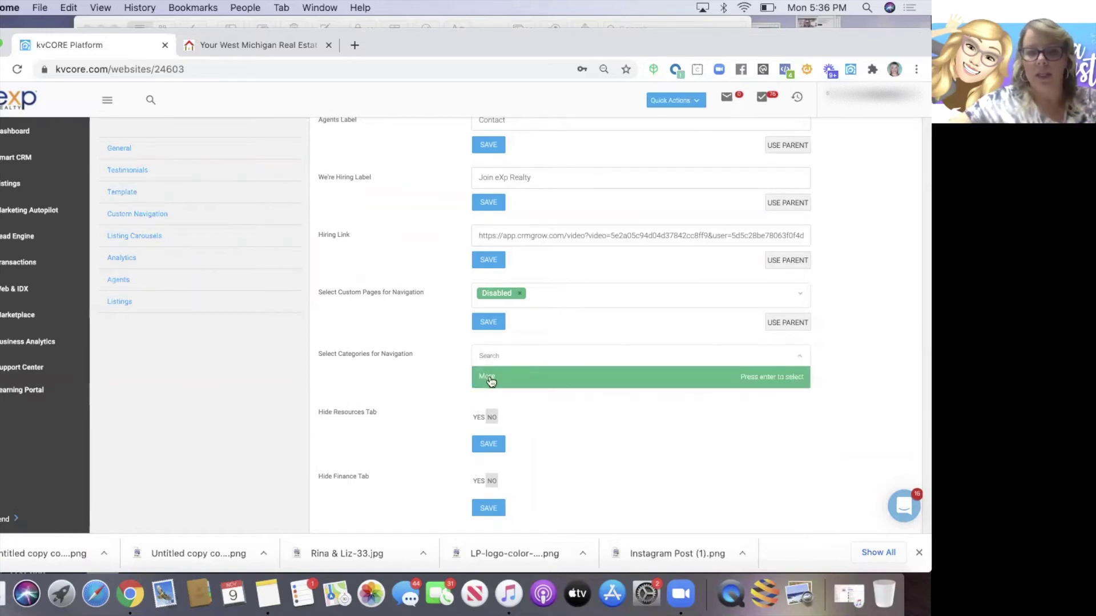
left_click(490, 379)
left_click(488, 383)
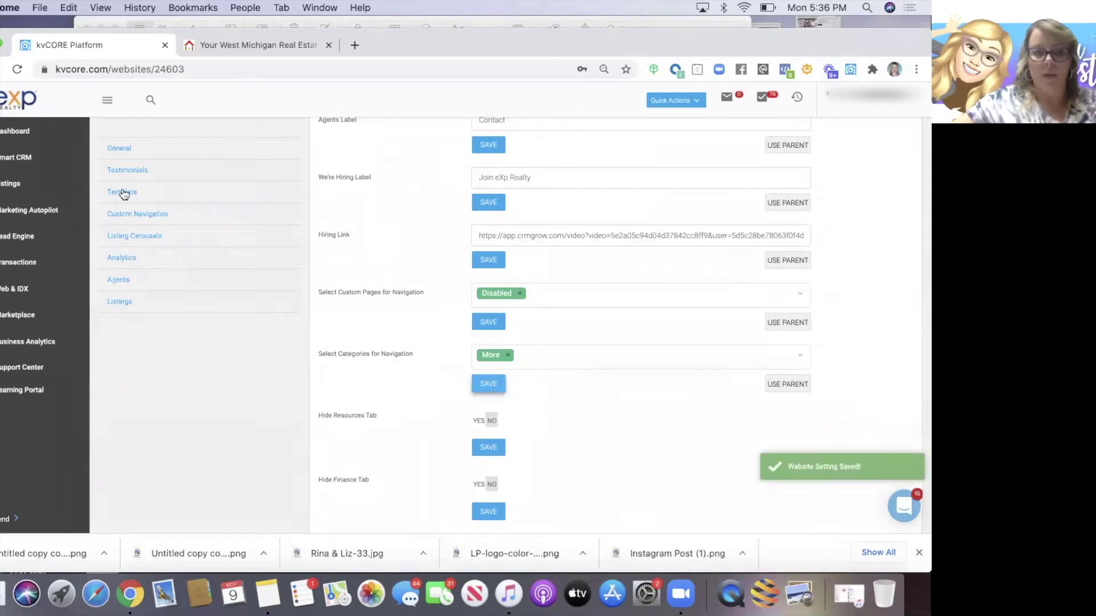
left_click(254, 45)
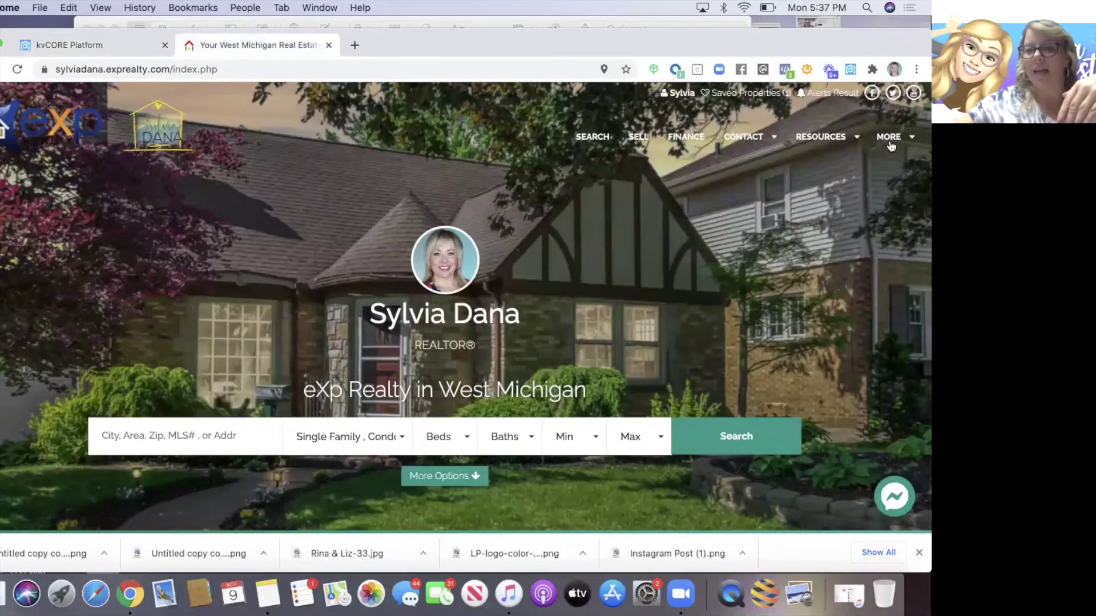
left_click(892, 144)
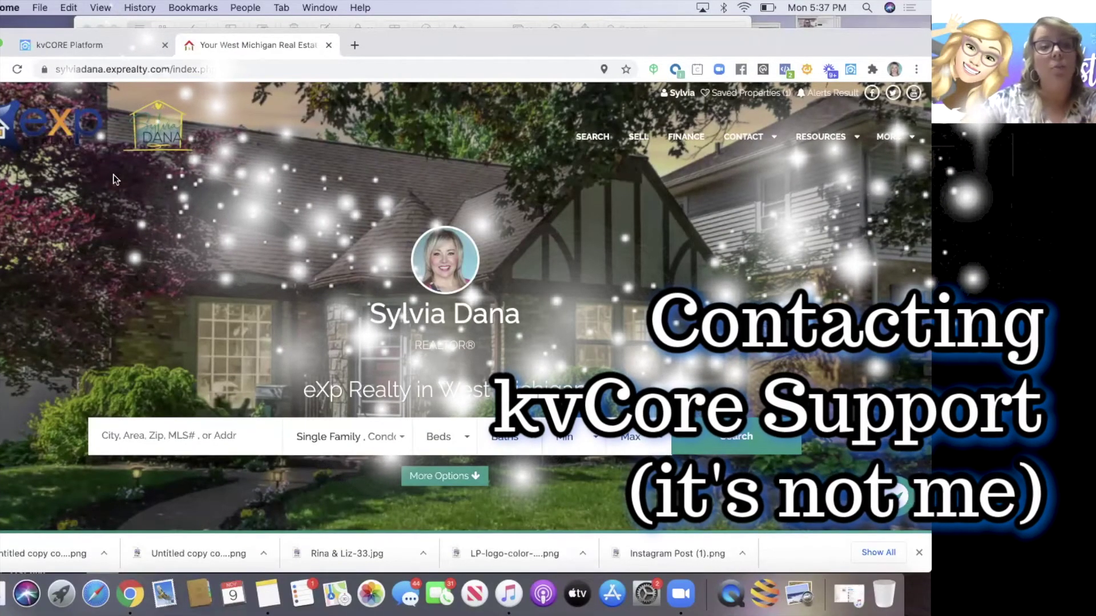
key("super+1")
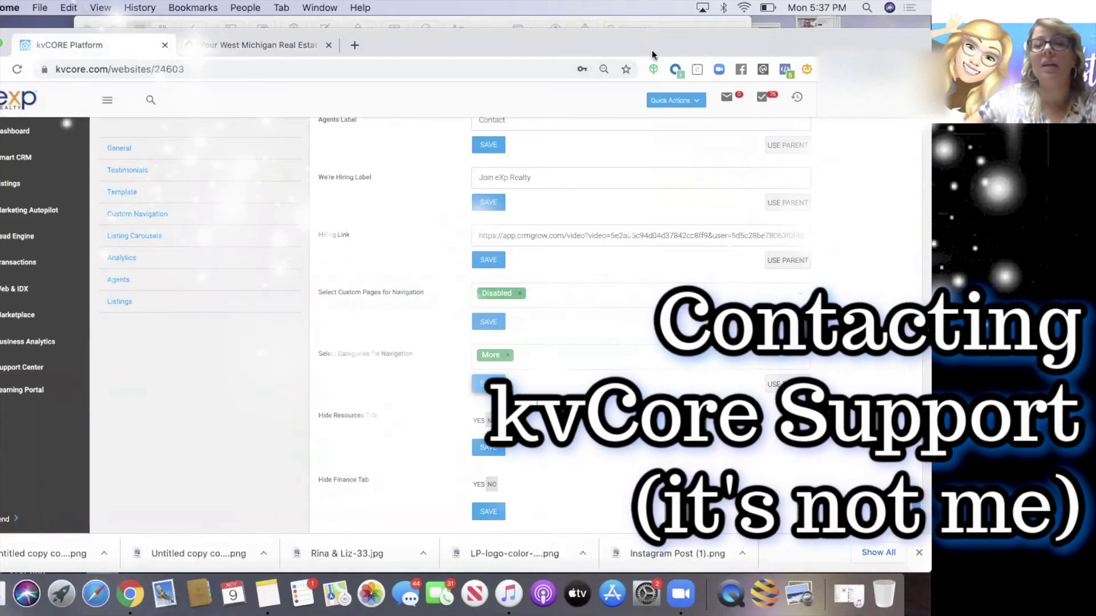
Step: Shift the browser window left and resize it so the Notes window shows beneath
left_click_drag(652, 54, 636, 54)
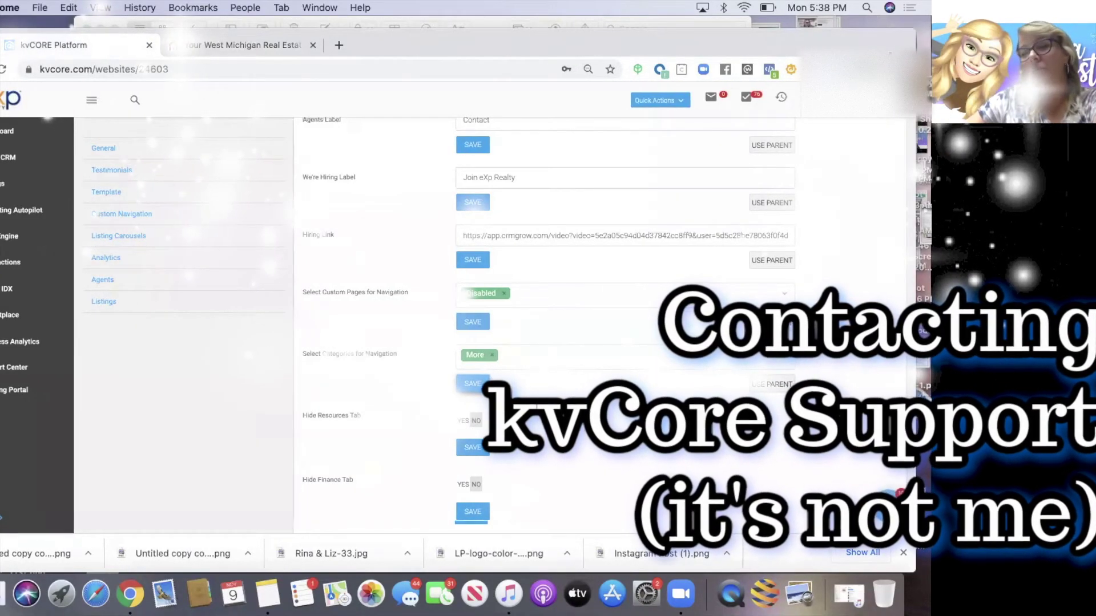
double_click(889, 22)
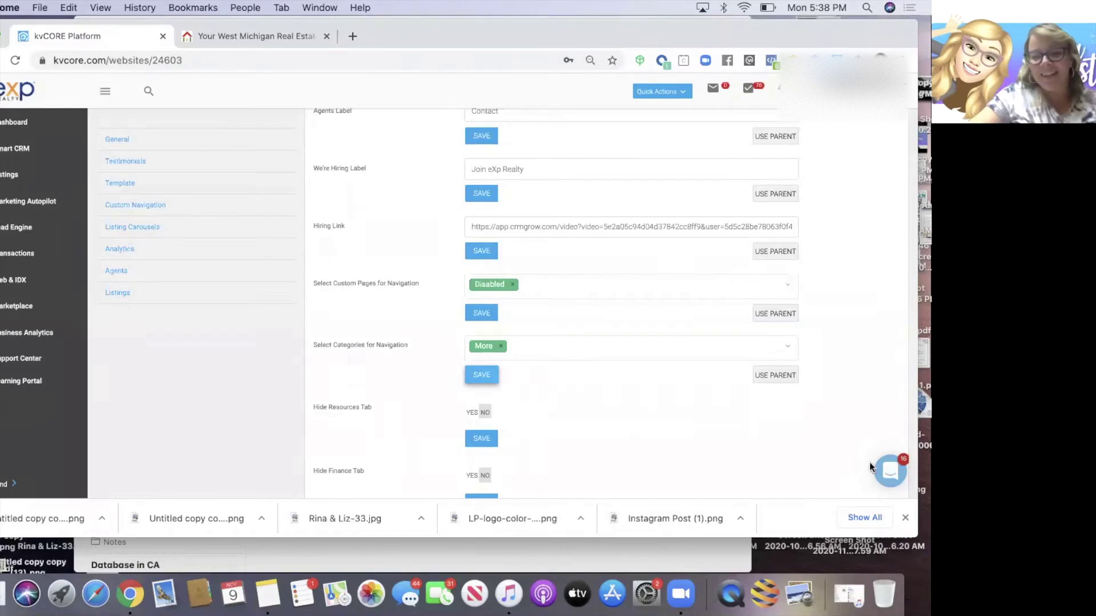
Step: Send Inside Real Estate Support a new message through Ask A Question in the chat widget
left_click(892, 468)
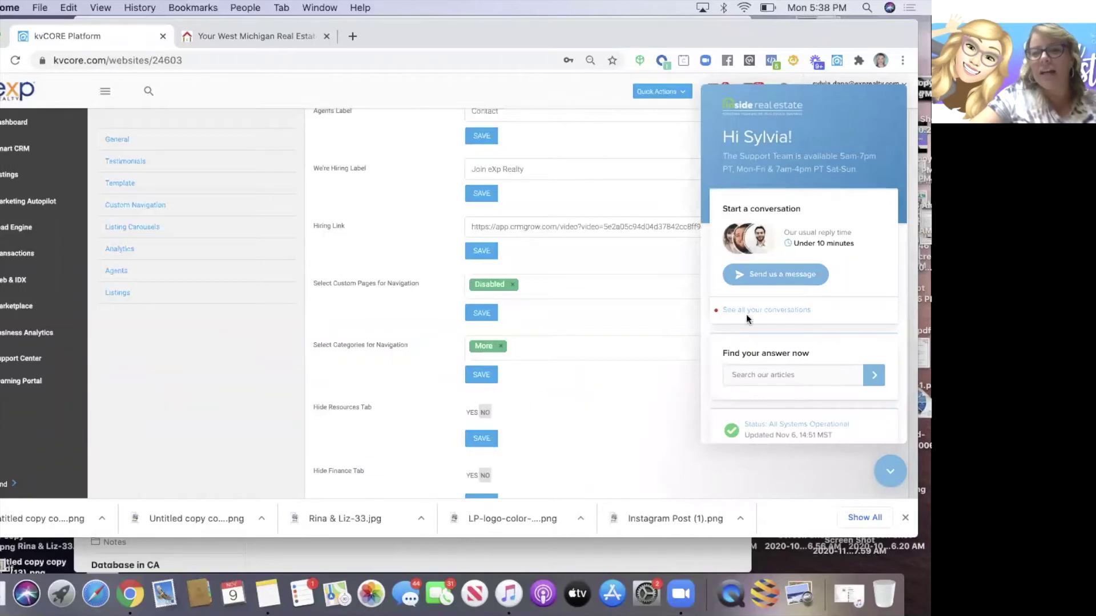
left_click(756, 277)
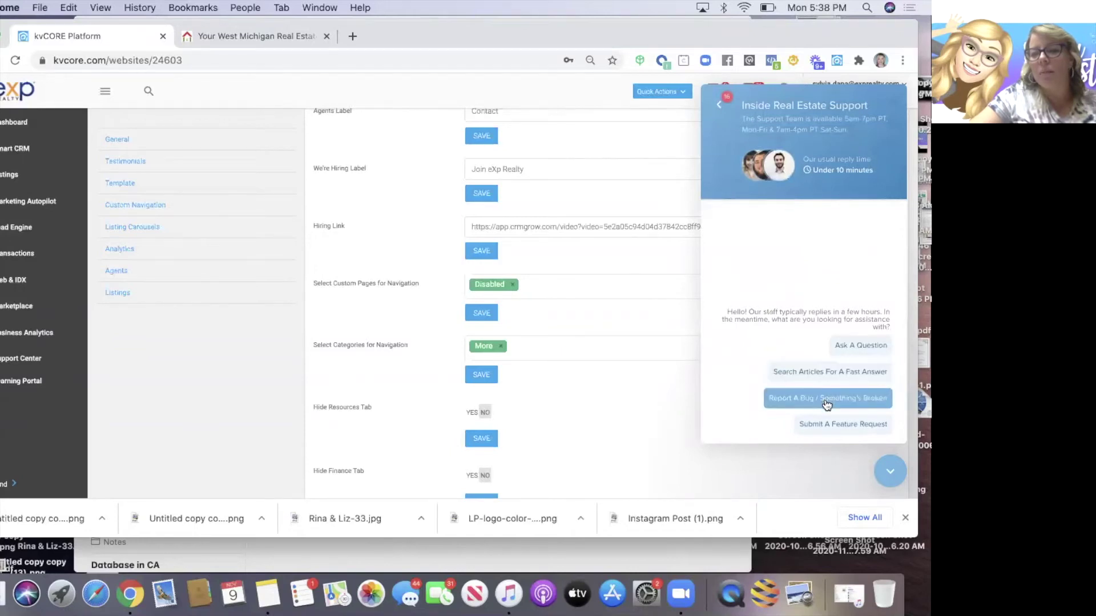
left_click(848, 342)
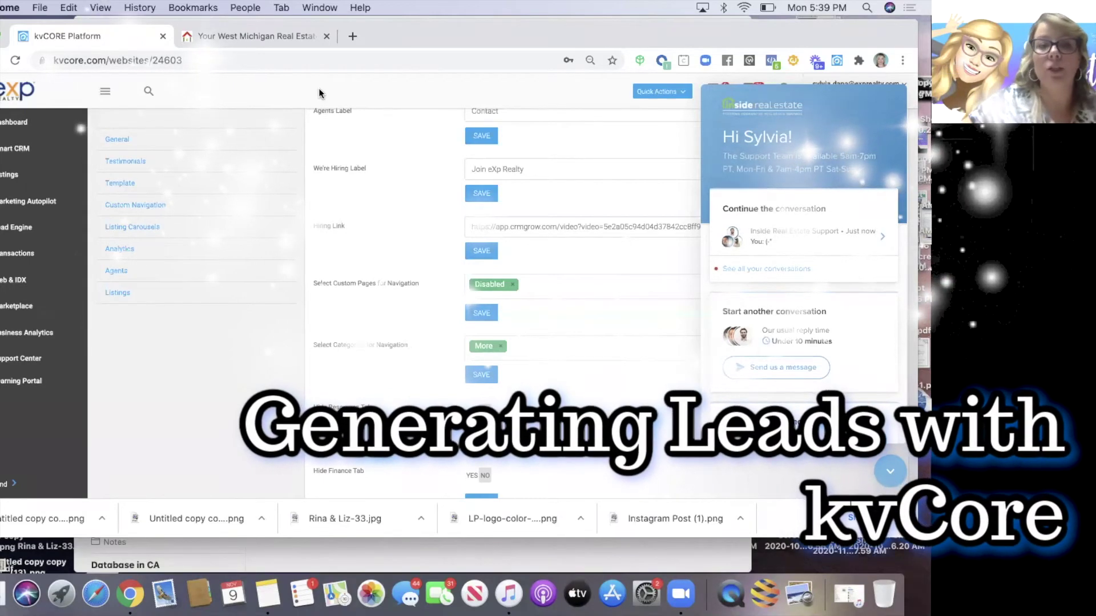
left_click_drag(711, 22, 725, 47)
Step: Go to the ThinkFuture Real Estate YouTube channel in a new tab
key("super+t")
type("think")
left_click(576, 269)
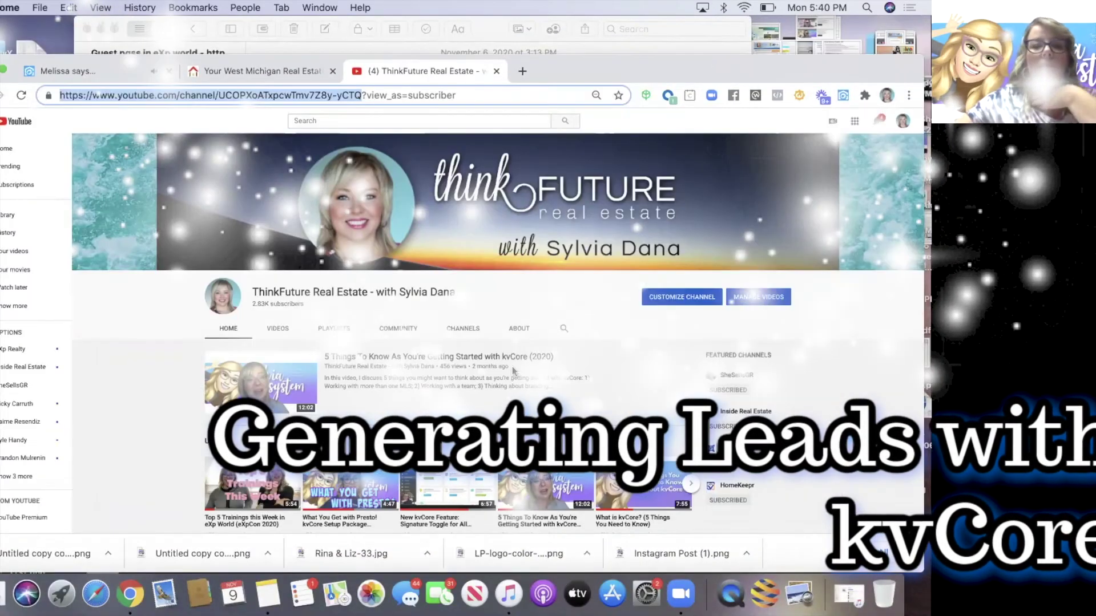
scroll(512, 372, "down", 4)
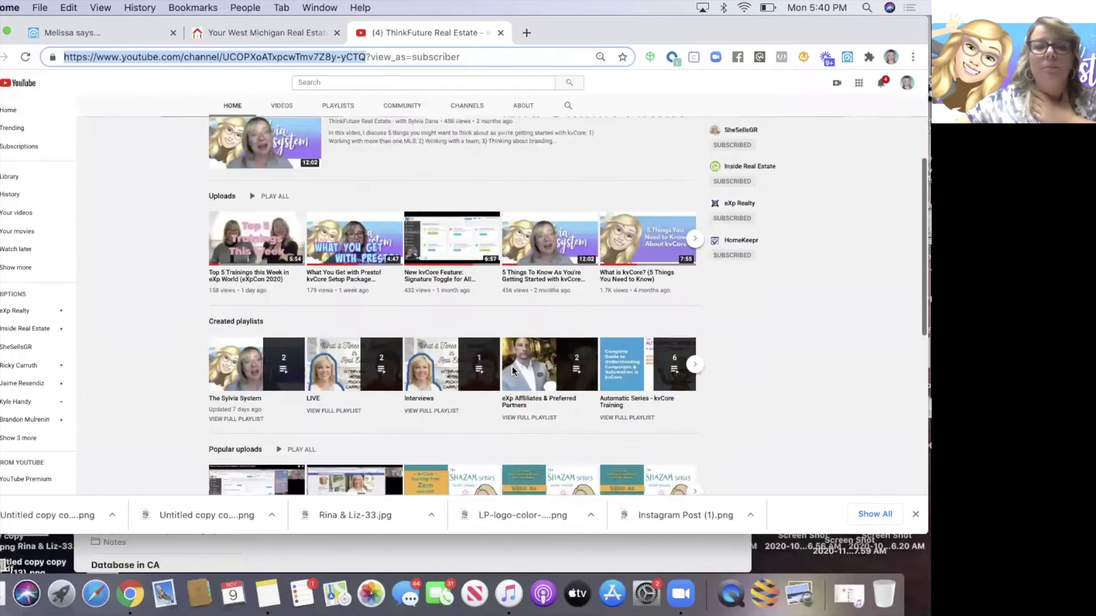
scroll(568, 246, "up", 4)
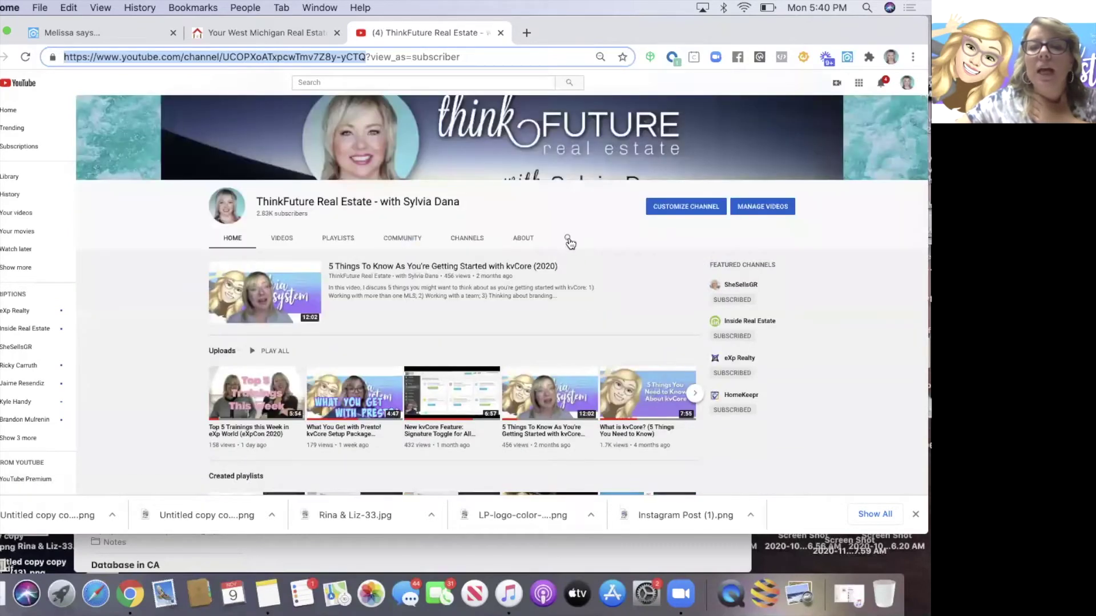
Step: Search the channel's videos for 'lead gen'
left_click(568, 240)
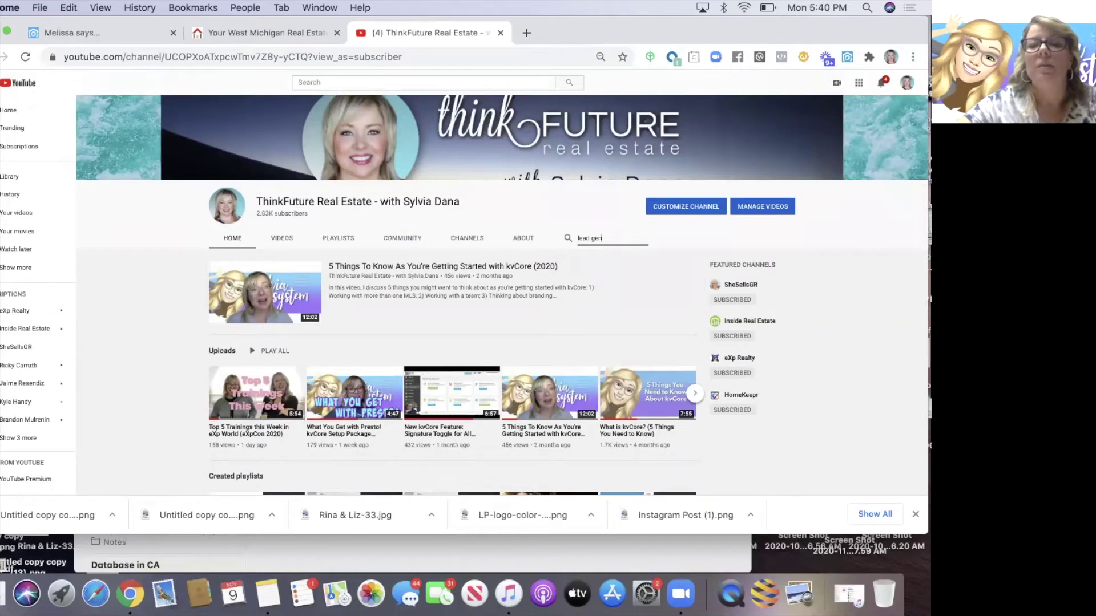
type("gen")
key("Return")
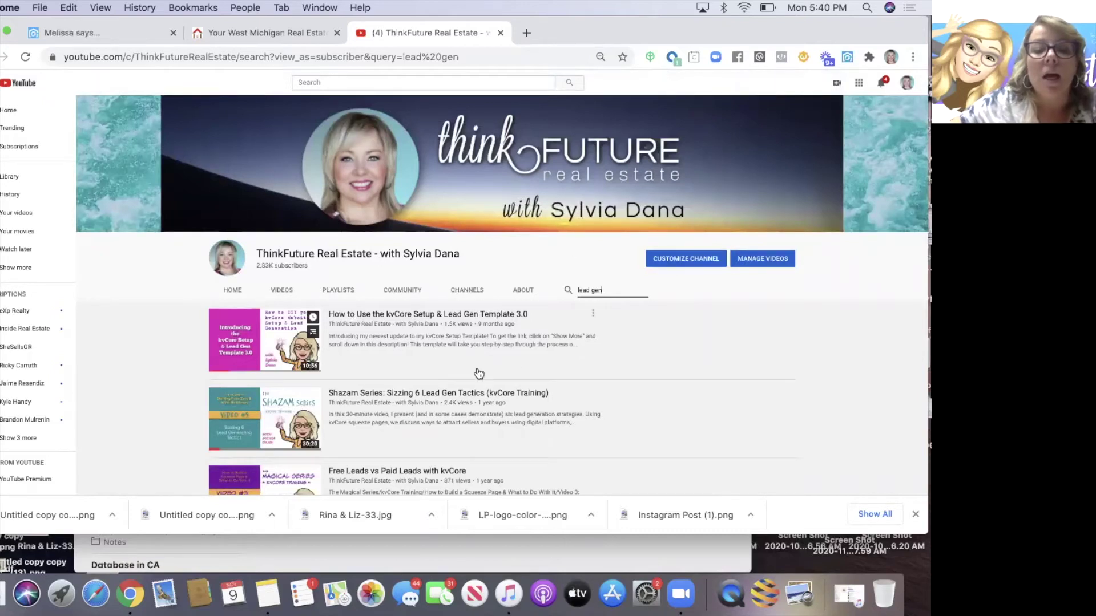
scroll(479, 374, "down", 3)
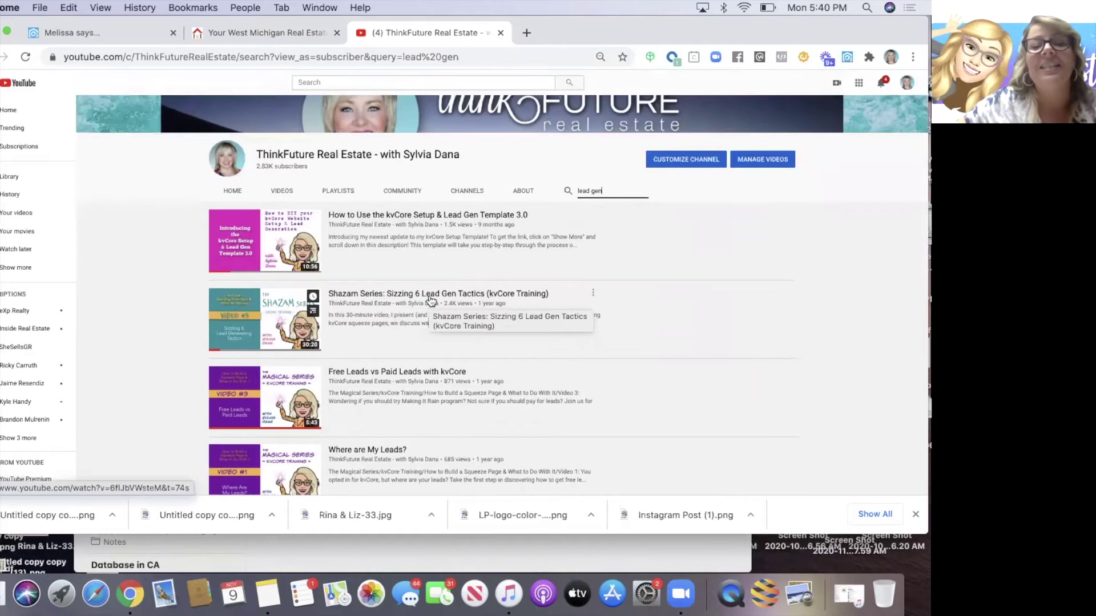
scroll(431, 300, "down", 5)
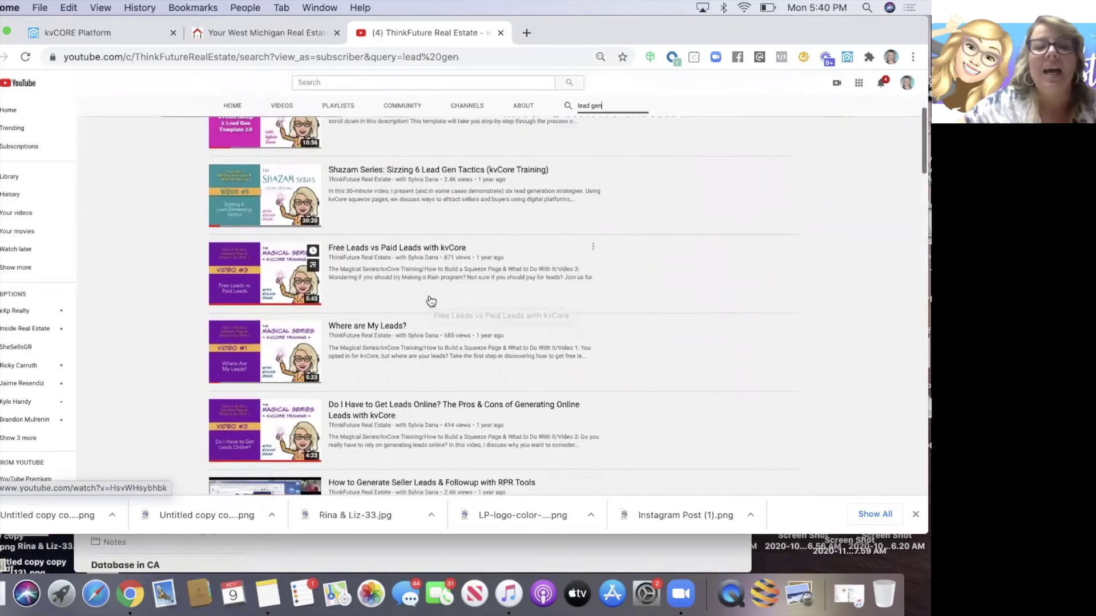
scroll(431, 301, "down", 1)
scroll(383, 285, "down", 1)
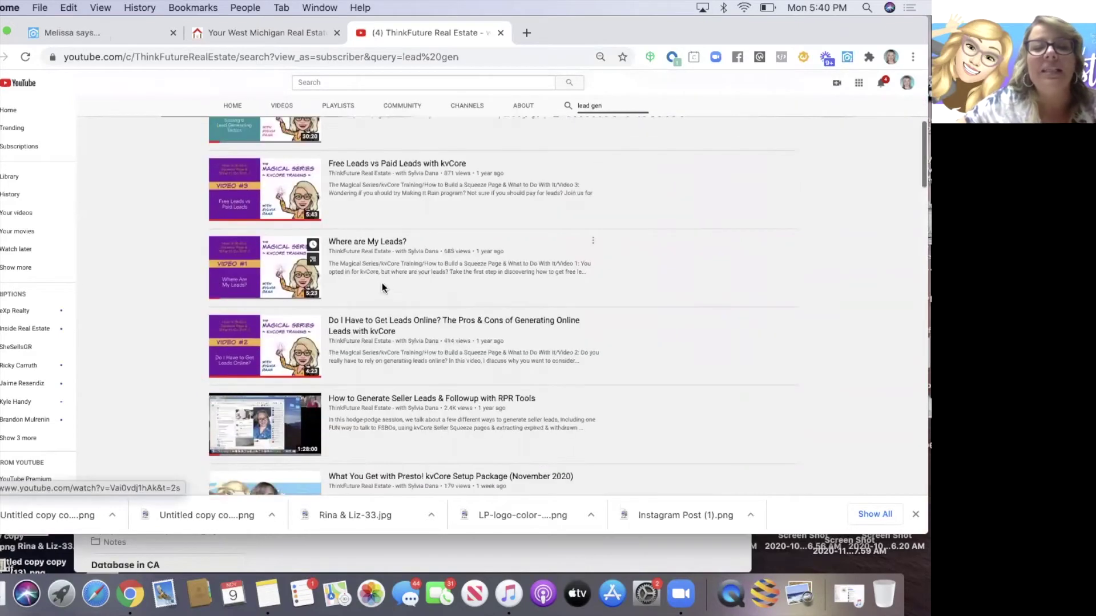
scroll(399, 303, "down", 2)
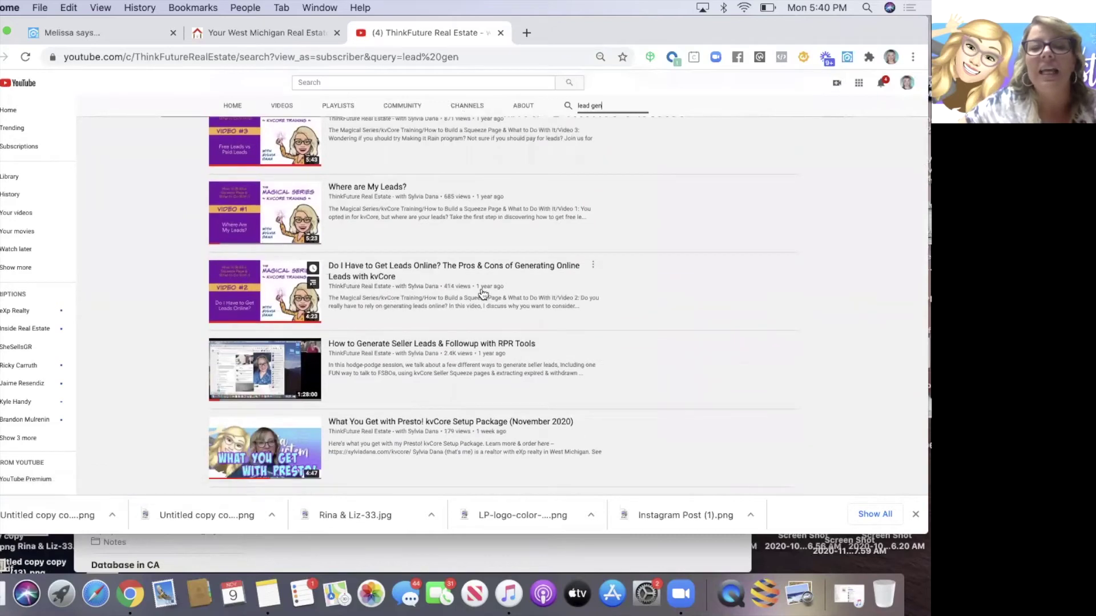
scroll(484, 289, "down", 3)
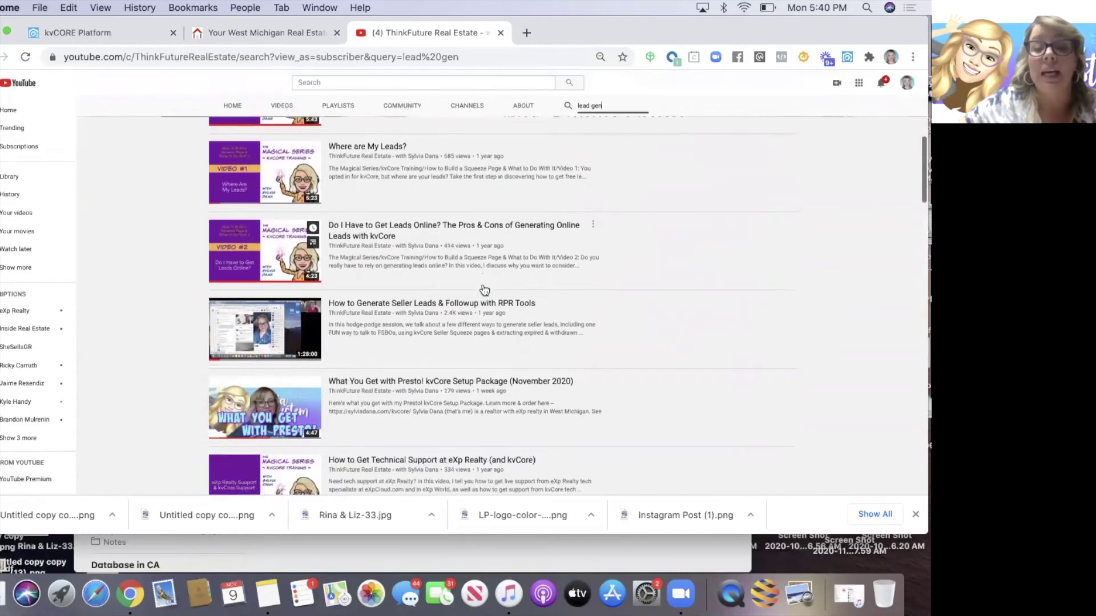
scroll(484, 289, "down", 1)
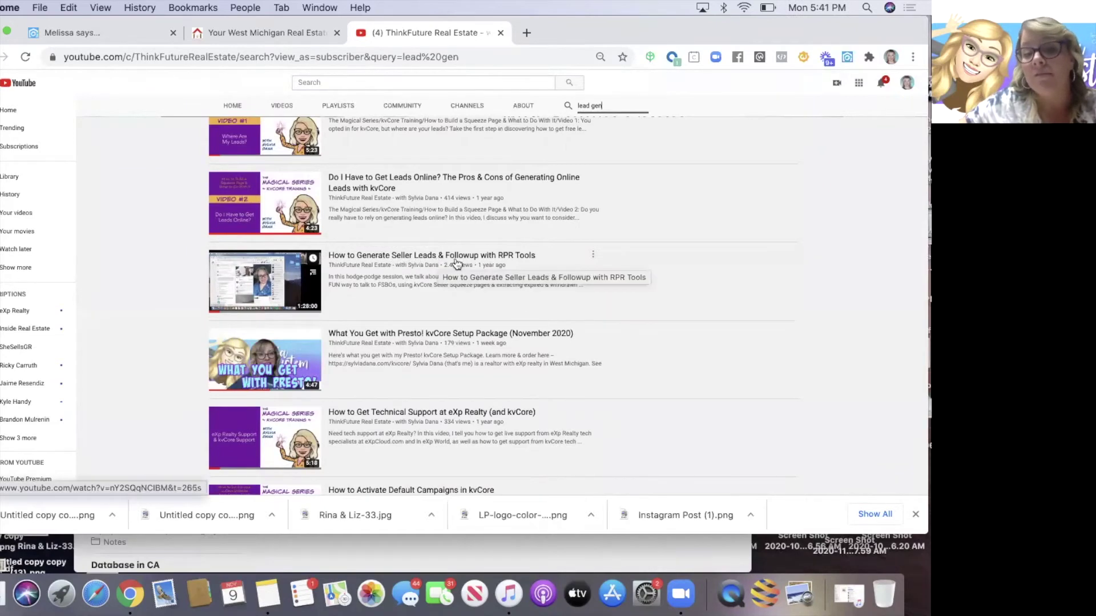
scroll(379, 314, "down", 3)
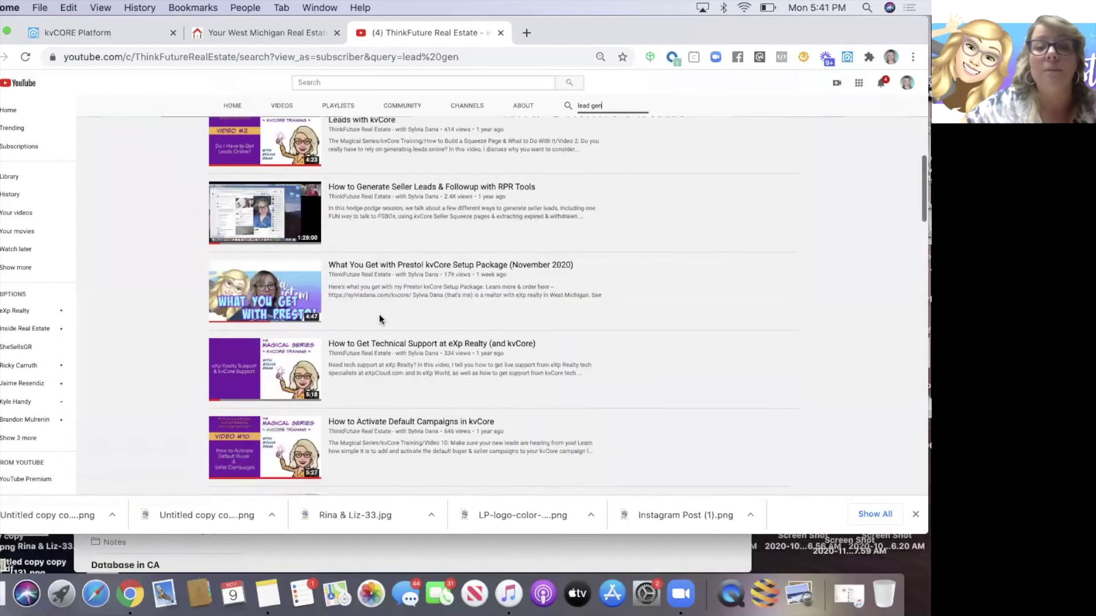
scroll(379, 317, "down", 4)
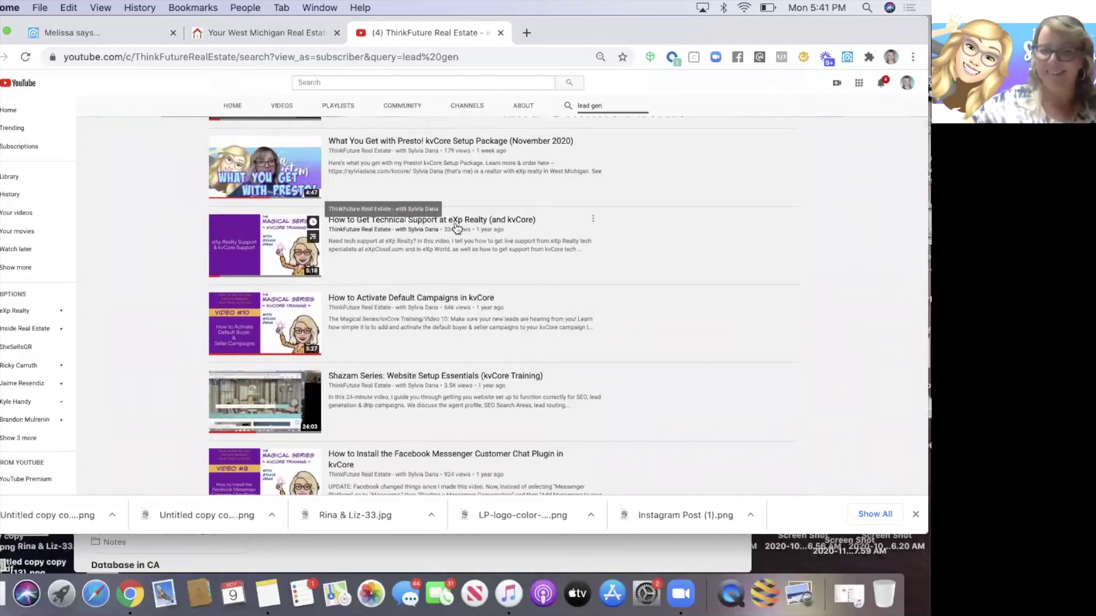
scroll(401, 294, "down", 5)
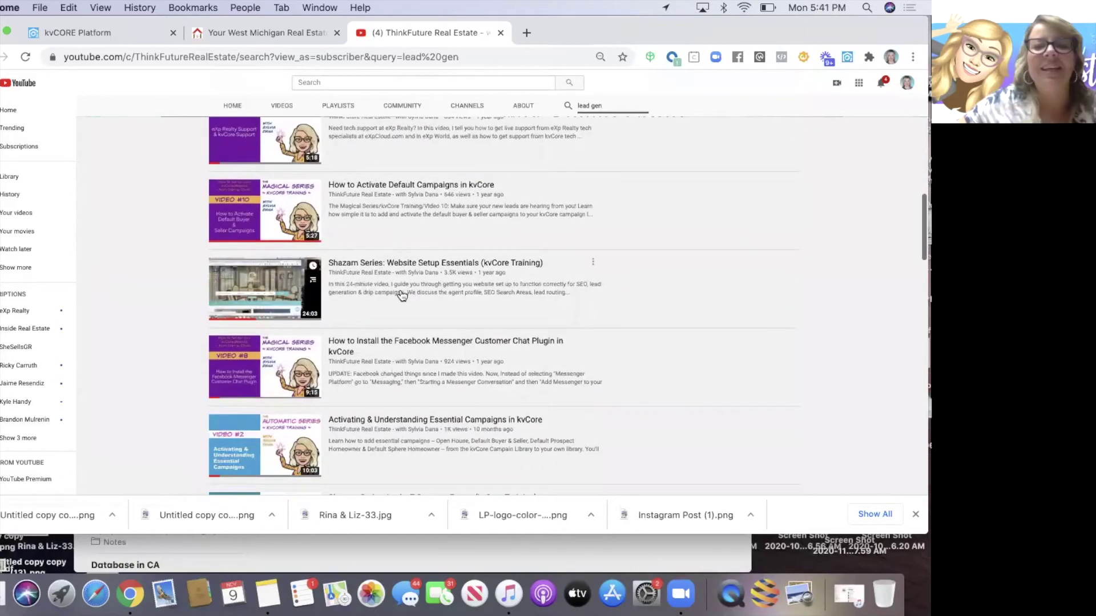
scroll(402, 294, "down", 5)
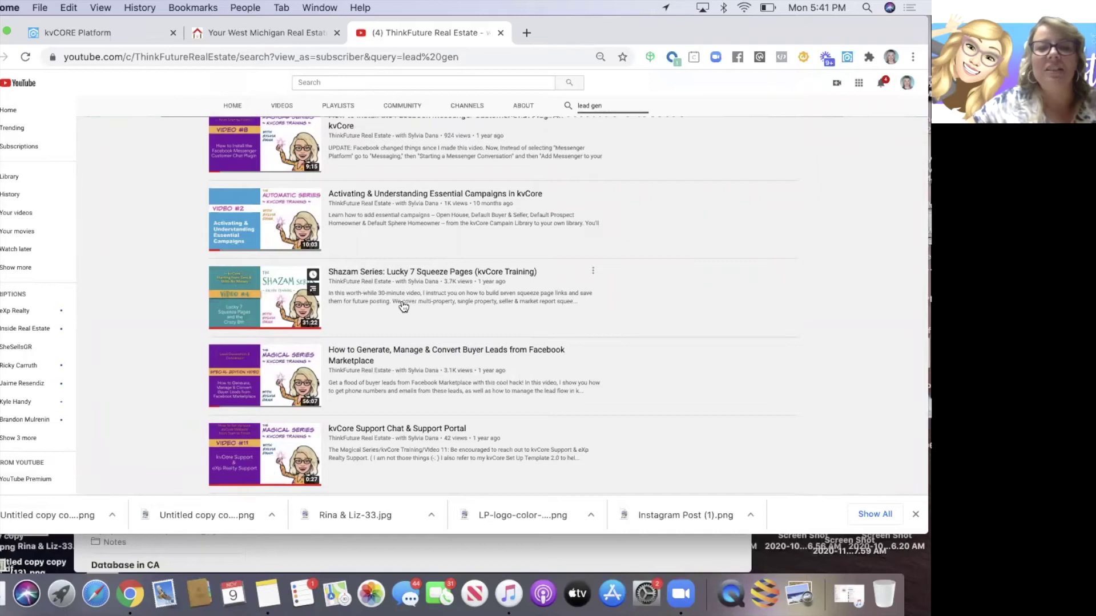
scroll(403, 307, "down", 2)
scroll(403, 306, "down", 1)
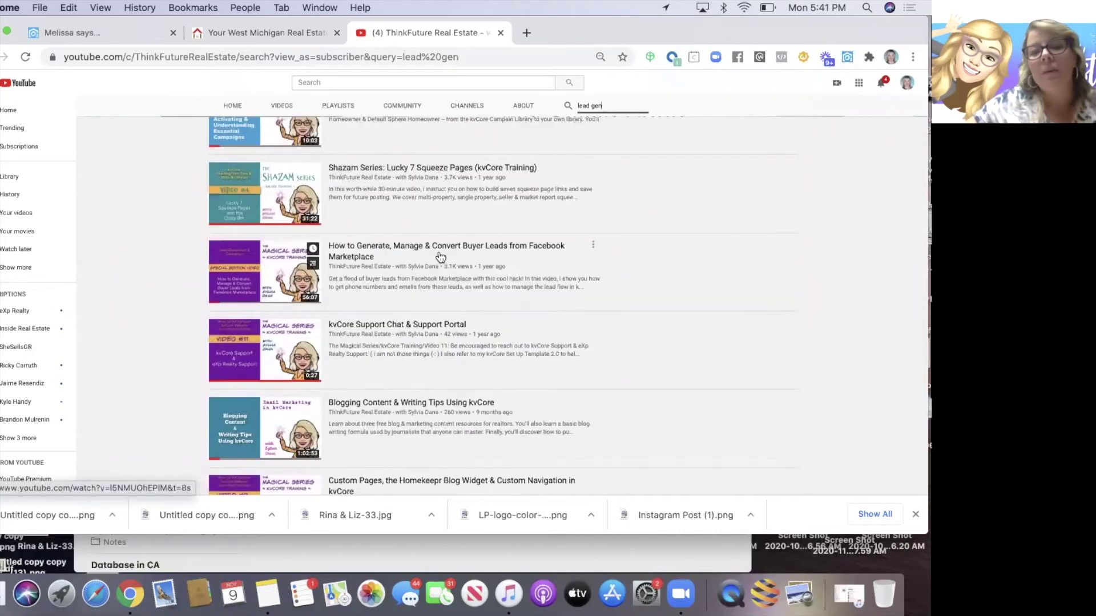
scroll(437, 285, "down", 3)
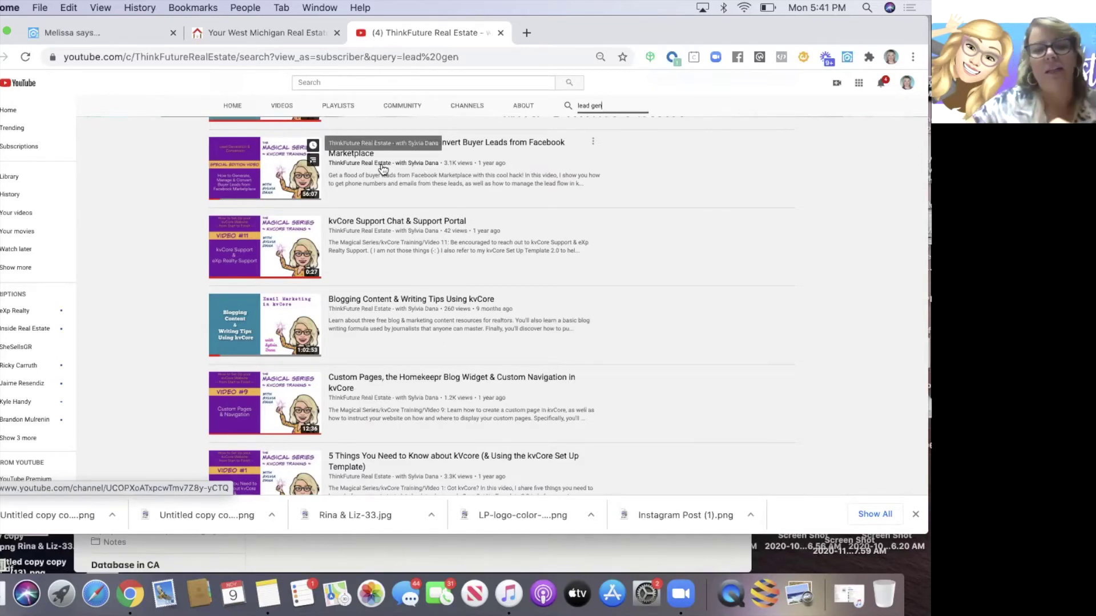
scroll(382, 169, "down", 5)
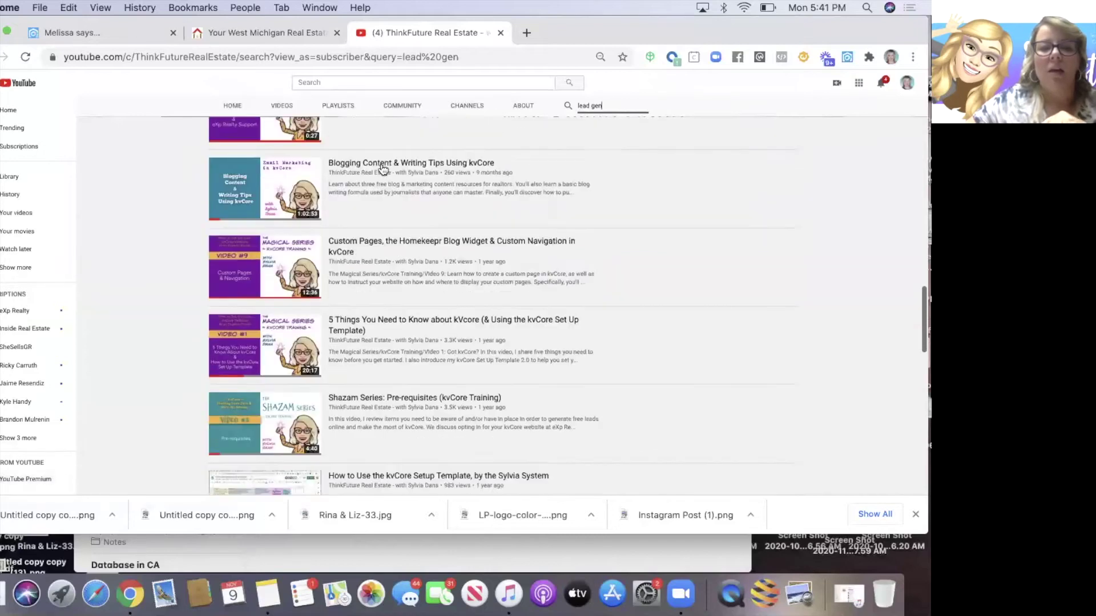
scroll(382, 169, "down", 5)
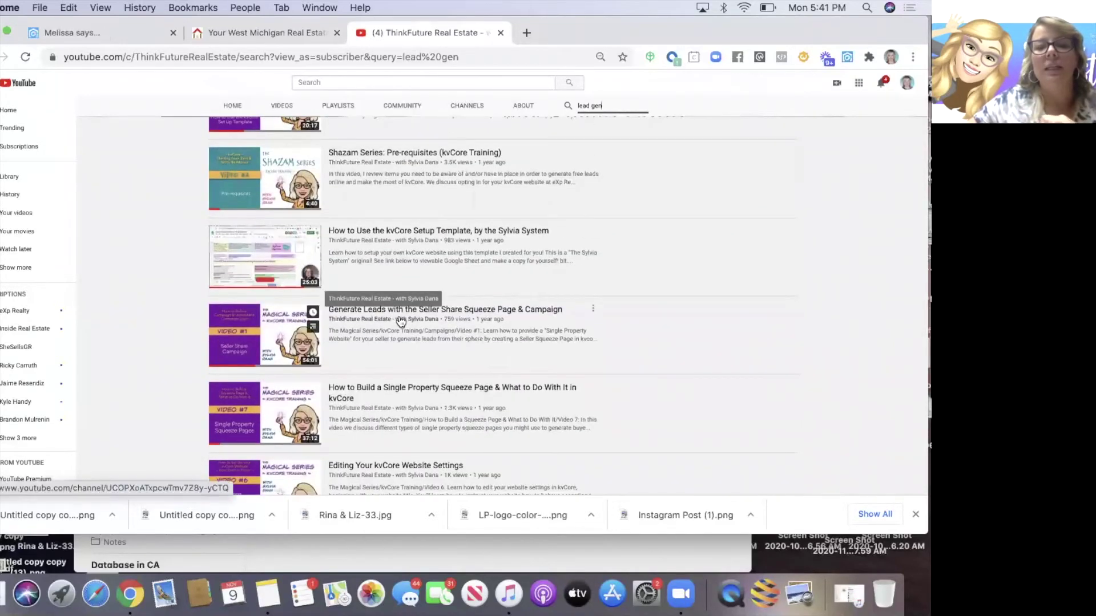
scroll(422, 350, "down", 2)
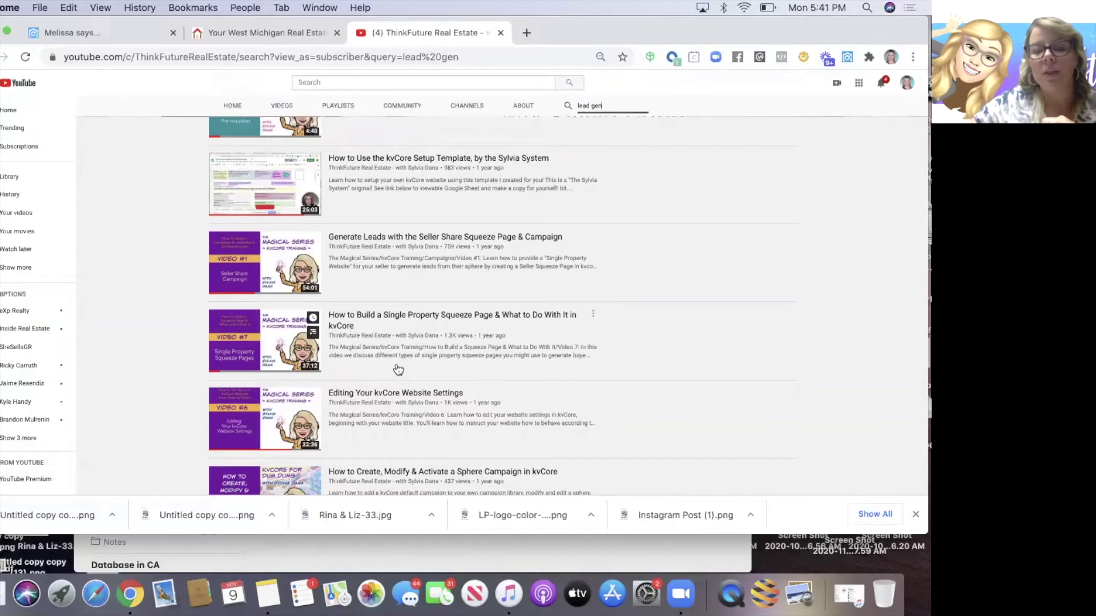
scroll(398, 370, "down", 6)
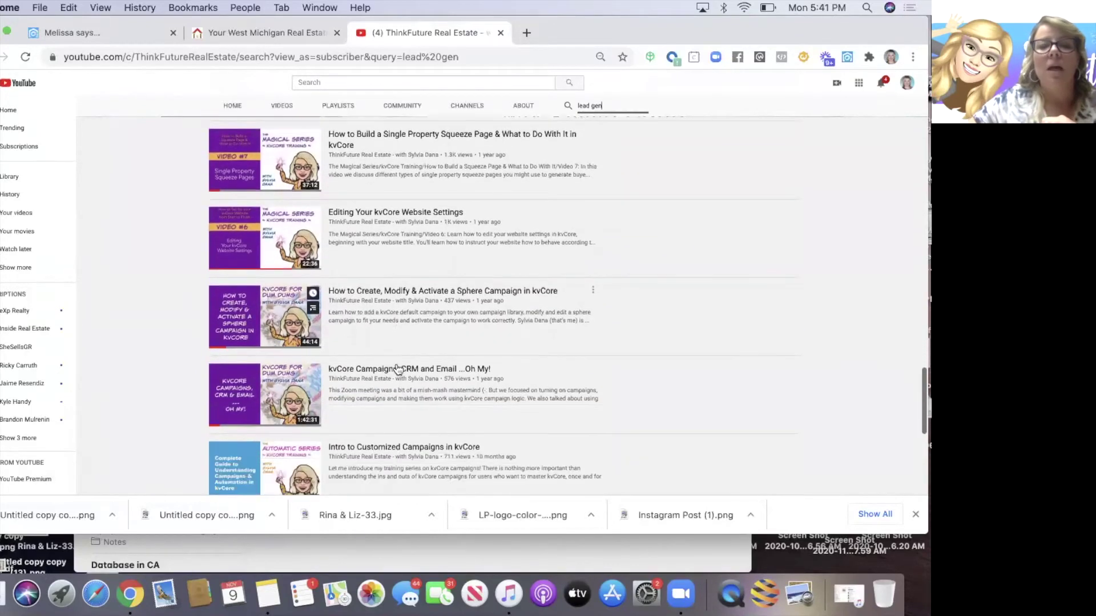
scroll(398, 370, "down", 5)
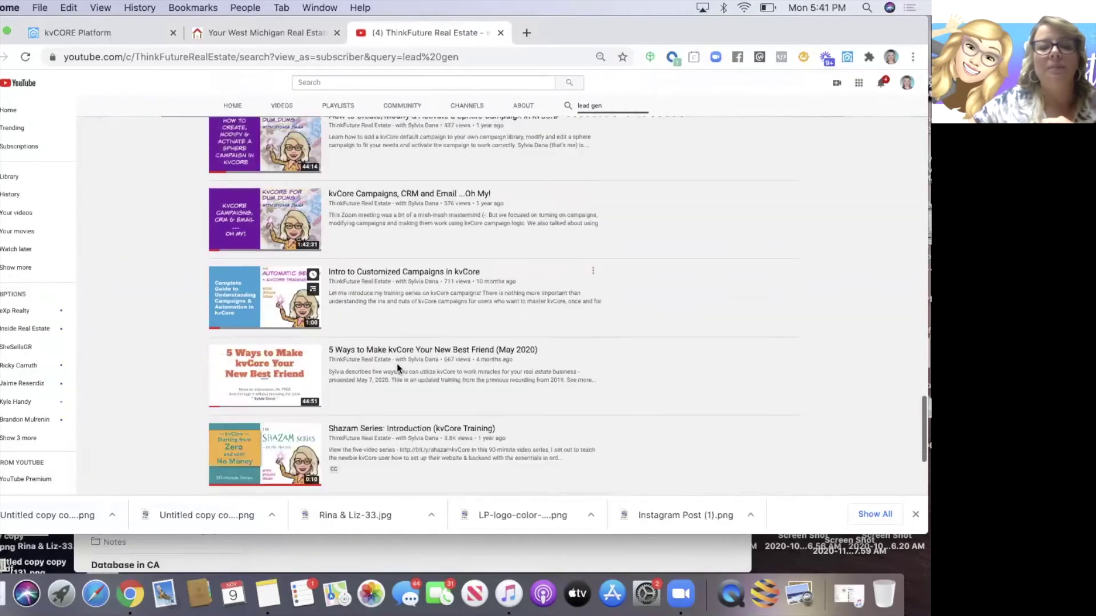
scroll(398, 369, "down", 6)
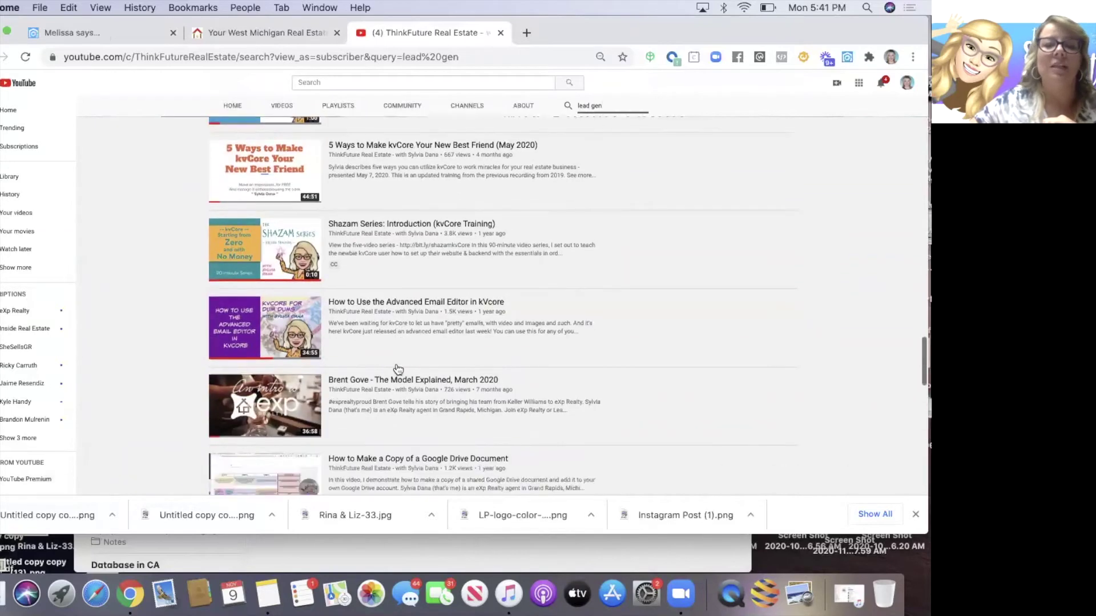
scroll(398, 369, "down", 4)
scroll(397, 370, "down", 9)
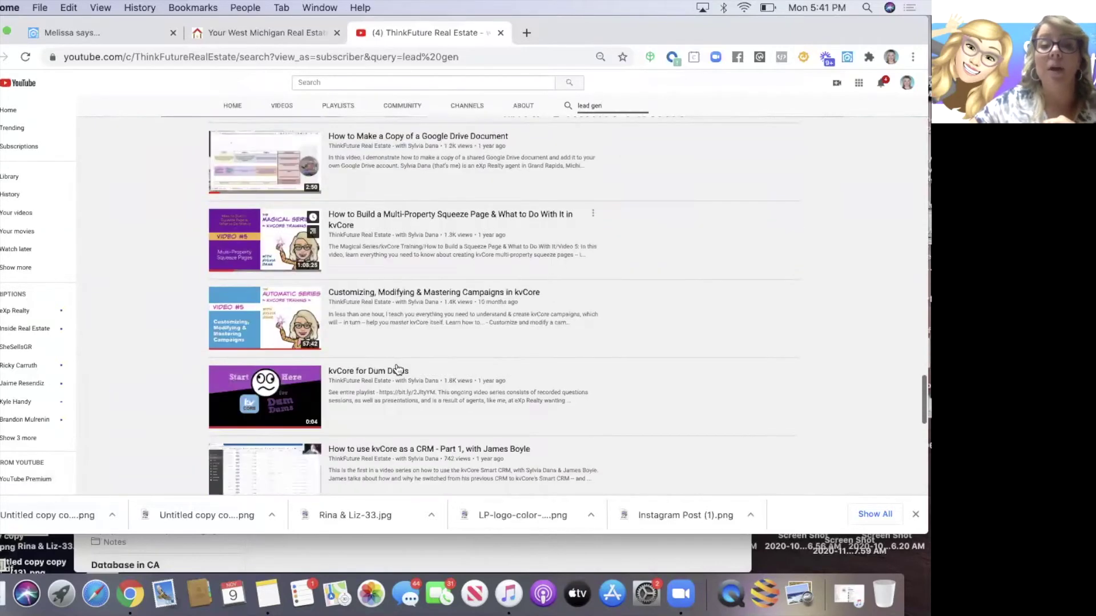
scroll(398, 369, "down", 3)
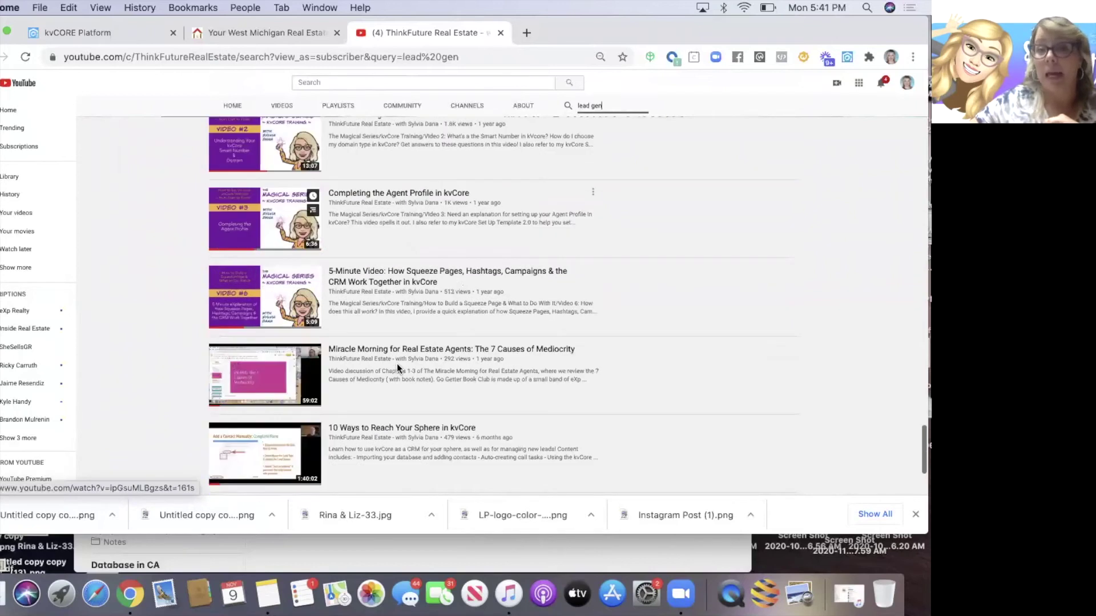
scroll(397, 368, "up", 20)
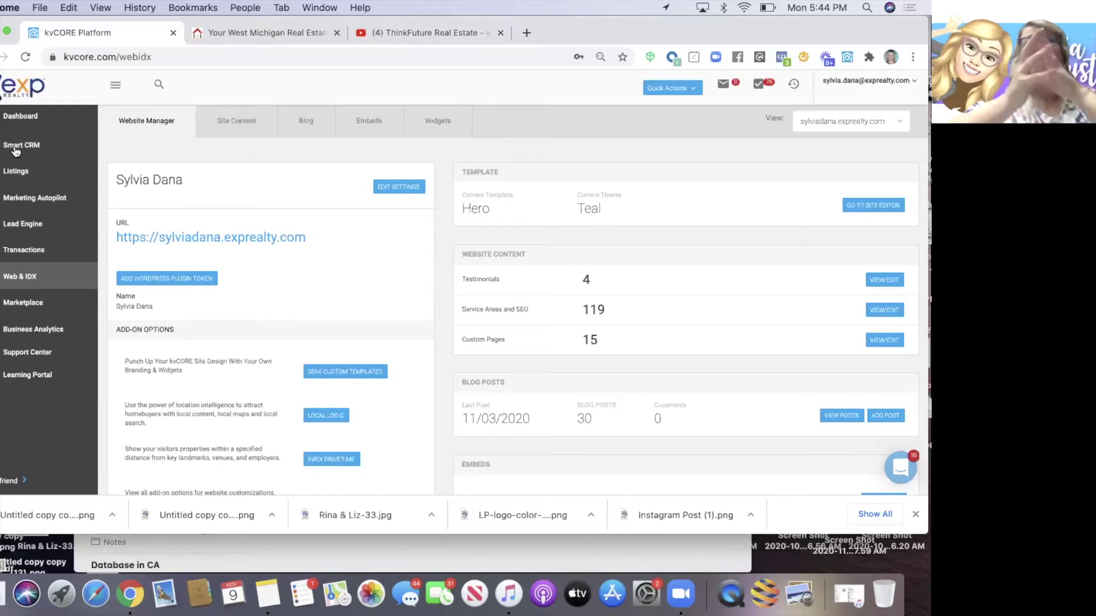
left_click(16, 151)
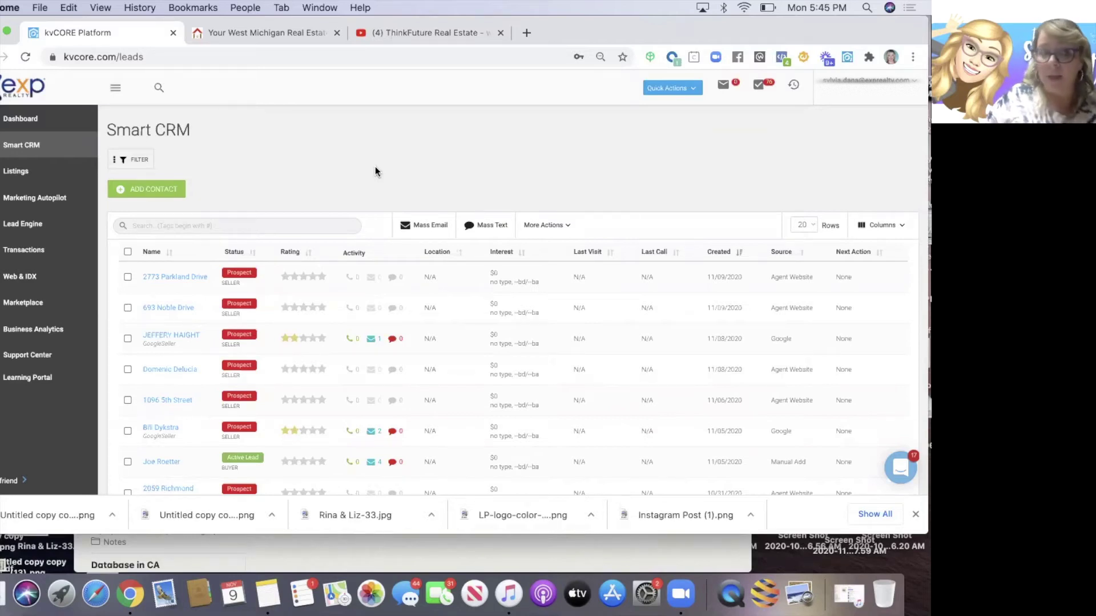
Step: Browse the Marketplace add-on product cards, then move on to Lead Engine
left_click(20, 304)
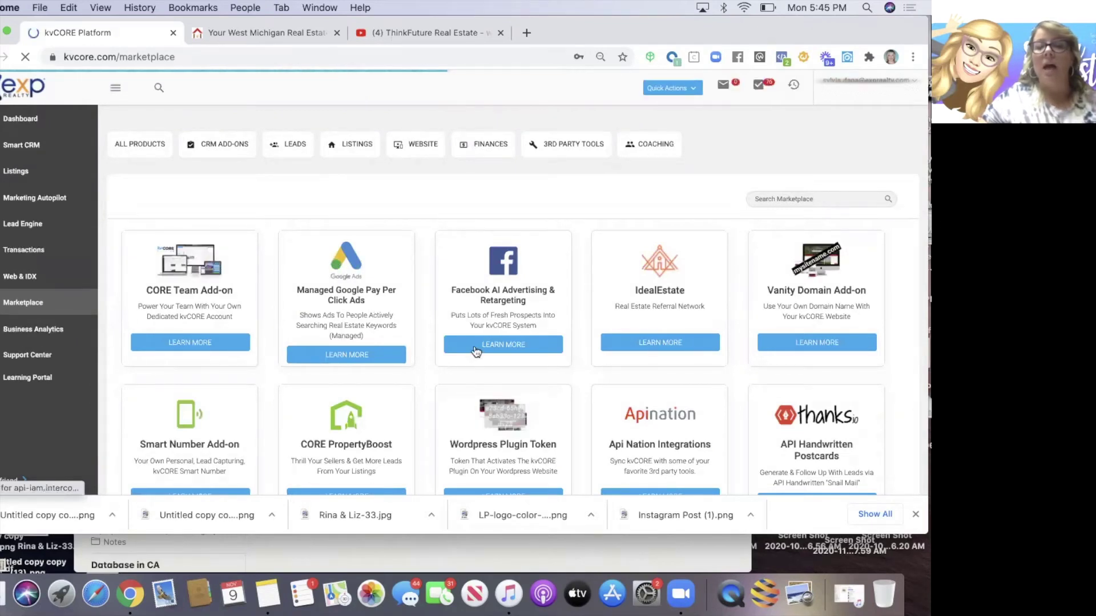
scroll(476, 351, "down", 3)
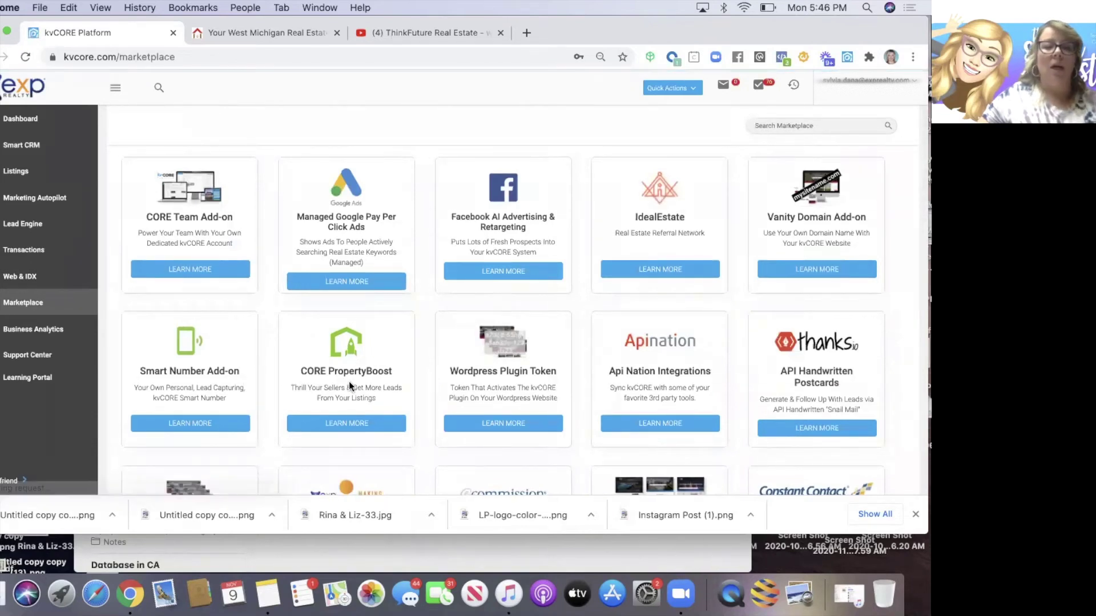
scroll(349, 385, "down", 5)
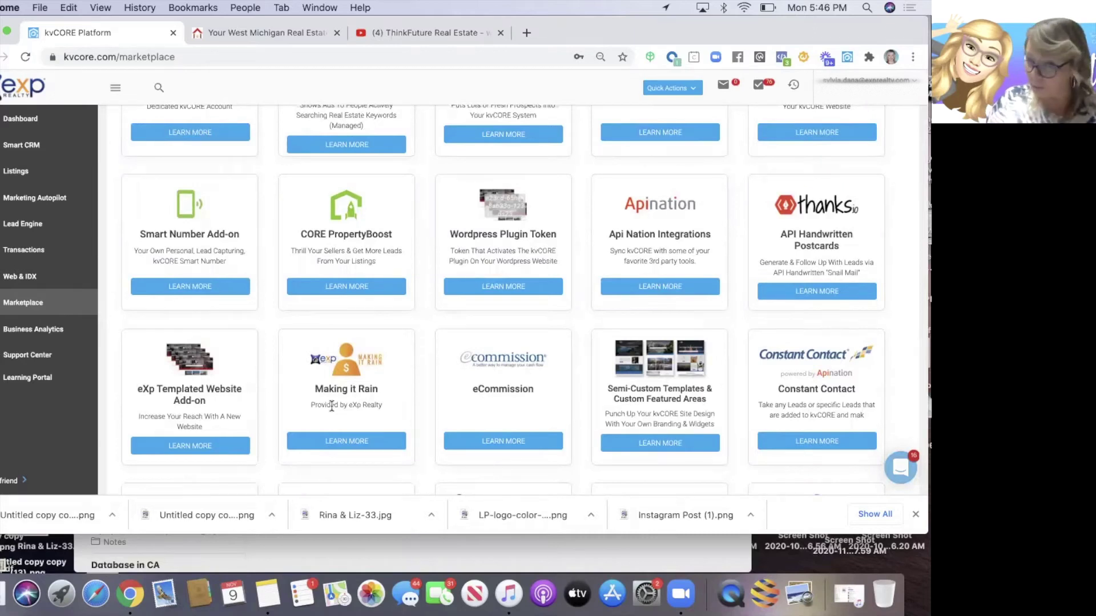
scroll(34, 200, "up", 4)
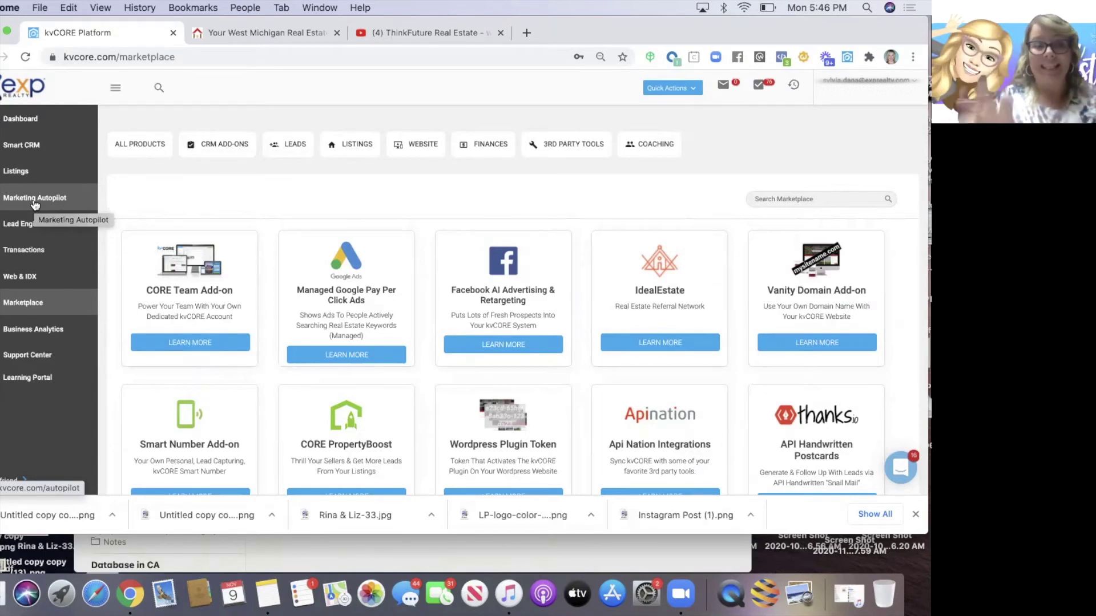
left_click(12, 233)
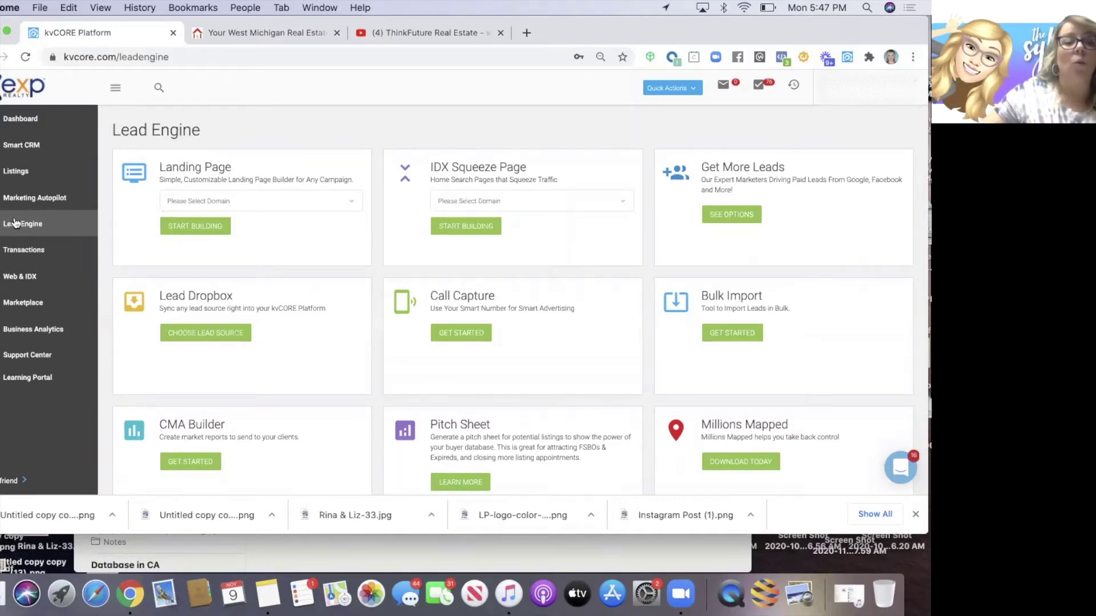
Step: Return to the Smart CRM leads list after reviewing the Lead Engine tools
left_click(13, 146)
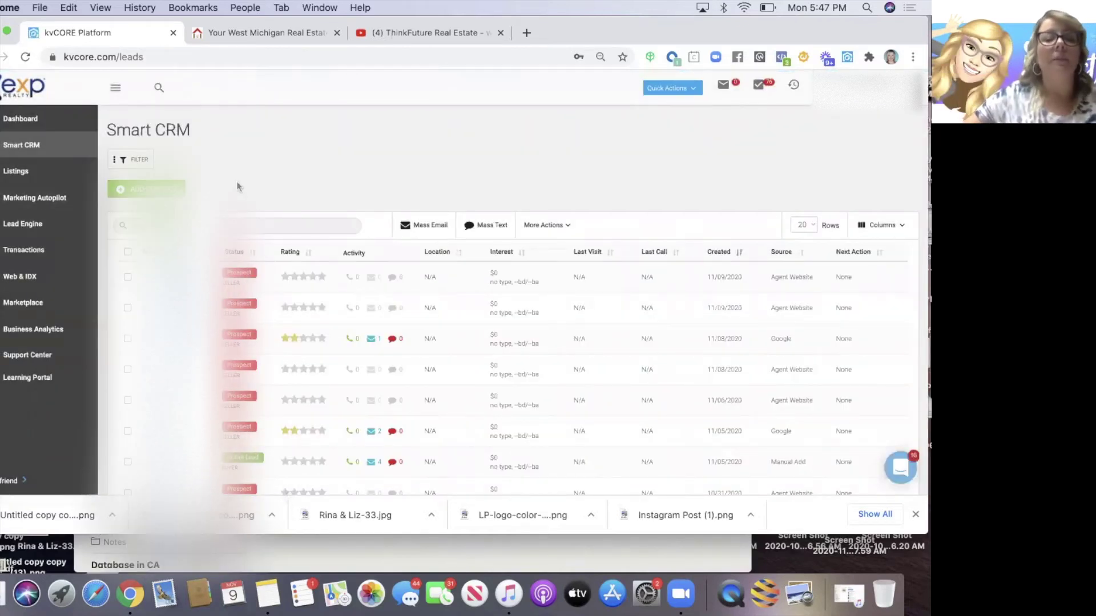
scroll(236, 181, "down", 3)
scroll(237, 186, "up", 3)
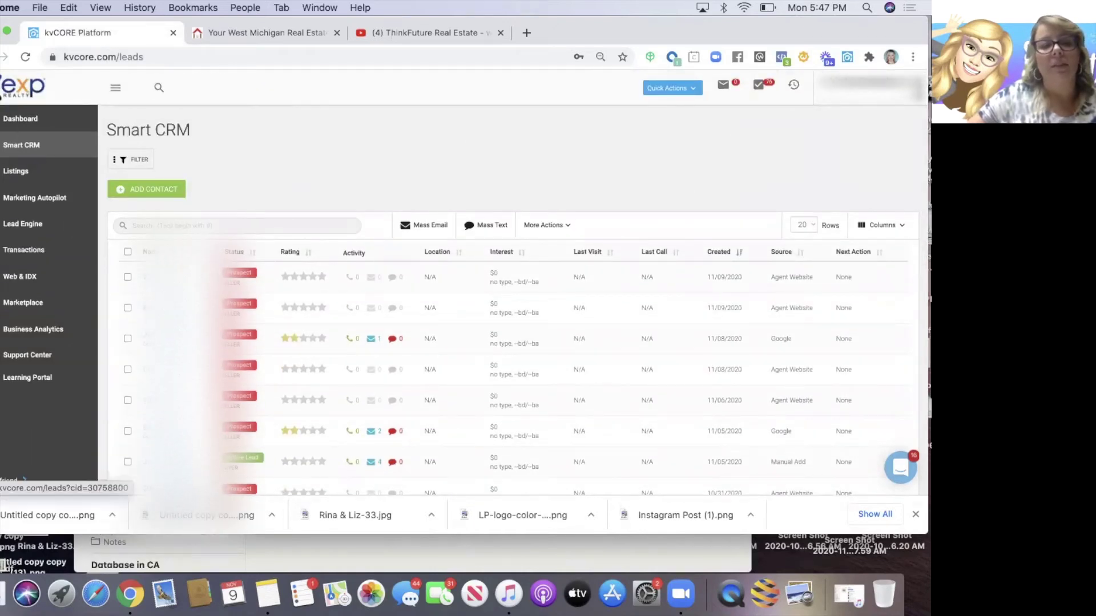
scroll(237, 186, "down", 3)
scroll(236, 185, "up", 3)
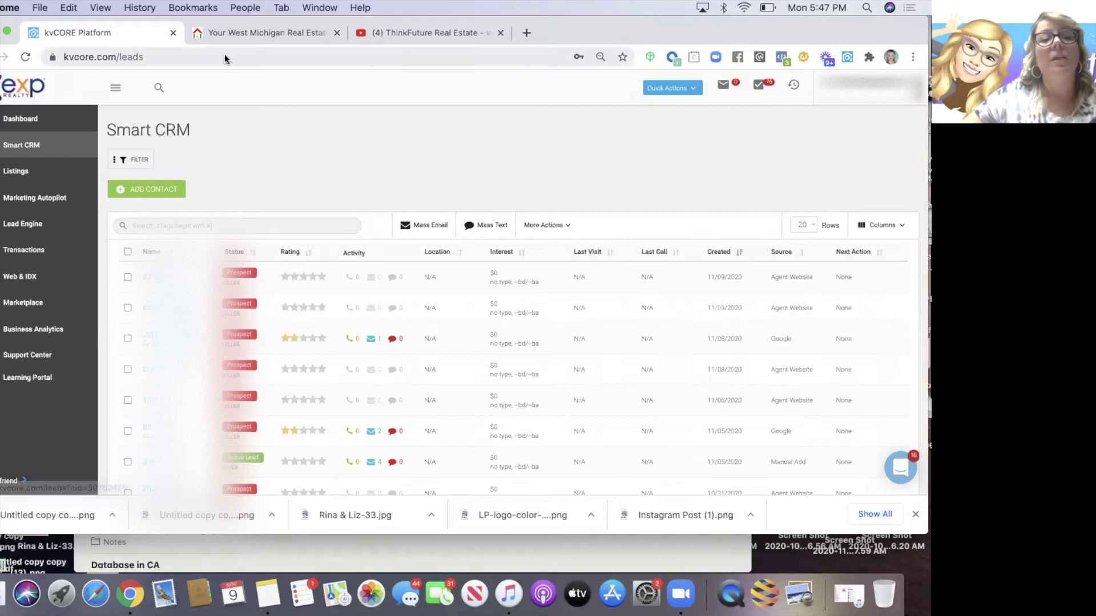
Step: On the website's SELL page, request an estimate with no address, then return to kvCORE
left_click(222, 34)
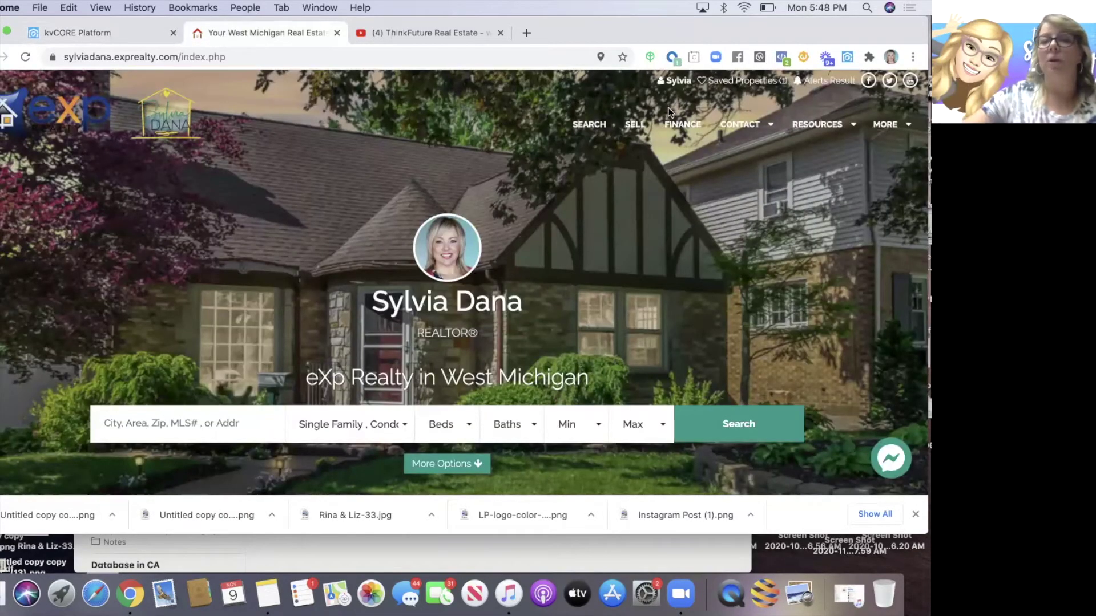
left_click(636, 135)
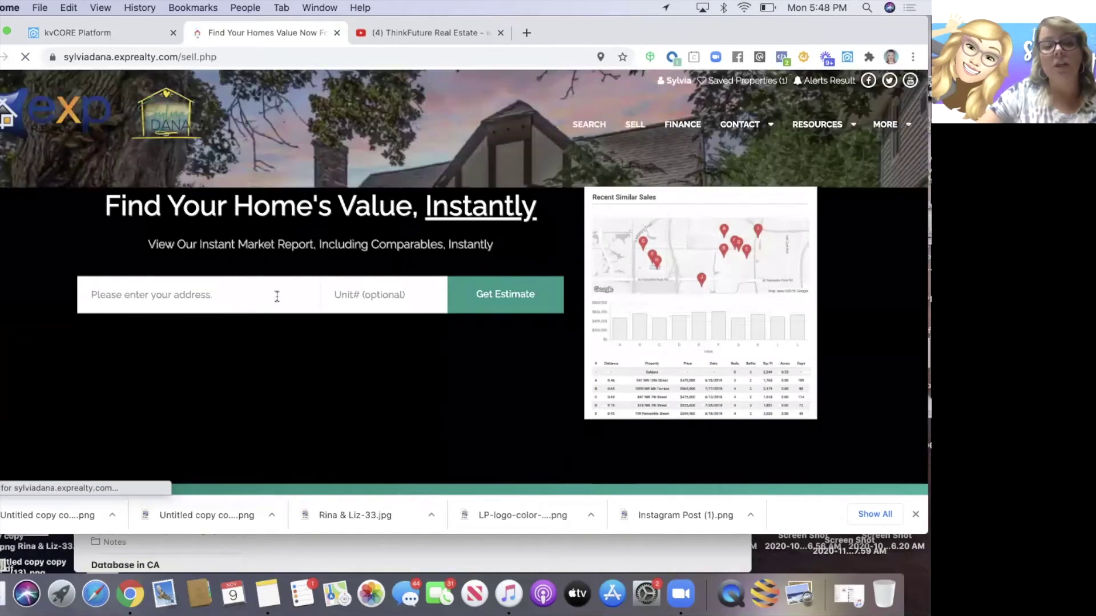
left_click(516, 306)
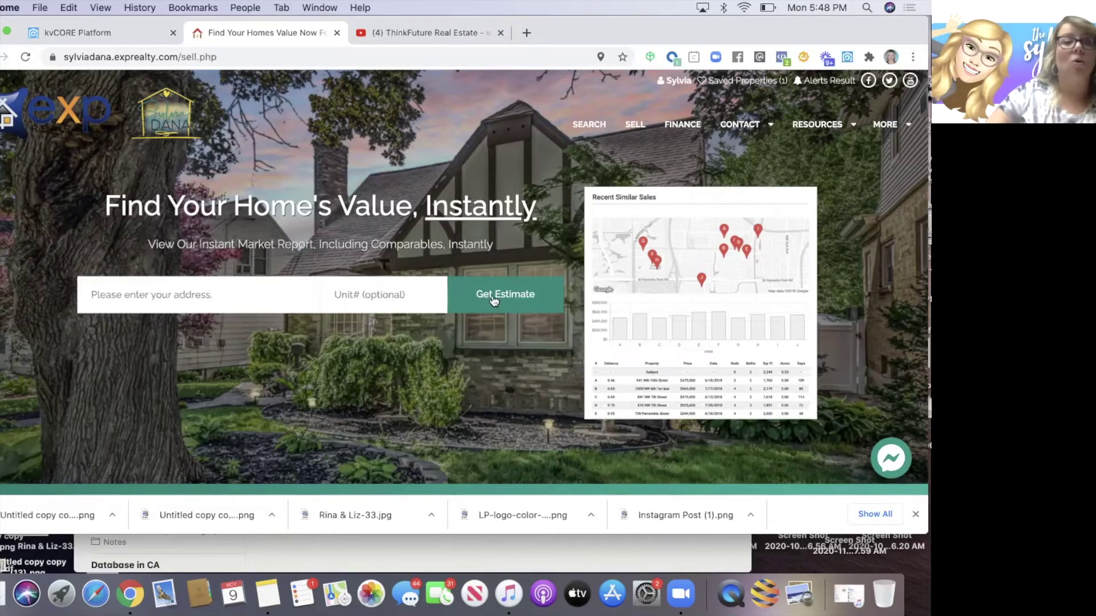
left_click(105, 31)
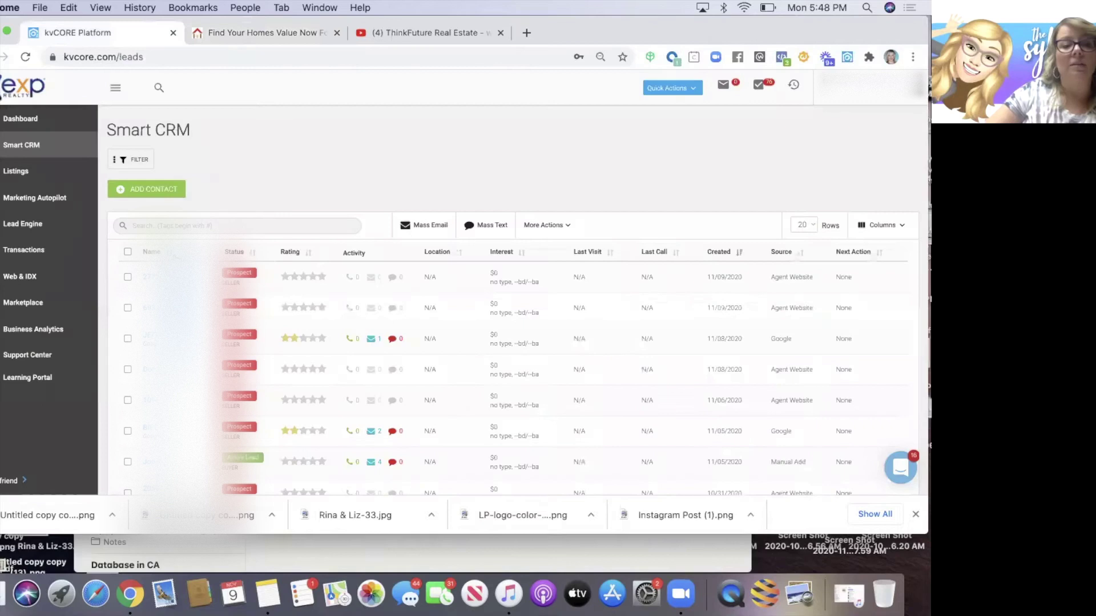
Step: Open the newest lead's record from the Smart CRM list
left_click(171, 274)
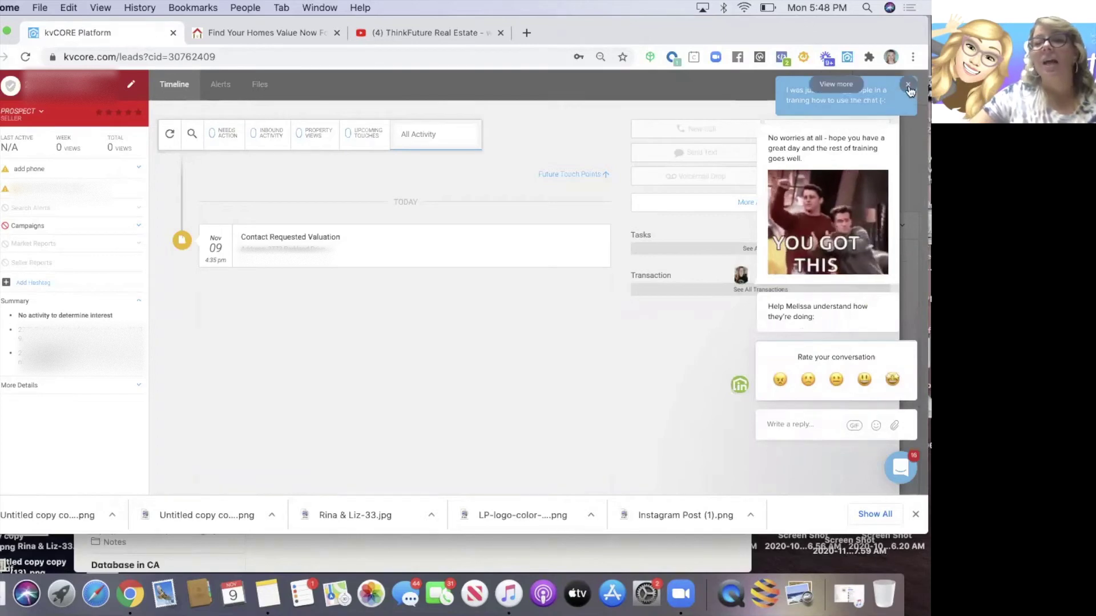
Step: Close the support chat and switch to the RPR property research site
left_click(910, 90)
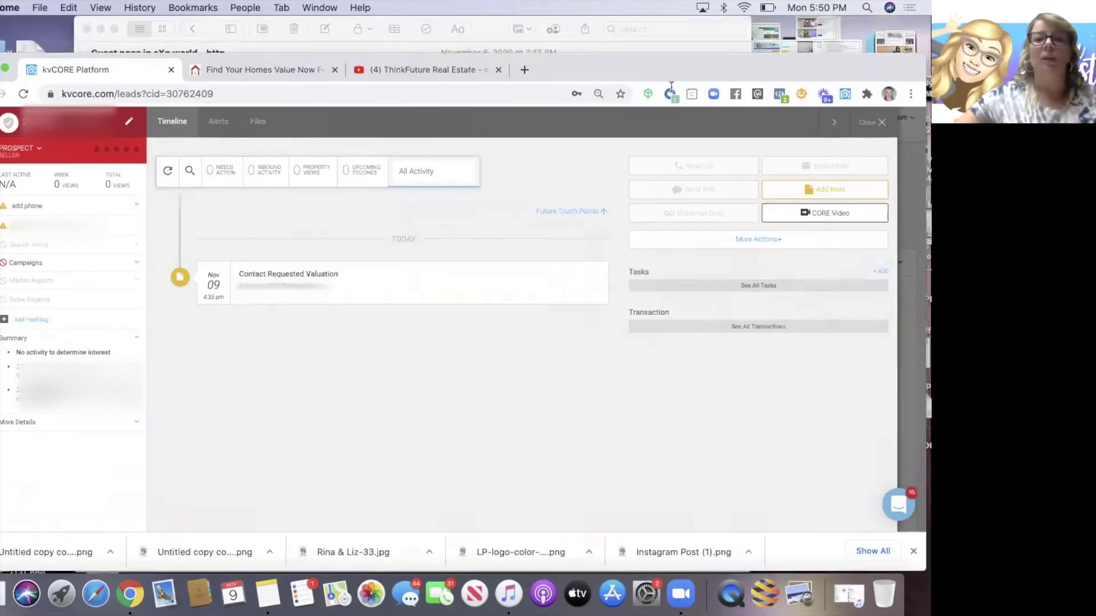
left_click(526, 77)
Step: Show the list of RPR reports available for the property
left_click(605, 149)
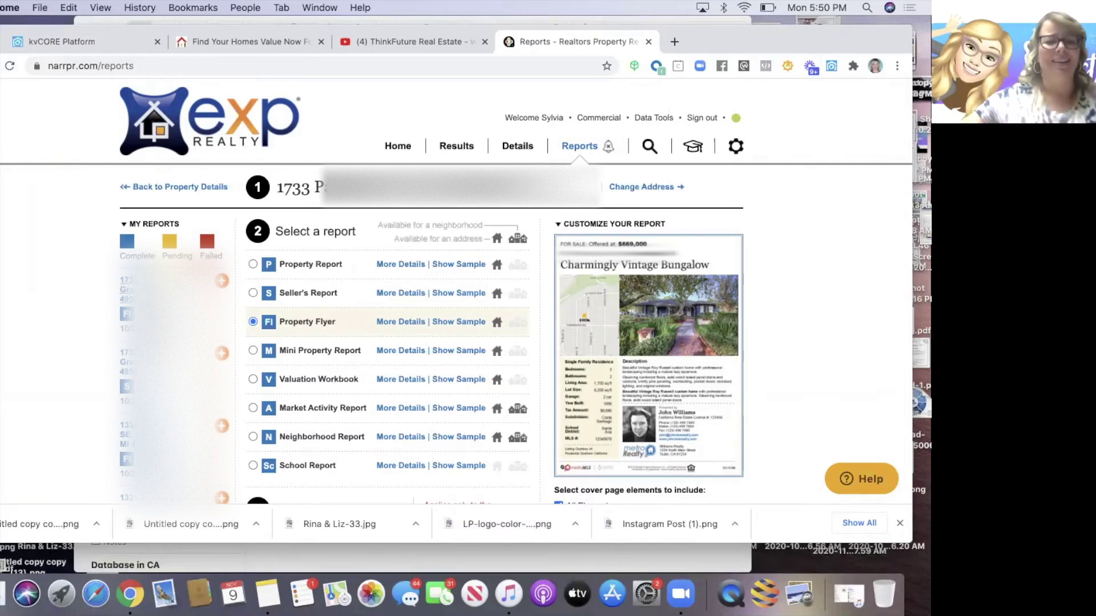
scroll(326, 266, "down", 3)
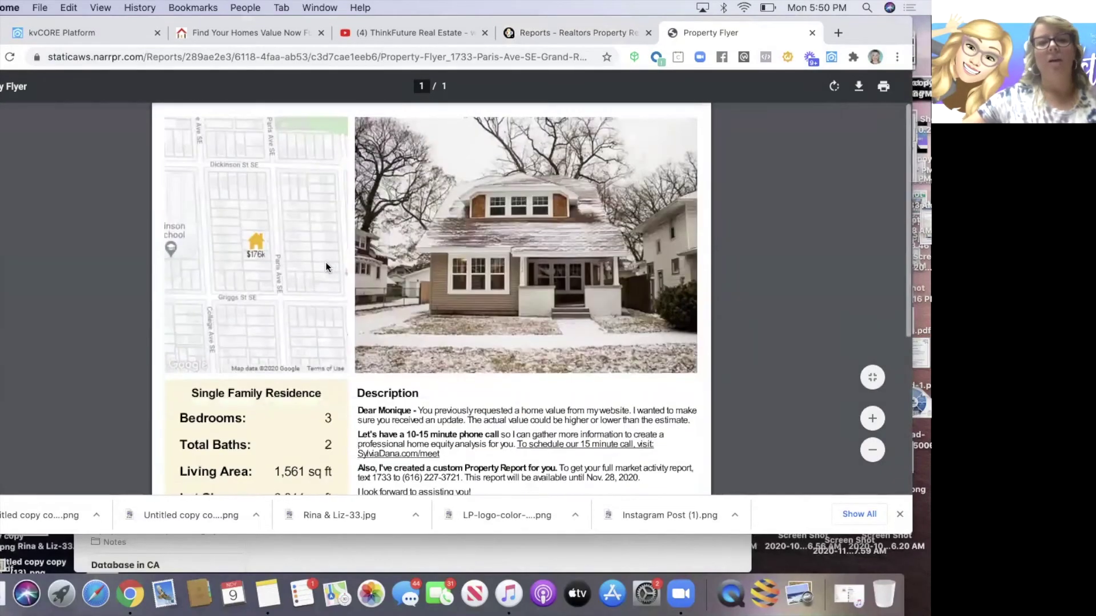
scroll(326, 264, "up", 3)
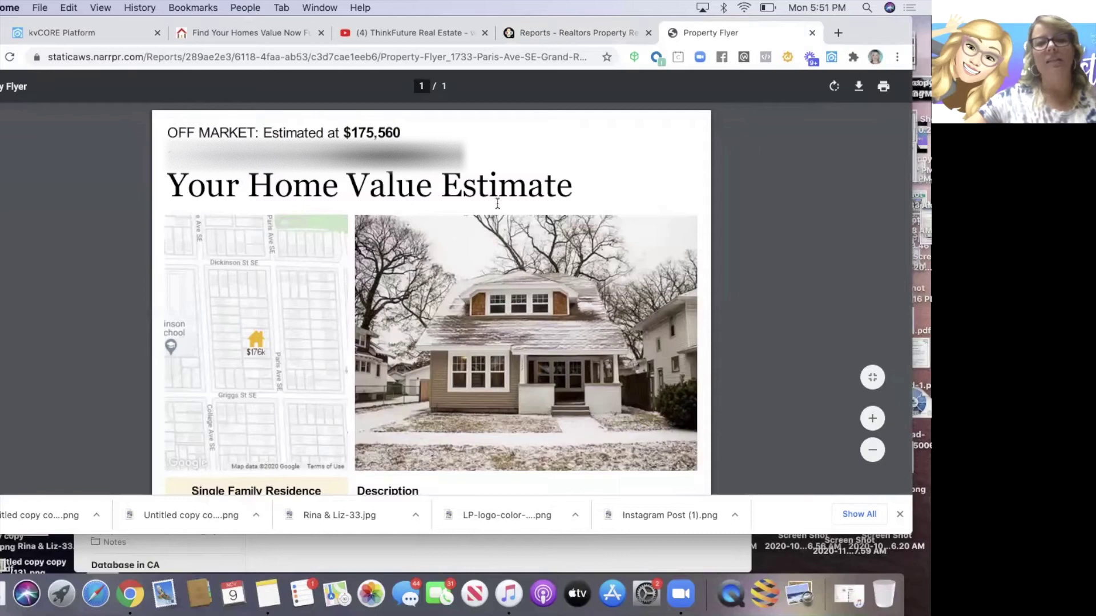
scroll(506, 203, "down", 5)
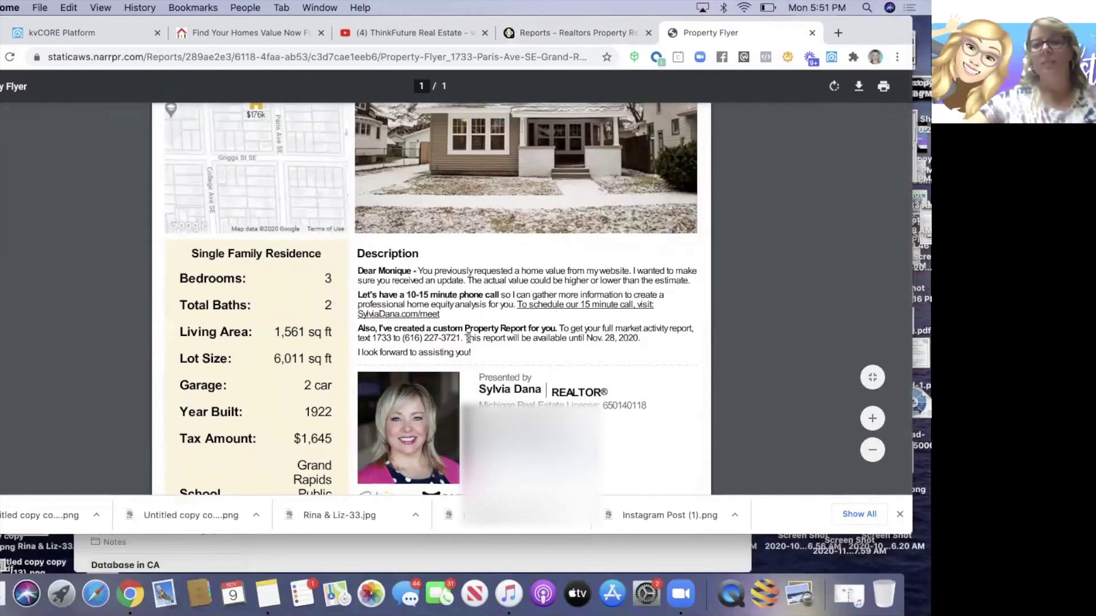
scroll(469, 338, "down", 1)
scroll(468, 338, "down", 3)
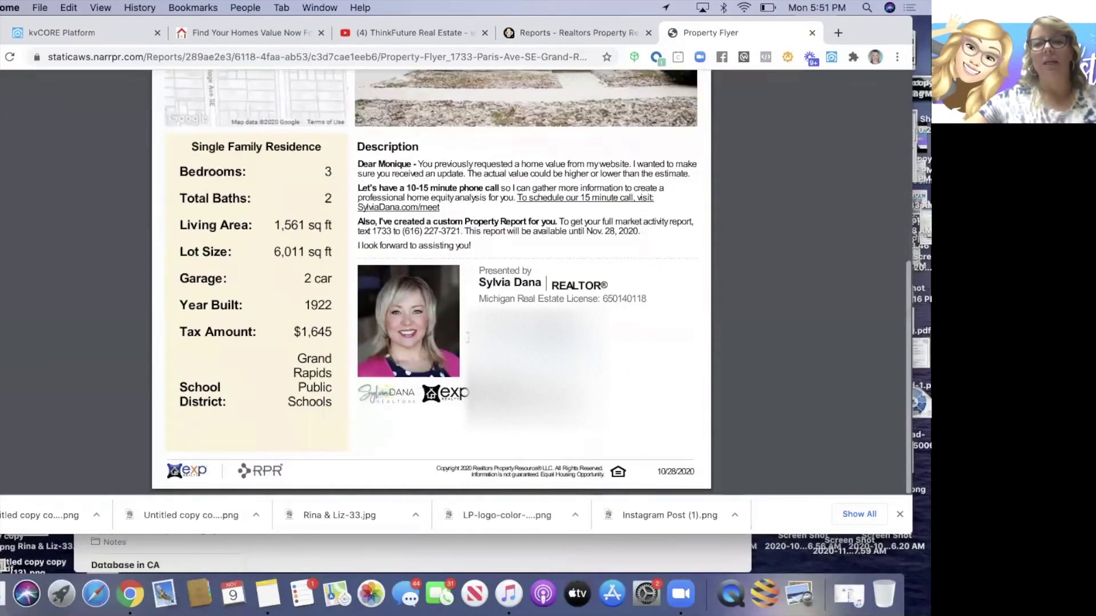
scroll(467, 338, "up", 1)
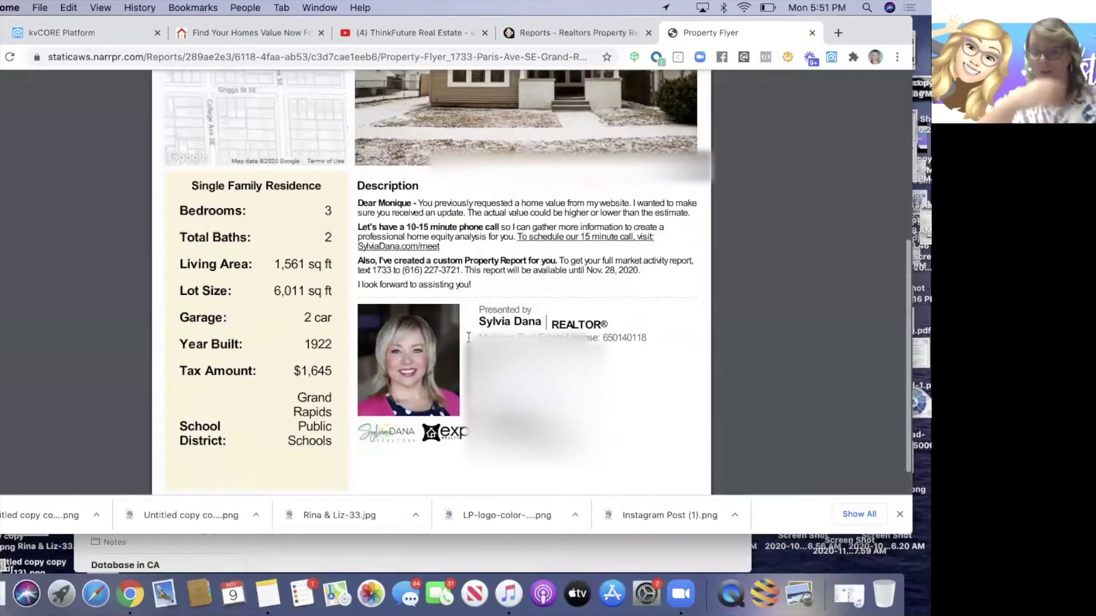
scroll(468, 338, "up", 8)
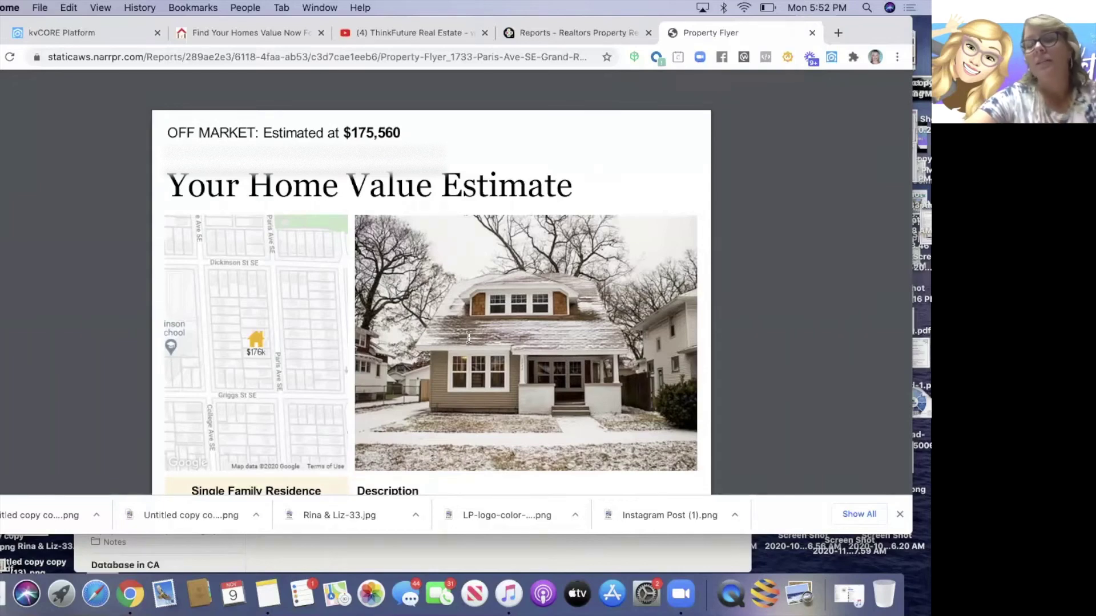
Step: Close the property flyer and review the newest Google lead's timeline, with its 232616 home valuation
left_click(812, 33)
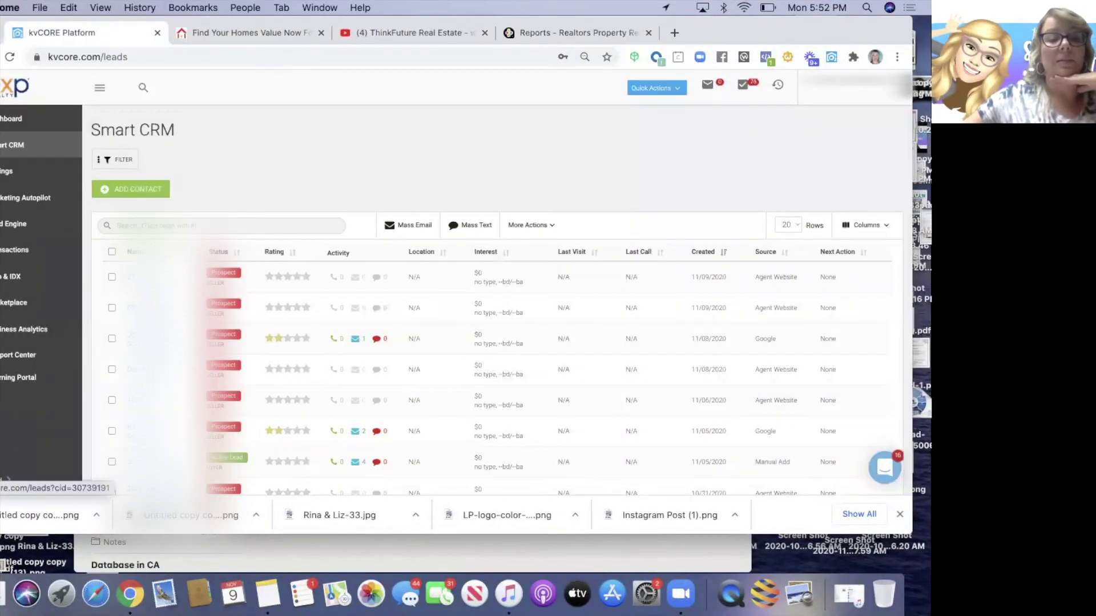
left_click(144, 335)
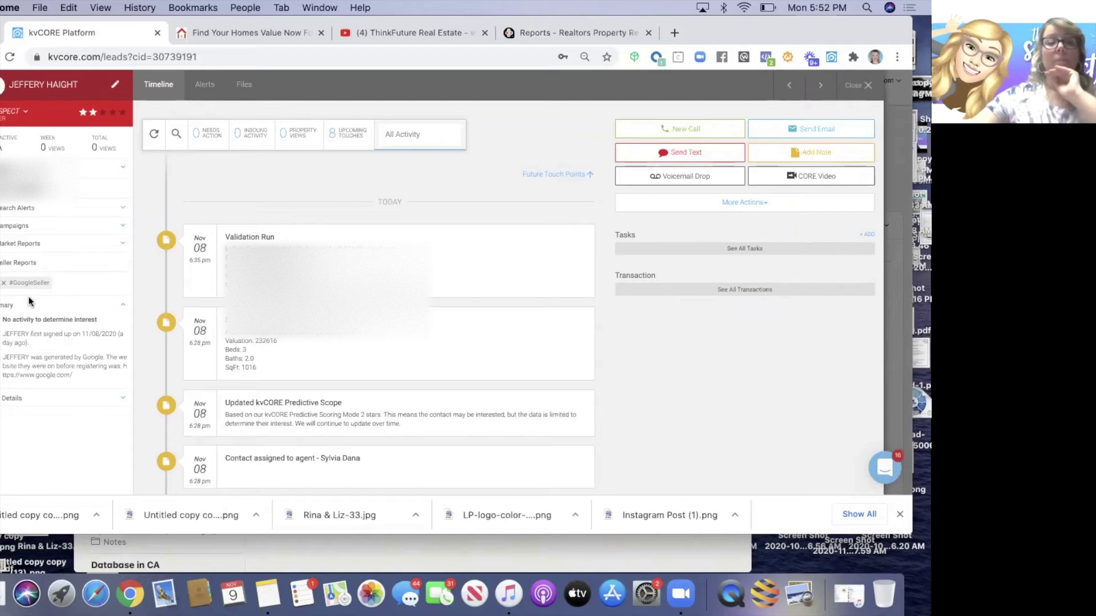
scroll(388, 342, "down", 2)
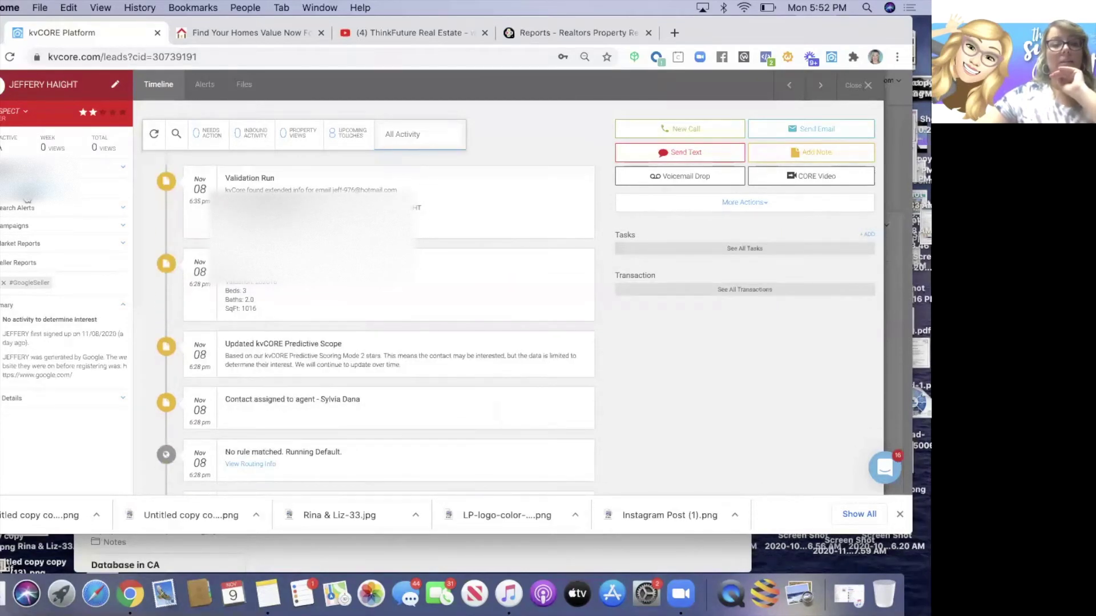
scroll(266, 386, "down", 1)
scroll(266, 386, "down", 10)
scroll(266, 386, "up", 15)
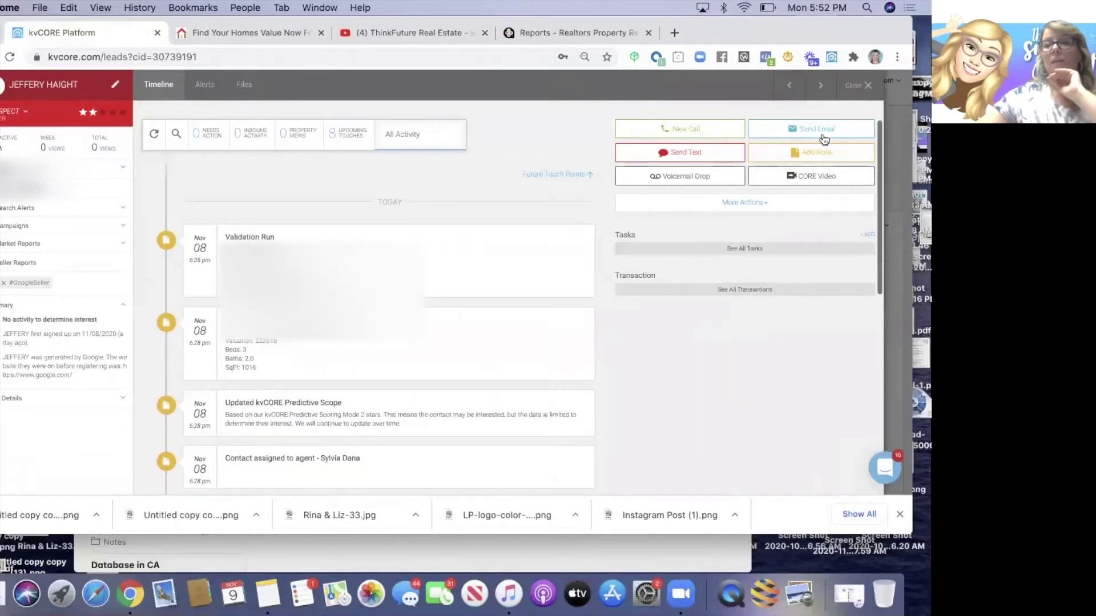
key("Escape")
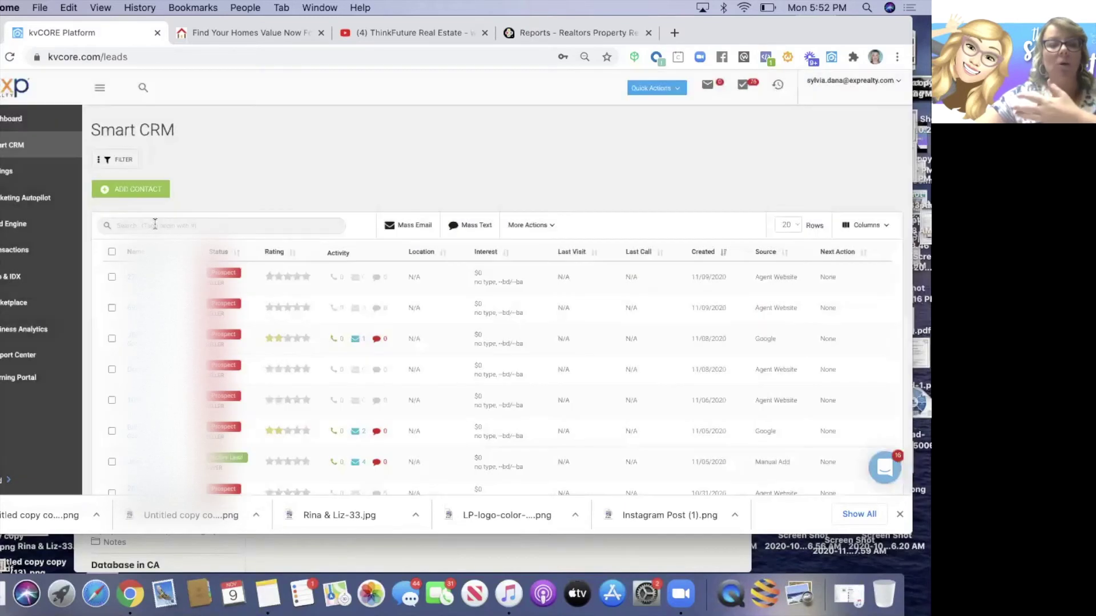
Step: Search the Smart CRM leads for #google, then refine the search to the #googleseller tag
left_click(155, 225)
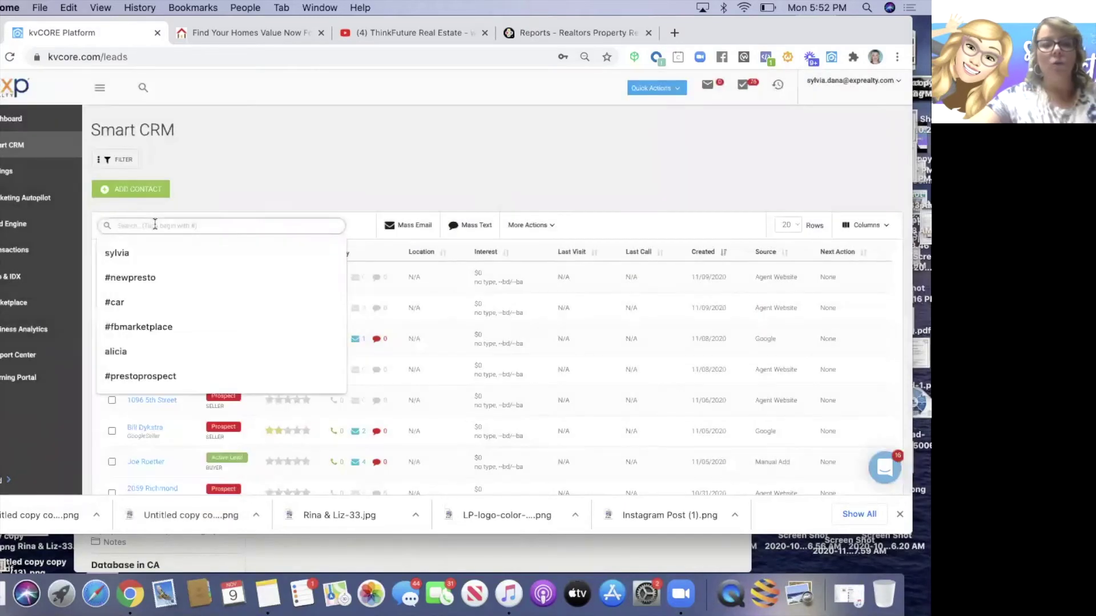
type("#goo")
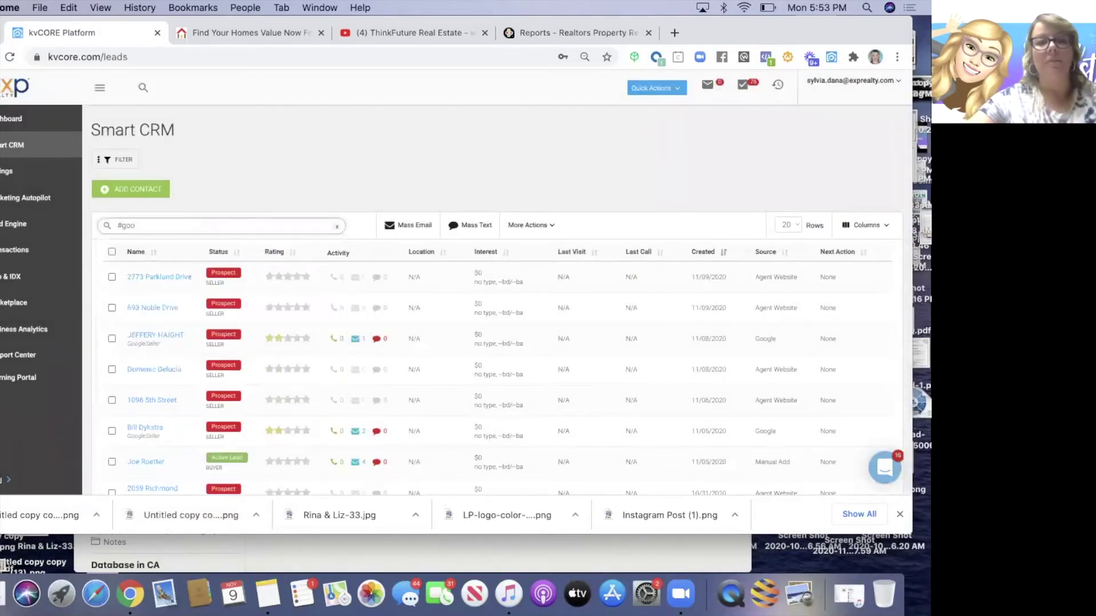
type("gle")
key("Return")
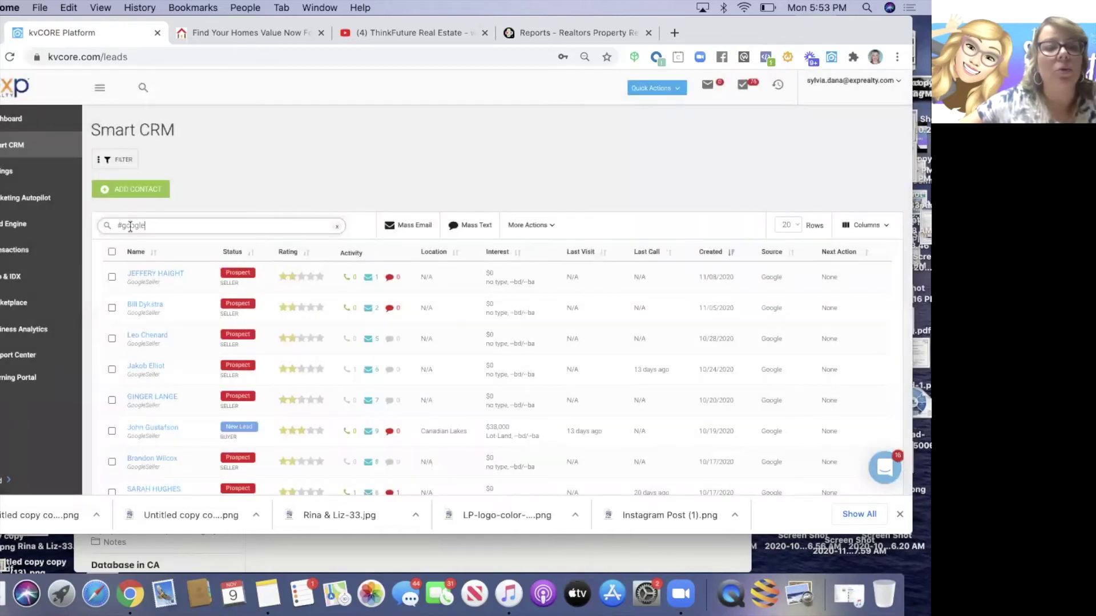
type("seller")
key("Return")
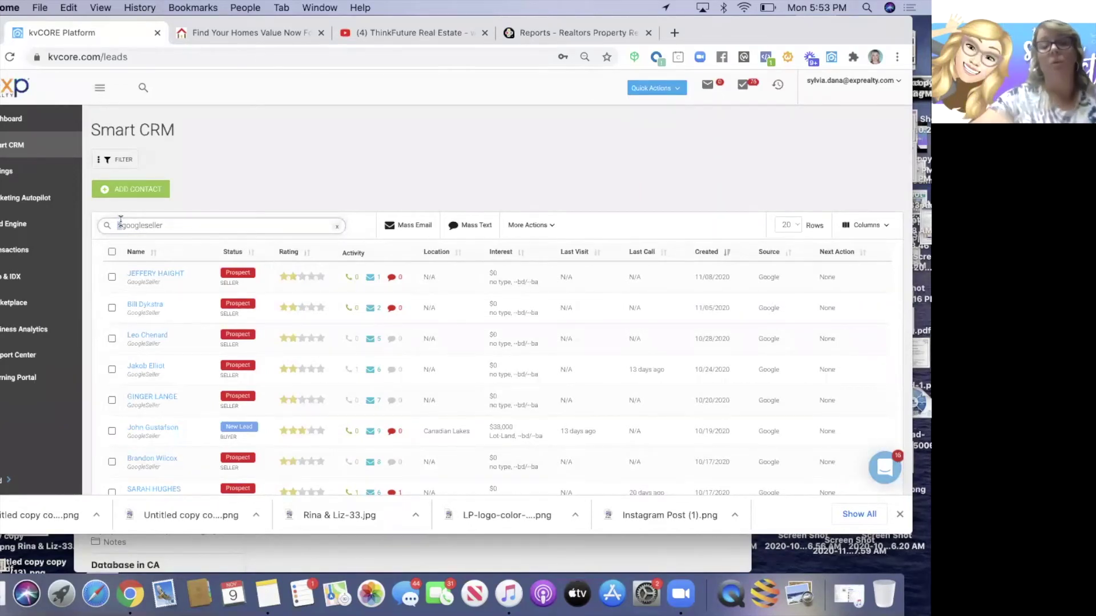
scroll(180, 323, "down", 1)
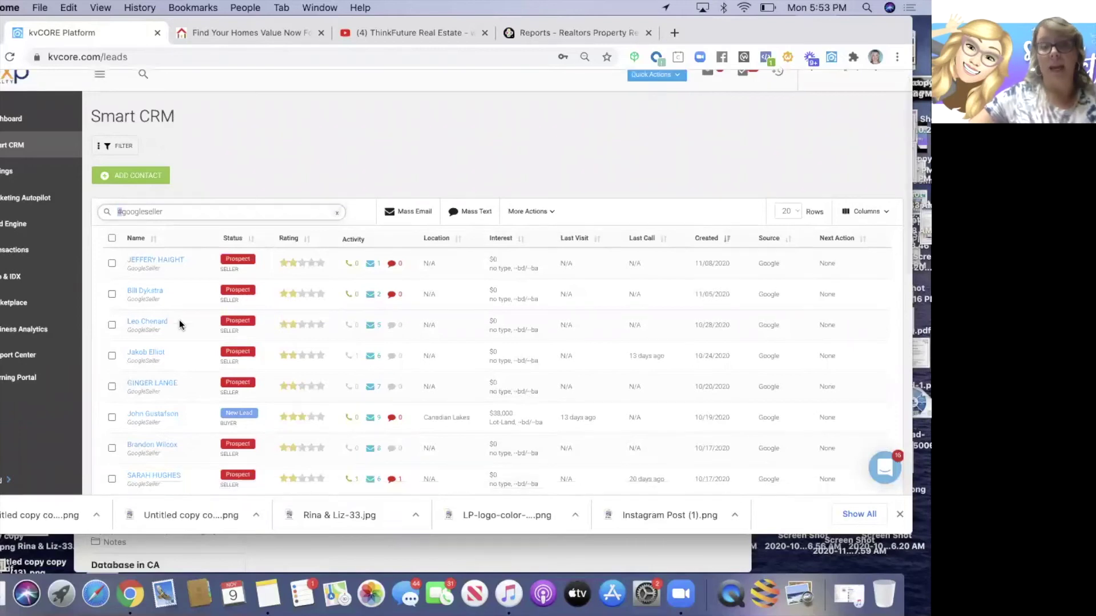
scroll(180, 319, "down", 10)
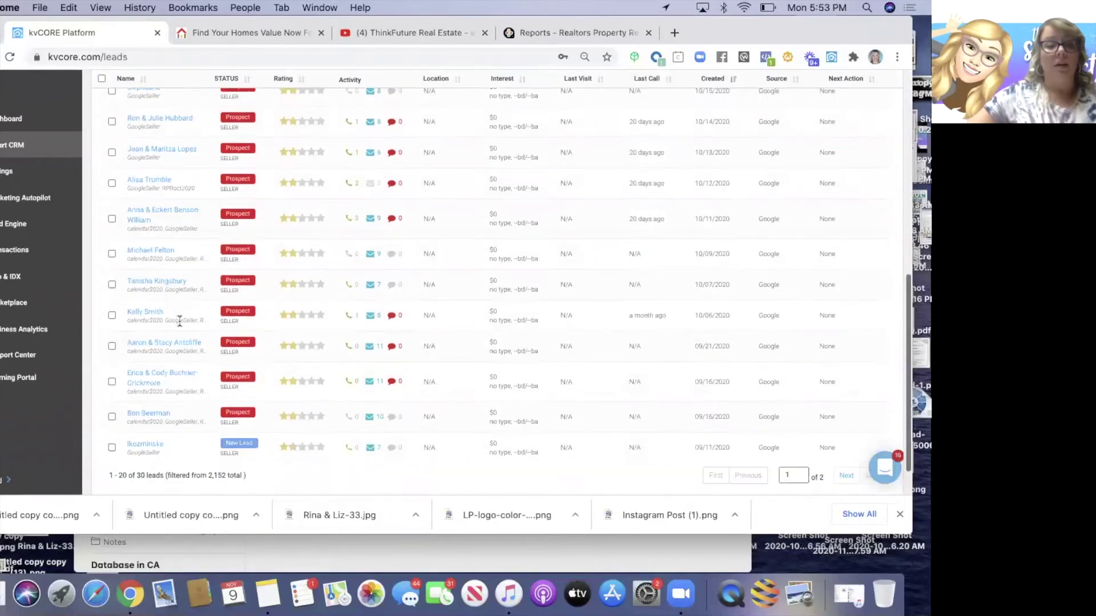
scroll(179, 321, "down", 2)
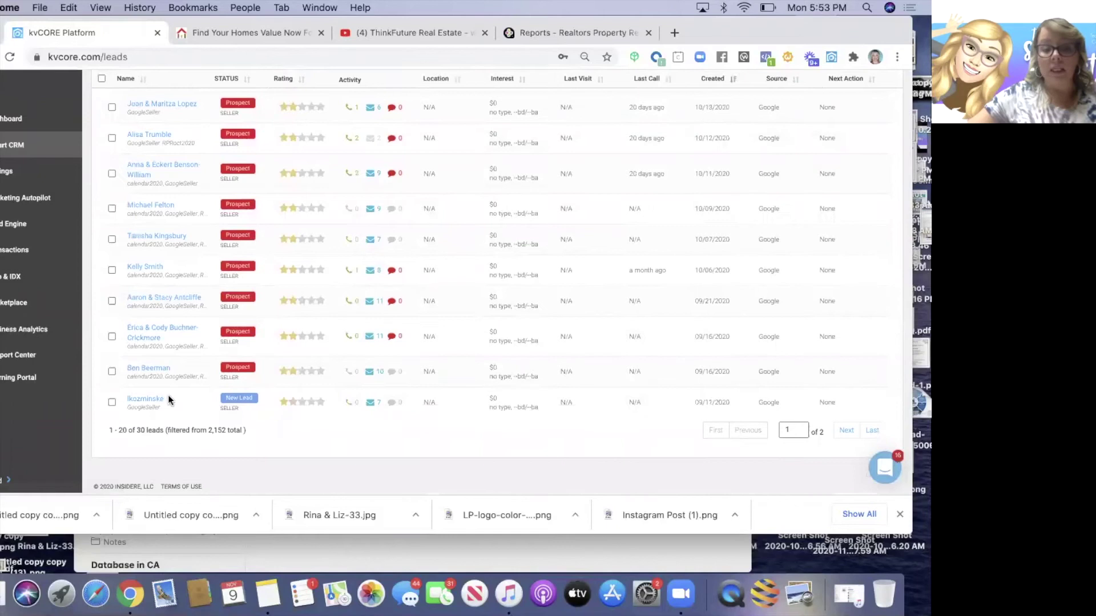
scroll(168, 395, "up", 12)
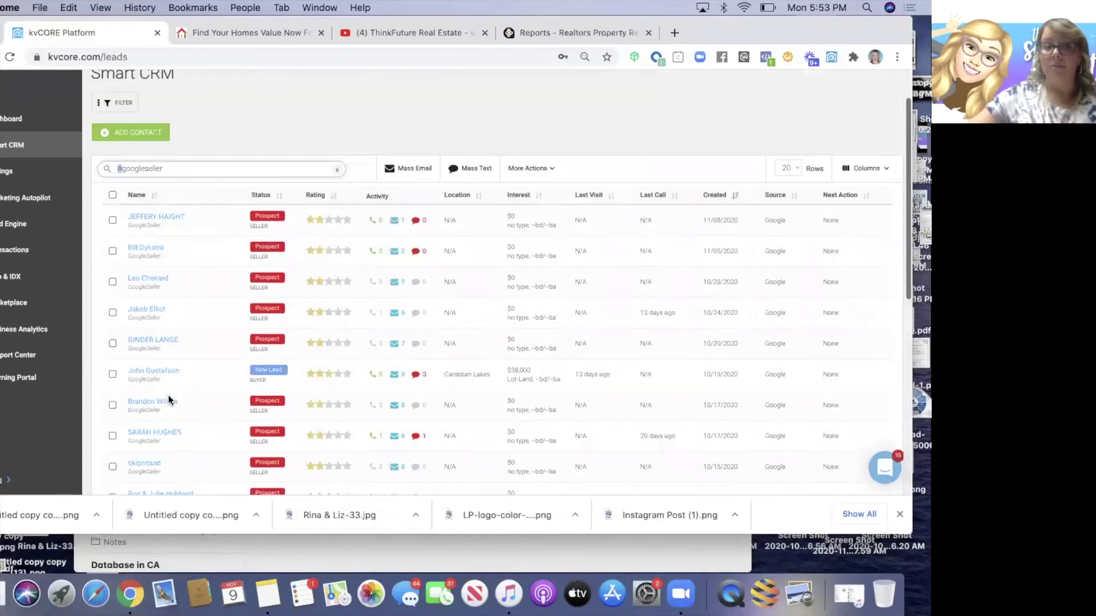
scroll(168, 395, "up", 2)
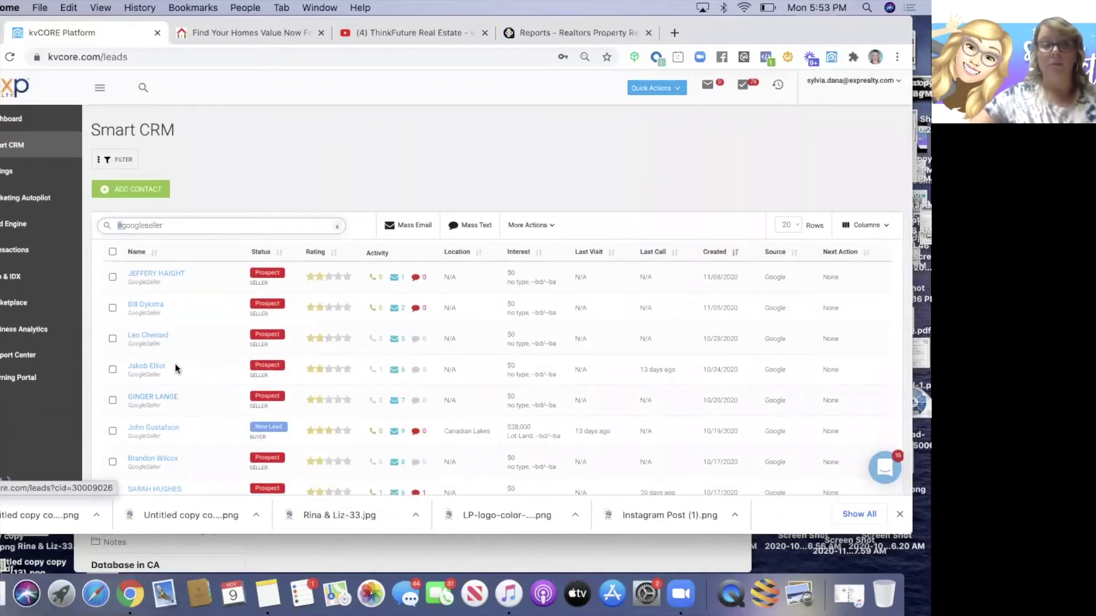
scroll(174, 365, "down", 4)
scroll(175, 365, "up", 3)
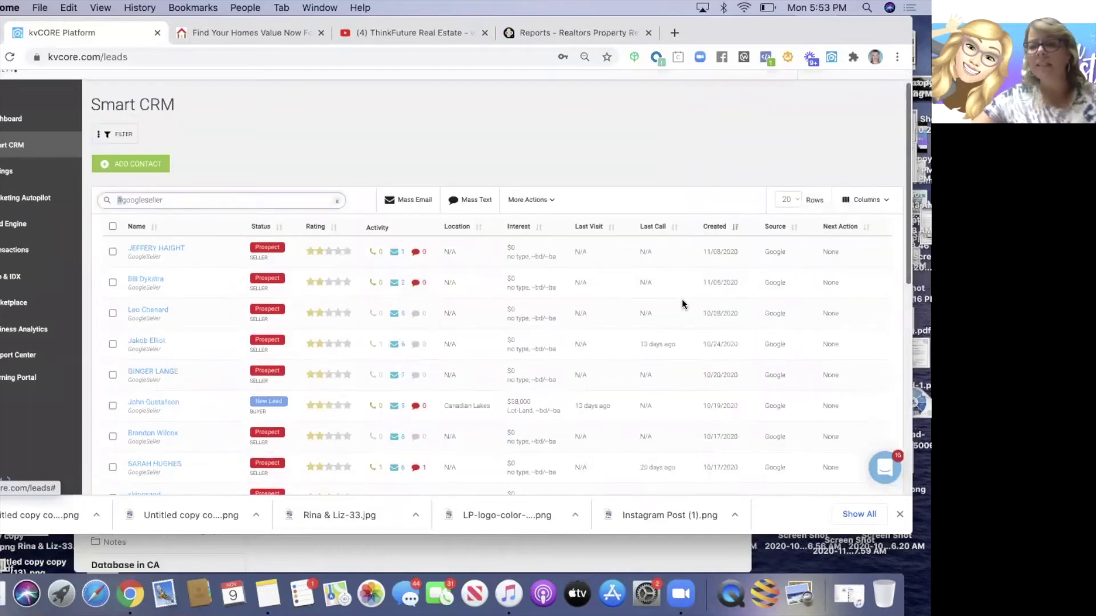
scroll(698, 402, "down", 3)
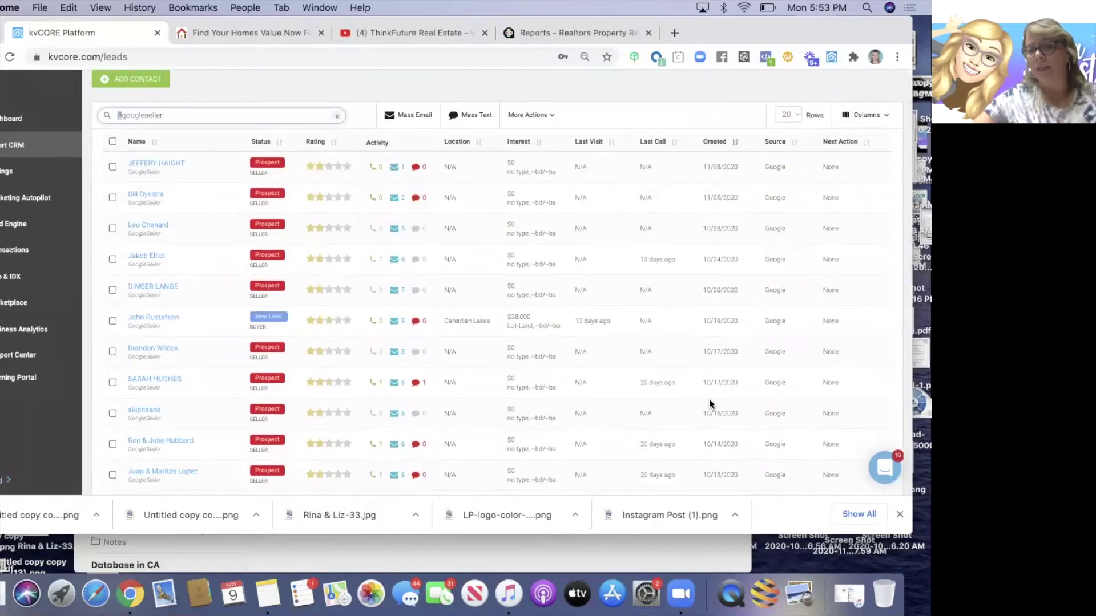
scroll(709, 399, "down", 3)
scroll(709, 399, "up", 5)
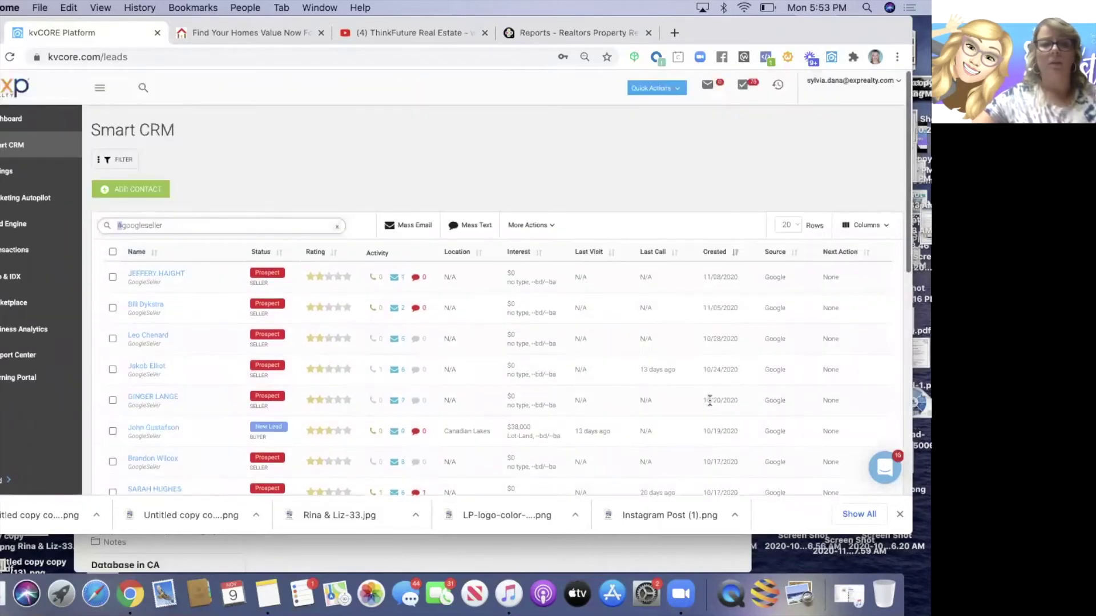
scroll(223, 440, "down", 5)
scroll(220, 436, "up", 5)
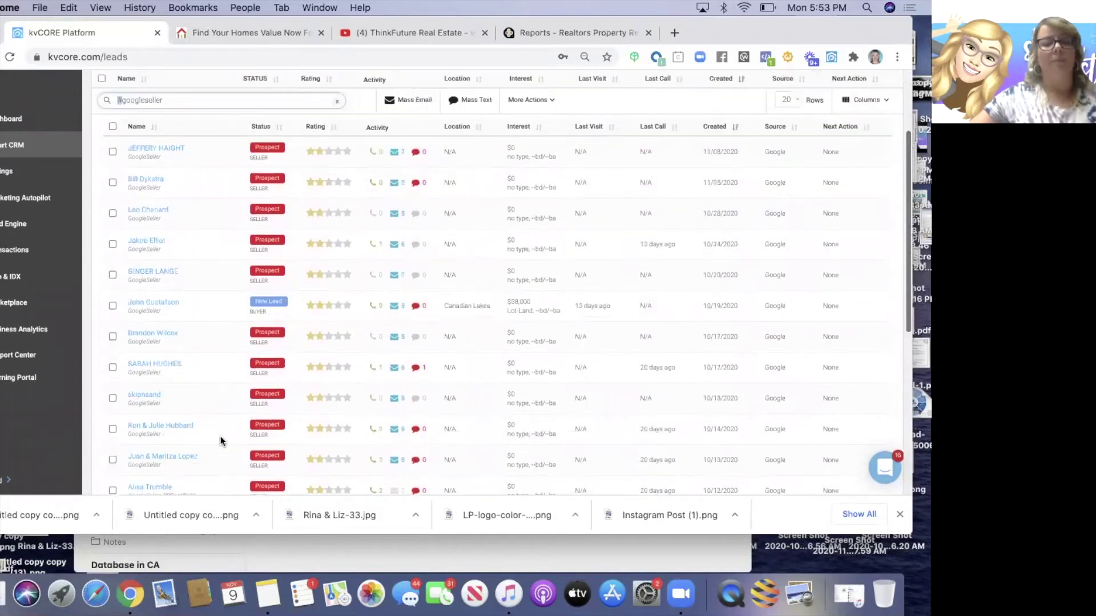
Step: Clear the #googleseller search, then review a #googlebuyer lead's timeline and close it
left_click_drag(184, 226, 96, 224)
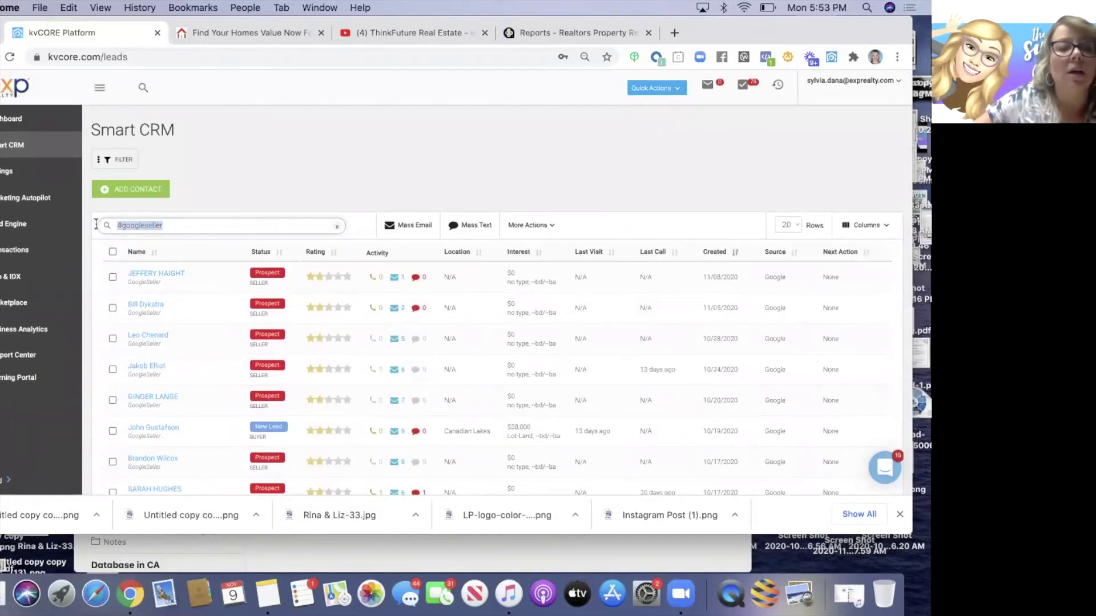
key("BackSpace")
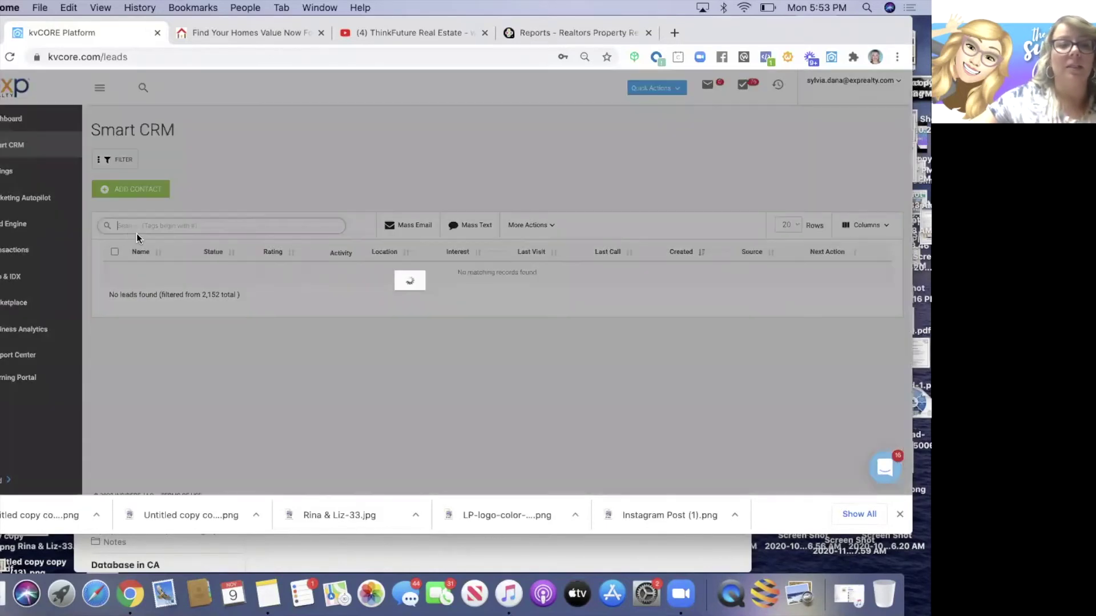
scroll(161, 372, "down", 2)
scroll(162, 372, "down", 3)
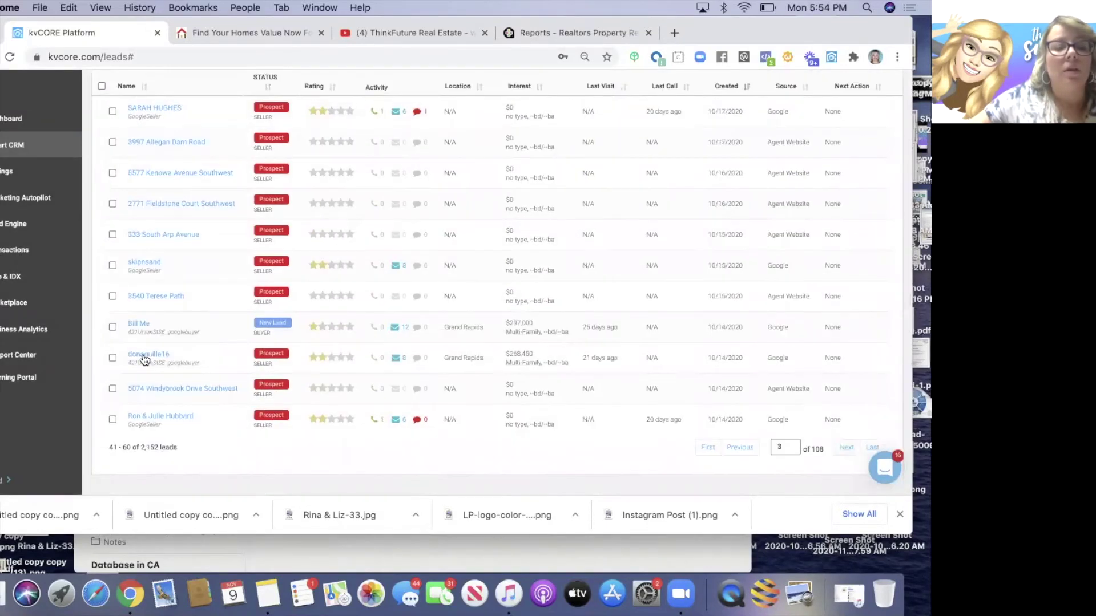
left_click(143, 355)
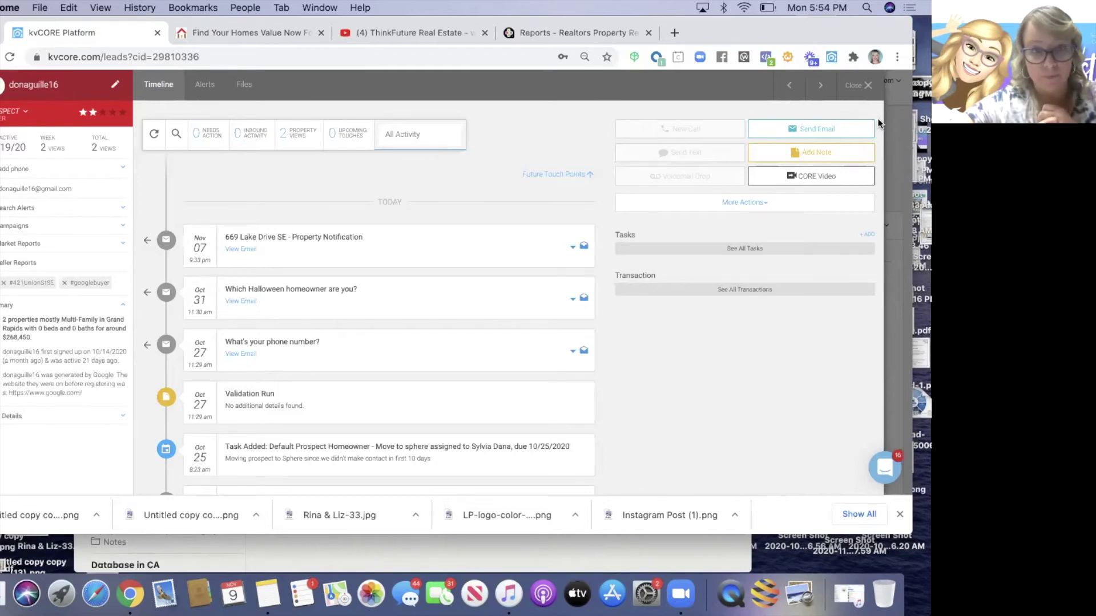
left_click(868, 85)
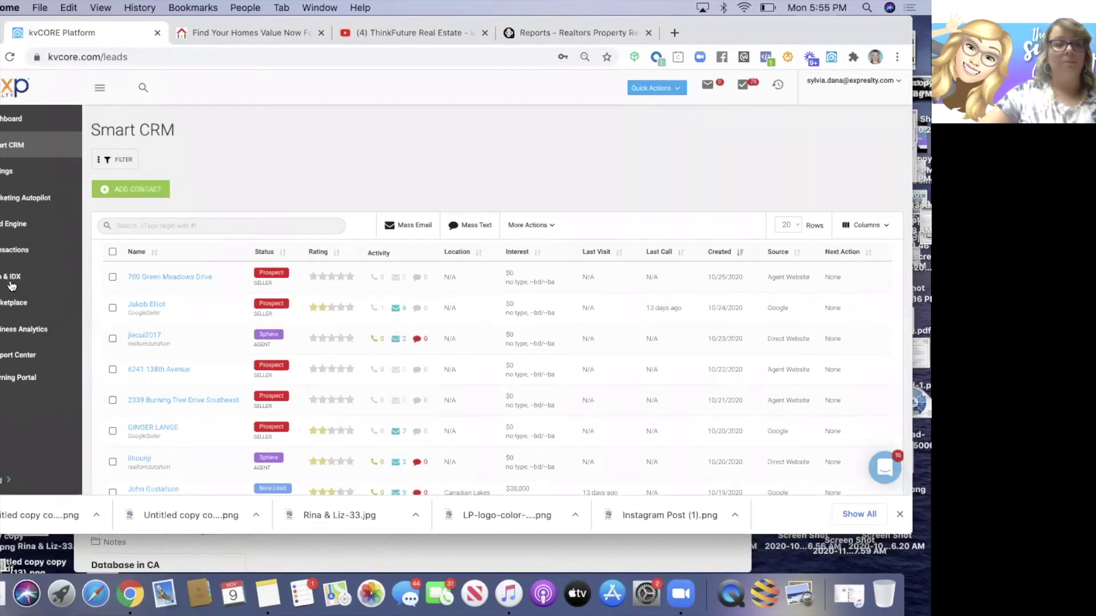
left_click(23, 170)
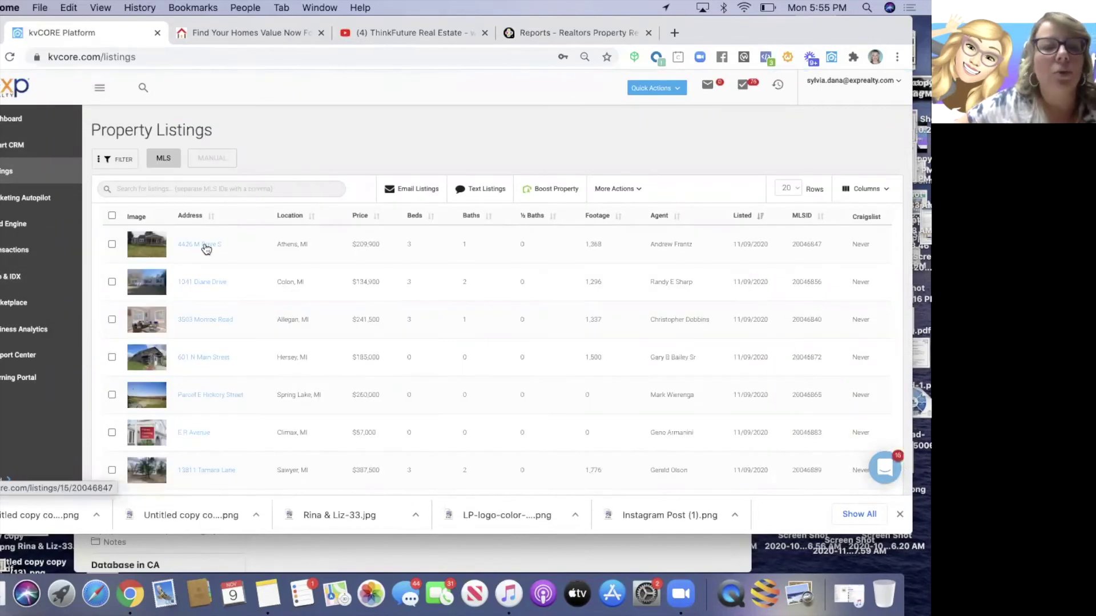
scroll(209, 325, "down", 3)
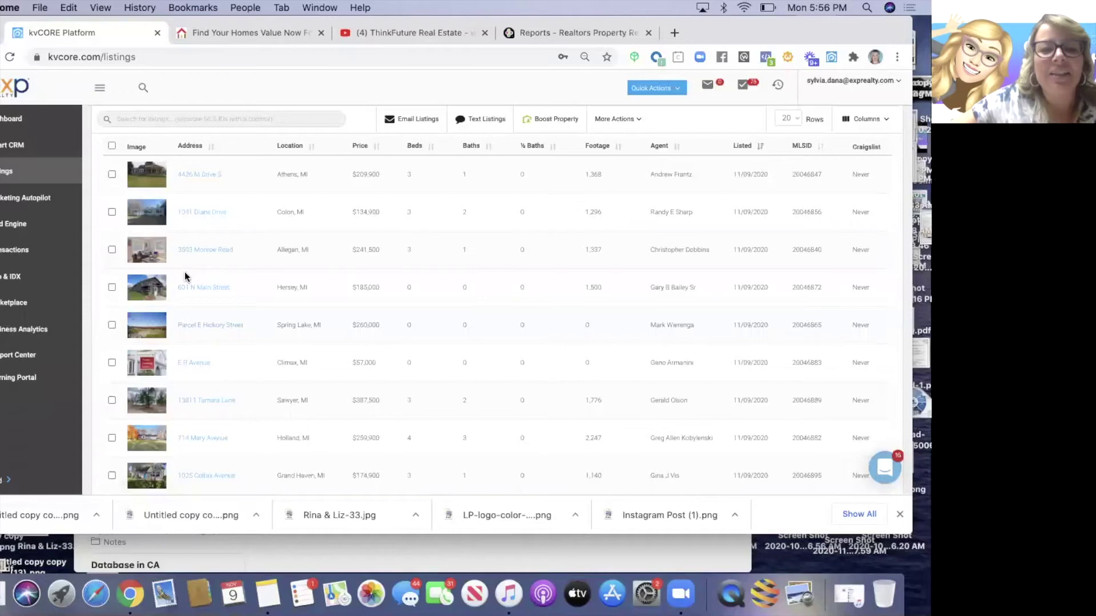
scroll(185, 277, "down", 5)
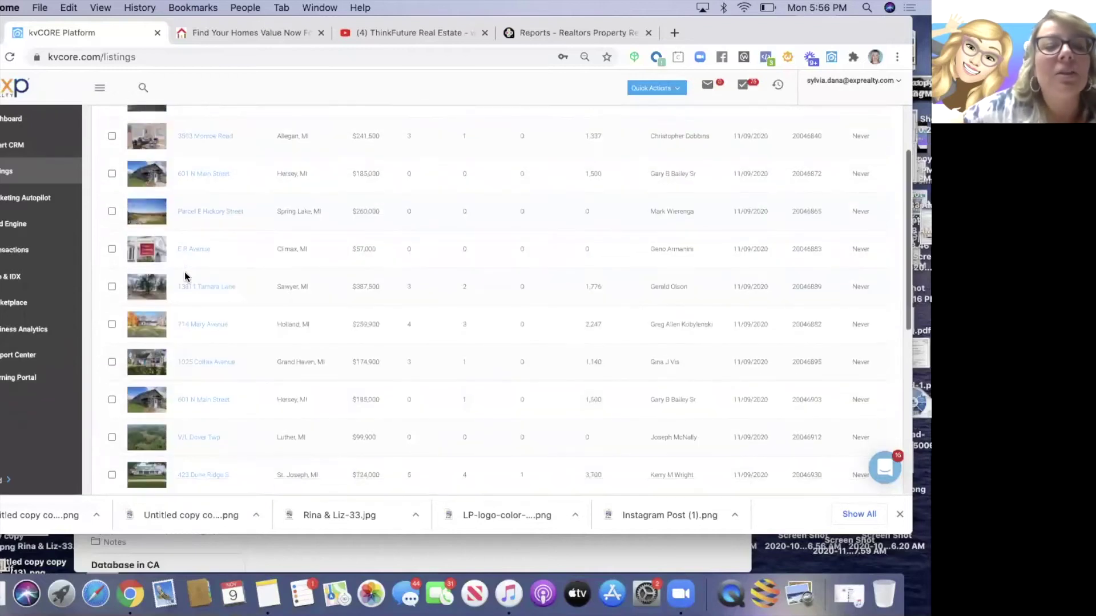
scroll(186, 278, "down", 1)
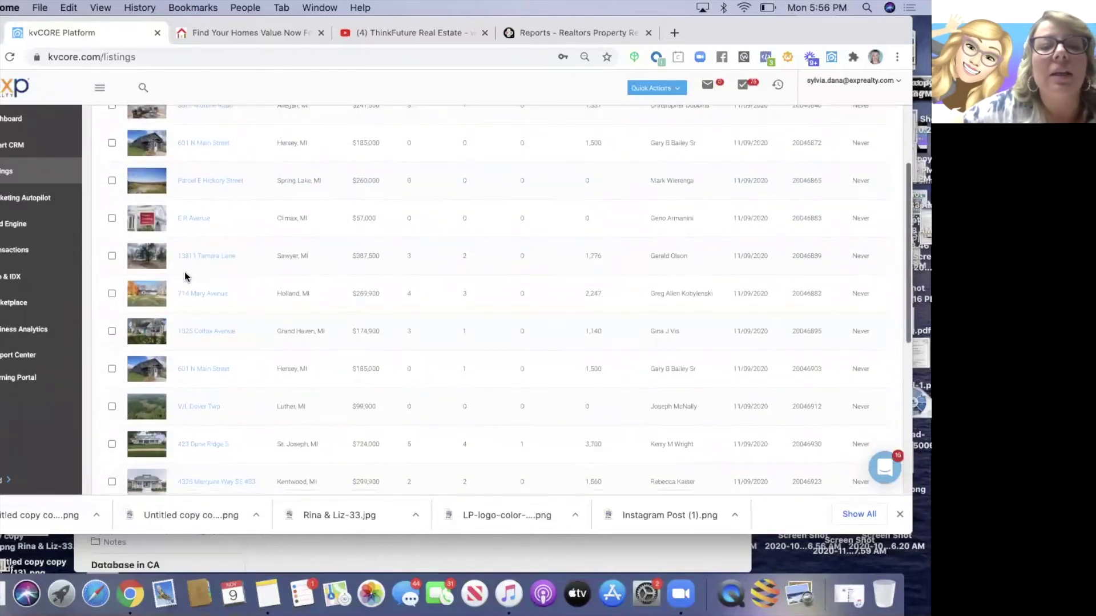
left_click(206, 299)
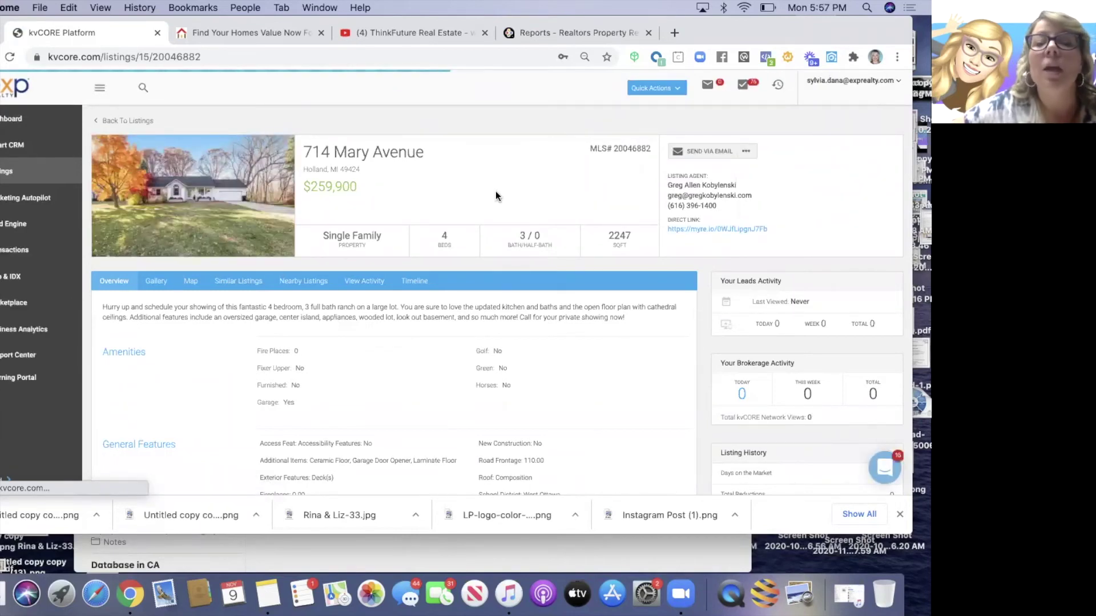
Step: Copy the listing's MLS number 20046882 and preview its direct link in a new tab
left_click_drag(664, 158, 654, 152)
key("super+c")
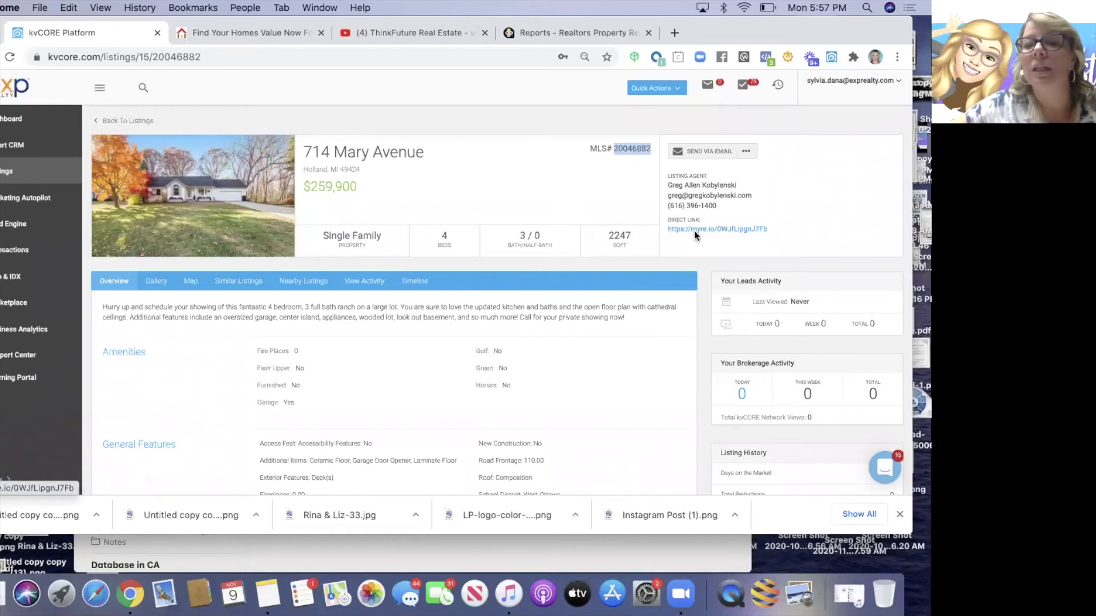
left_click(694, 231)
left_click_drag(845, 32, 839, 87)
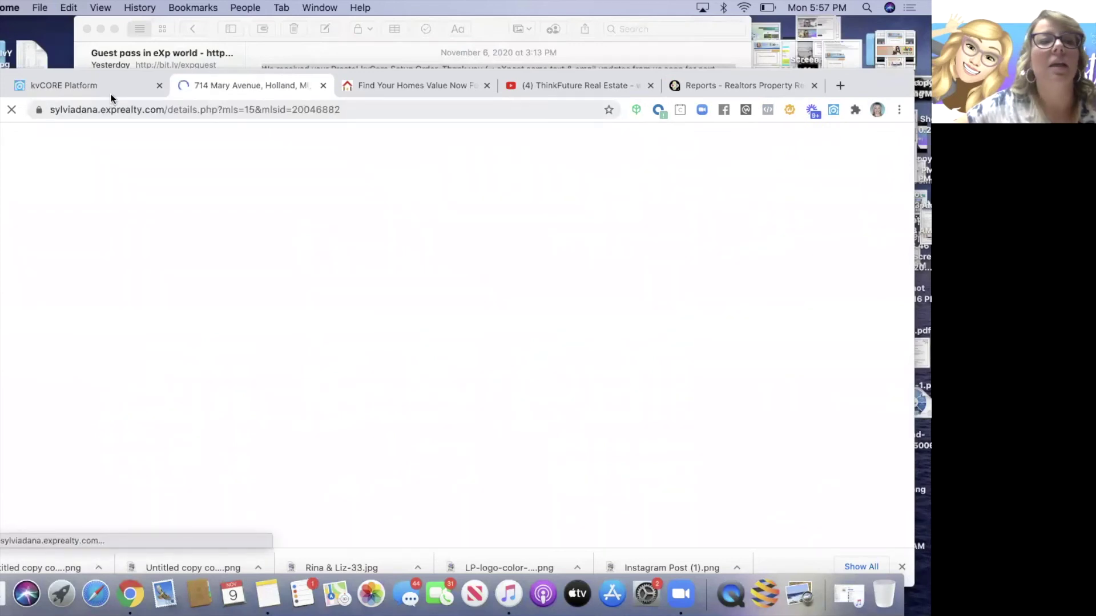
left_click(133, 72)
left_click_drag(140, 33, 146, 19)
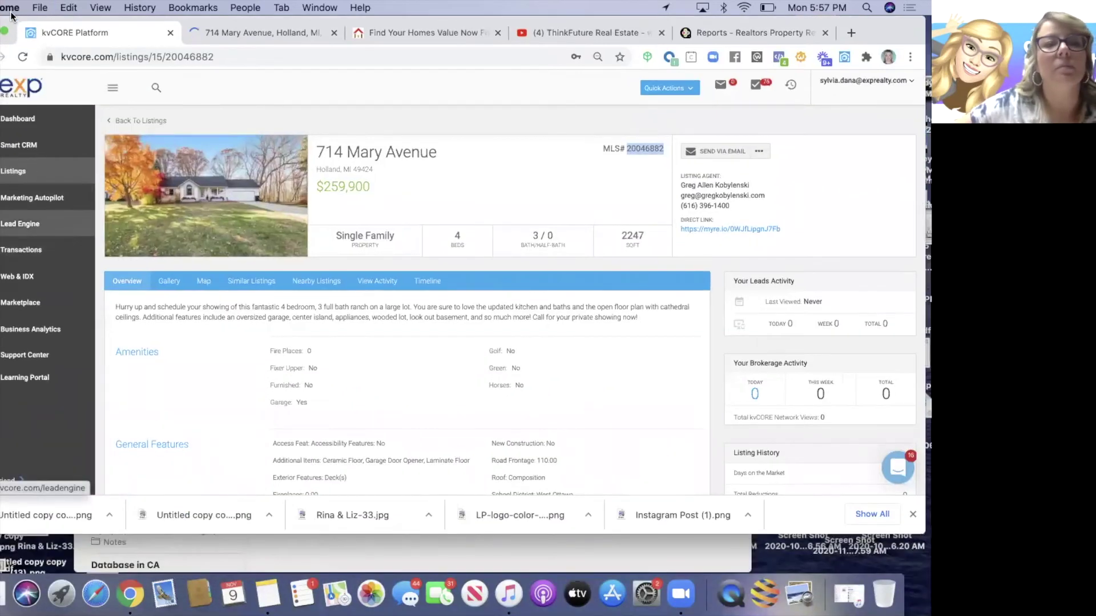
left_click(23, 224)
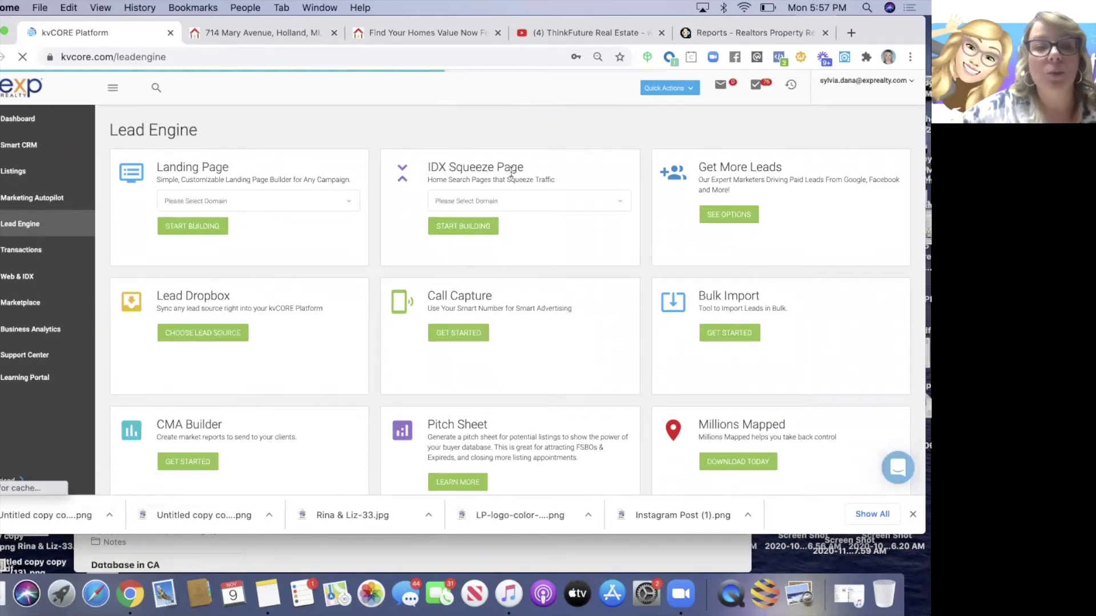
Step: Pick the agent's own website domain for the IDX Squeeze Page and start building it
left_click(514, 202)
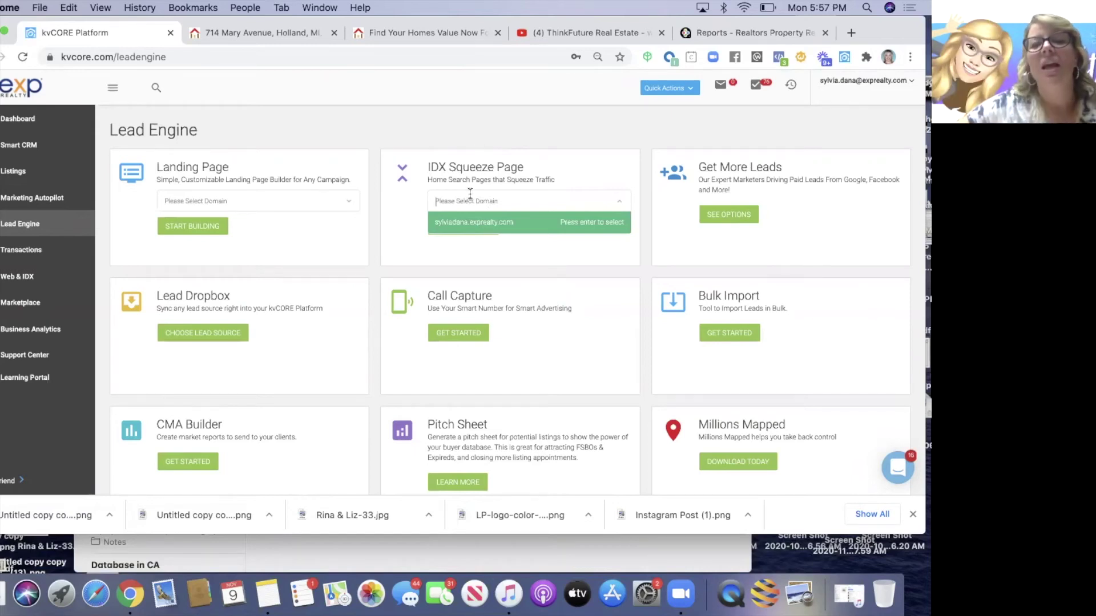
left_click(455, 227)
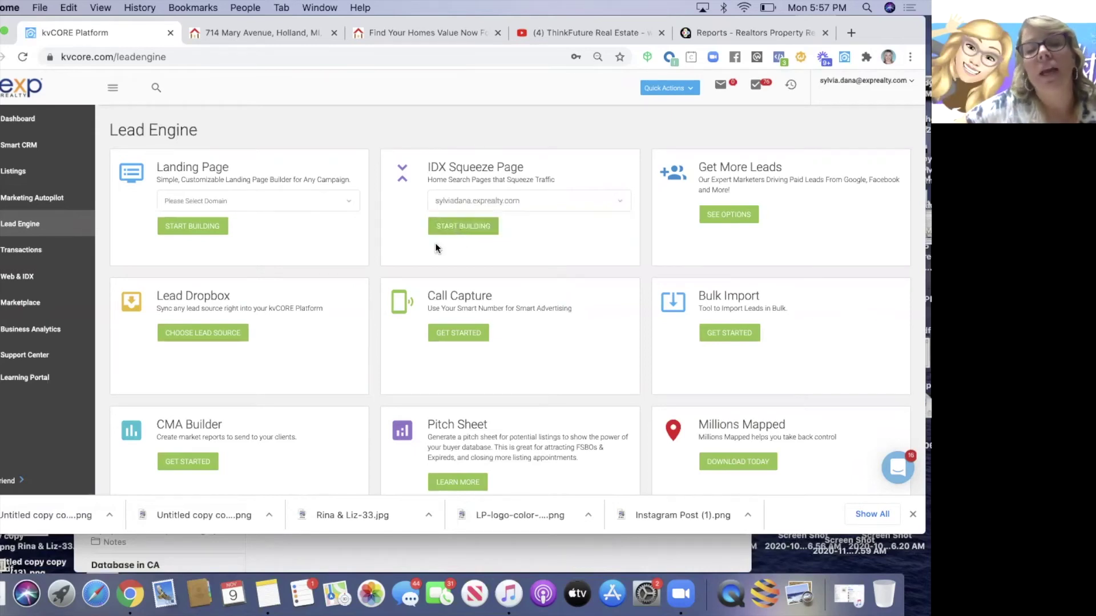
left_click(458, 228)
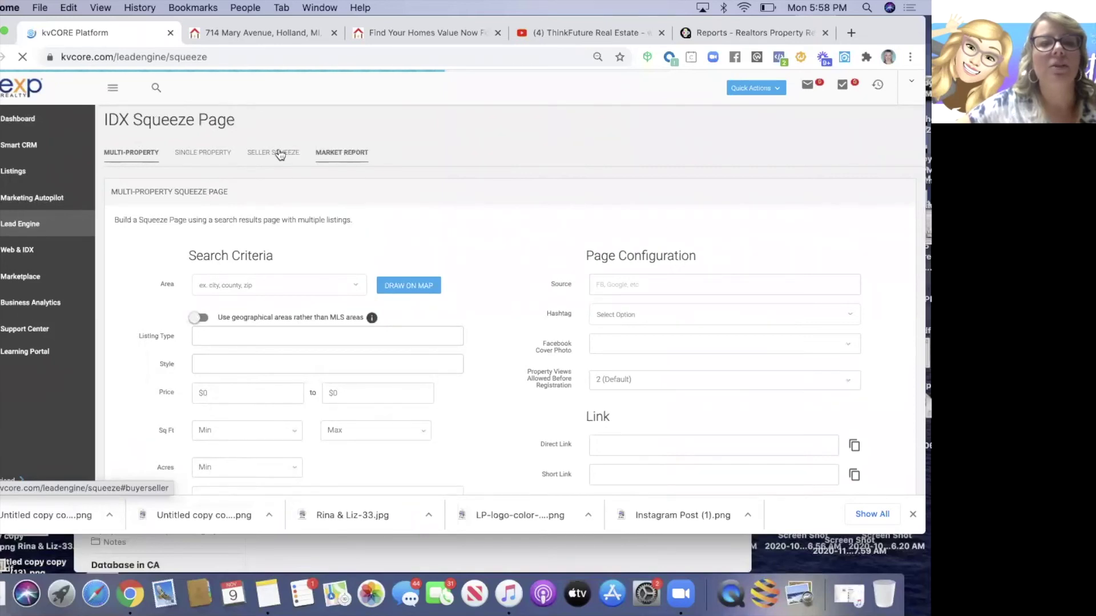
Step: On the Single Property form, enter source FB and paste listing ID 20046882
left_click(213, 154)
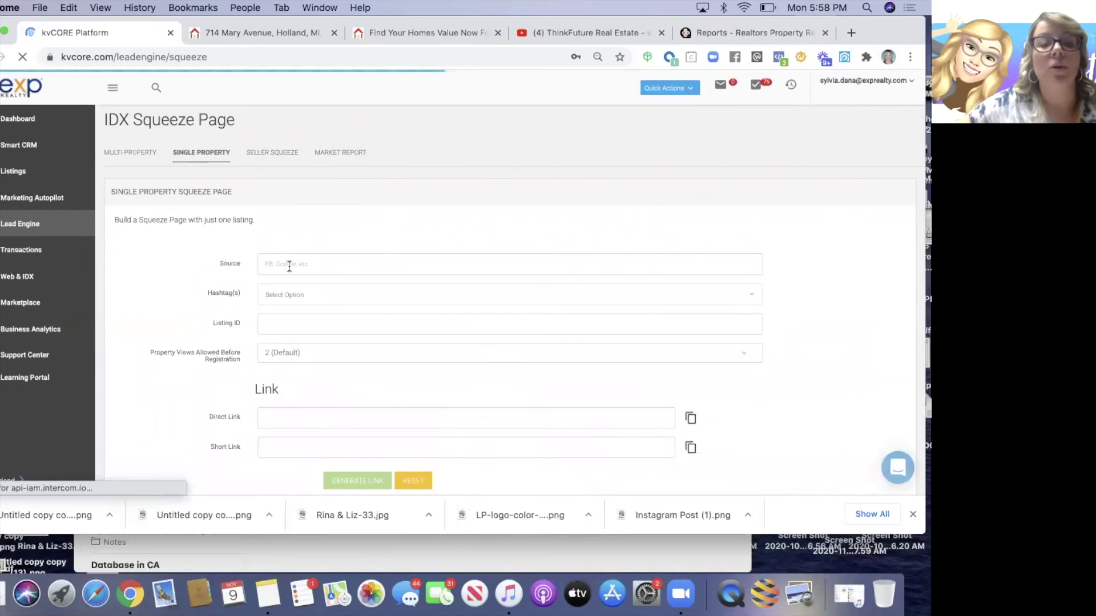
left_click(289, 266)
type("FB")
left_click(275, 324)
key("super+v")
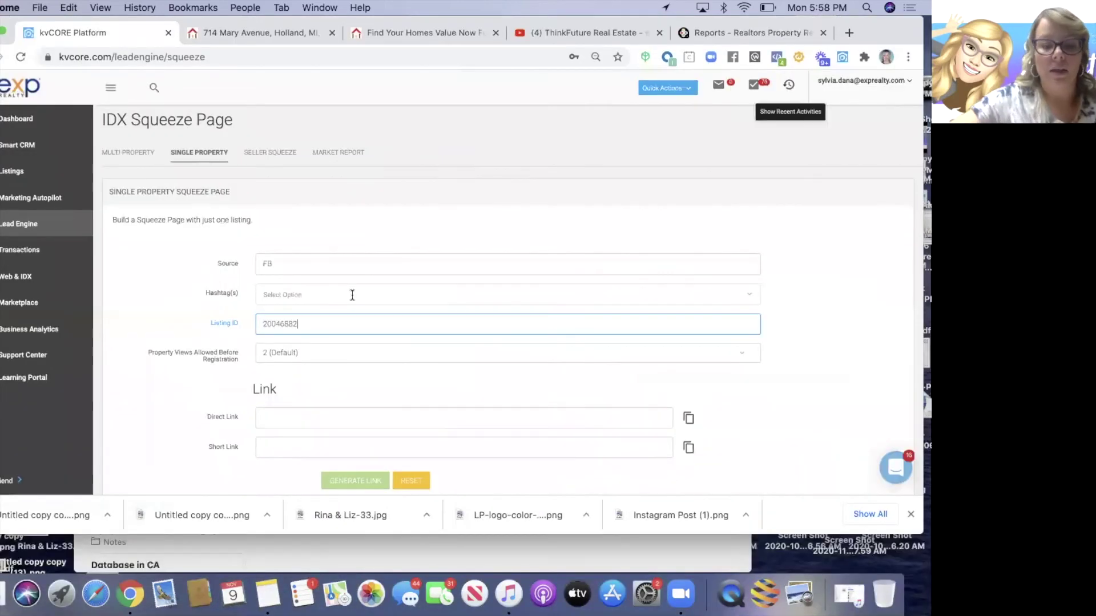
Step: Add the hashtags 714MaryAve and FacebookBuyer
left_click(353, 295)
type("71")
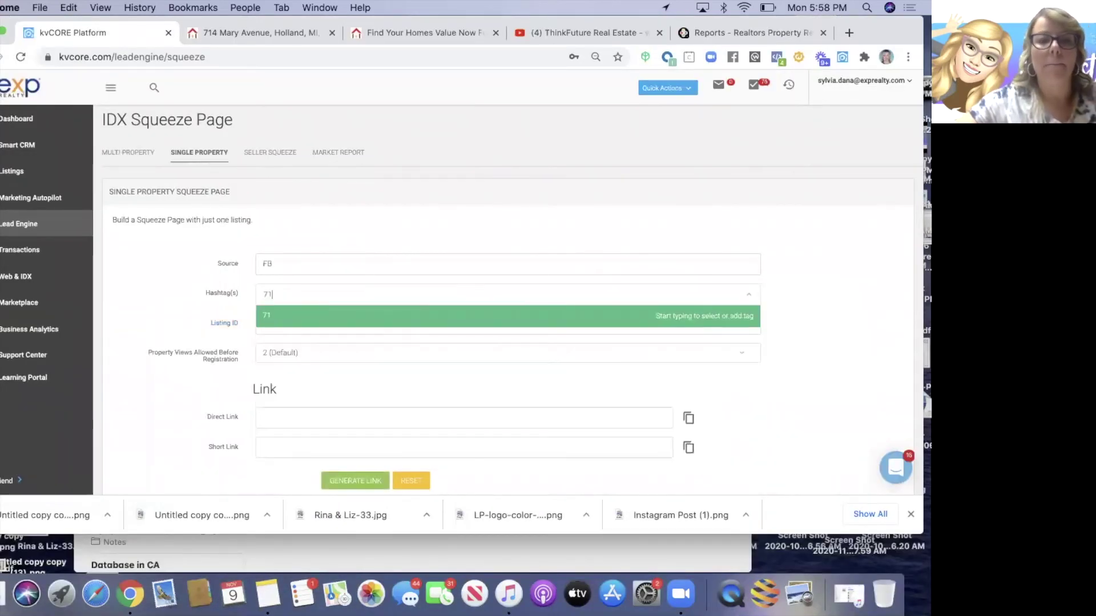
type("4MaryAve")
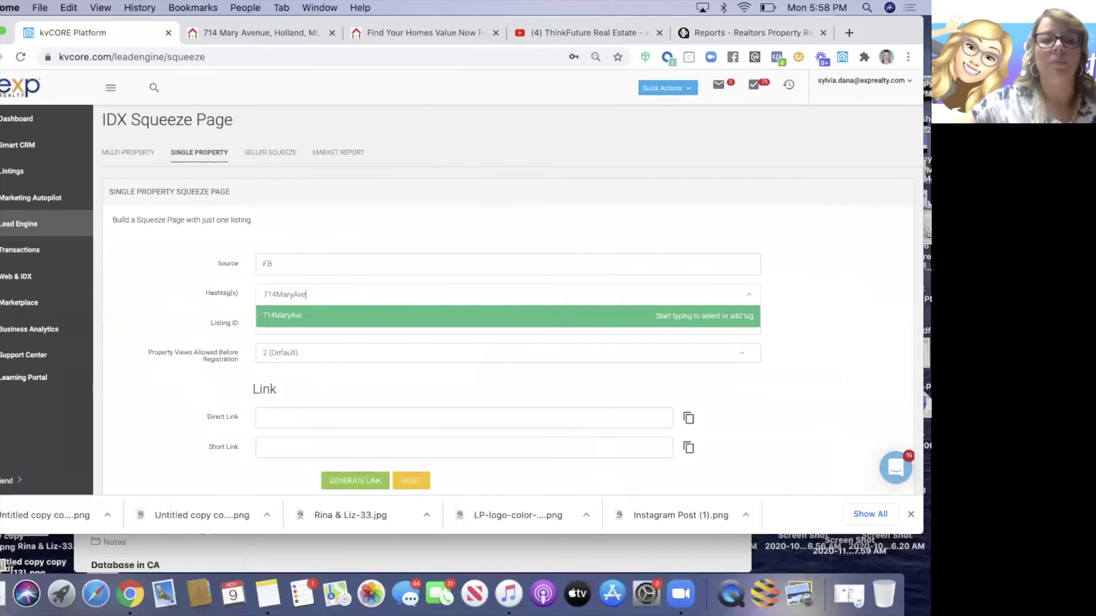
left_click(303, 315)
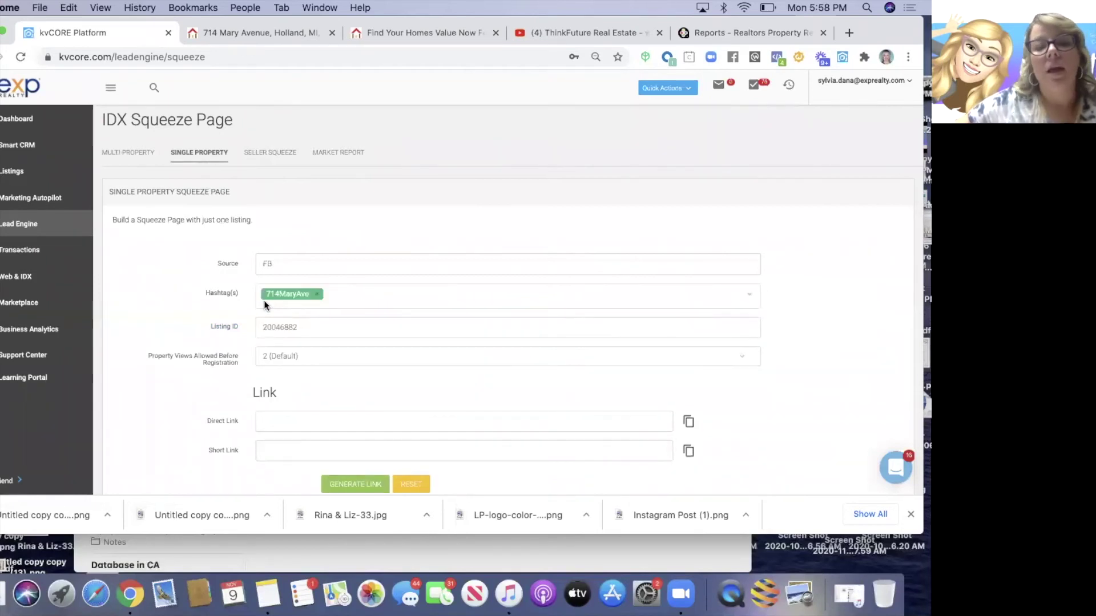
left_click(334, 296)
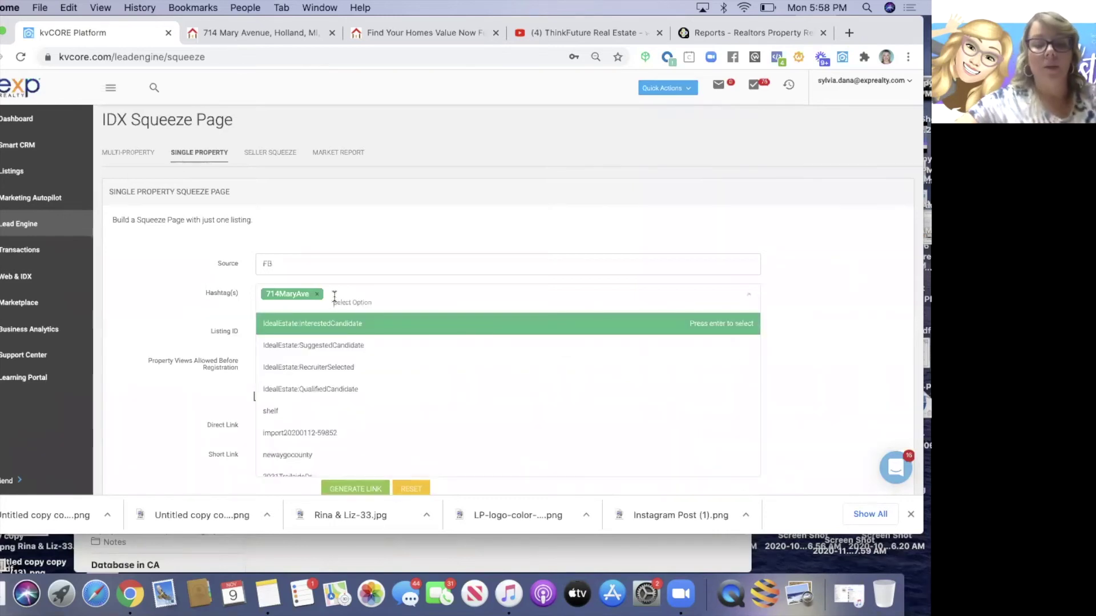
type("fa")
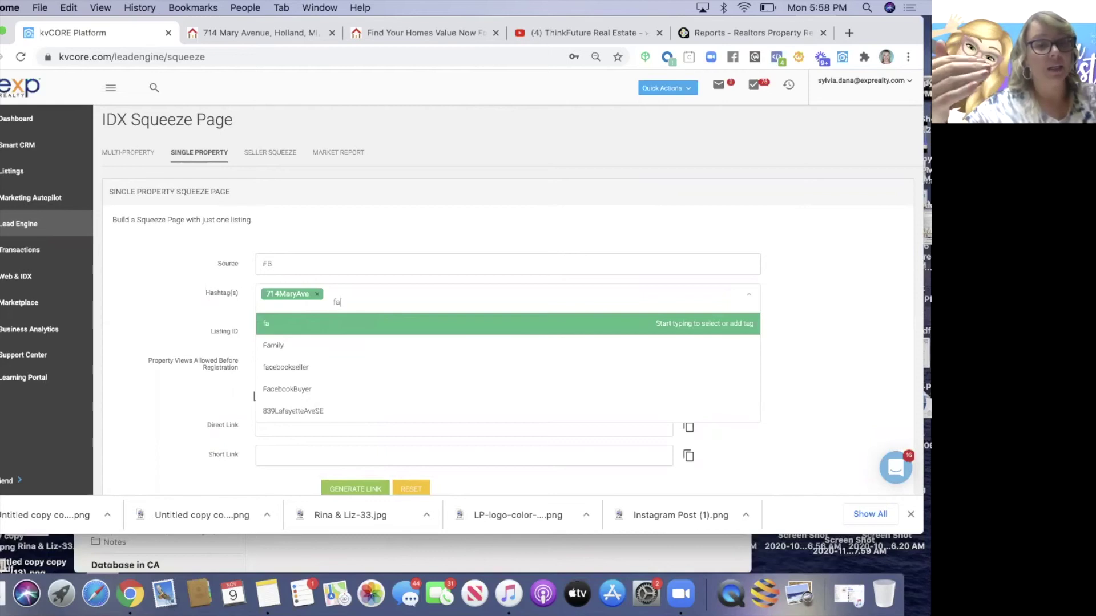
left_click(310, 388)
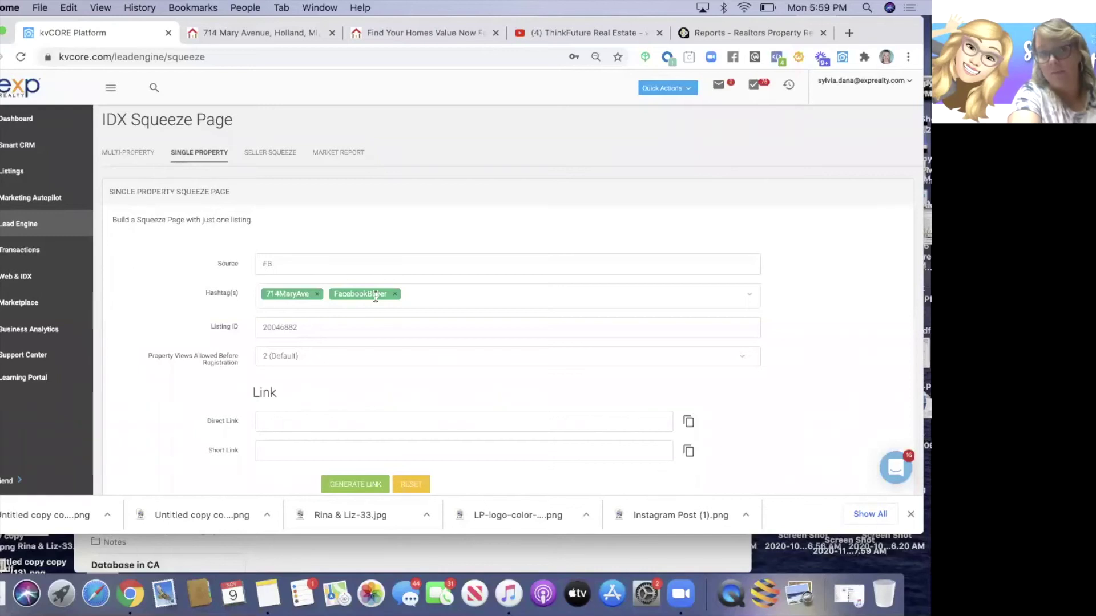
Step: Set Property Views Allowed Before Registration to 1 (Immediate), confirming it on a second look
left_click(307, 356)
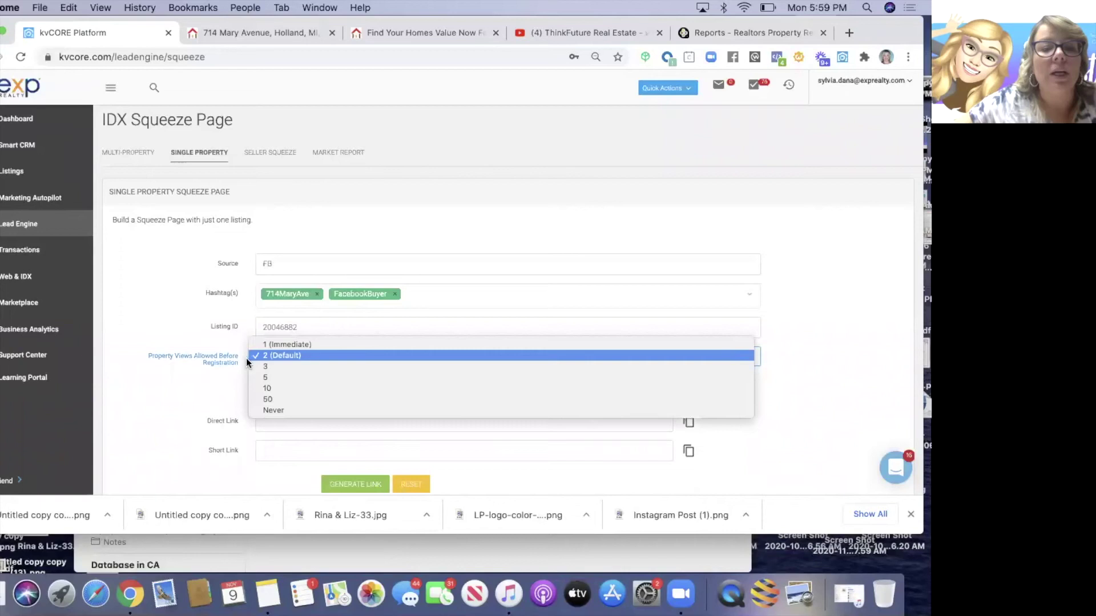
left_click(318, 345)
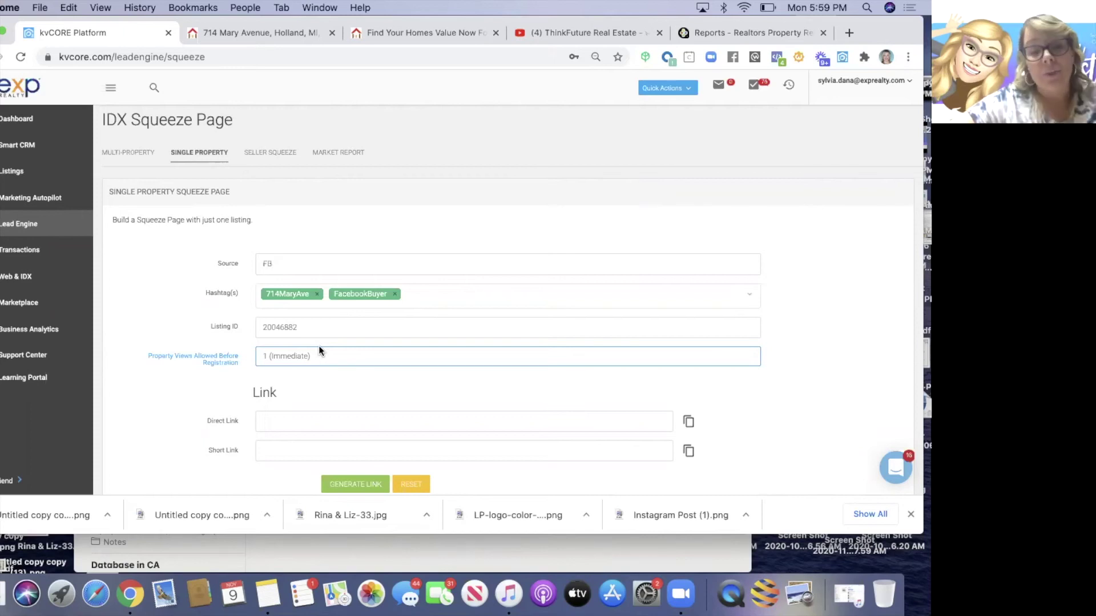
left_click(318, 356)
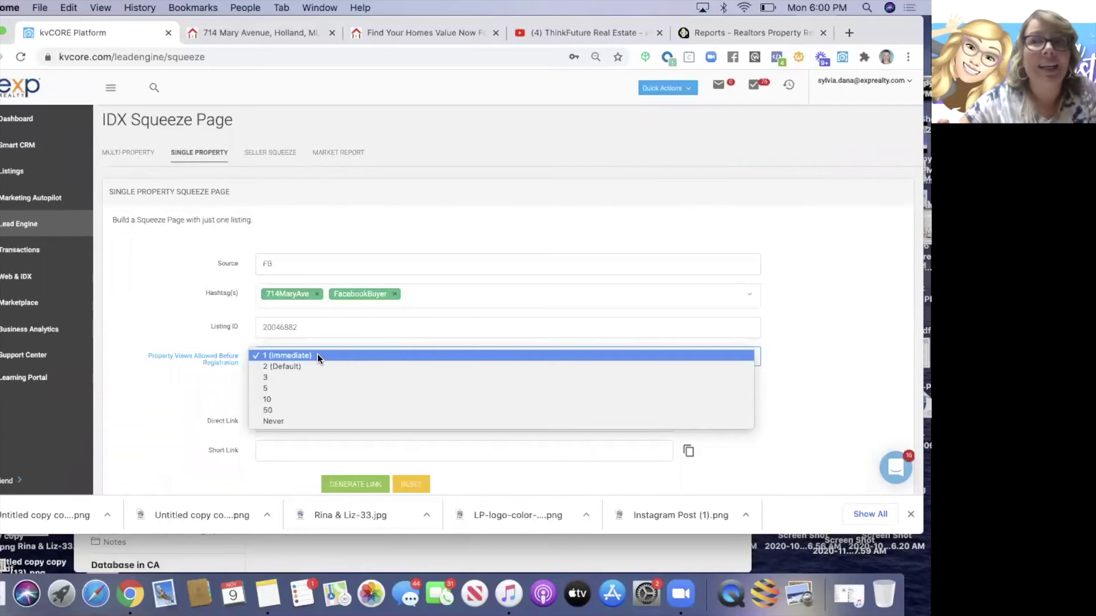
left_click(318, 354)
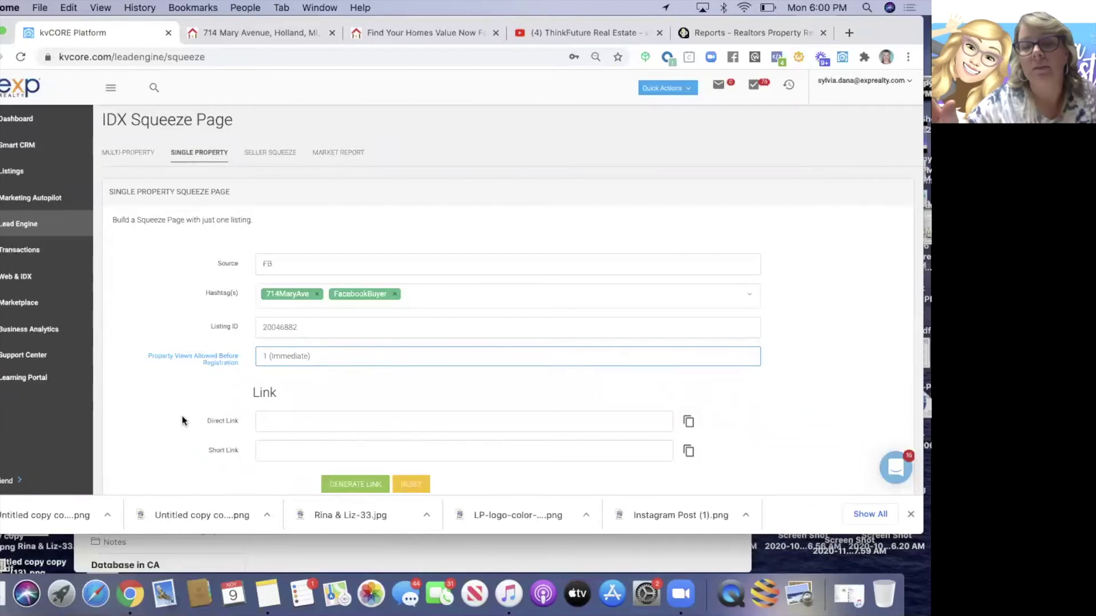
left_click(378, 489)
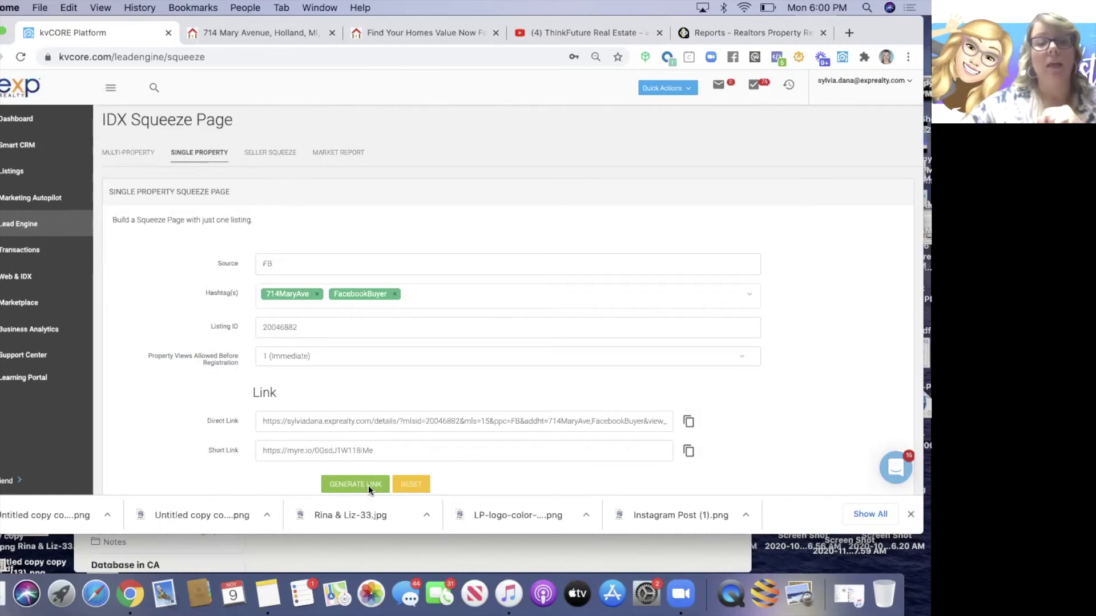
left_click(287, 422)
left_click_drag(342, 422, 373, 421)
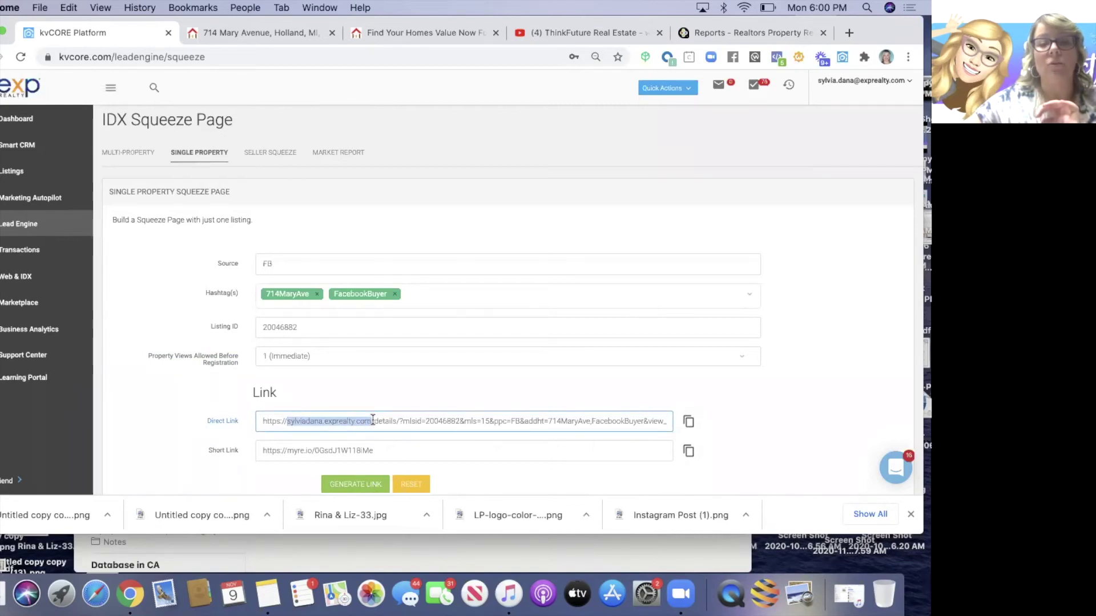
left_click(428, 421)
left_click(456, 421)
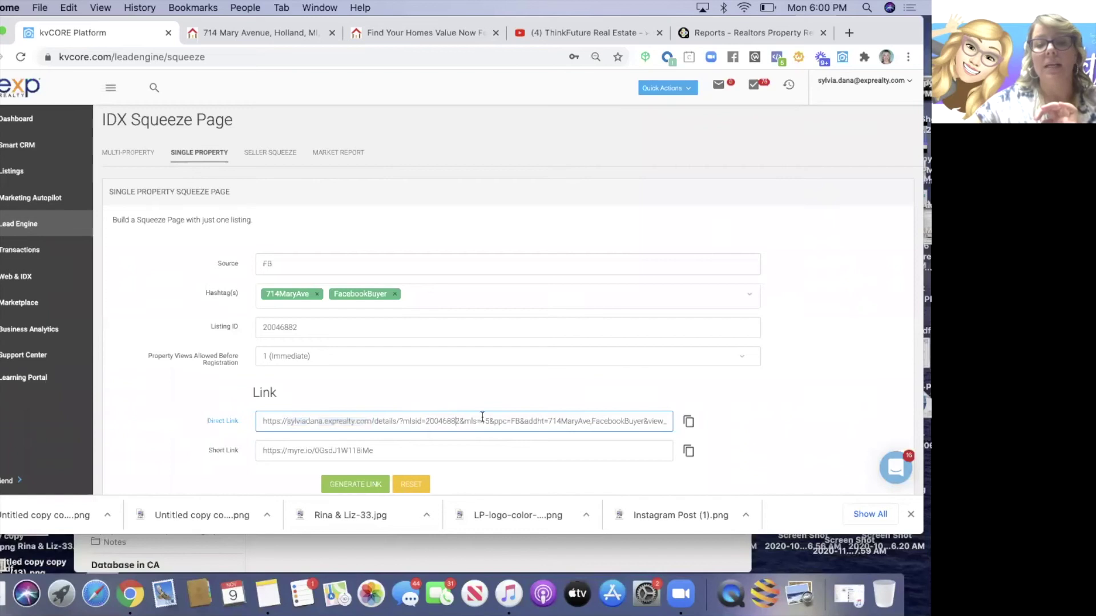
double_click(516, 421)
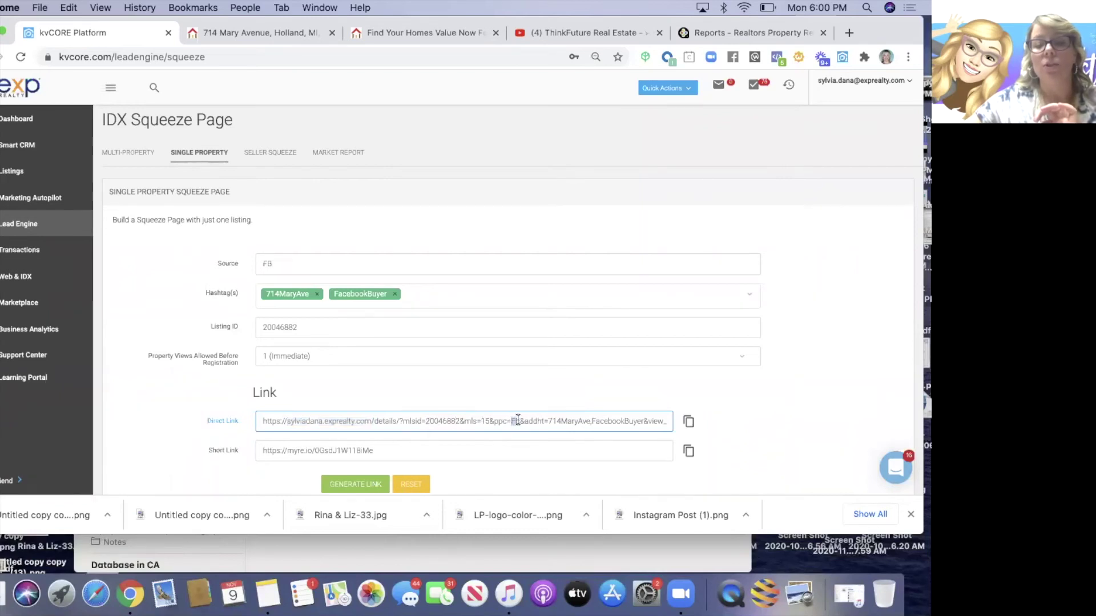
left_click_drag(548, 421, 660, 421)
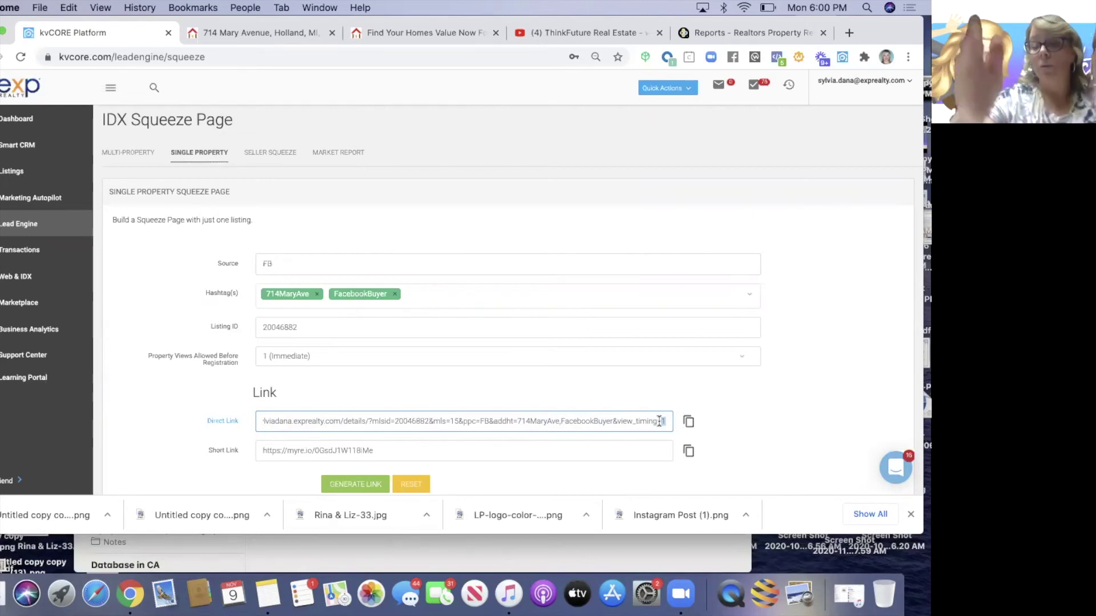
left_click(373, 444)
key("super+a")
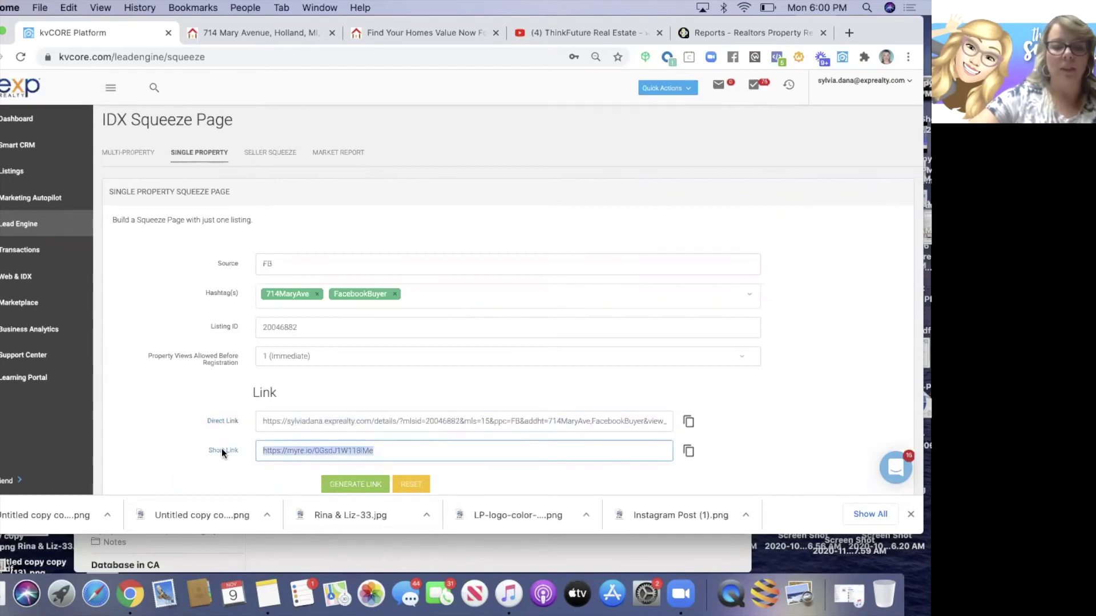
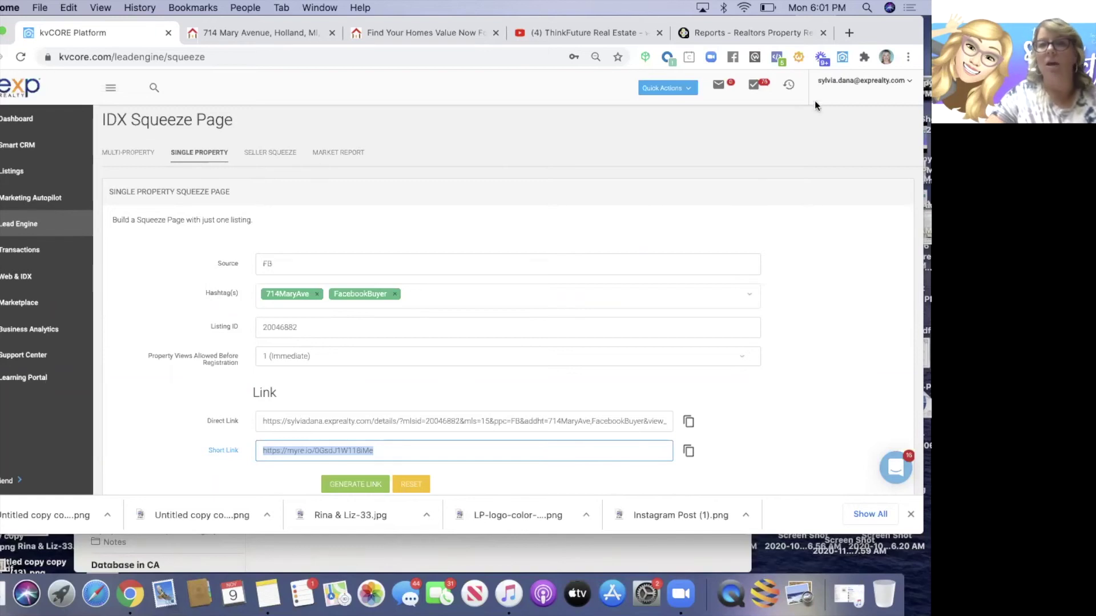
Step: Load the listing's copied myre.io short link in a new browser tab
left_click(849, 36)
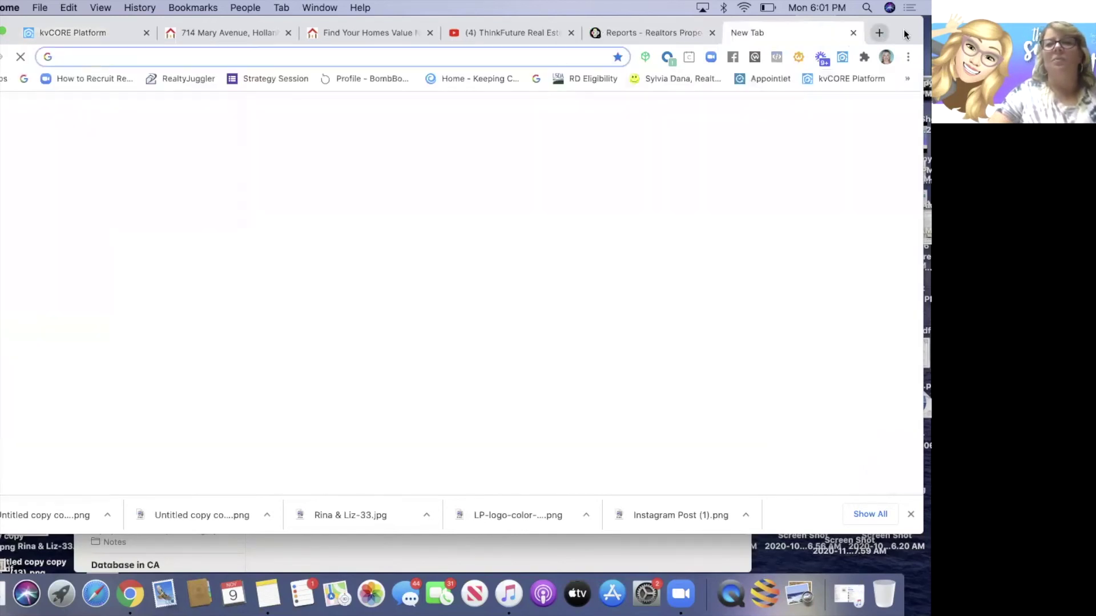
left_click_drag(907, 36, 905, 66)
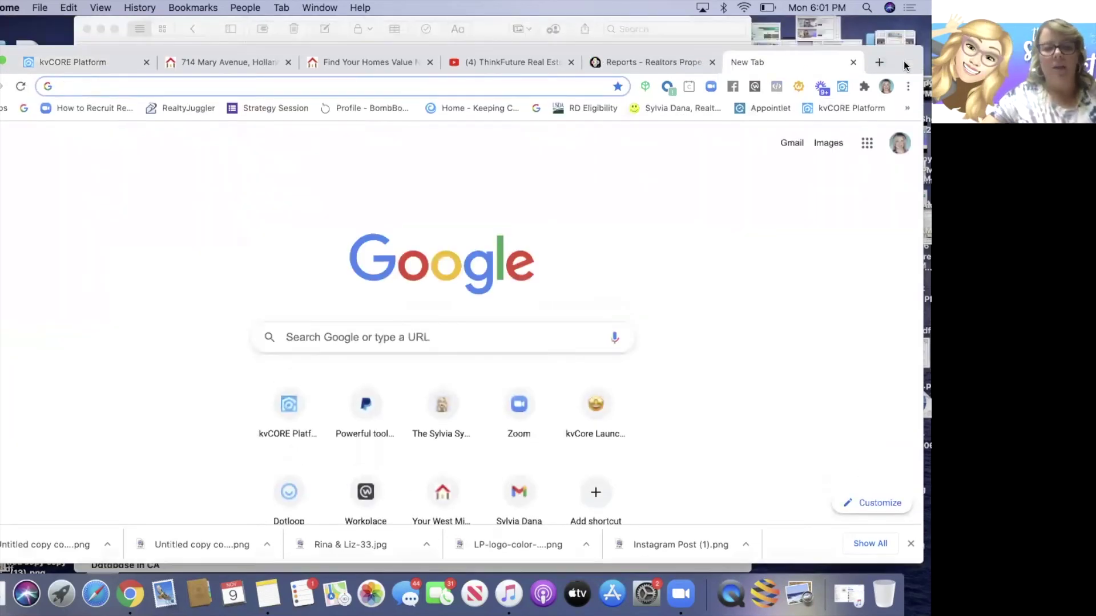
type("https://myre.io/0GsdJ1W118iMe")
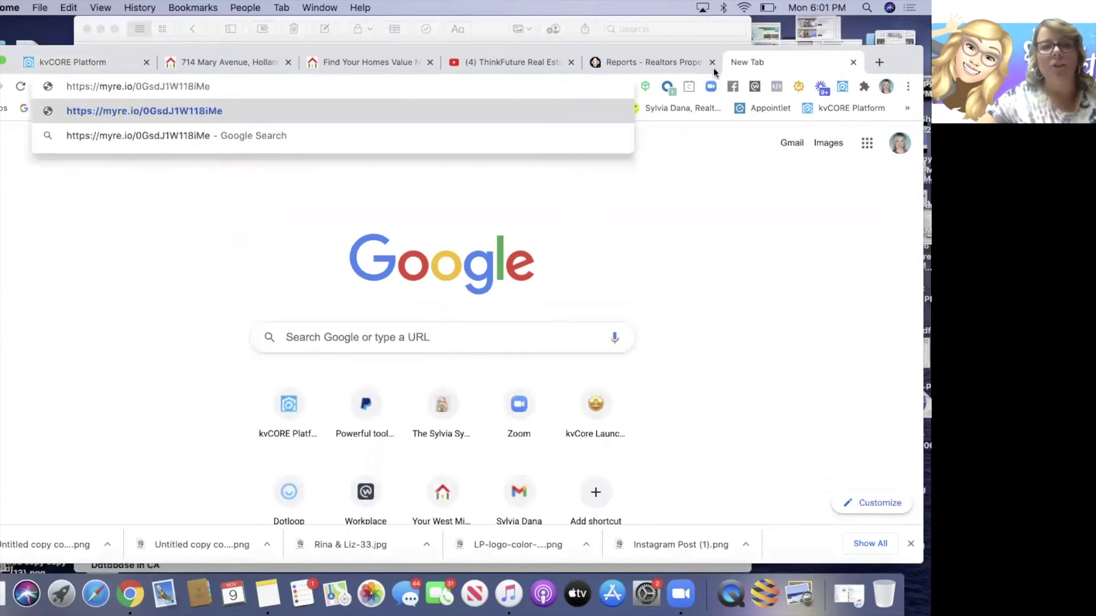
left_click(218, 110)
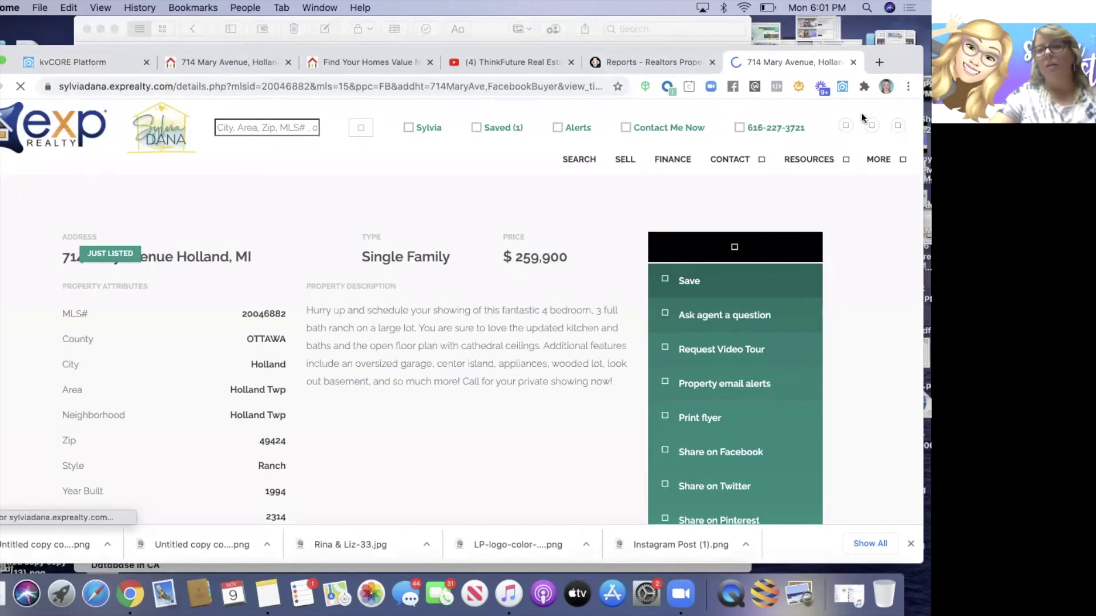
left_click_drag(896, 64, 896, 39)
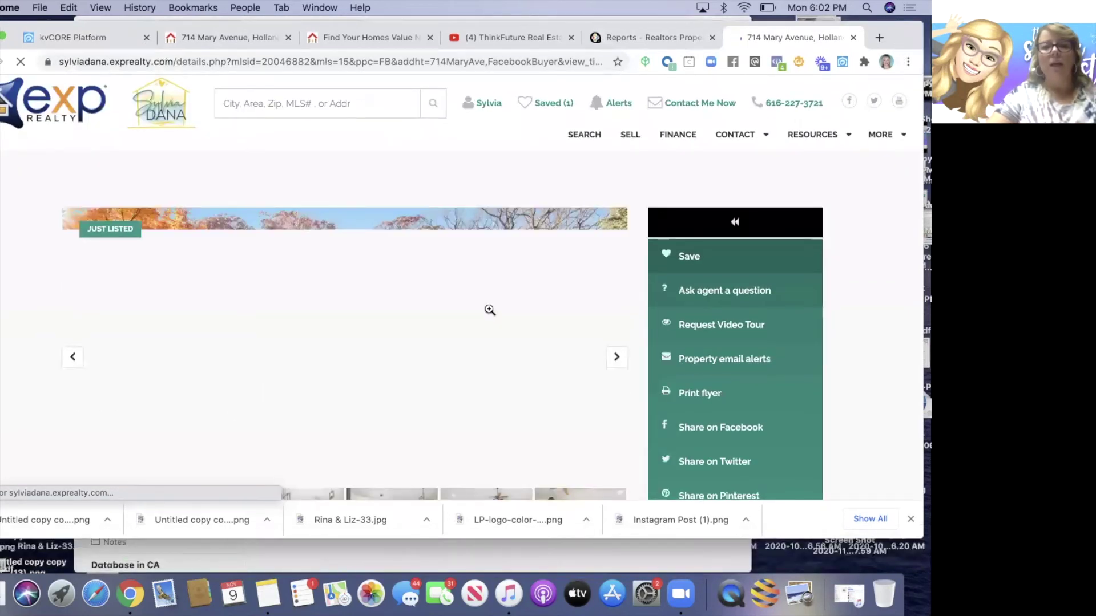
scroll(490, 310, "down", 5)
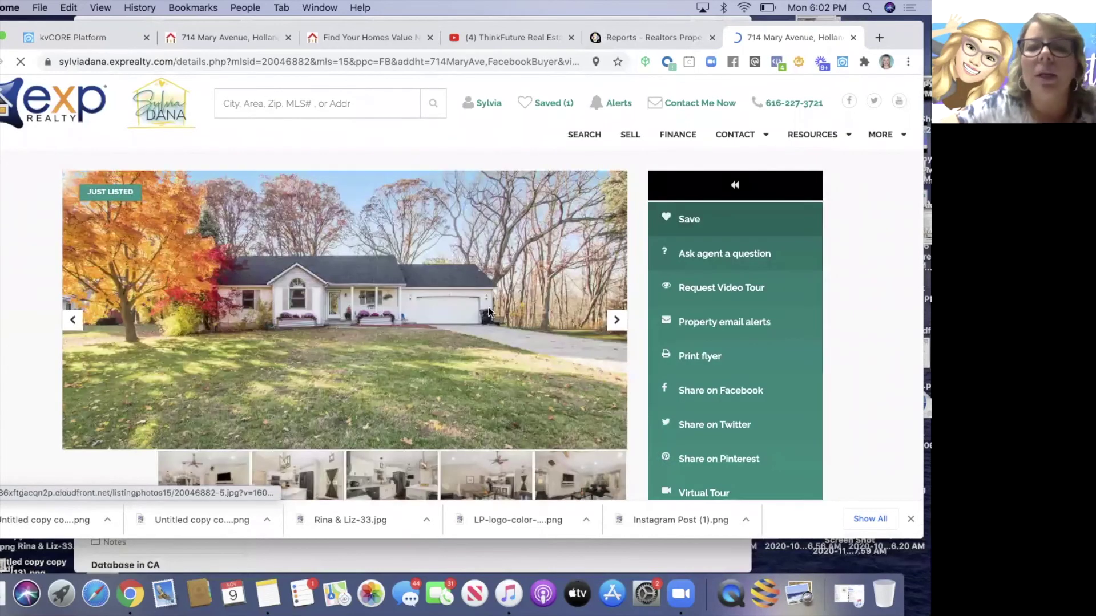
scroll(489, 313, "down", 8)
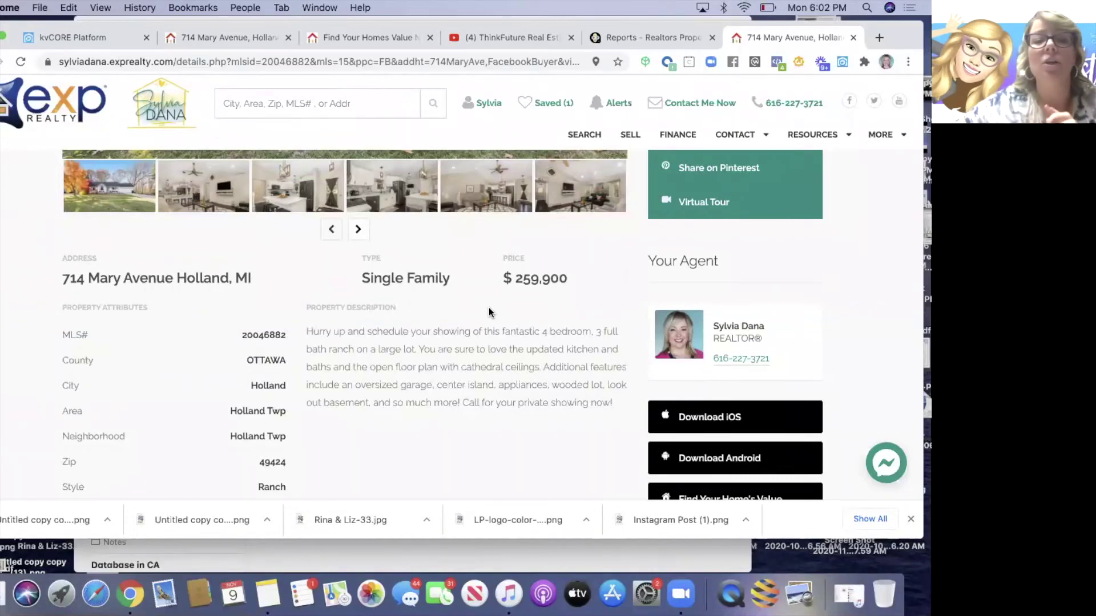
scroll(488, 307, "up", 1)
scroll(489, 310, "up", 5)
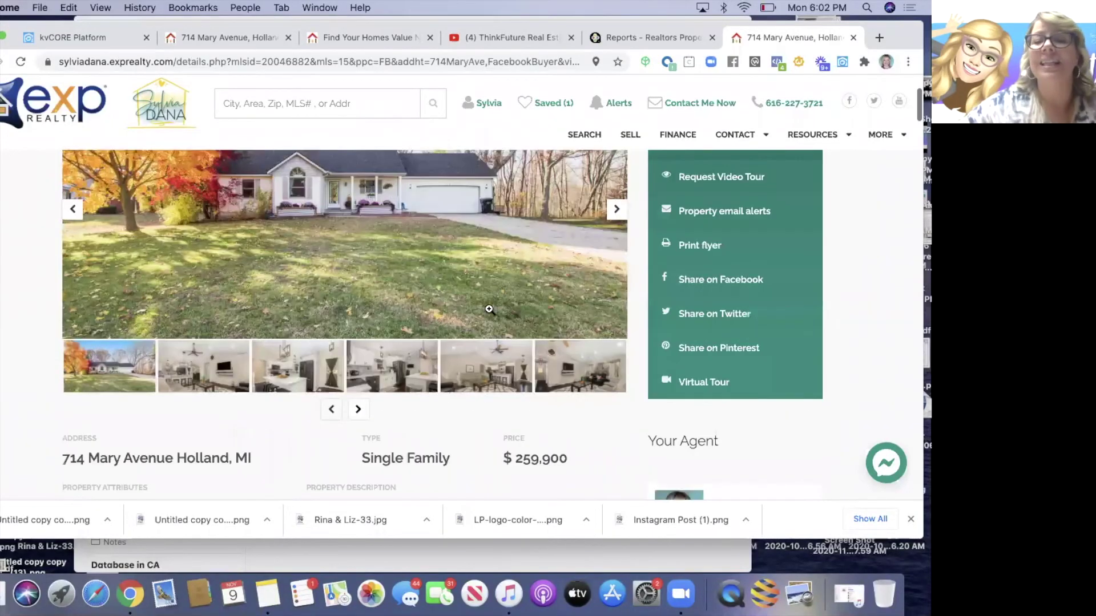
scroll(489, 310, "up", 1)
key("super+grave")
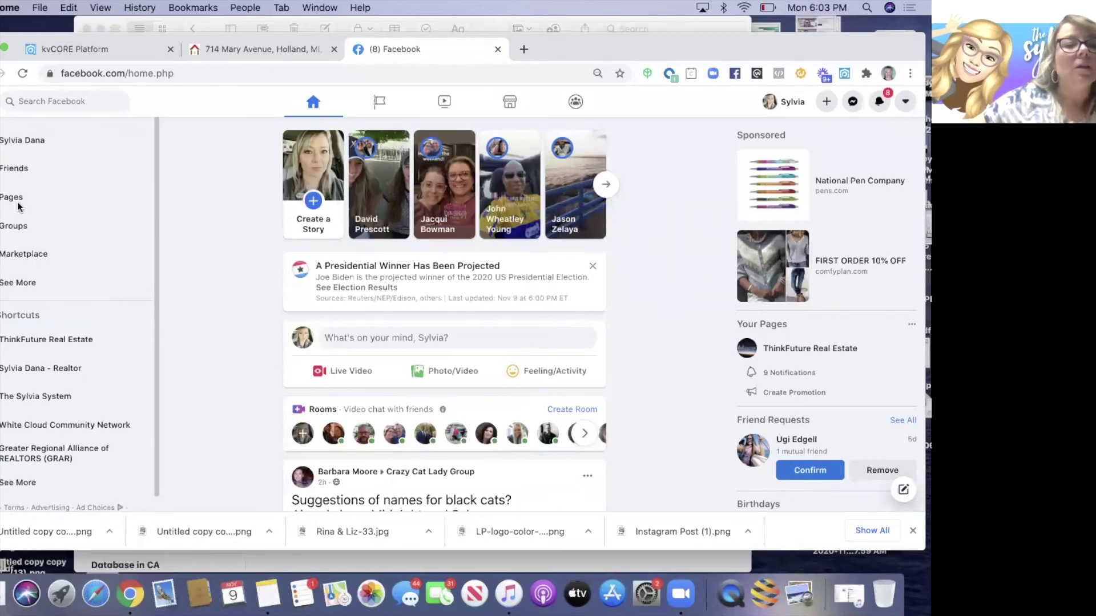
Step: Go to the business Page's Publishing Tools and start a new Page post
left_click(16, 375)
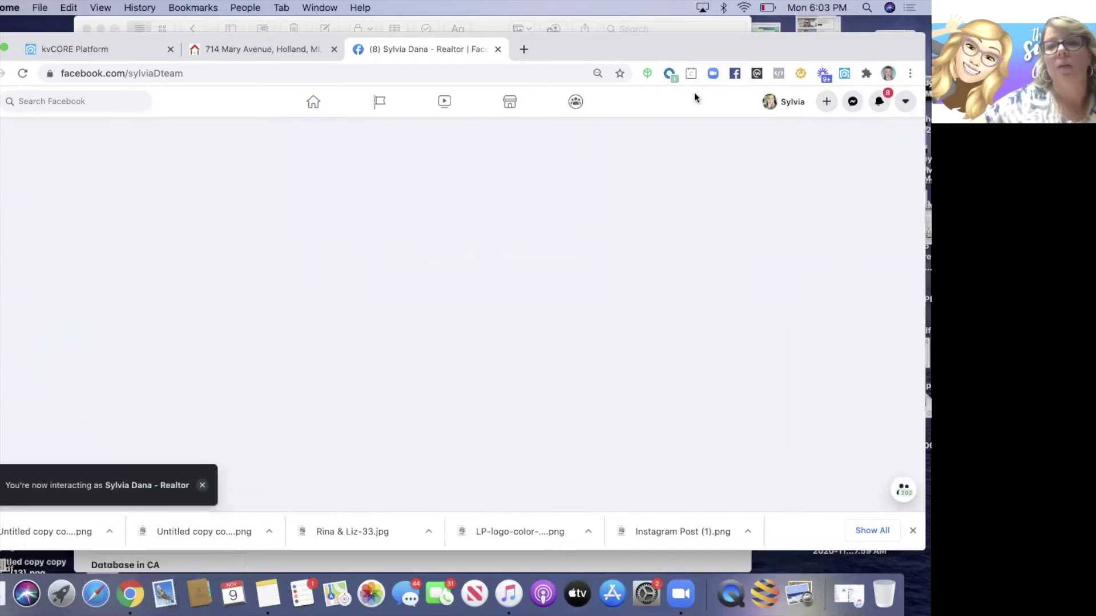
left_click_drag(709, 51, 711, 38)
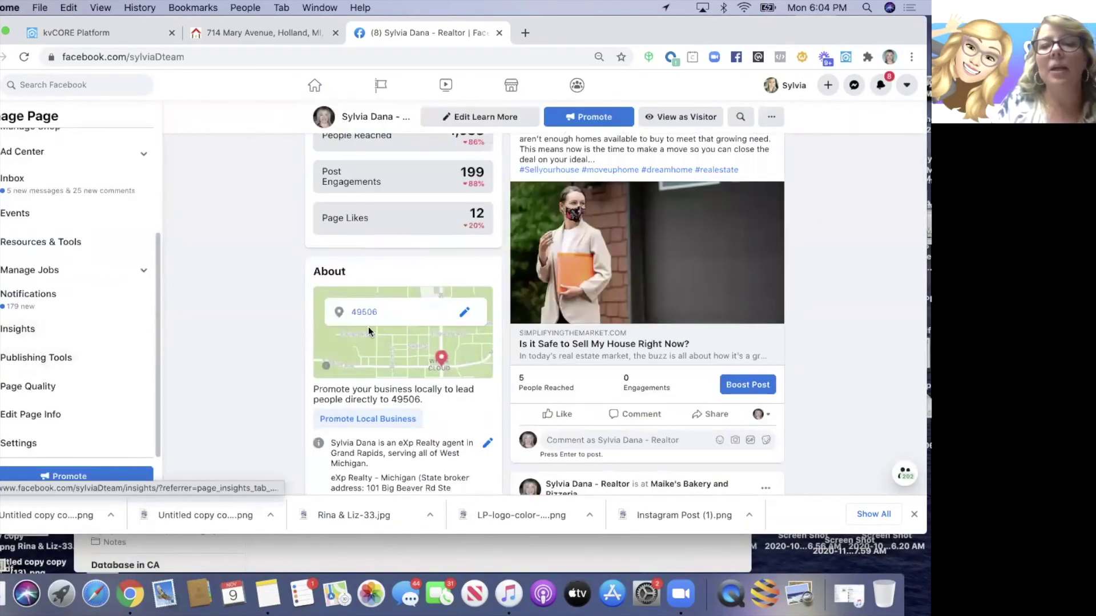
scroll(681, 268, "up", 5)
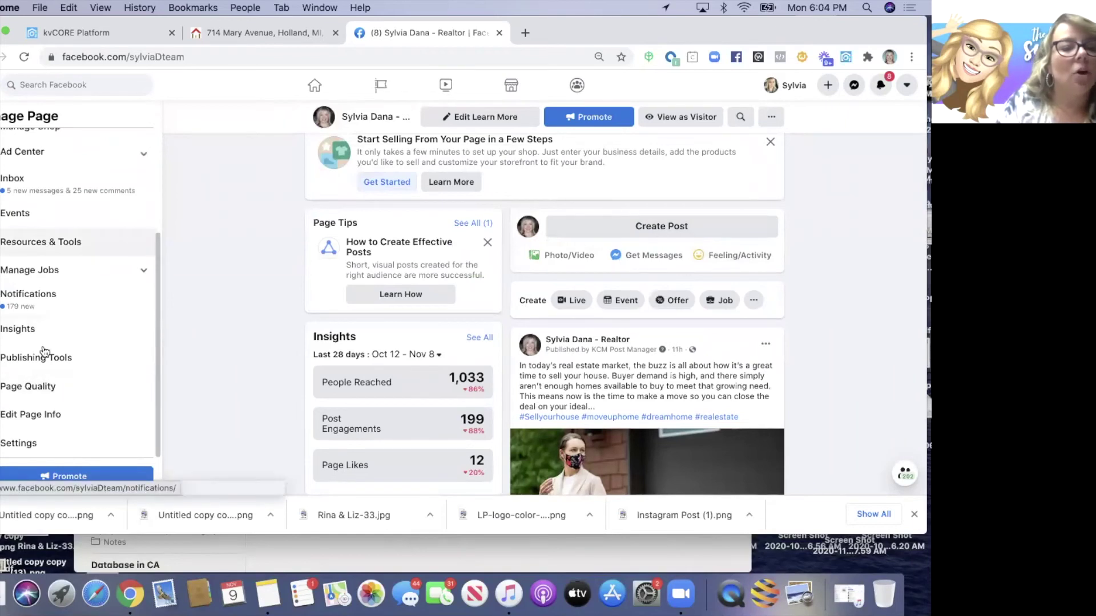
left_click(41, 359)
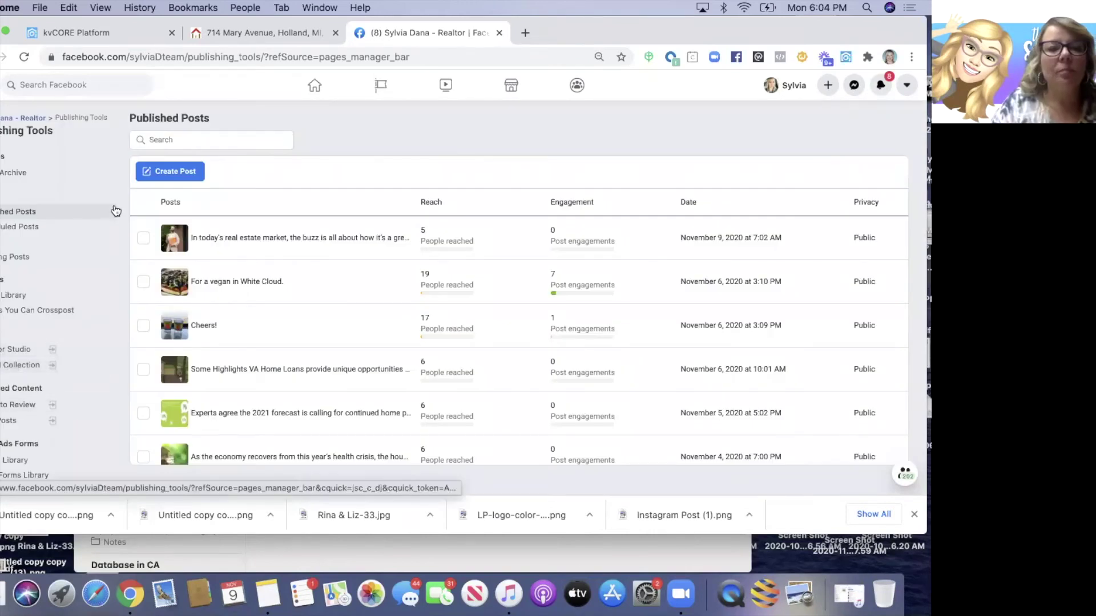
left_click(164, 172)
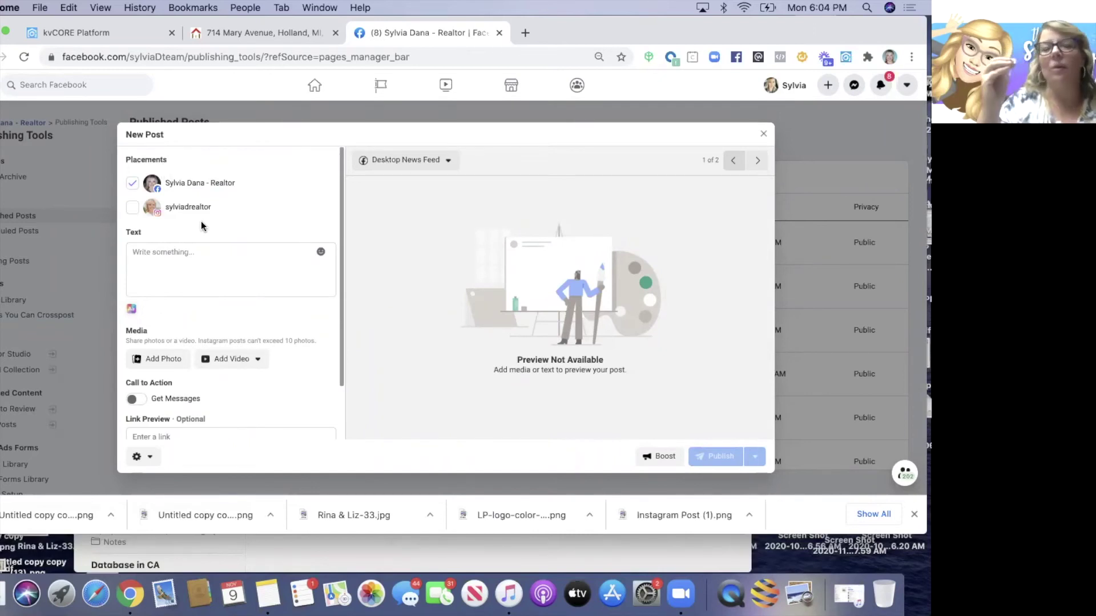
left_click(169, 256)
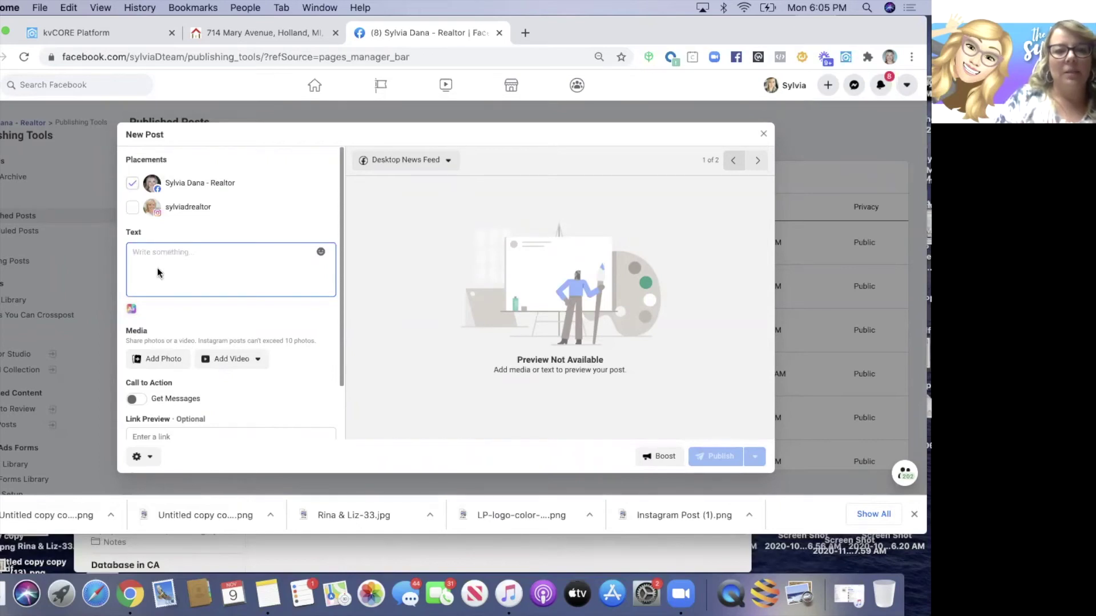
type("https://myre.io/0GsdJ1W118iMe")
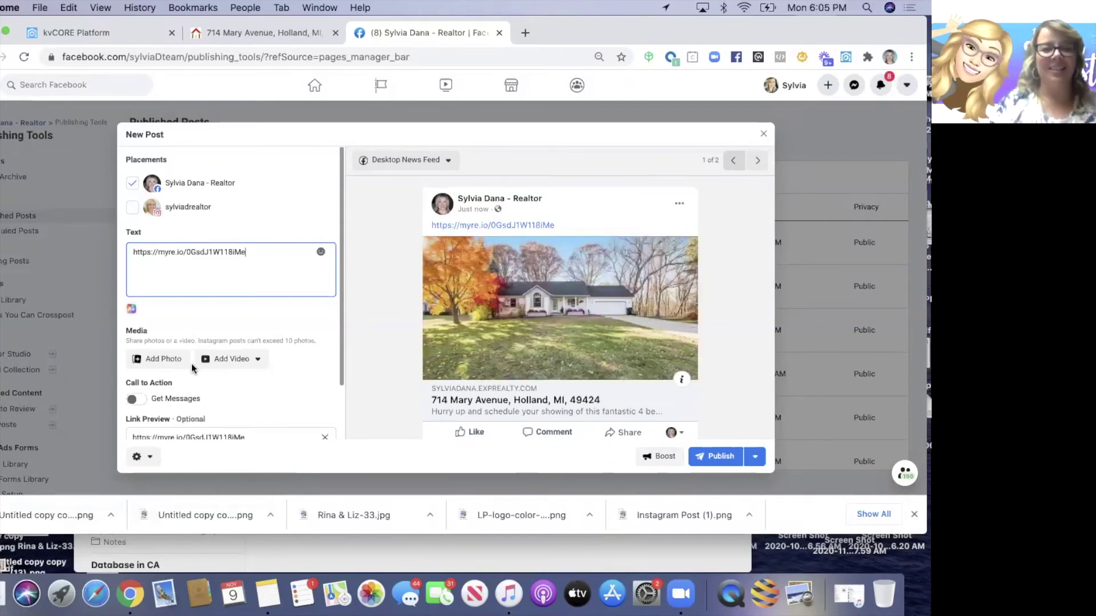
scroll(165, 337, "down", 3)
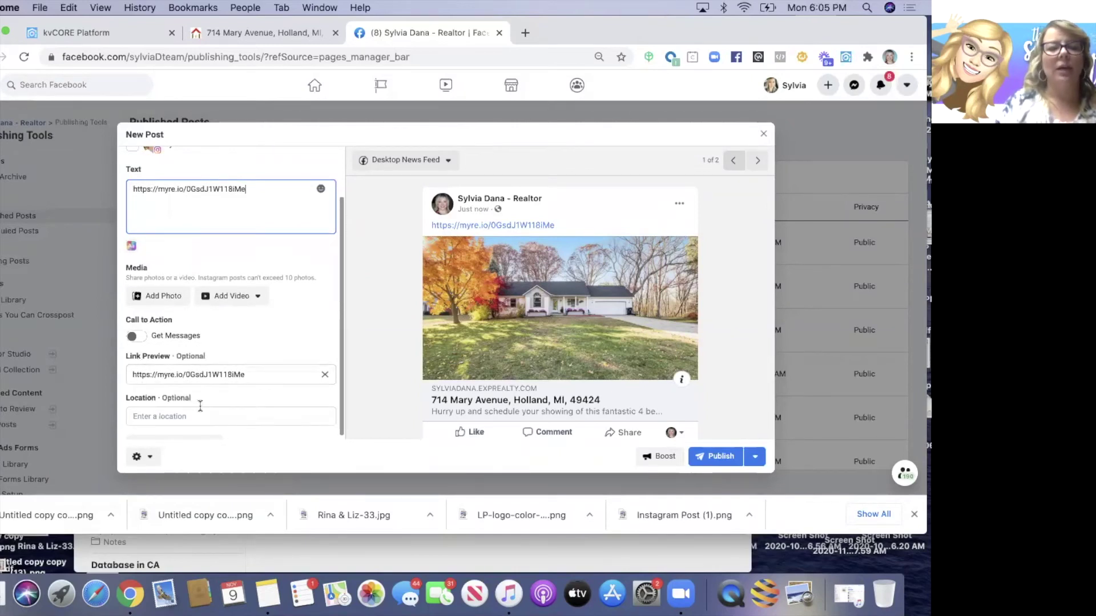
scroll(200, 403, "up", 3)
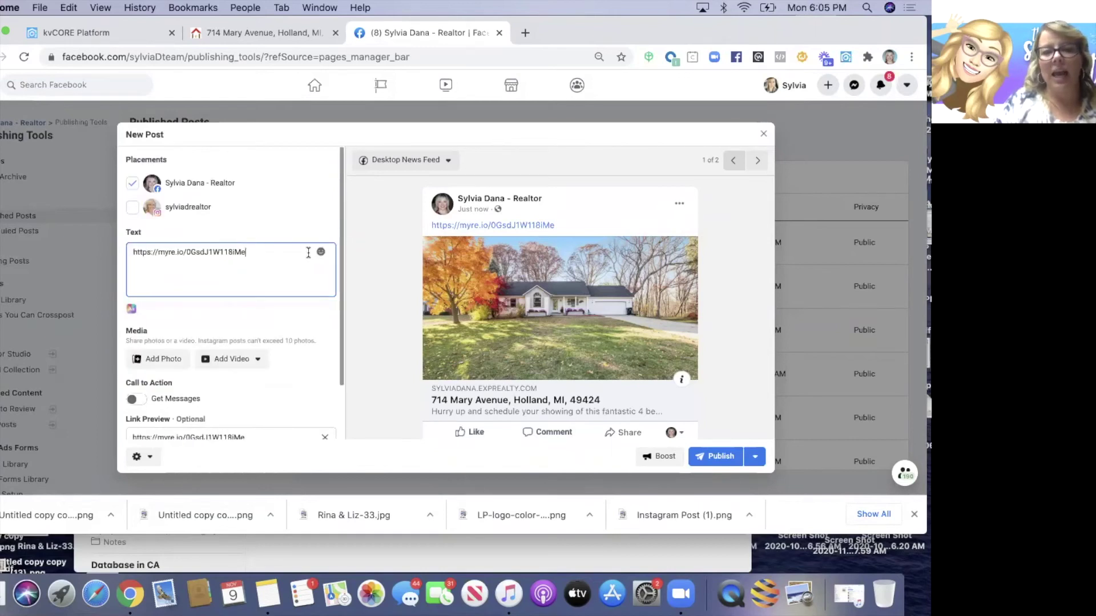
left_click_drag(271, 253, 112, 251)
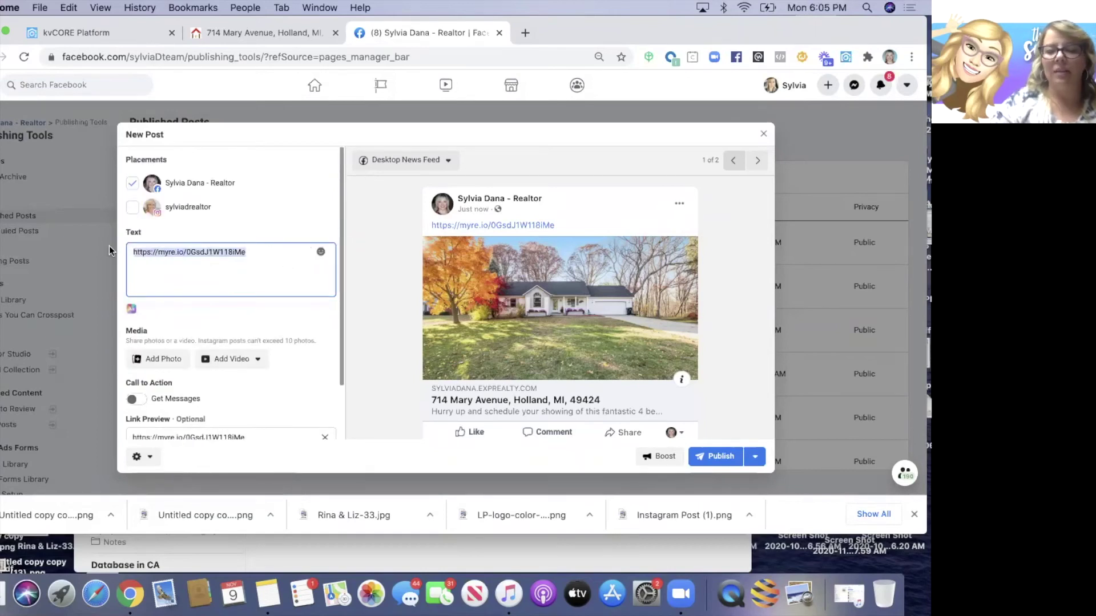
key("Right")
key("BackSpace")
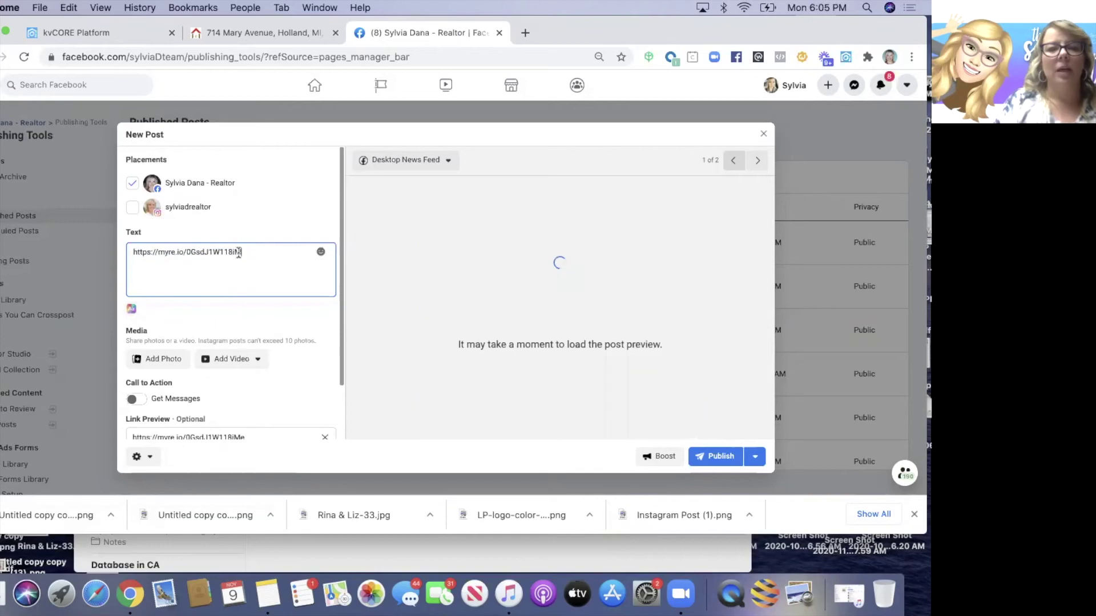
left_click_drag(245, 252, 121, 251)
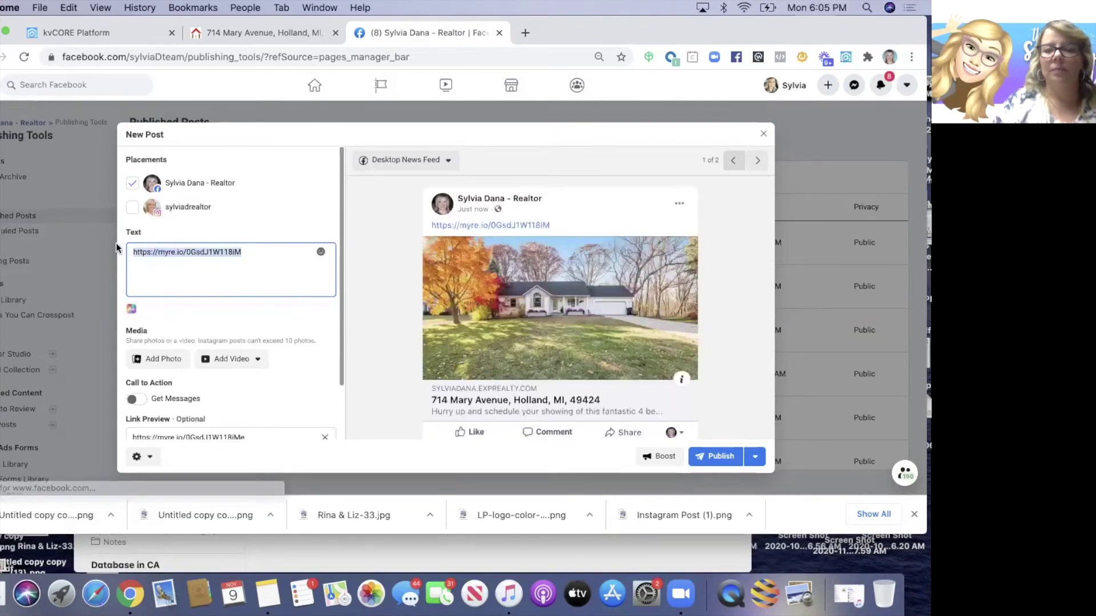
key("BackSpace")
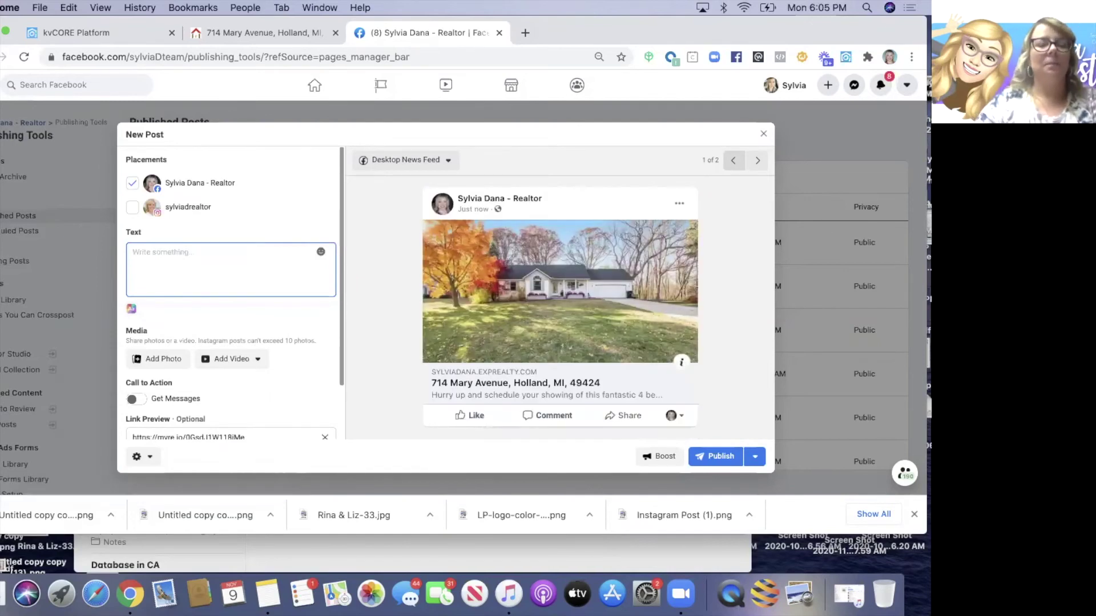
Step: Write the pitch: cathedral ceilings, over-sized garage, large lot, 4 full baths, kitchen island, private showing invite
type("LOV")
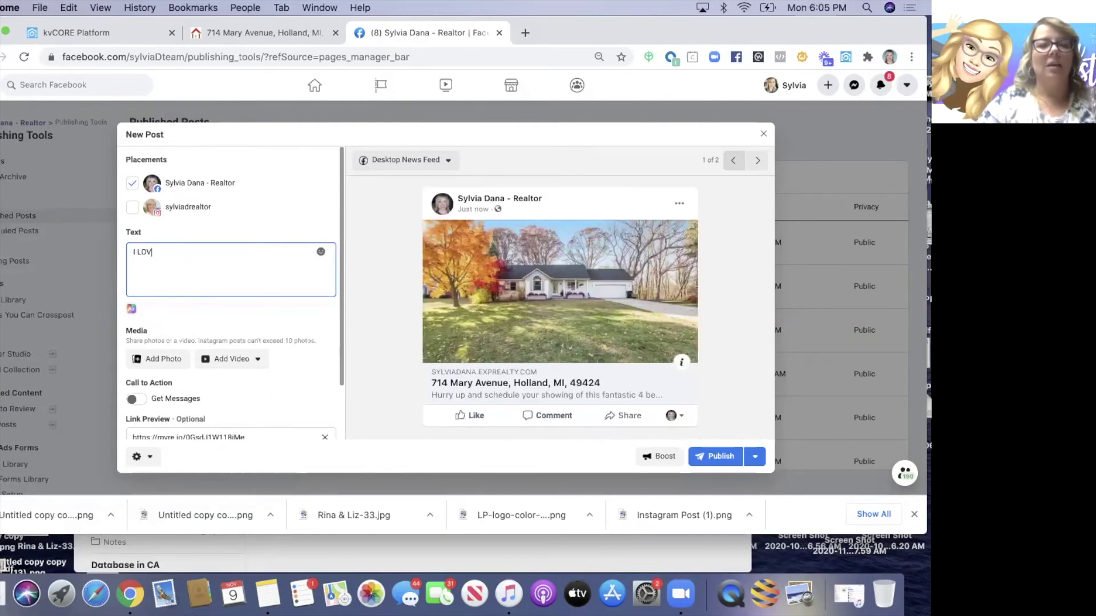
type("E this new")
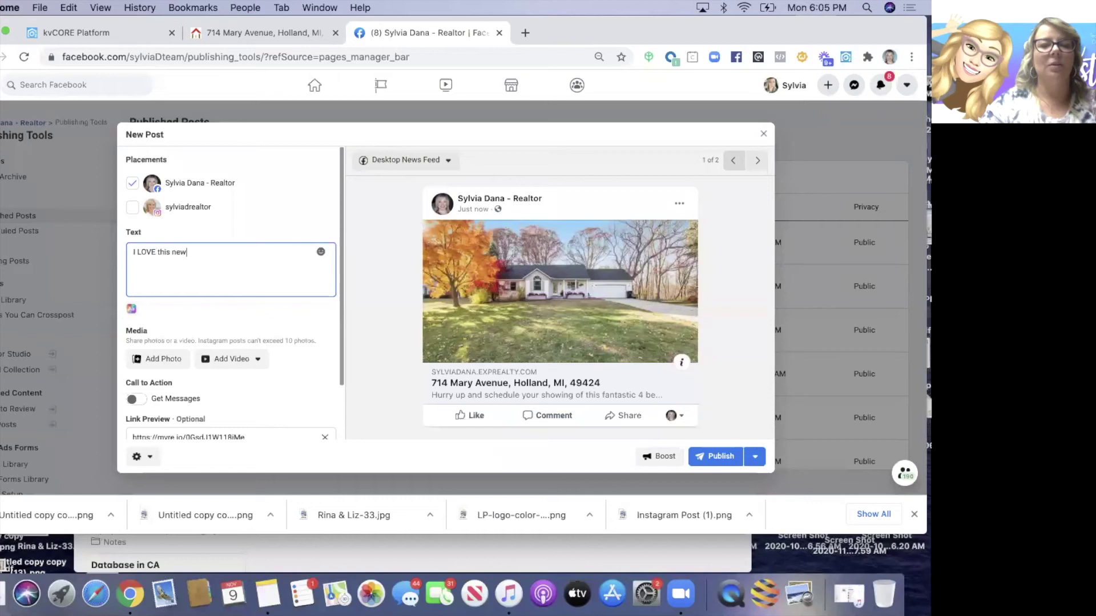
type(" listing in Holland! Cathedral ceiling")
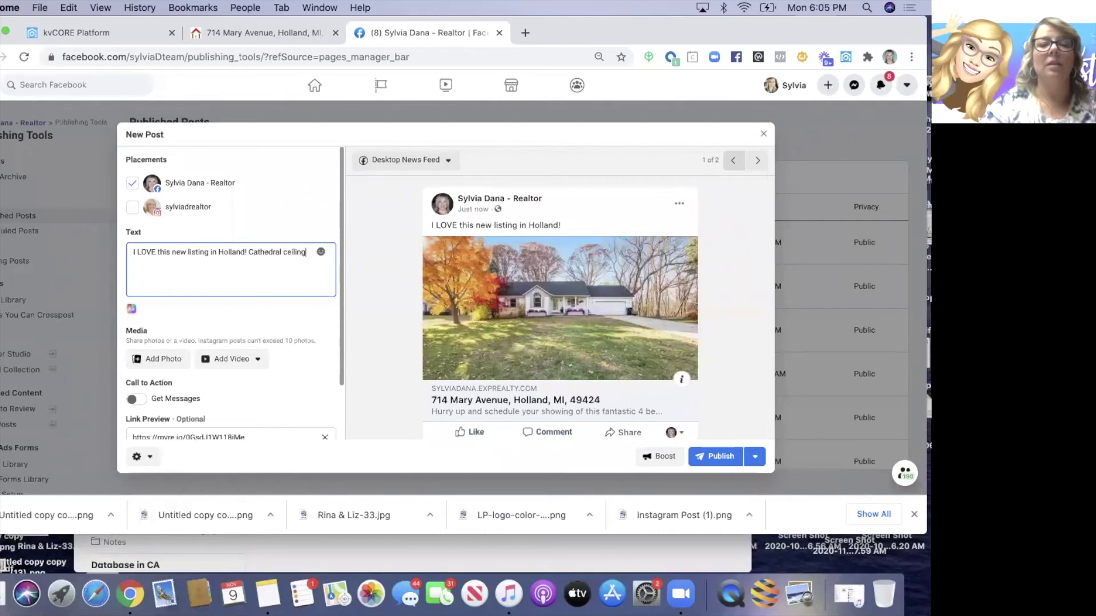
type("s, over")
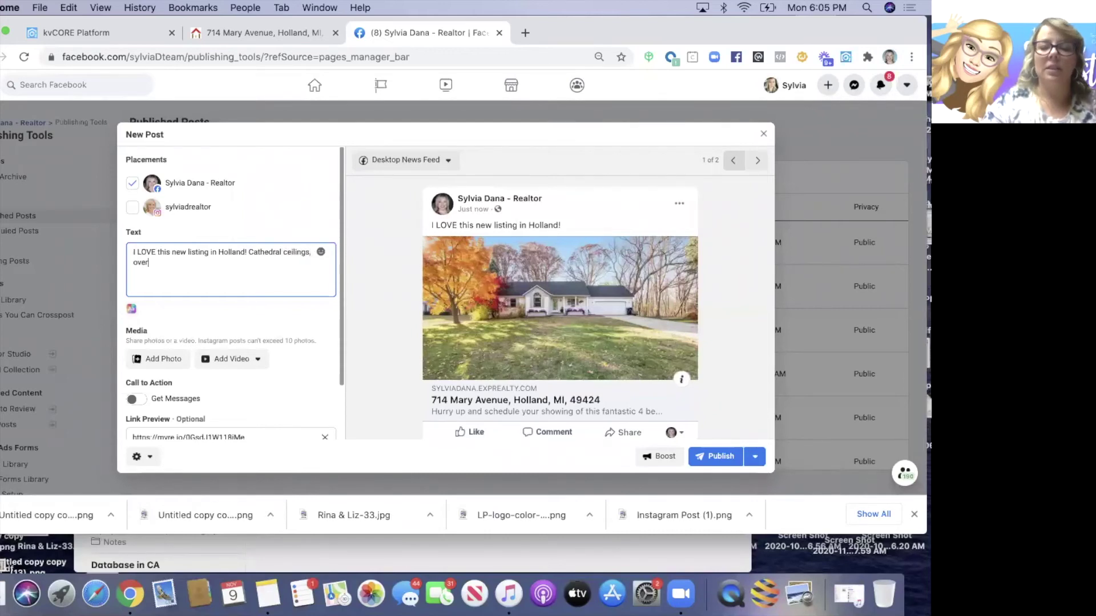
type("-sized ")
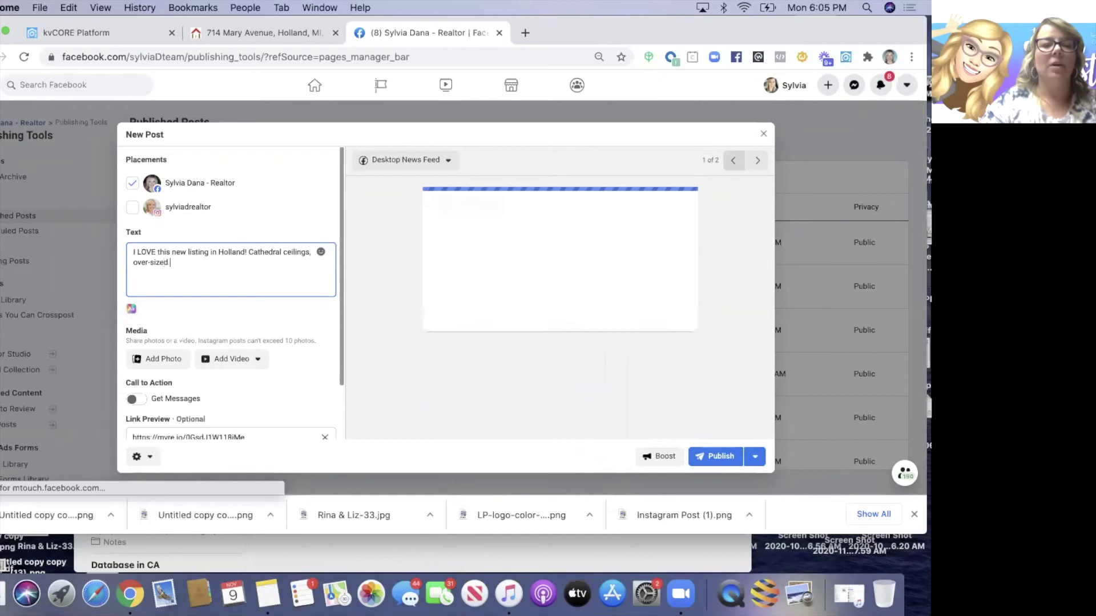
type("garage, large lot,")
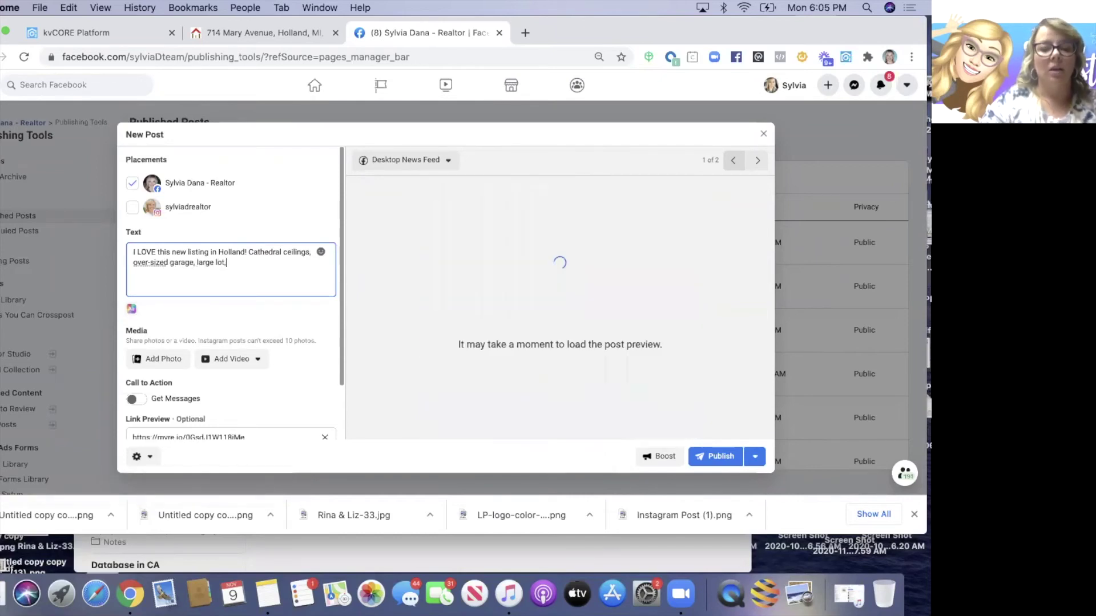
type(" 4 beds, 3 baths")
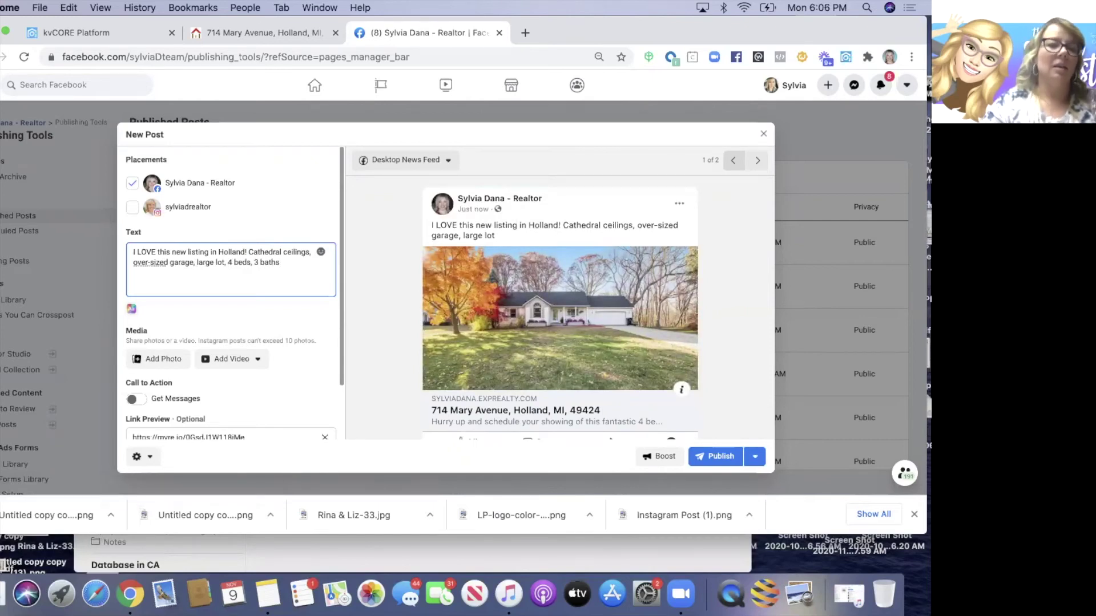
left_click(259, 261)
type("full")
key("Down")
type(", center kitchen isl")
key("BackSpace")
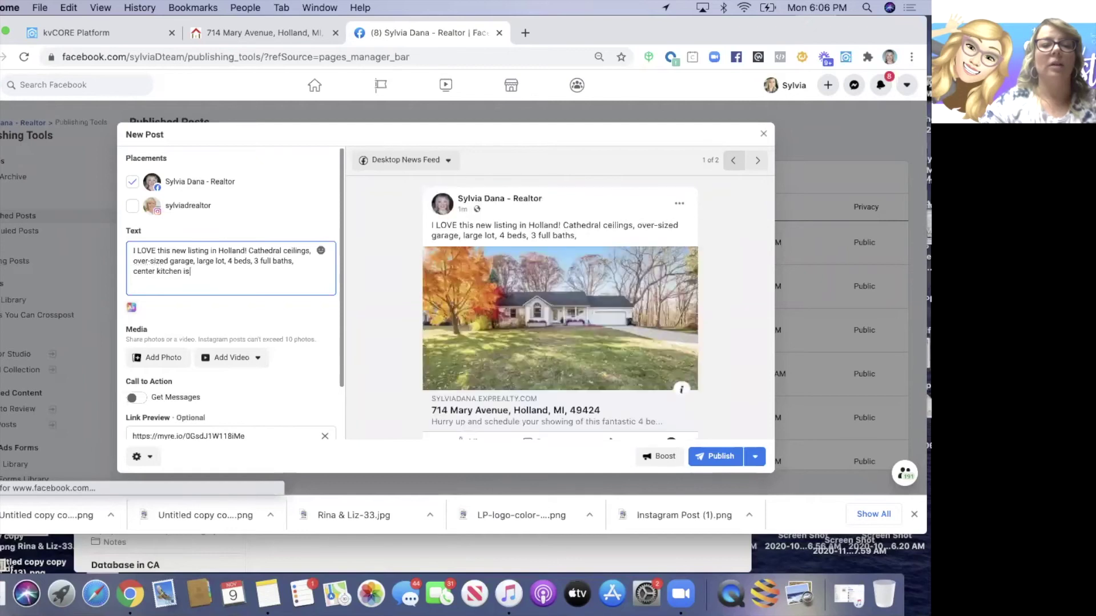
type("land...the works! Call me for a private showing!")
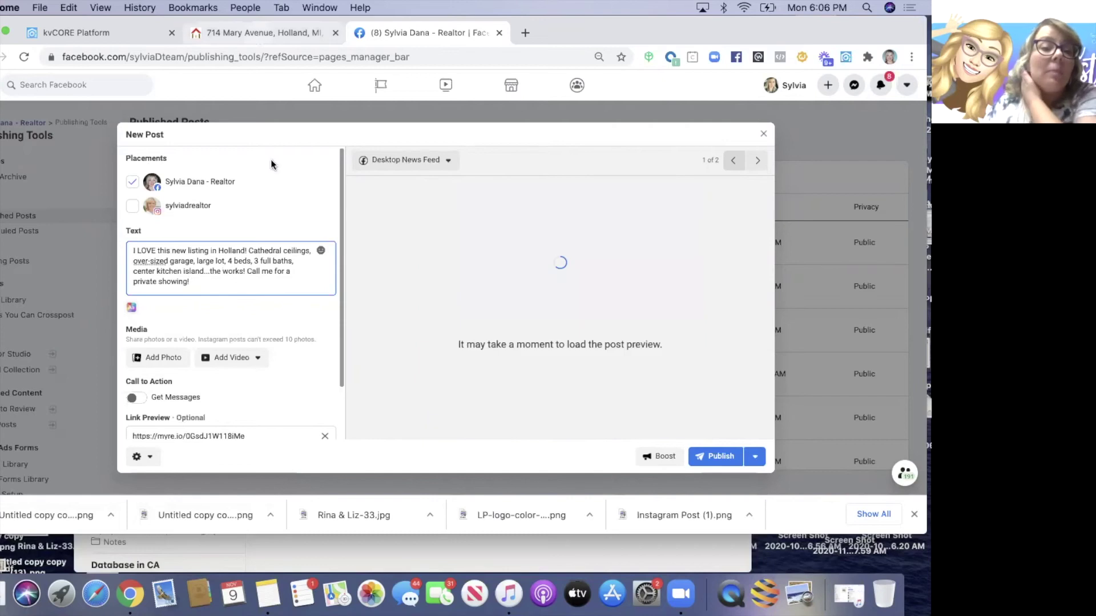
Step: Add '(Listing provided by Remax Lakeshore)' after checking the listing, and start features on a new line
key("ctrl+shift+Tab")
scroll(235, 316, "down", 10)
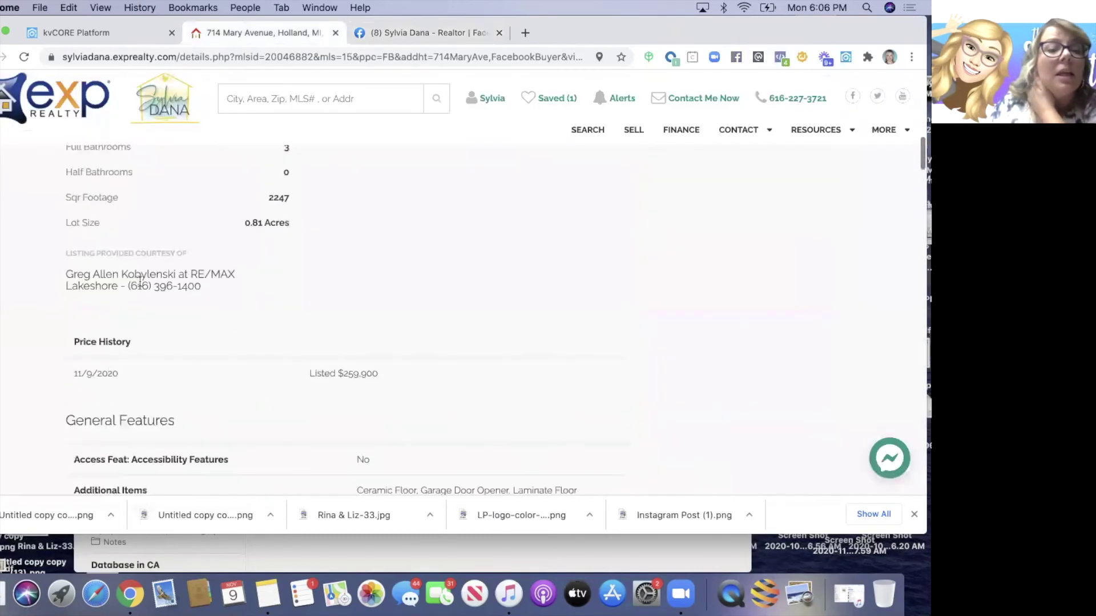
scroll(188, 303, "up", 7)
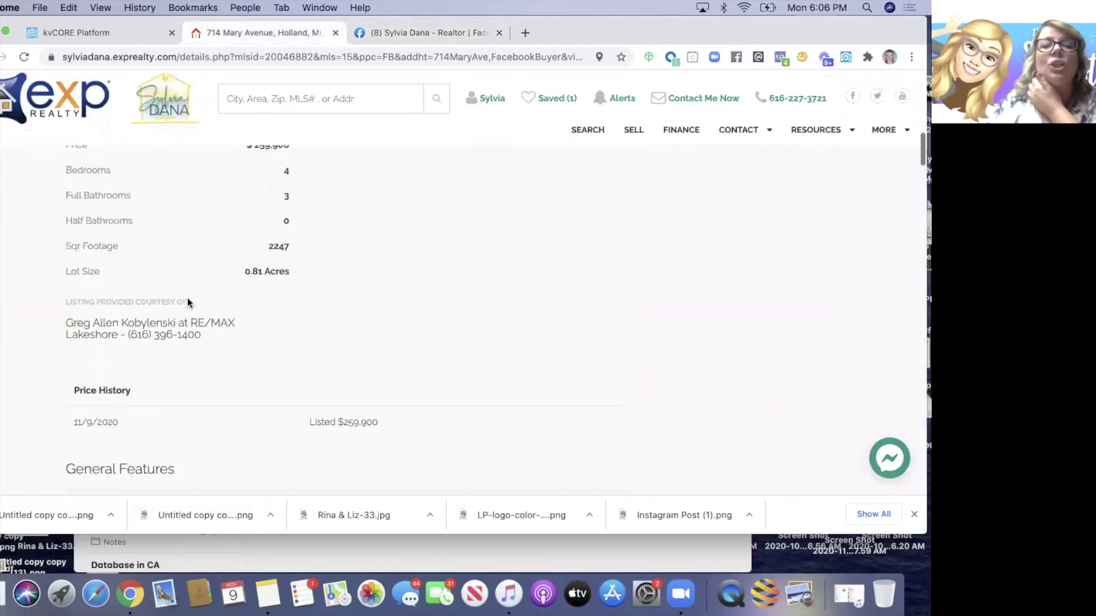
left_click(384, 33)
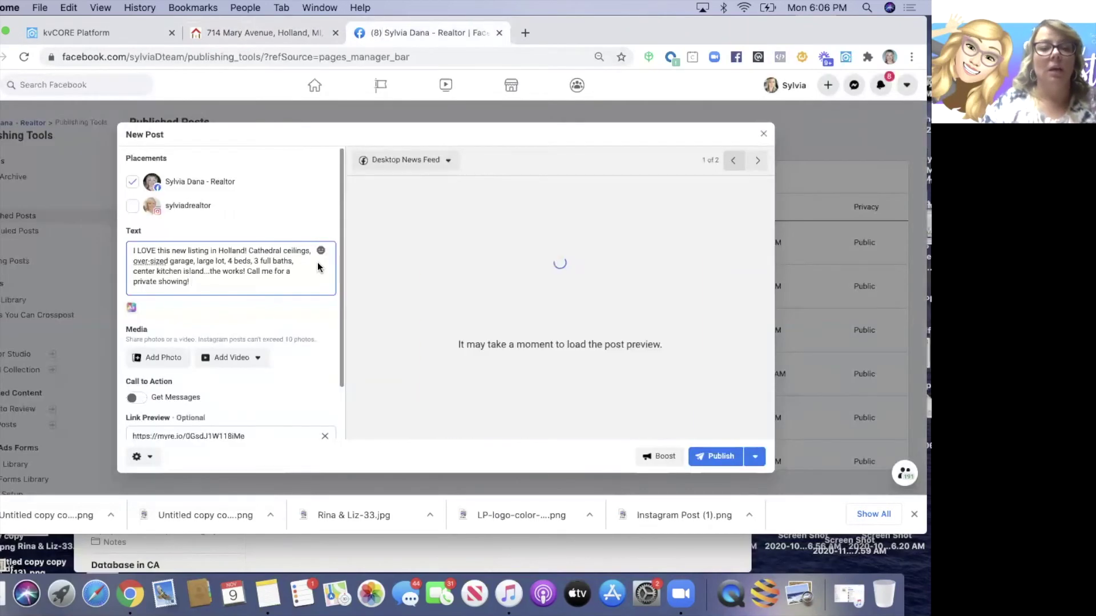
type("(Listing")
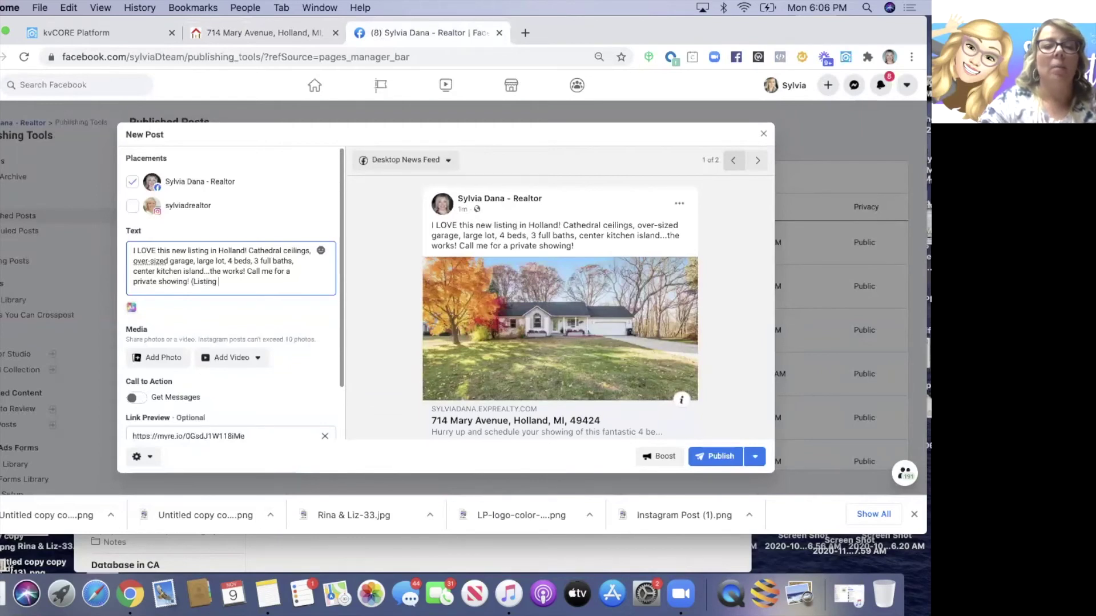
type(" provided by Re")
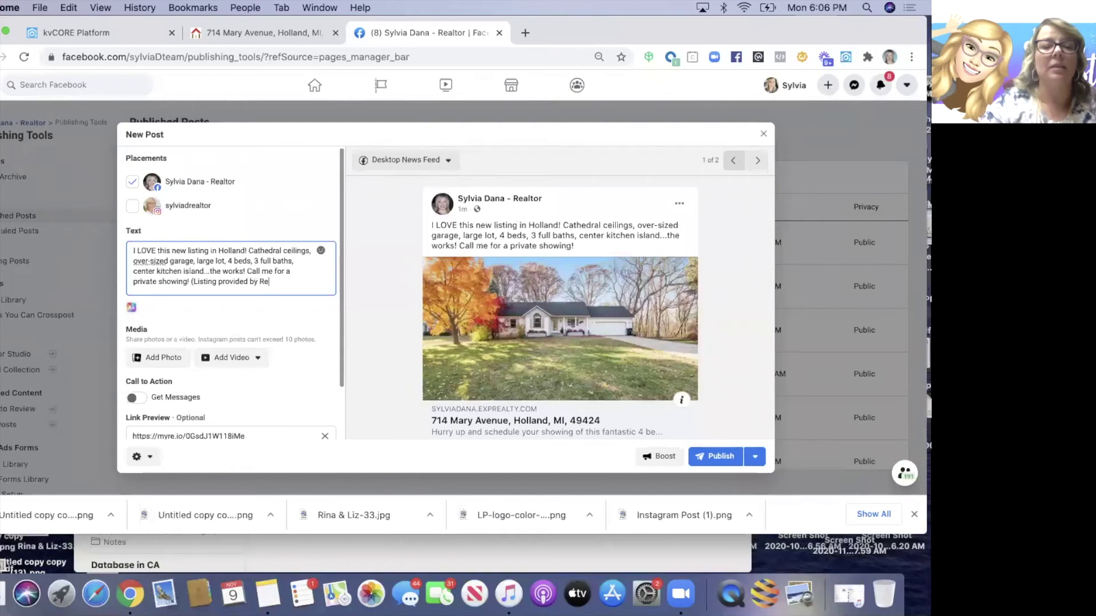
type("max L")
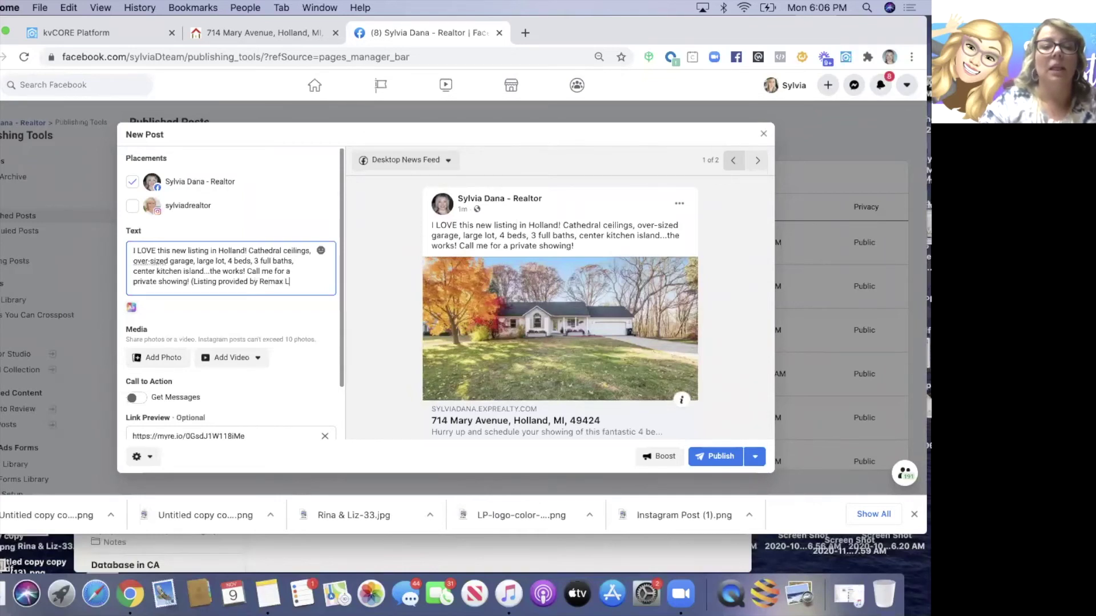
type("akeshore)")
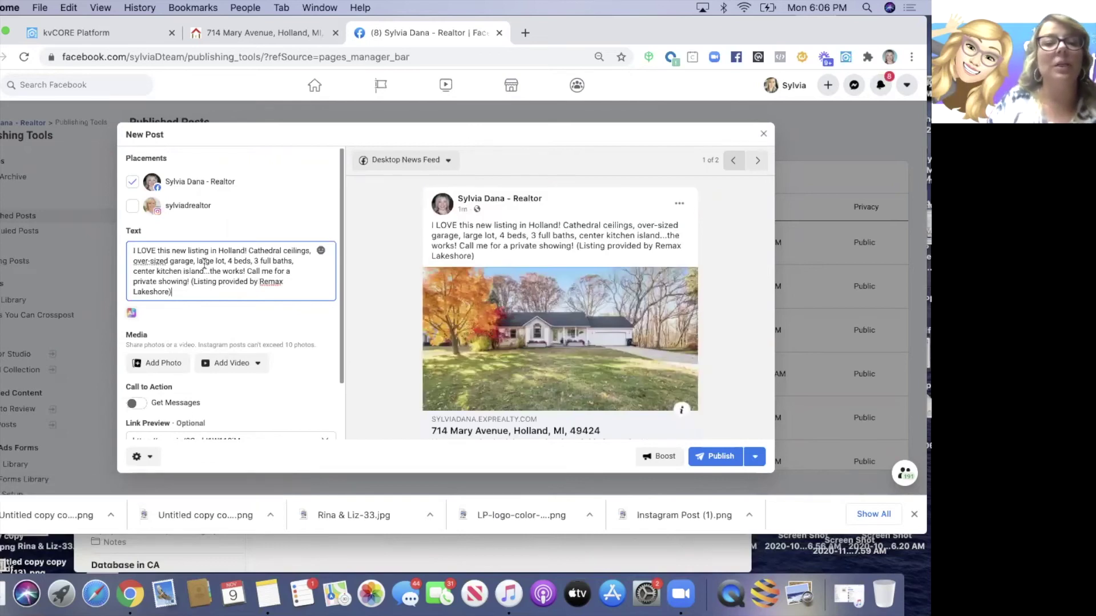
left_click(249, 251)
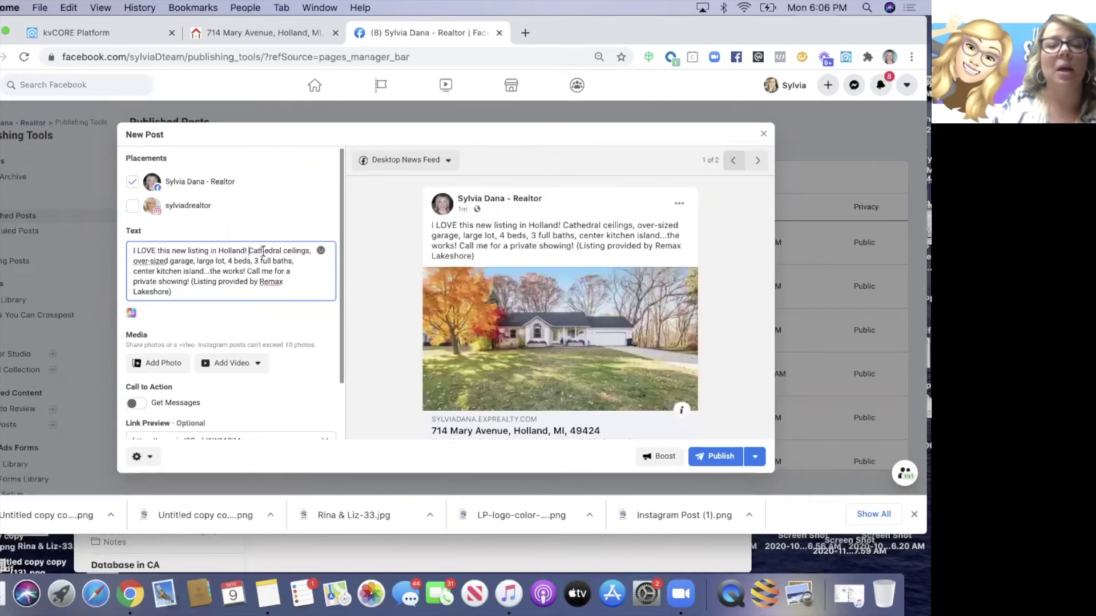
key("Return")
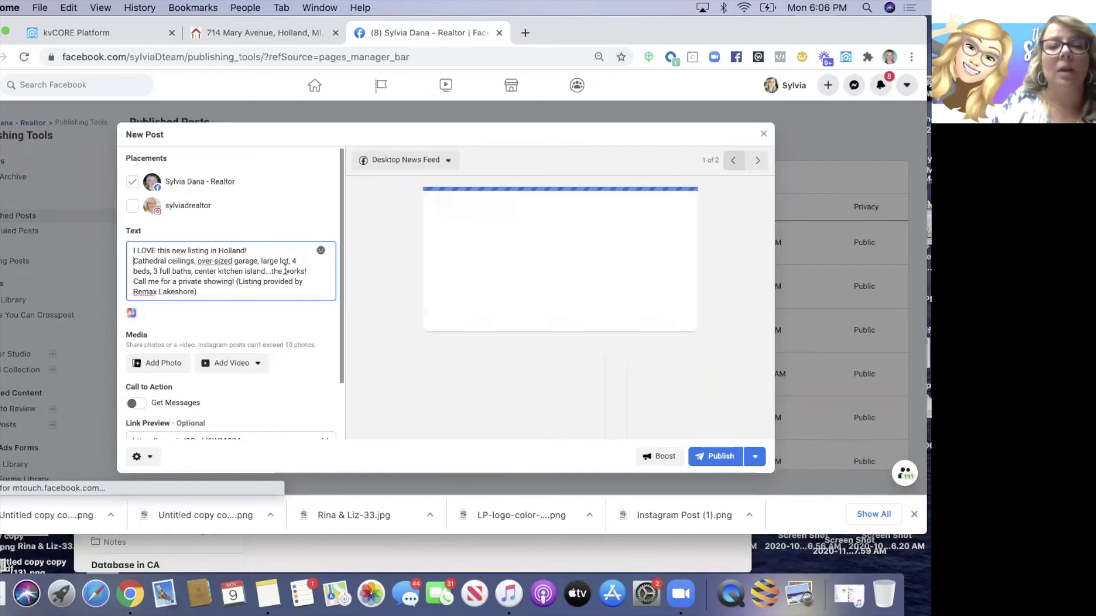
Step: Add a 🔥 emoji and replace the text with the emoji-bulleted version
left_click(321, 253)
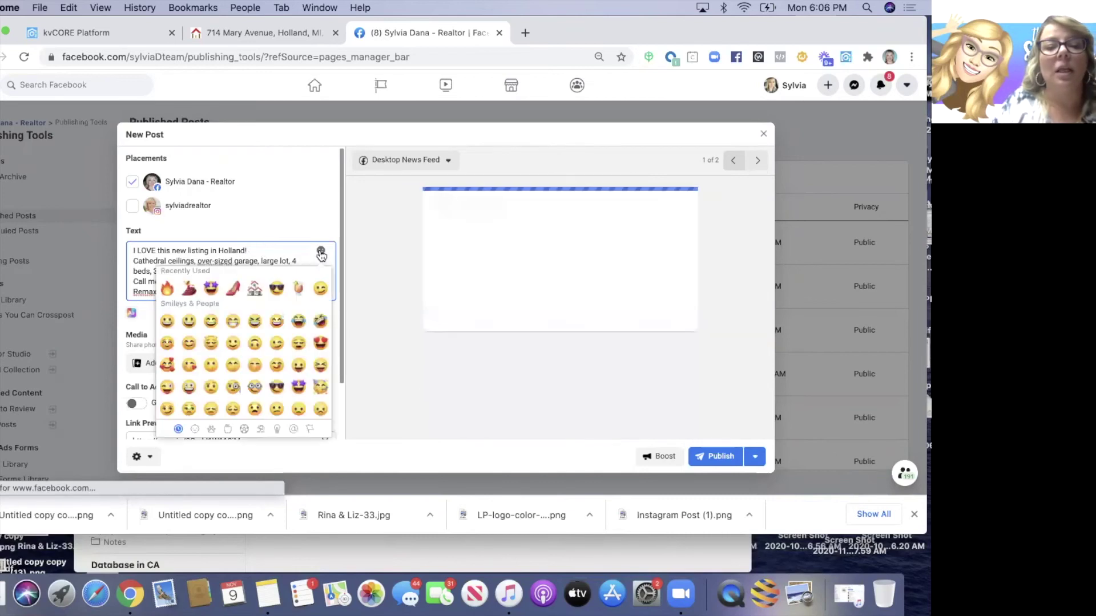
left_click(294, 286)
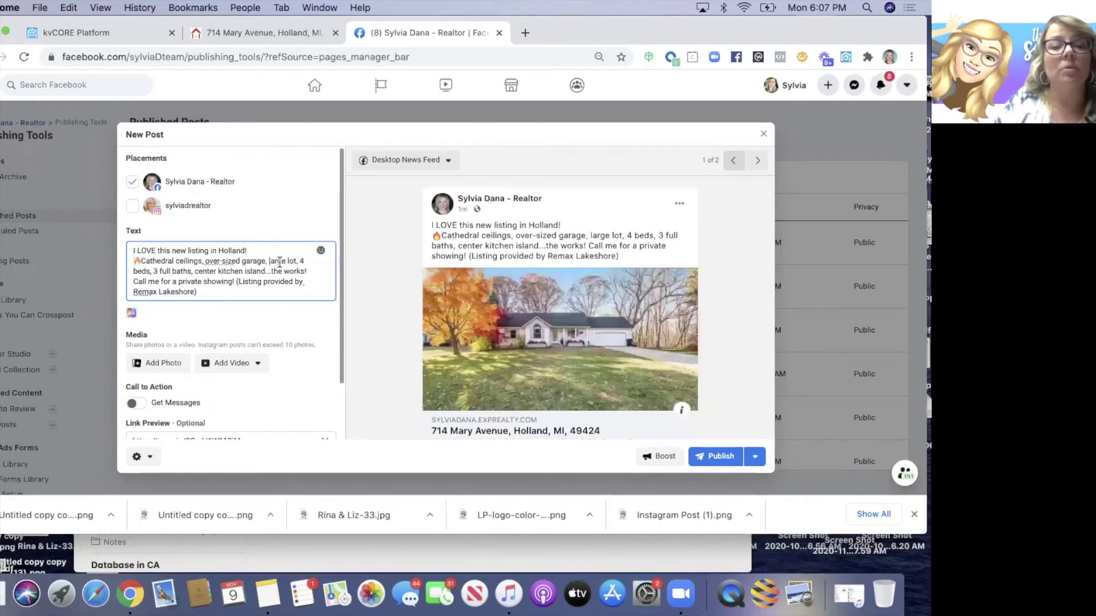
key("super+a")
key("super+v")
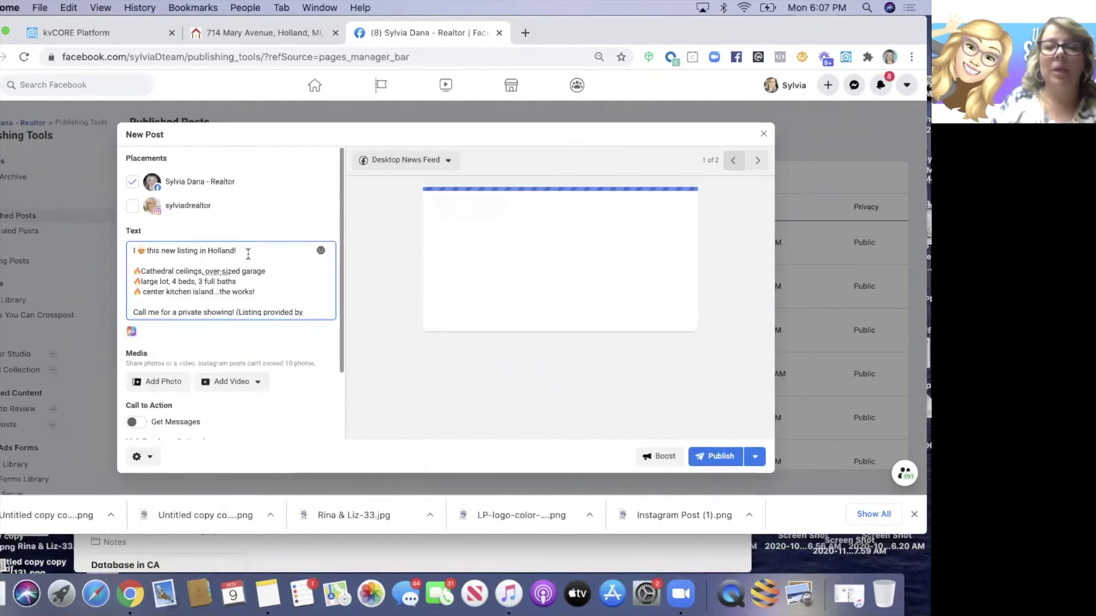
Step: Insert a 'Listed at $259K' line above the private-showing invitation
left_click(201, 302)
type("Listed at $259K")
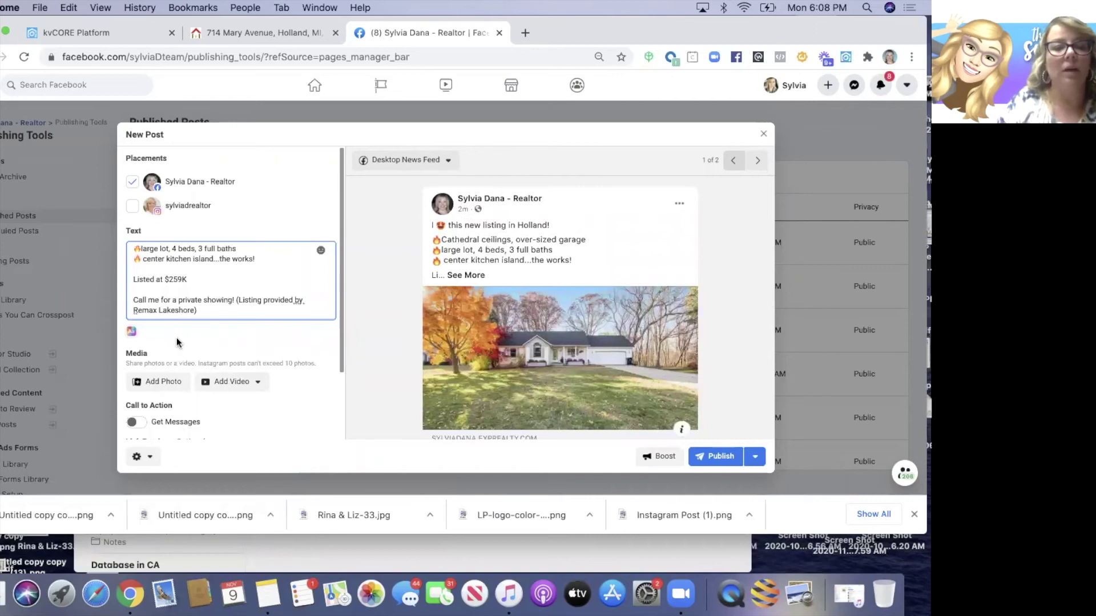
scroll(158, 387, "down", 3)
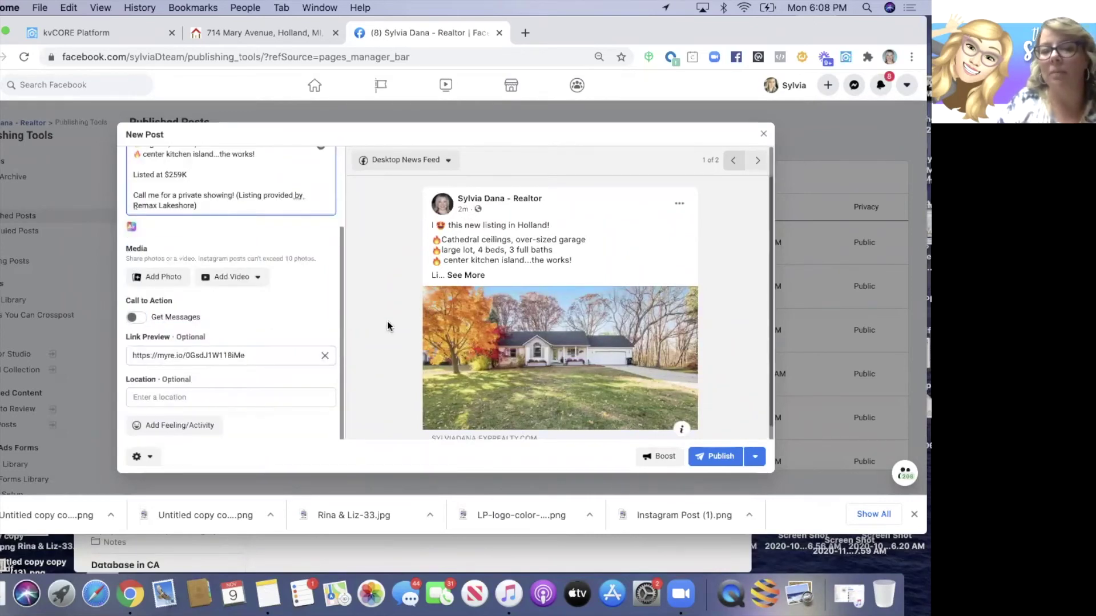
scroll(388, 326, "down", 2)
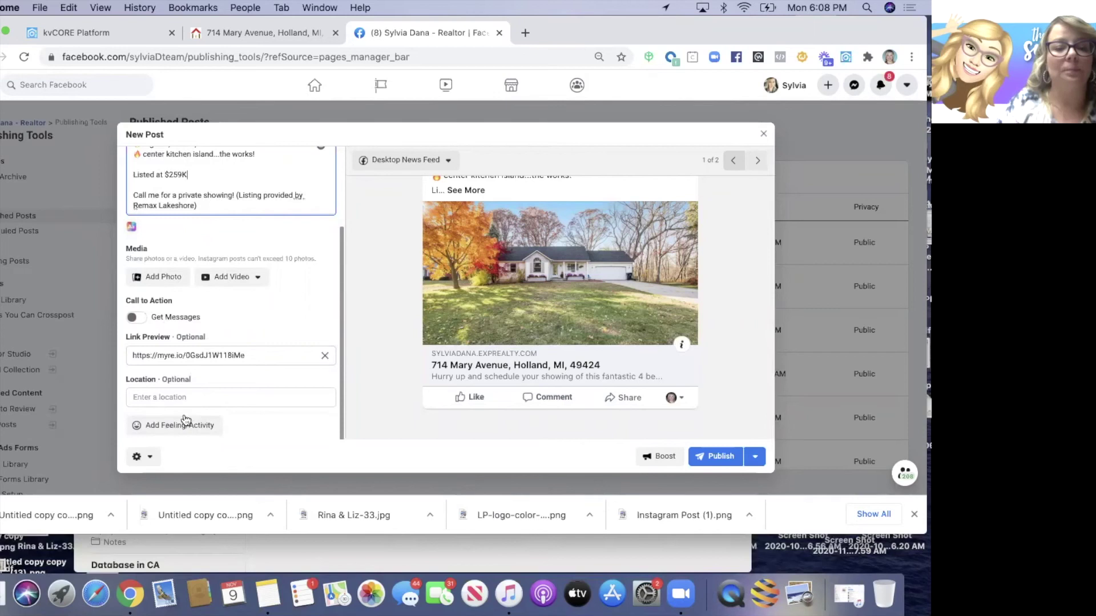
Step: Publish the listing post, open its Post Details, and choose Boost Post
left_click(717, 459)
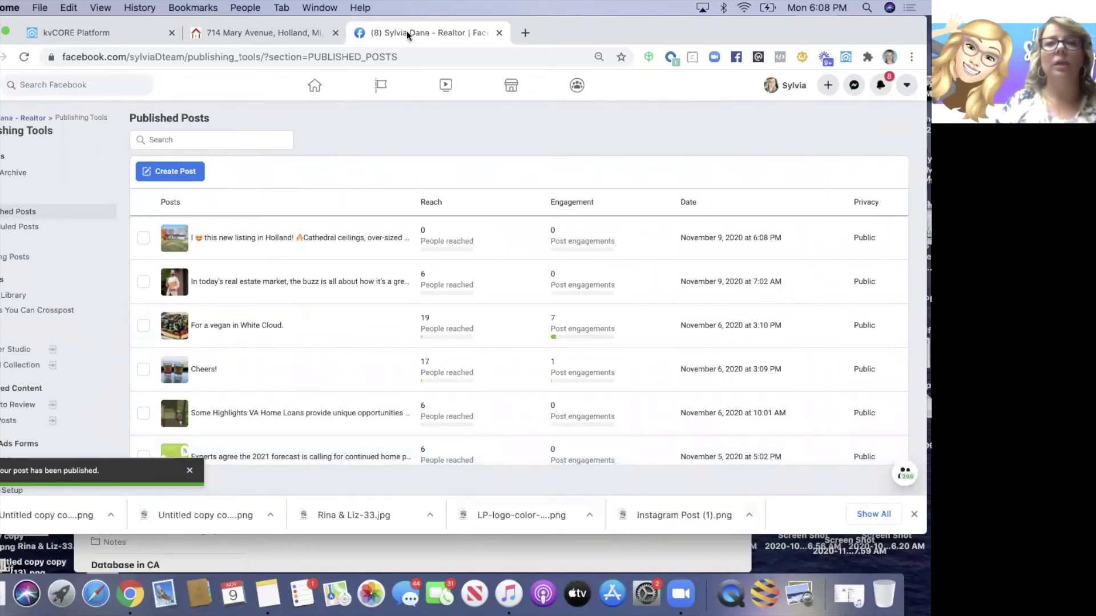
left_click(233, 245)
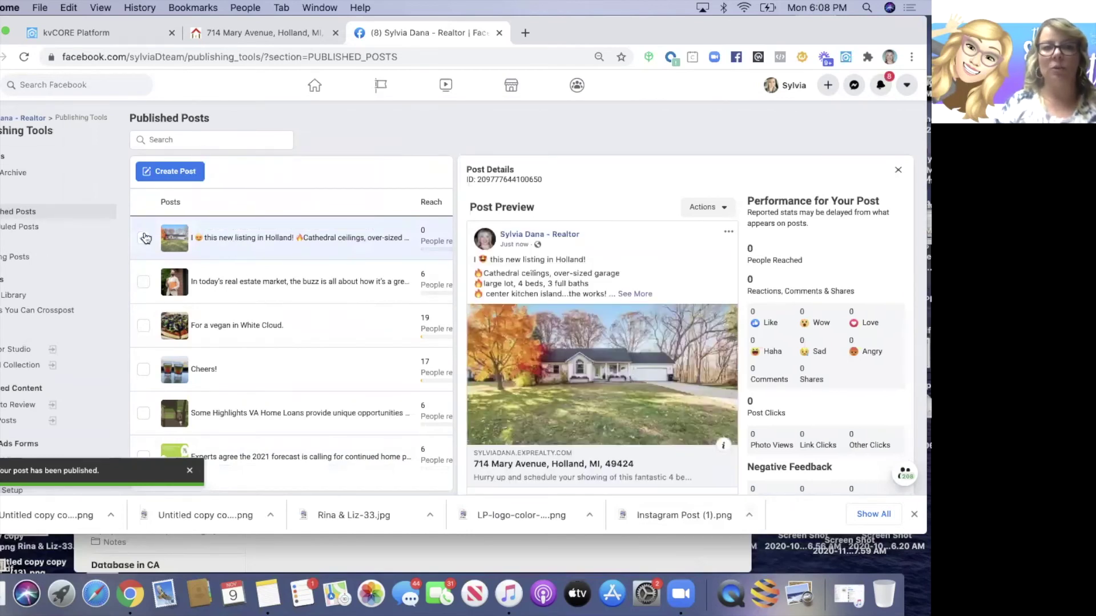
scroll(621, 246, "down", 3)
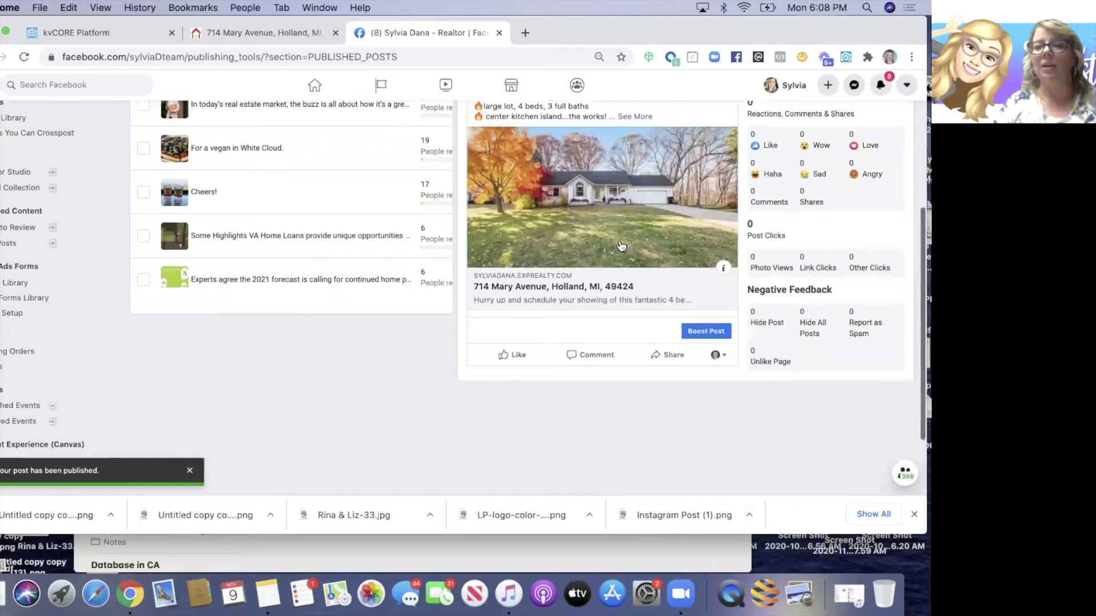
scroll(621, 246, "up", 3)
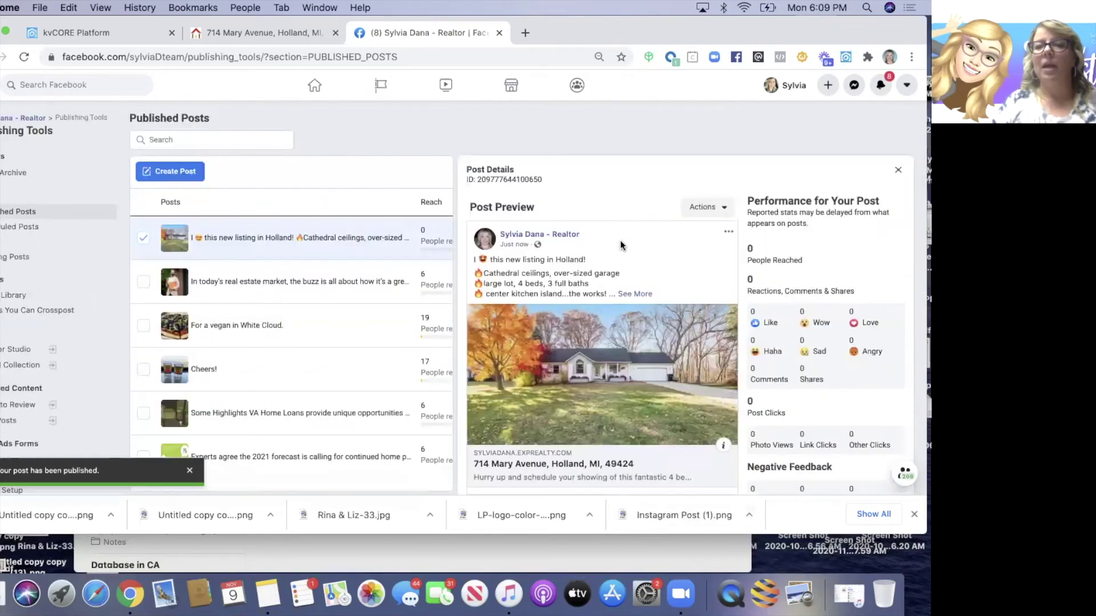
scroll(622, 246, "down", 4)
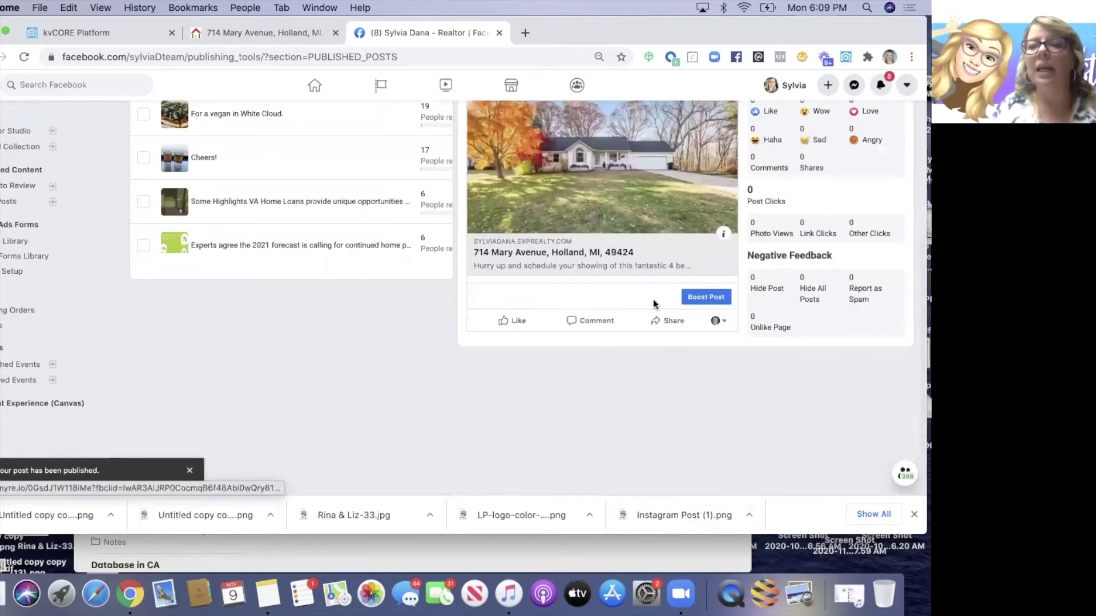
left_click(695, 297)
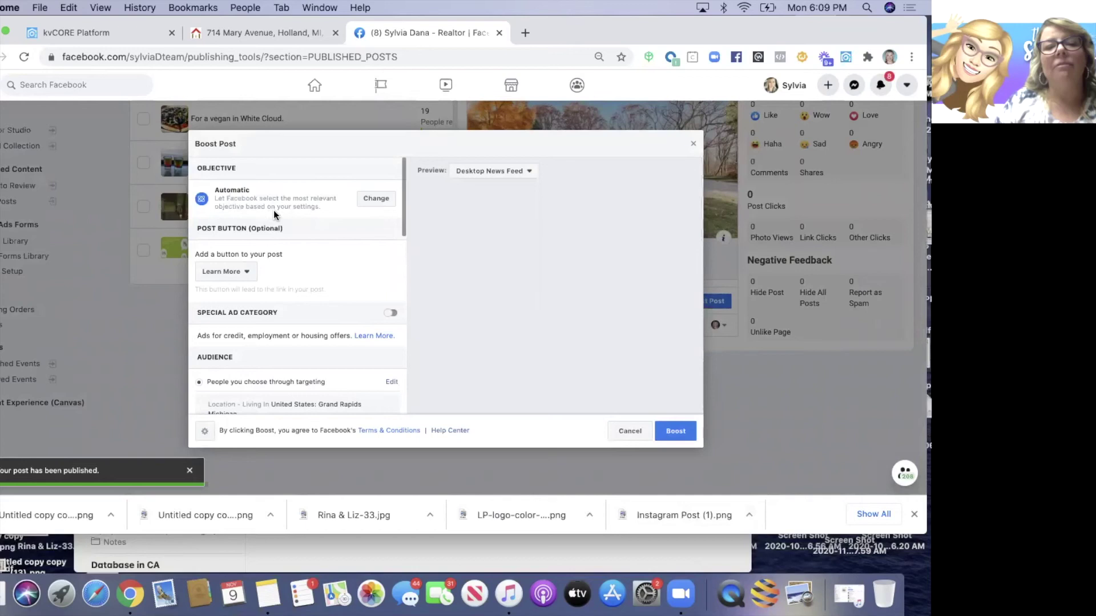
Step: Change the boost objective to Send people to your website, keeping the Learn More button
left_click(366, 199)
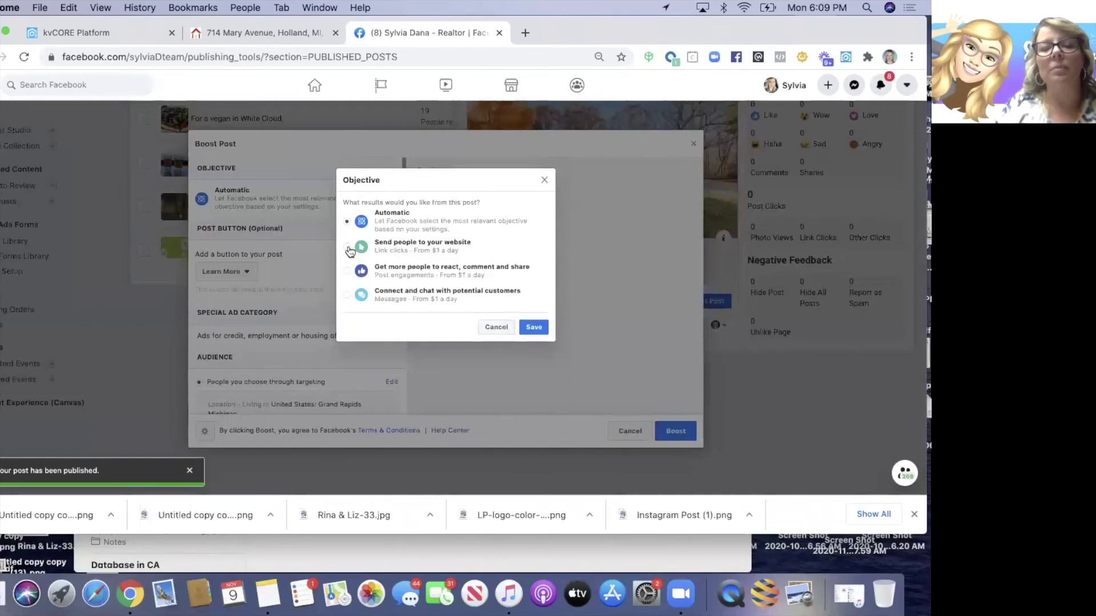
left_click(349, 248)
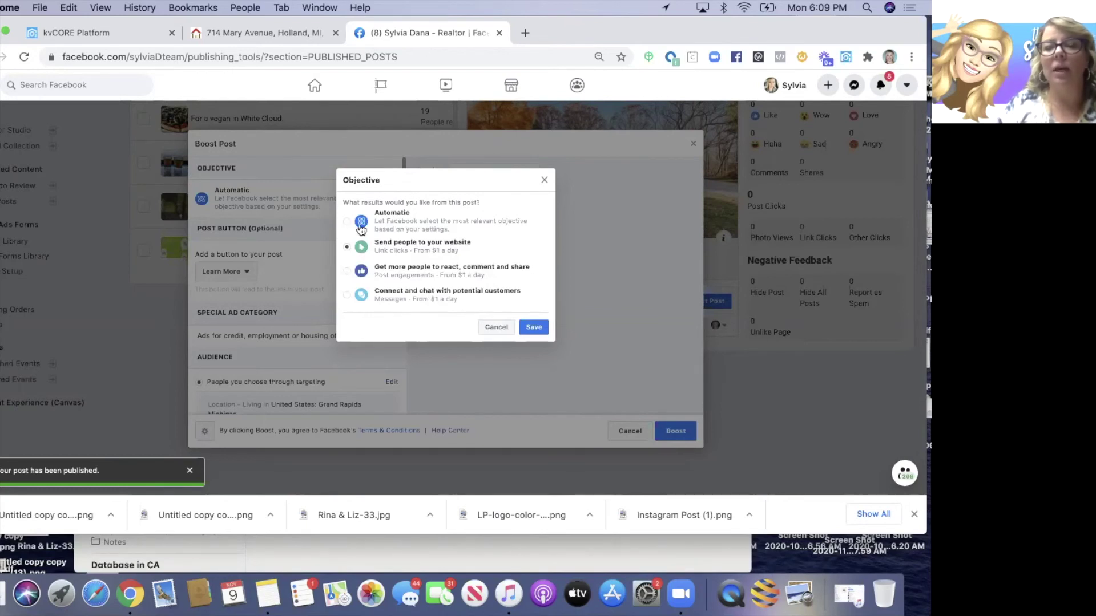
left_click(530, 327)
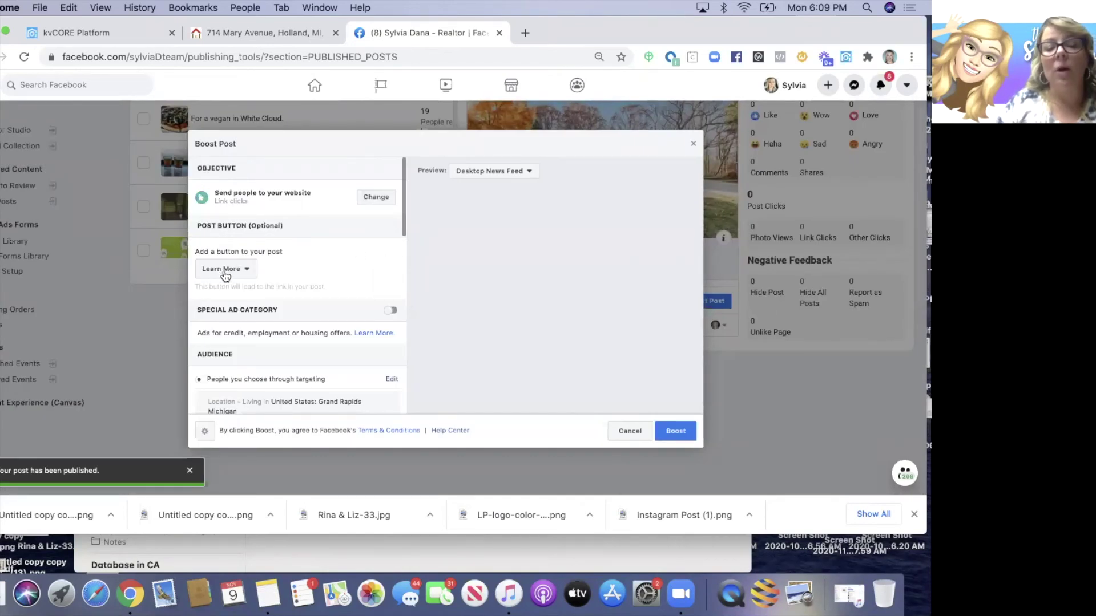
left_click(226, 277)
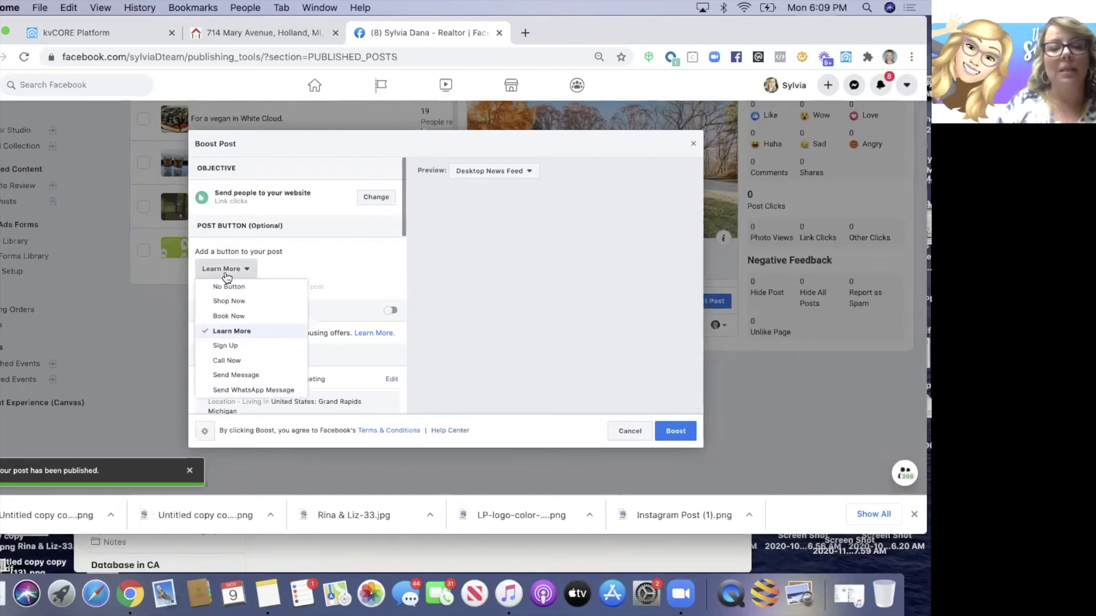
left_click(275, 270)
Step: Turn on Special Ad Category set to Housing and dismiss the audience adjustment notice
left_click(391, 311)
scroll(297, 285, "down", 4)
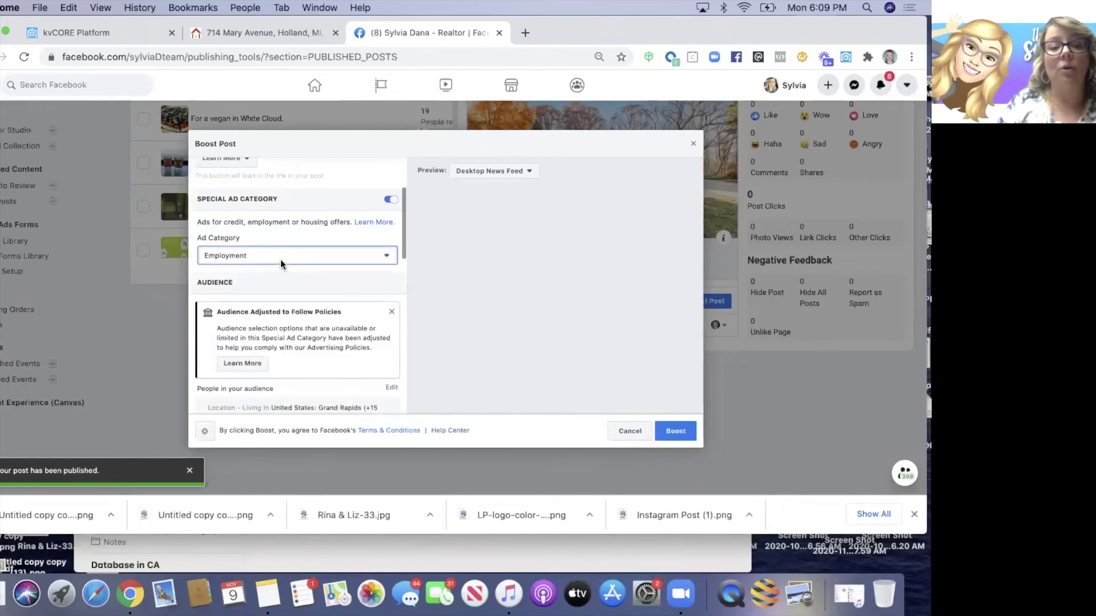
left_click(279, 256)
left_click(214, 354)
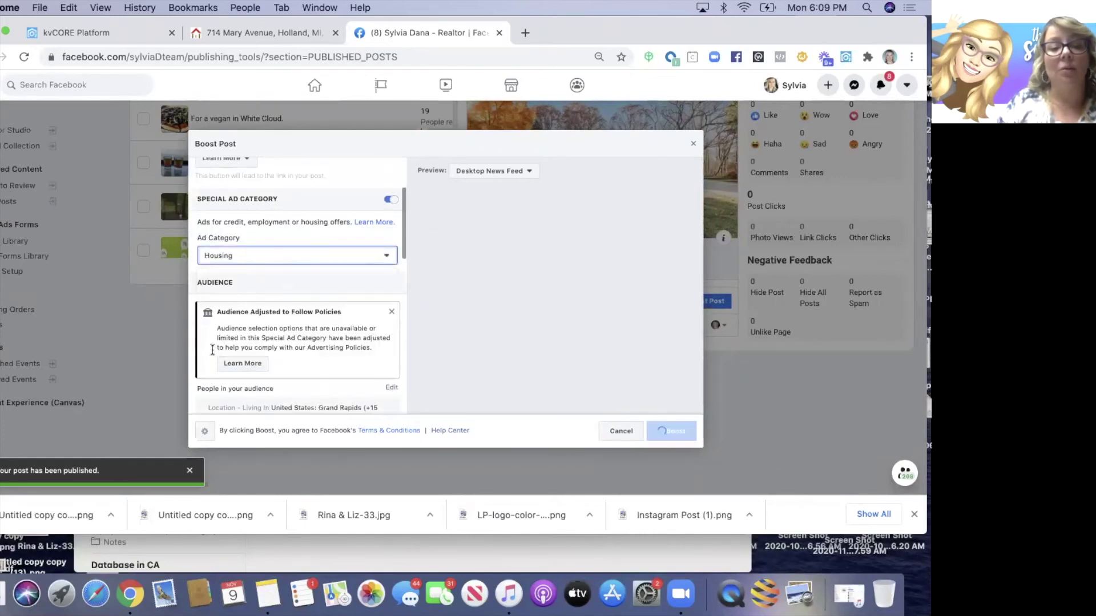
scroll(257, 326, "down", 1)
left_click(392, 292)
scroll(298, 279, "down", 3)
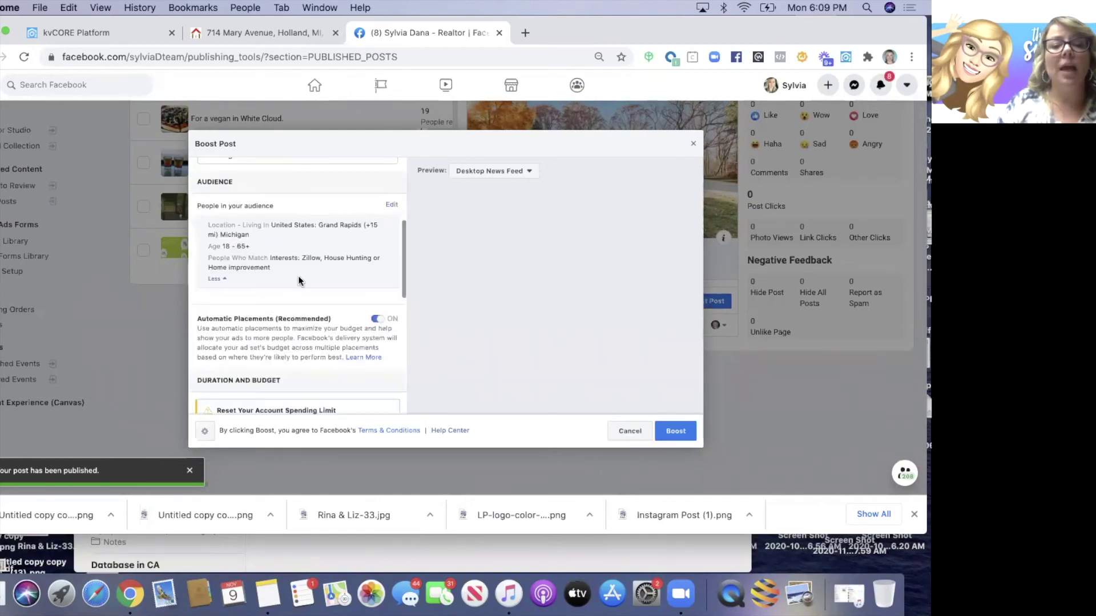
Step: Replace Grand Rapids with Ottawa County and Muskegon, MI as the audience locations
left_click(390, 206)
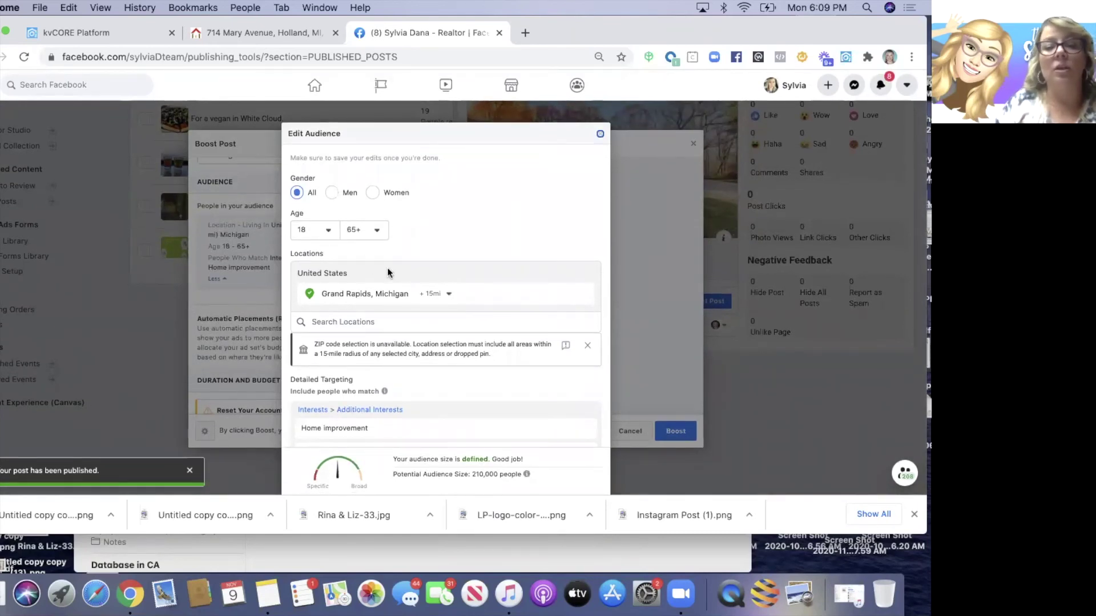
mouse_move(543, 296)
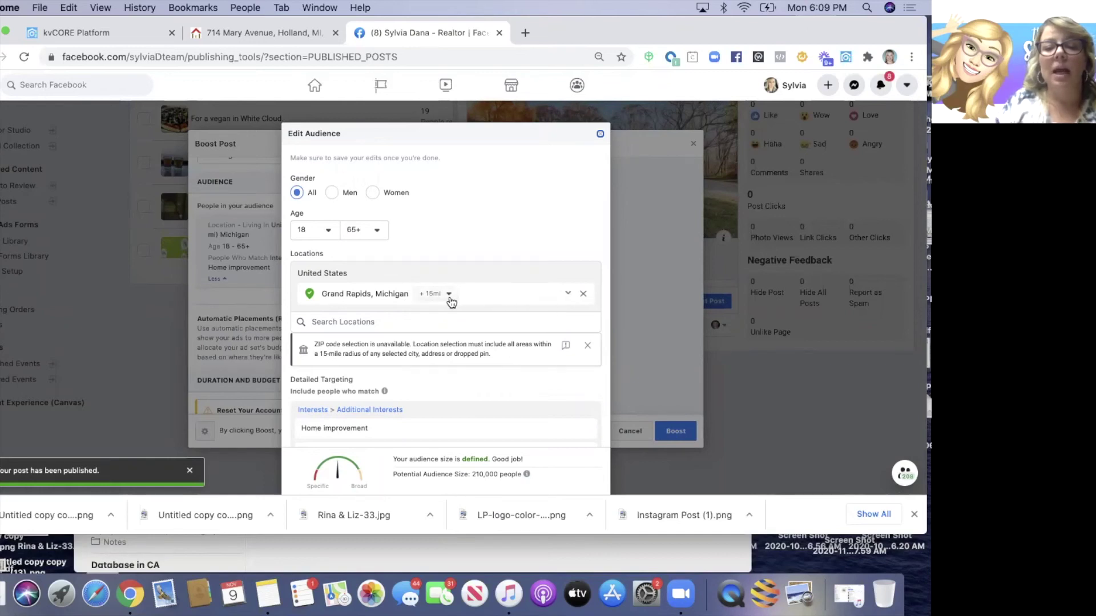
left_click(582, 294)
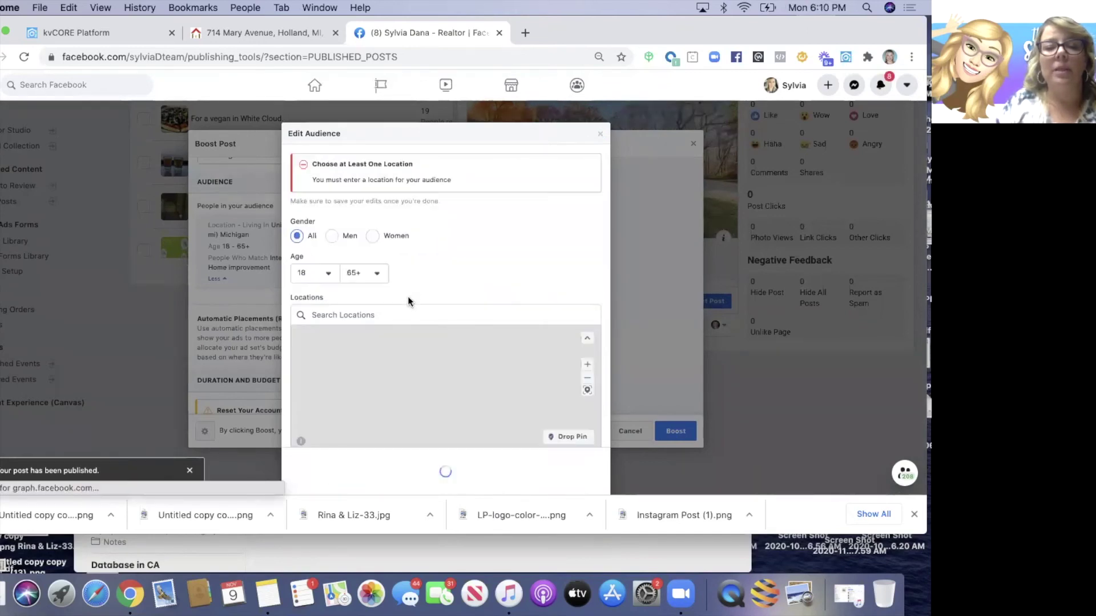
left_click(340, 316)
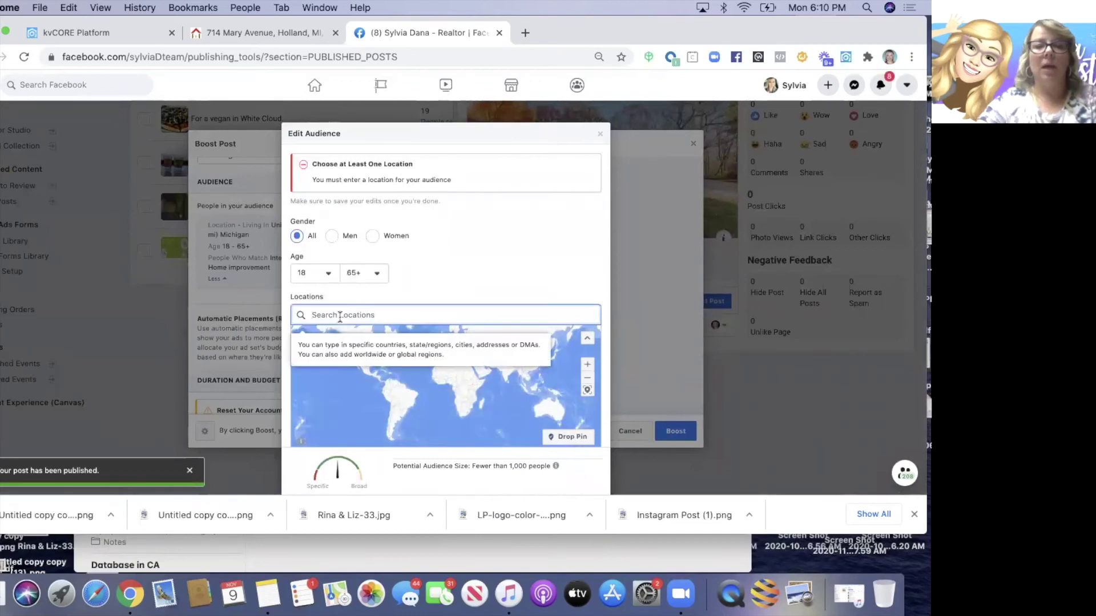
type("ottawa county")
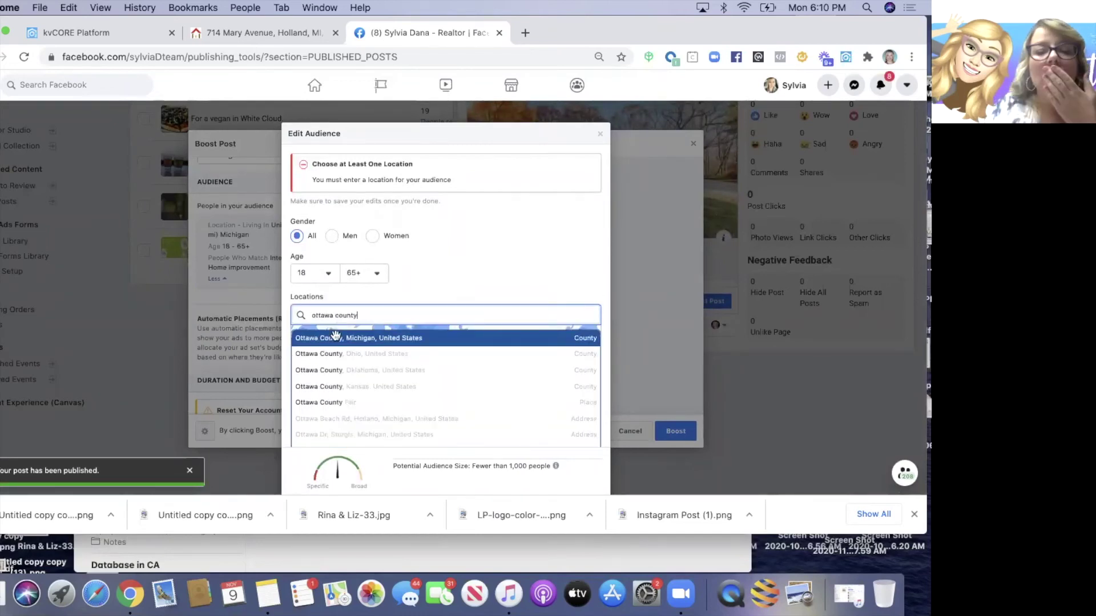
key("Return")
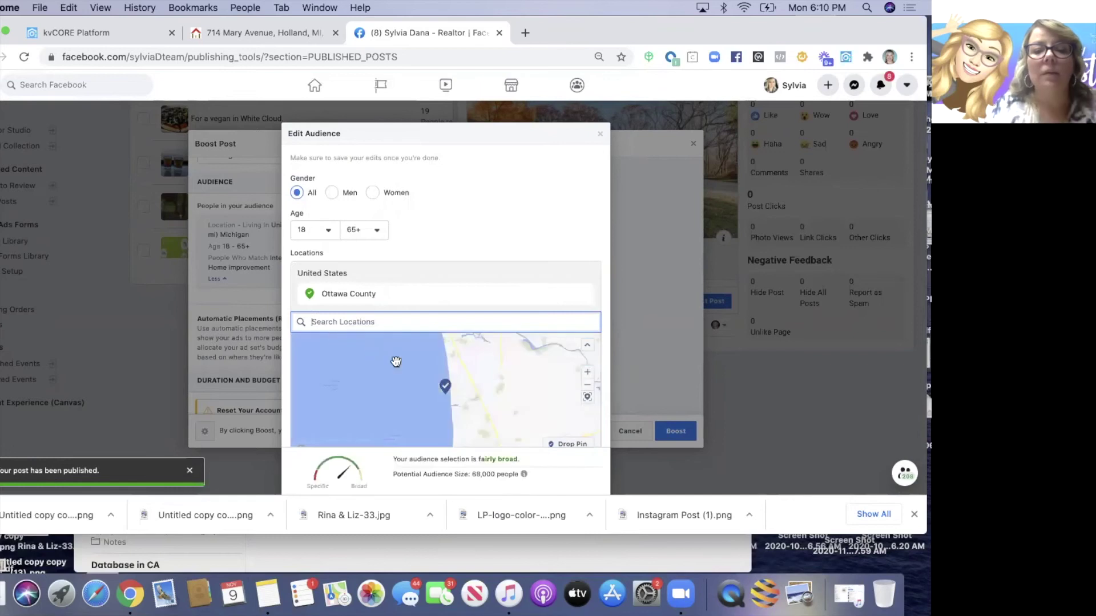
type("mus")
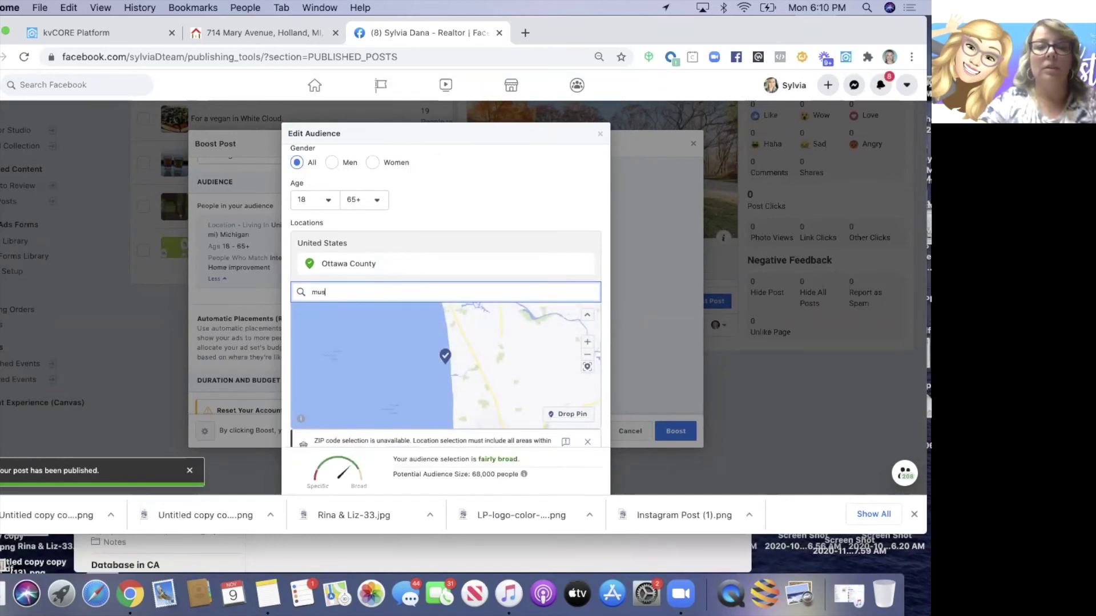
type("ke")
type("gon mi")
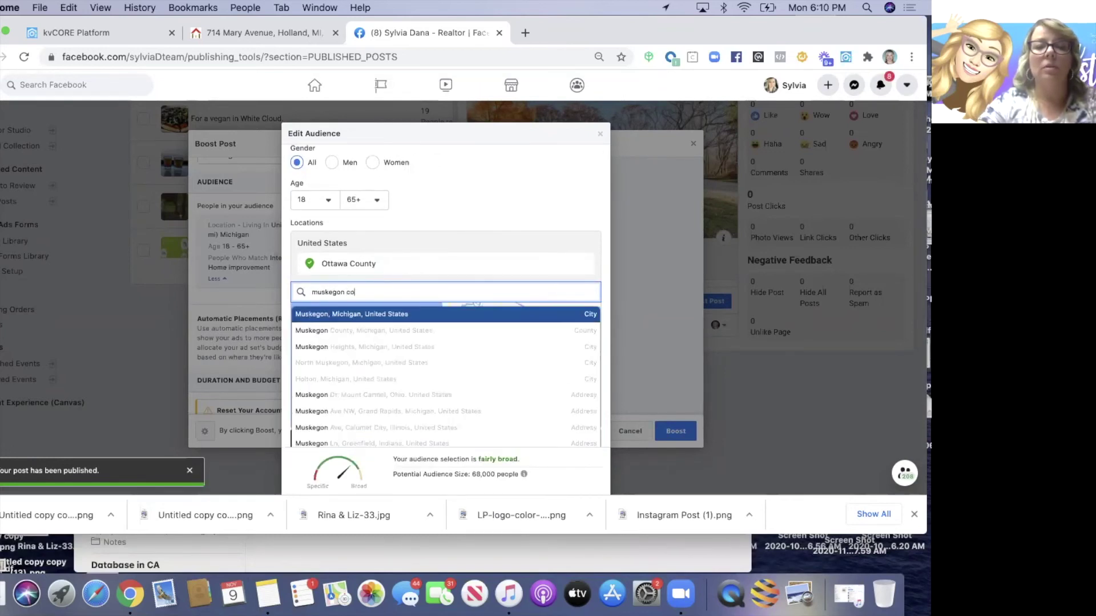
key("Return")
Step: Review the audience details, dismiss the detailed targeting warning, and save the audience
scroll(350, 350, "down", 4)
scroll(350, 351, "down", 4)
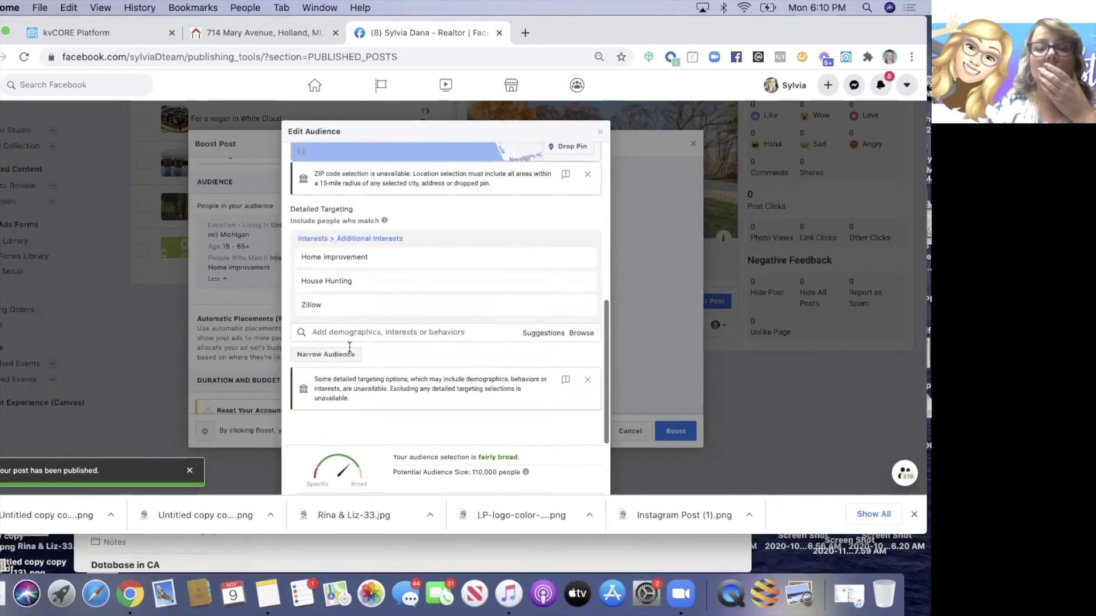
scroll(350, 351, "up", 5)
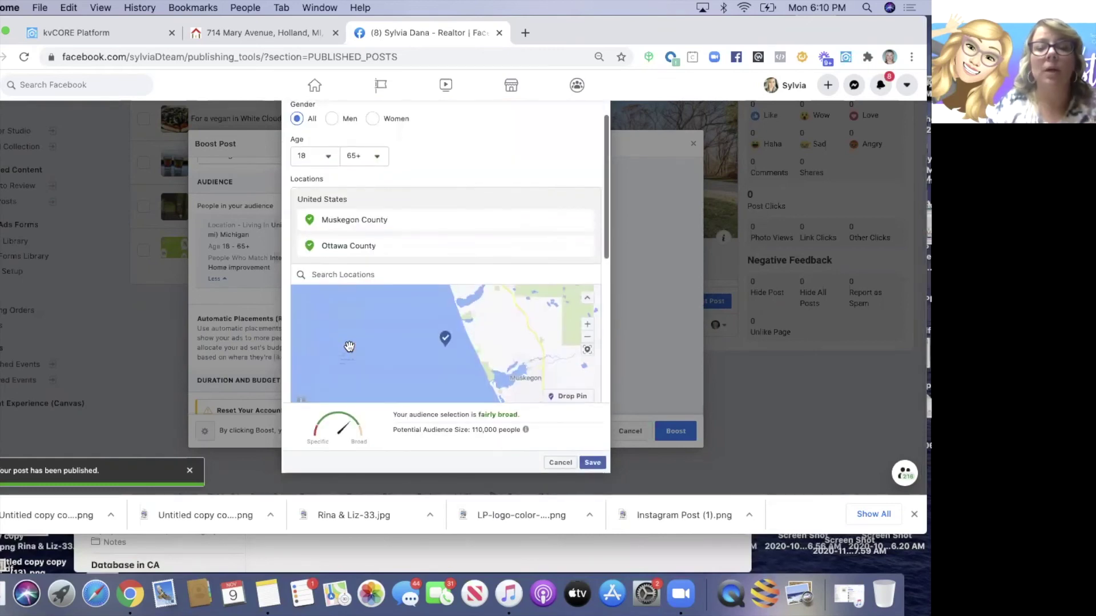
scroll(350, 347, "down", 5)
scroll(349, 345, "down", 2)
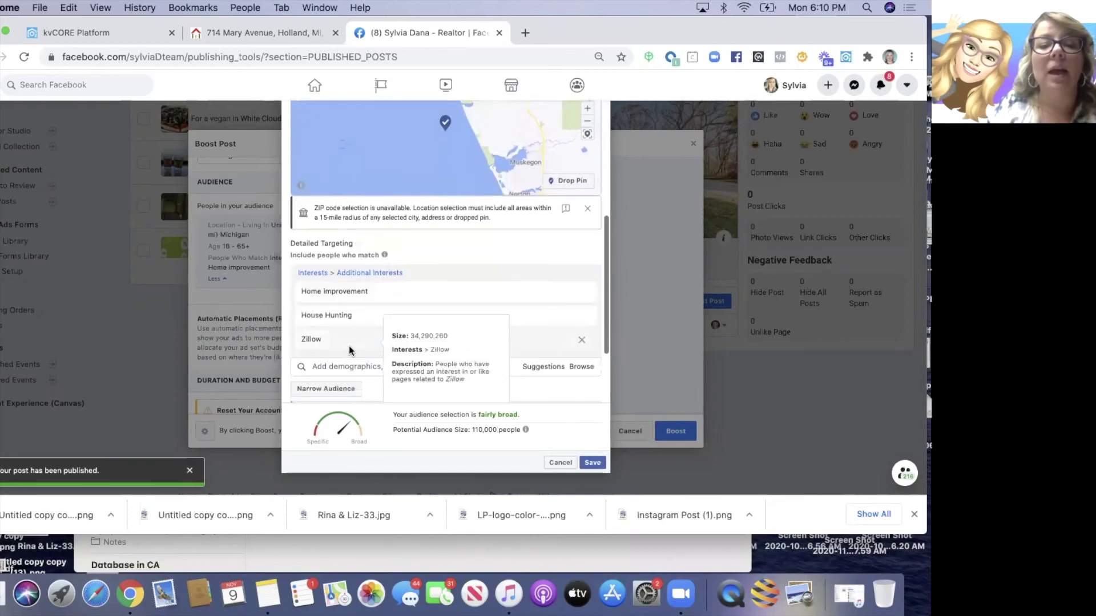
mouse_move(346, 269)
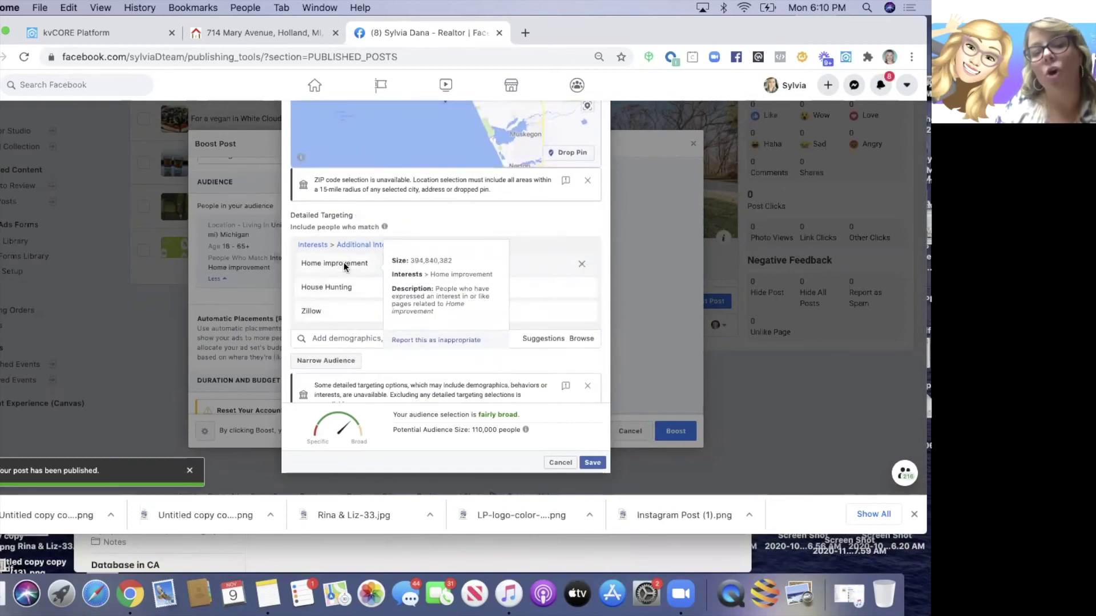
mouse_move(317, 284)
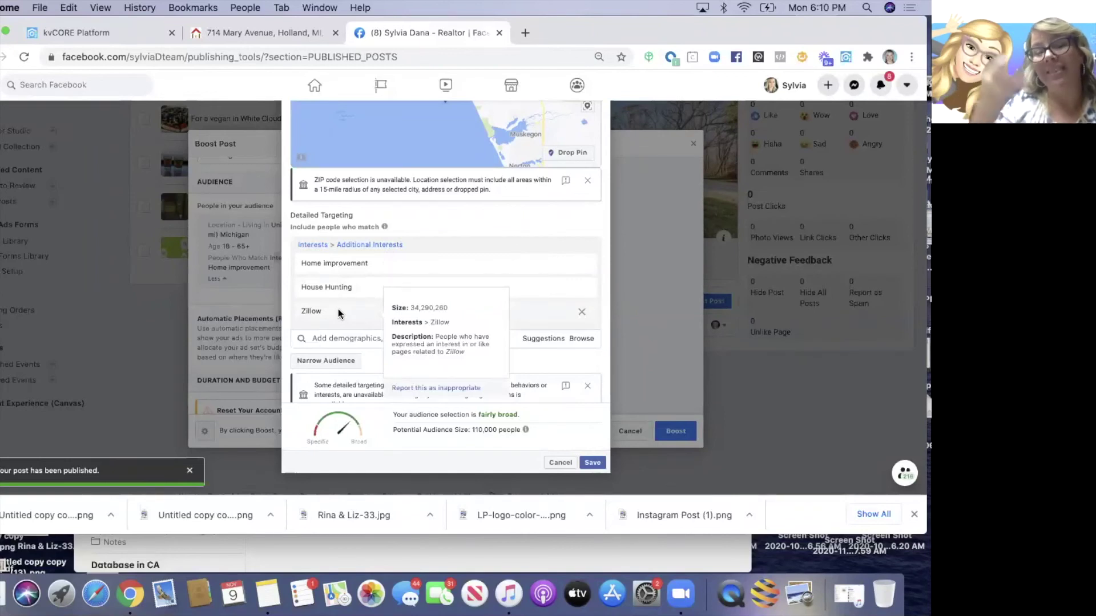
left_click(588, 386)
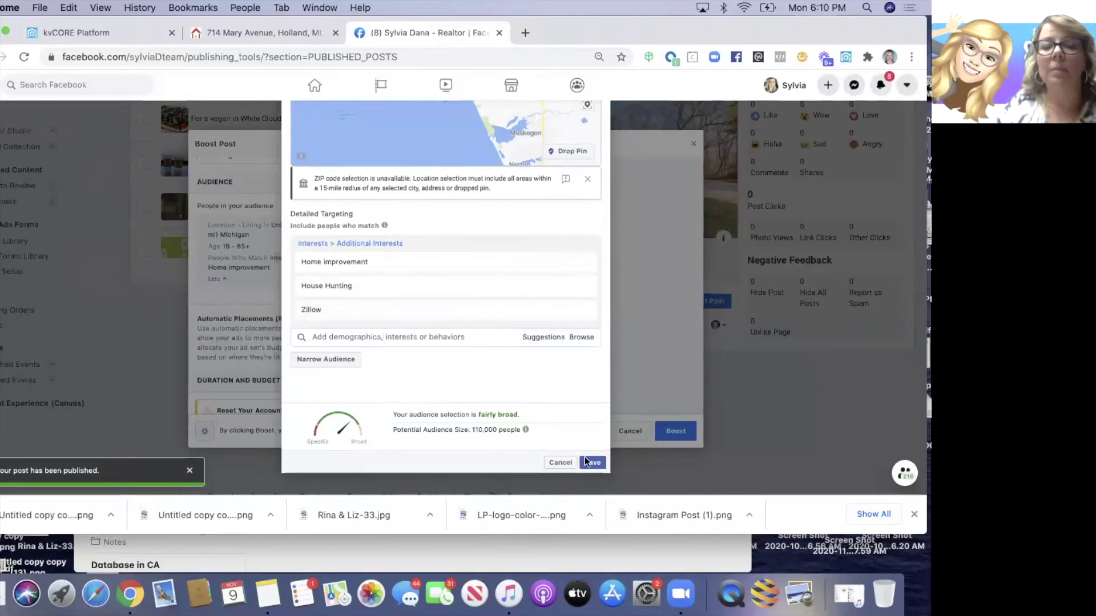
left_click(591, 463)
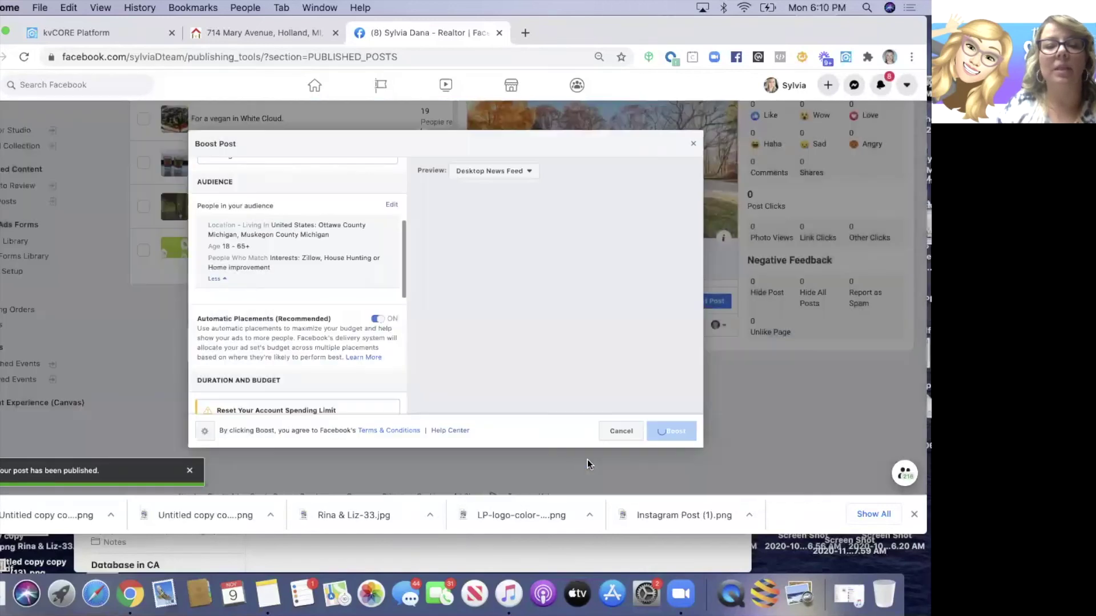
Step: Reset the ad account's amount spent from the spending-limit warning
scroll(323, 365, "down", 5)
scroll(323, 365, "down", 3)
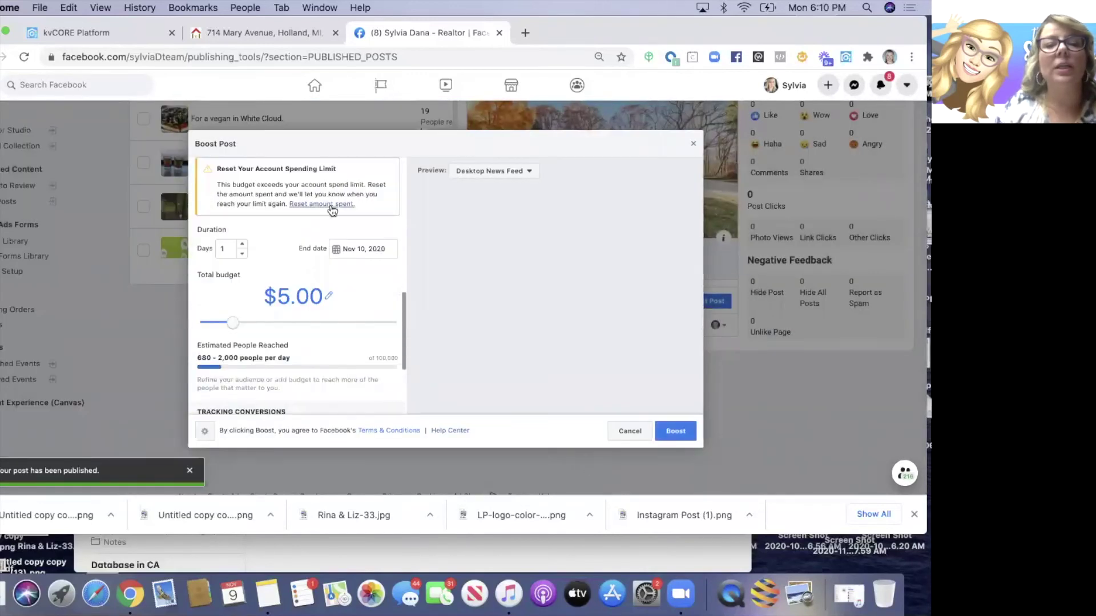
left_click(330, 208)
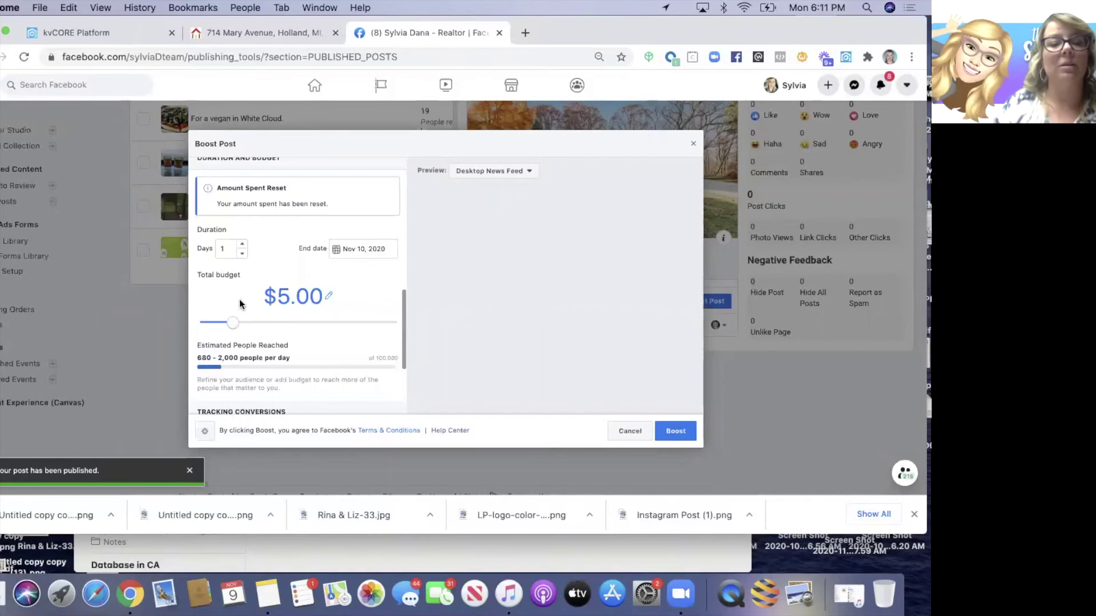
Step: Enable Facebook Pixel tracking with kvCore Pixel and submit the boosted post
scroll(223, 293, "down", 3)
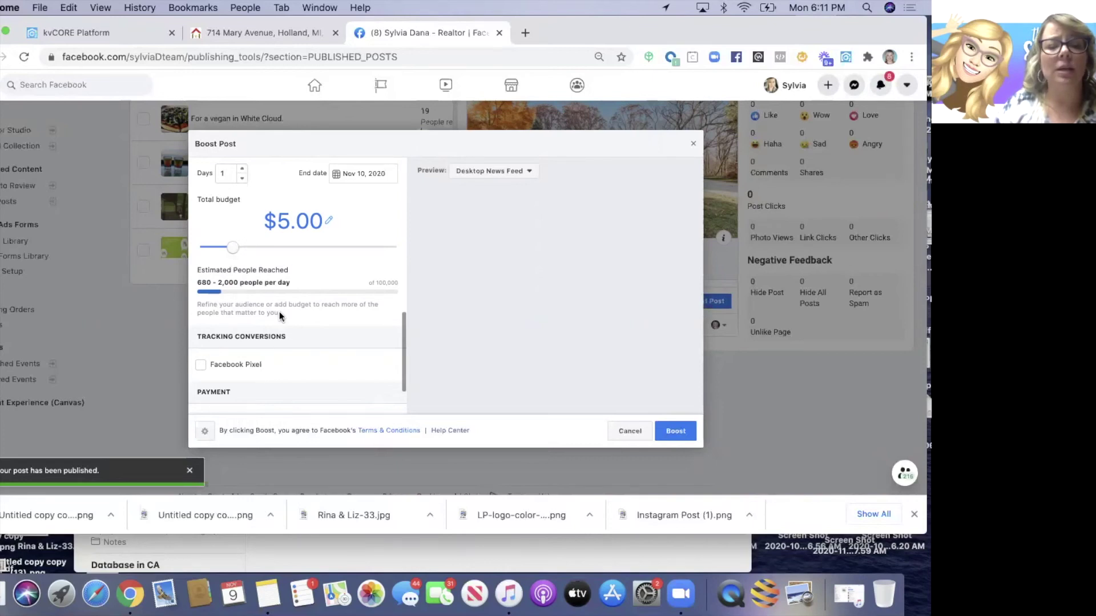
scroll(280, 316, "down", 3)
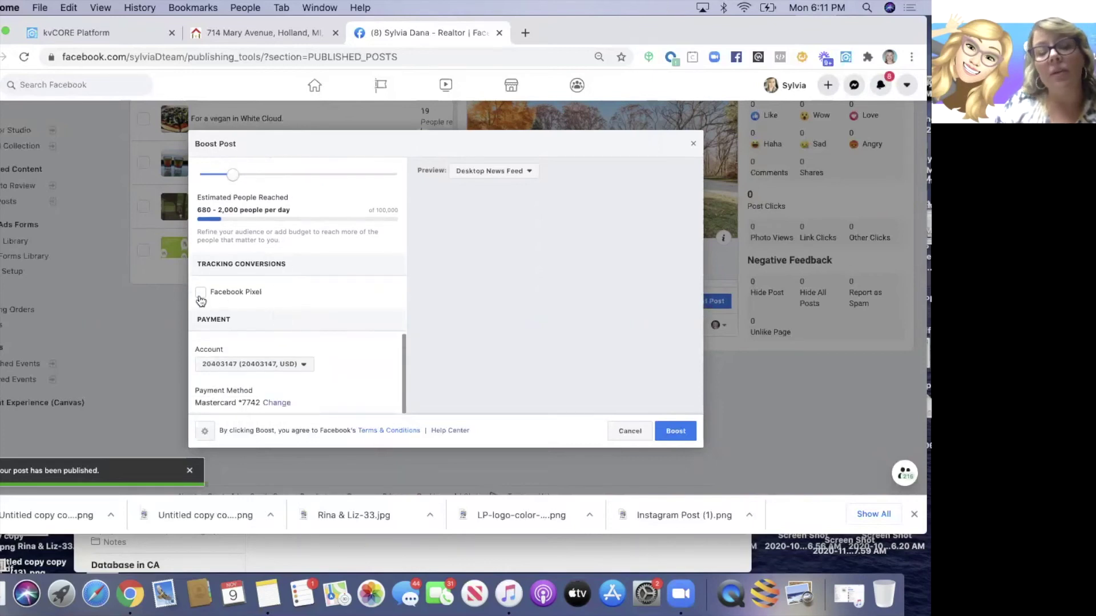
left_click(200, 296)
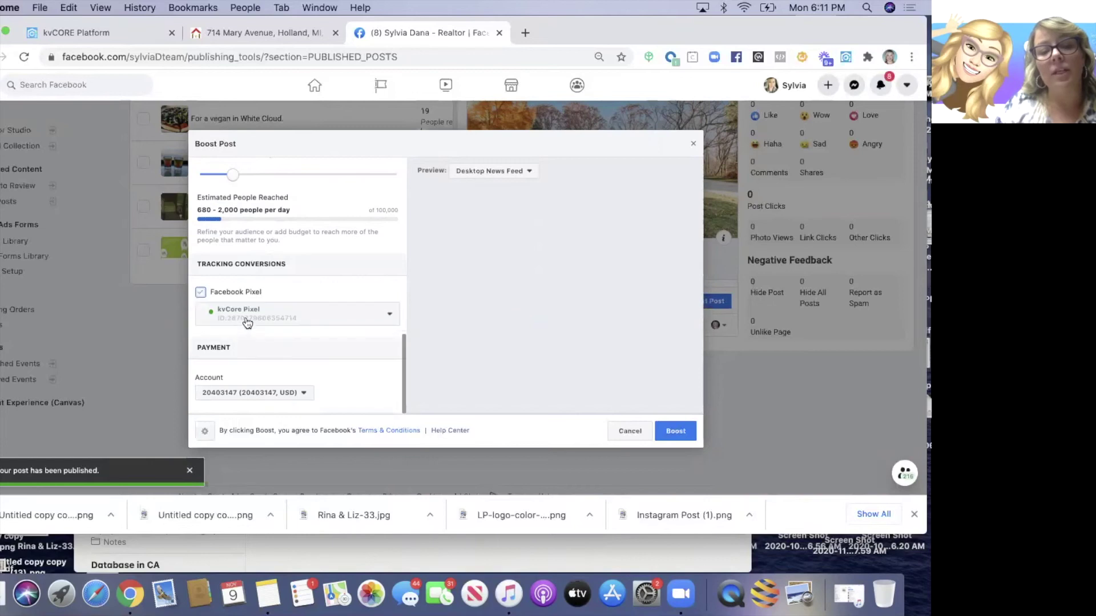
scroll(243, 327, "down", 1)
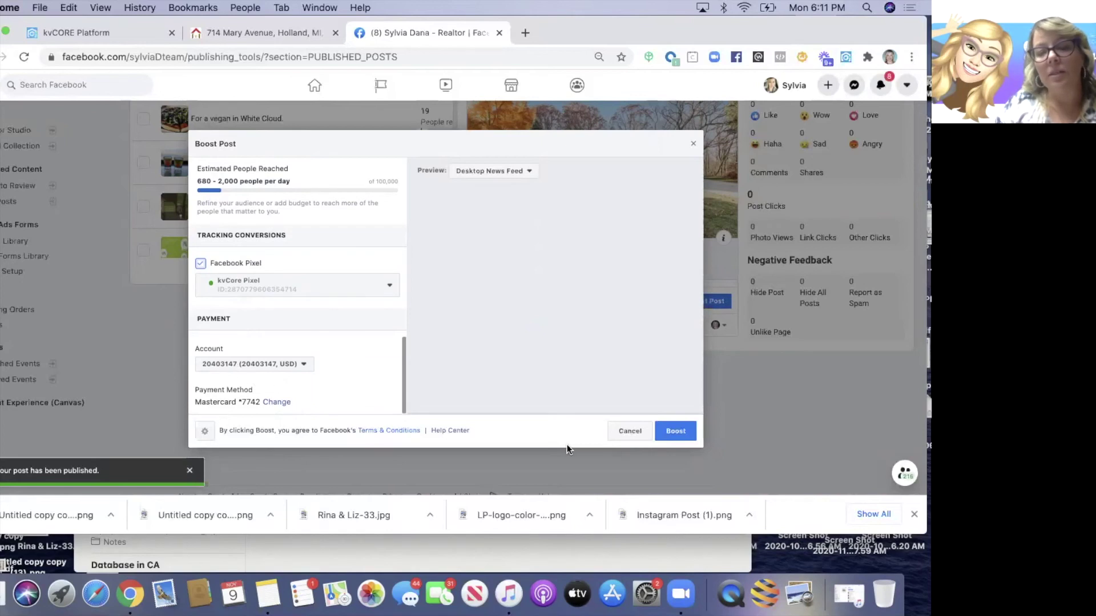
left_click(680, 435)
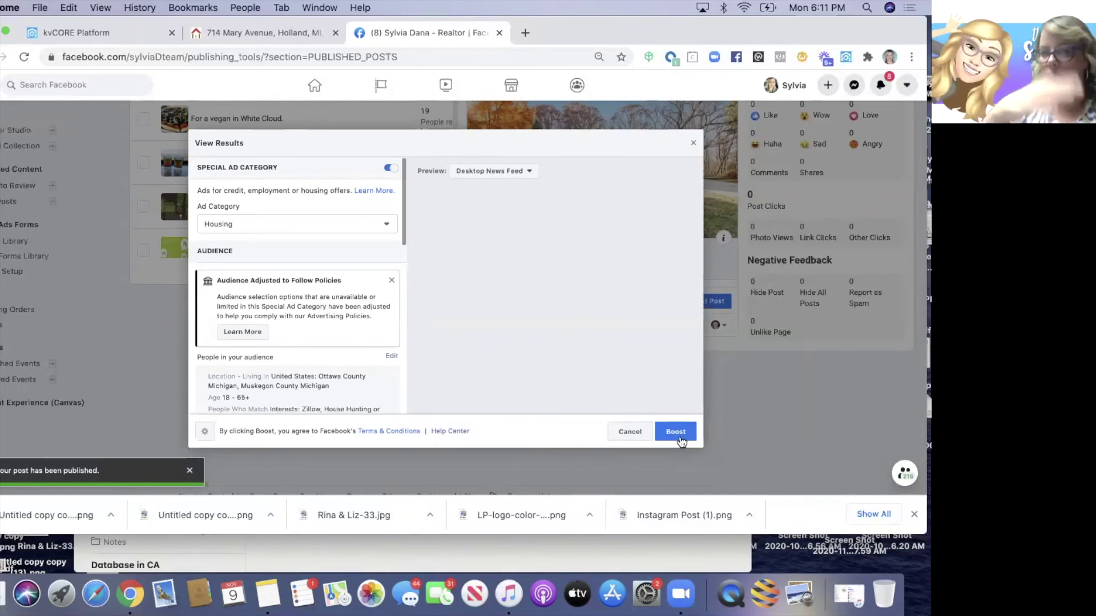
Step: Boost the listing post as a Housing ad, dismiss the results, and switch to the kvCORE tab
left_click(680, 437)
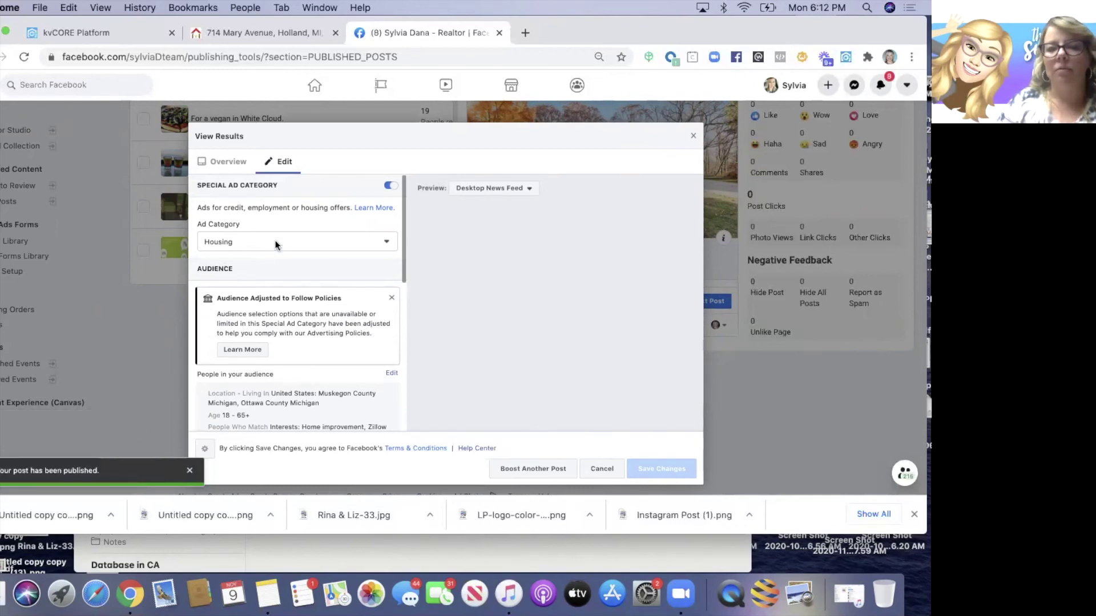
left_click(694, 139)
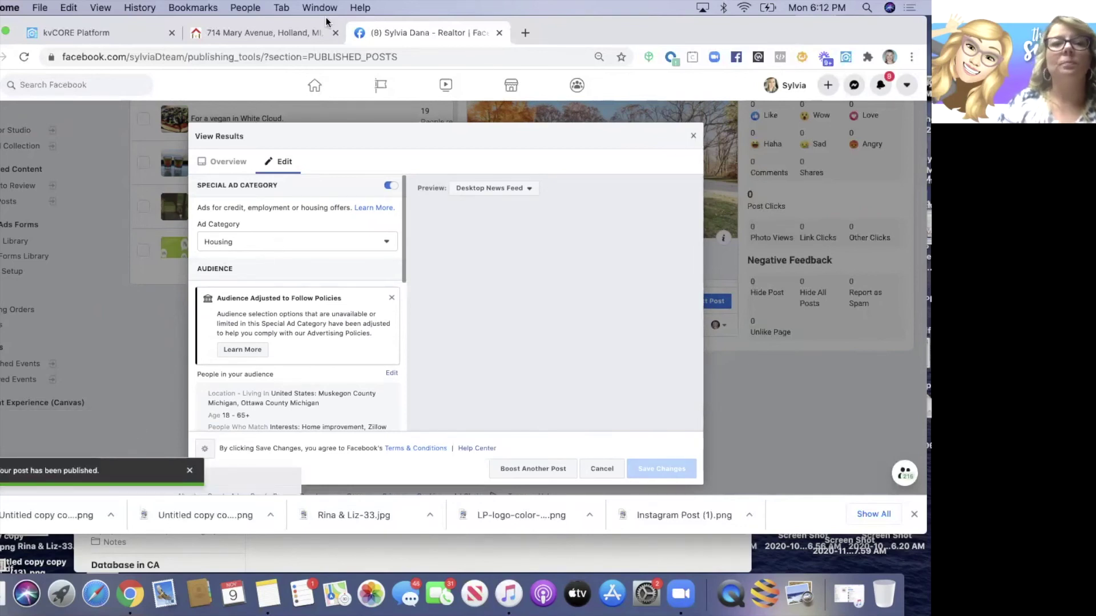
left_click(89, 37)
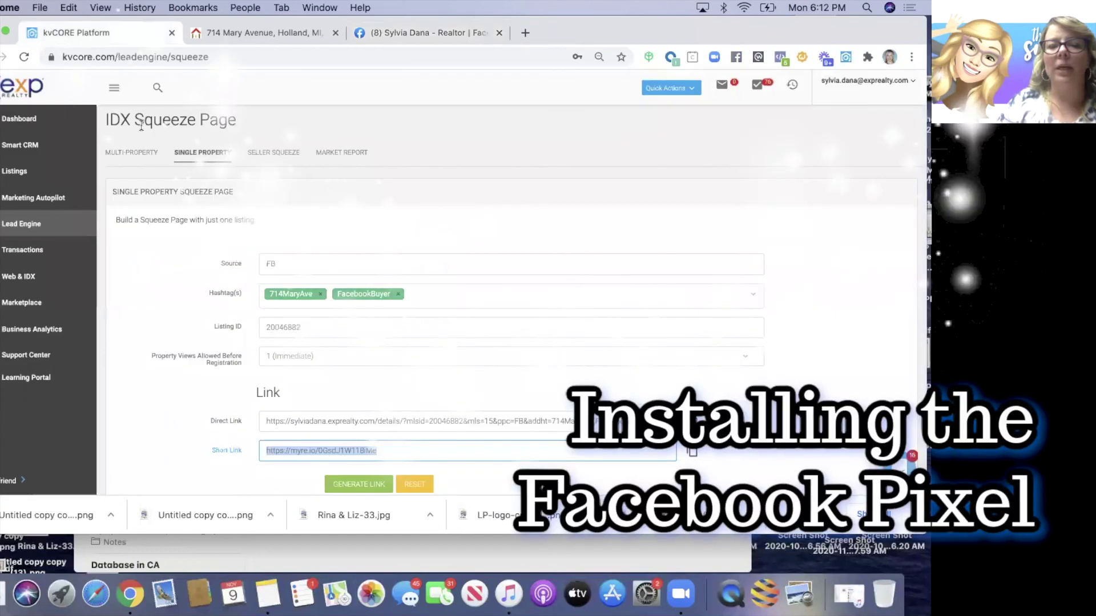
Step: Load business.facebook.com in a new tab and go to the ad account's Audiences page
key("super+t")
type("fac")
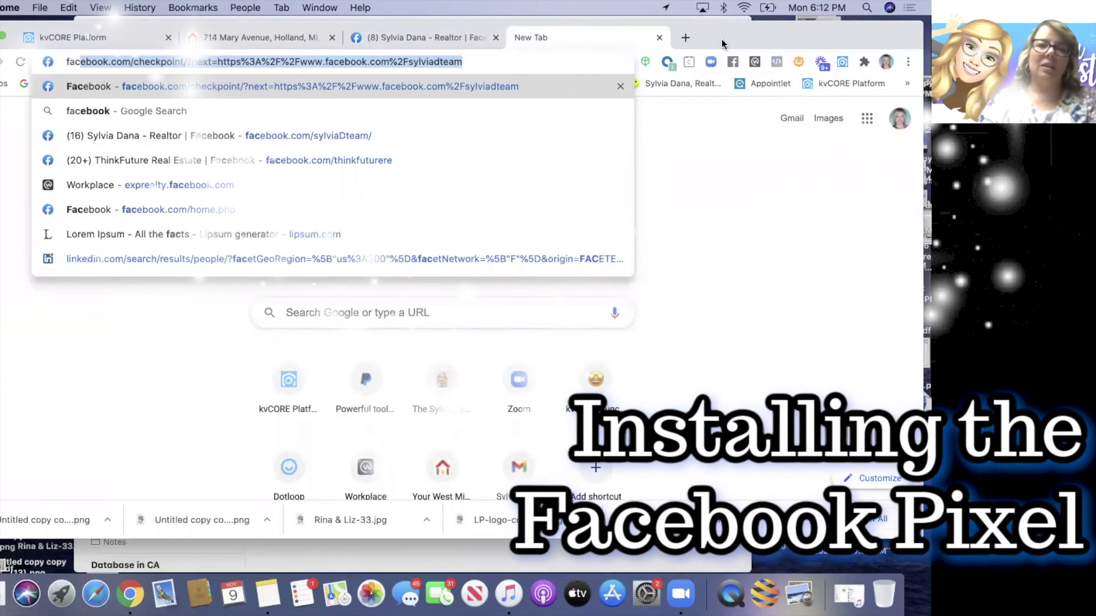
key("BackSpace")
key("BackSpace")
key("BackSpace")
key("BackSpace")
type("bu")
key("Return")
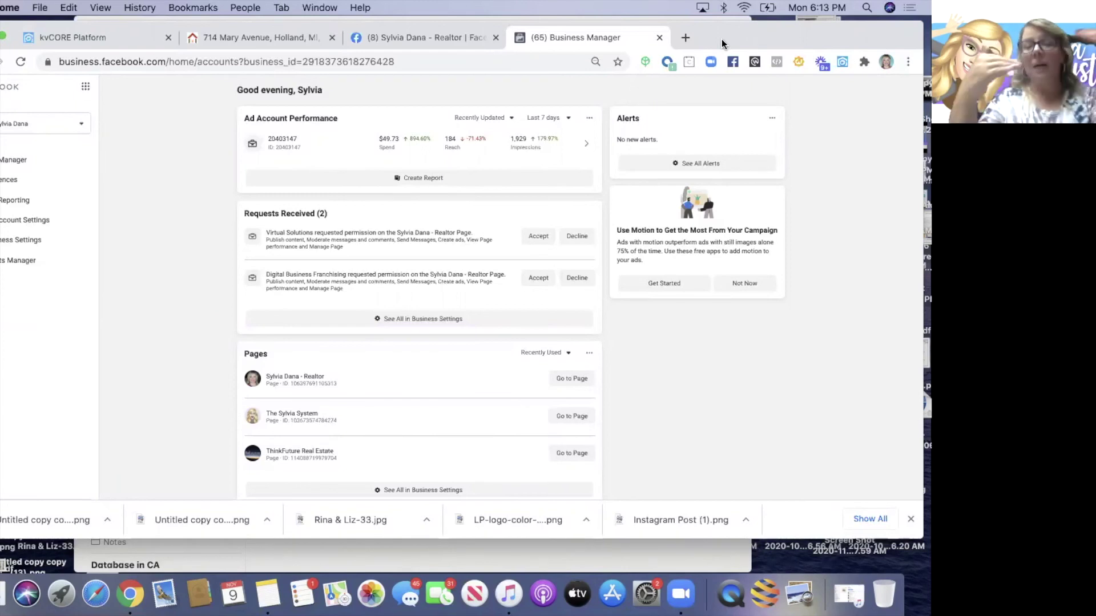
left_click(13, 179)
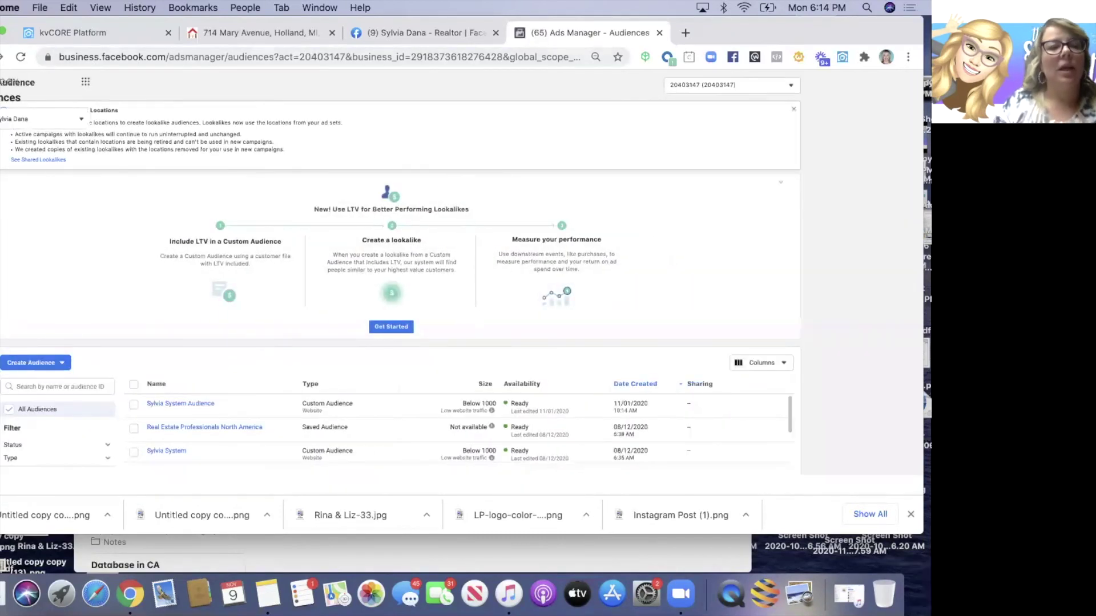
Step: Open Events Manager from the business tools menu to see the pixel's PageView, Lead and Add to Cart events
left_click(17, 118)
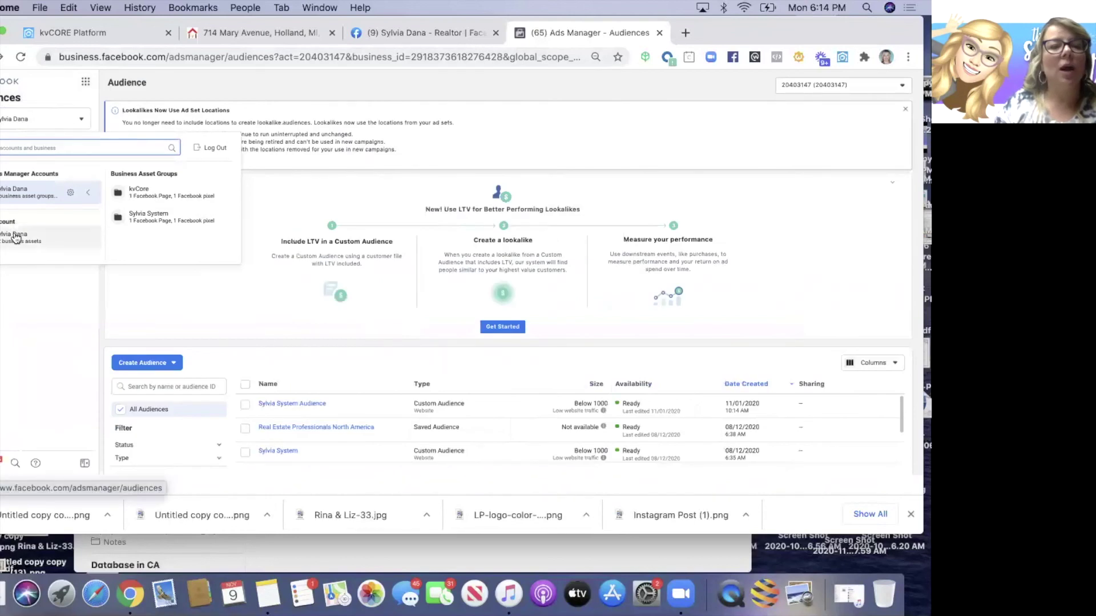
left_click(85, 82)
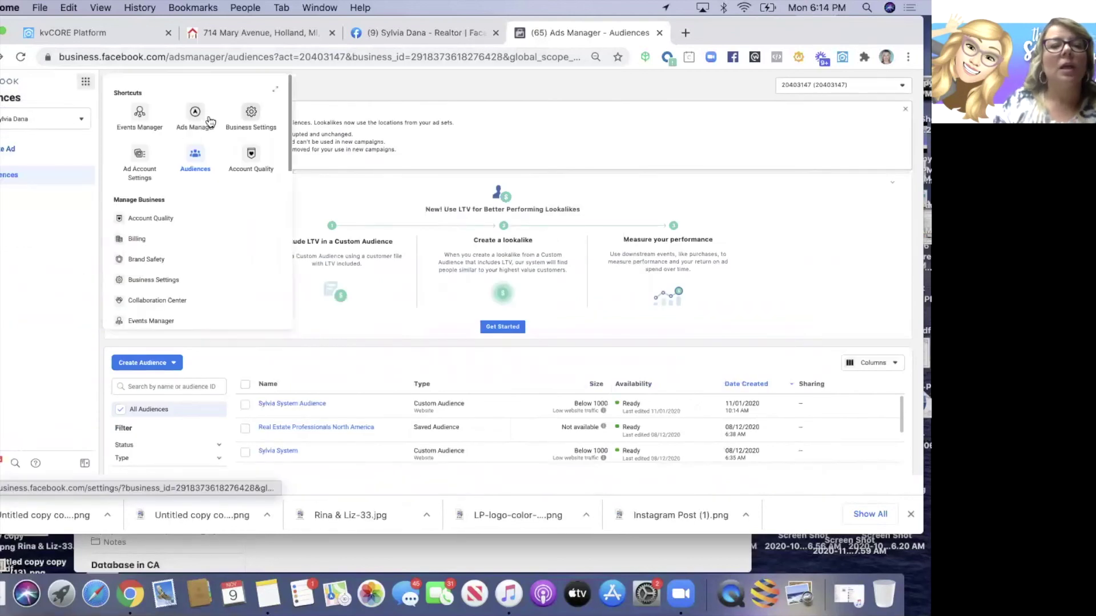
left_click(145, 123)
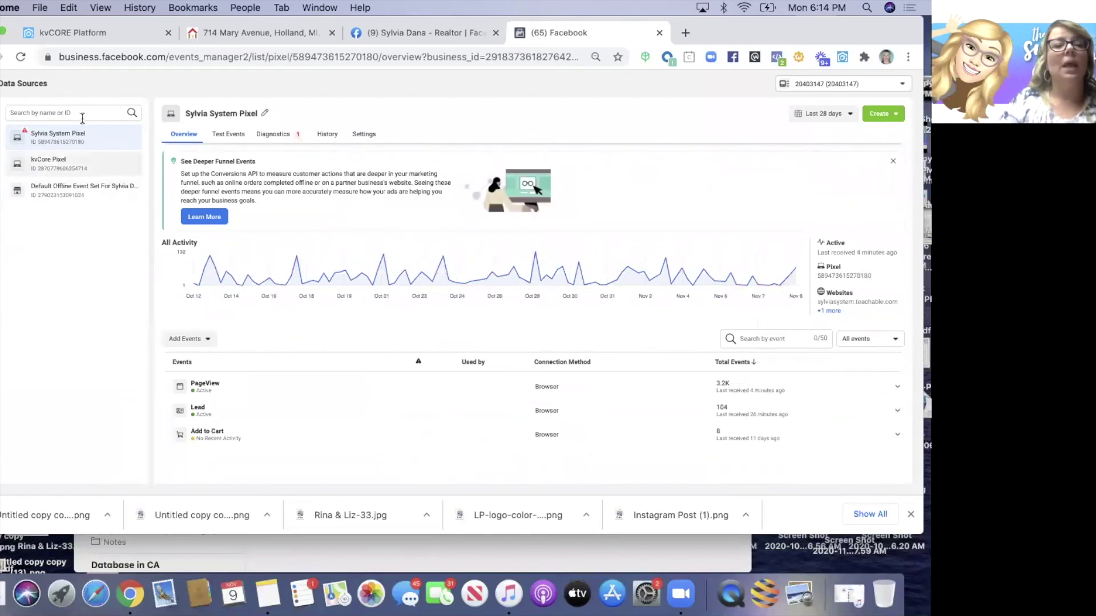
Step: Check the kvCore Pixel overview (1.5K PageViews, 50 Leads), then switch back to the kvCORE tab
mouse_move(3, 114)
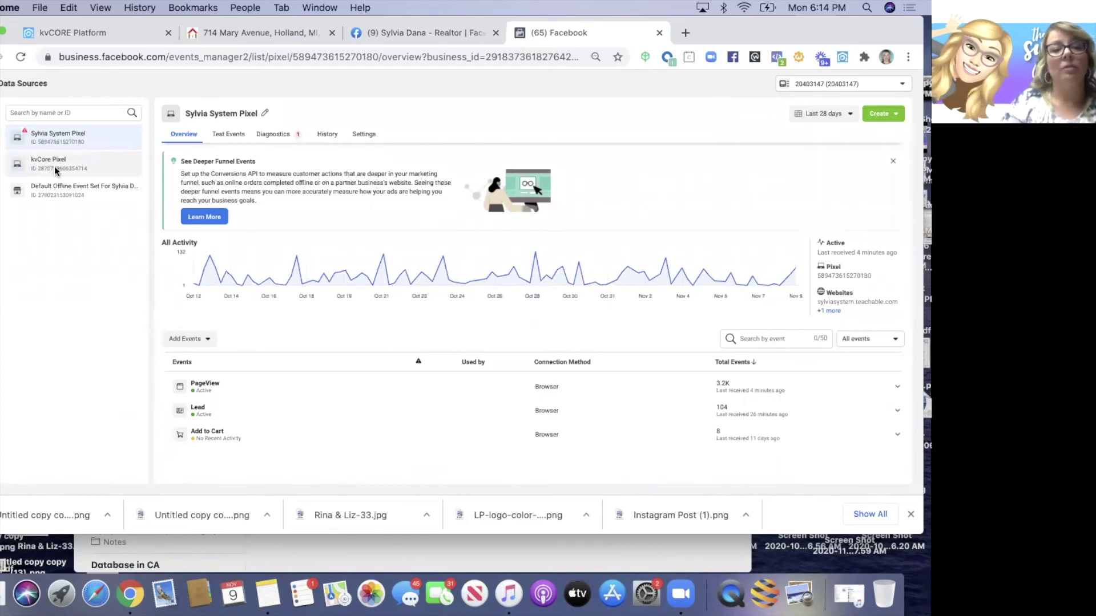
left_click(54, 166)
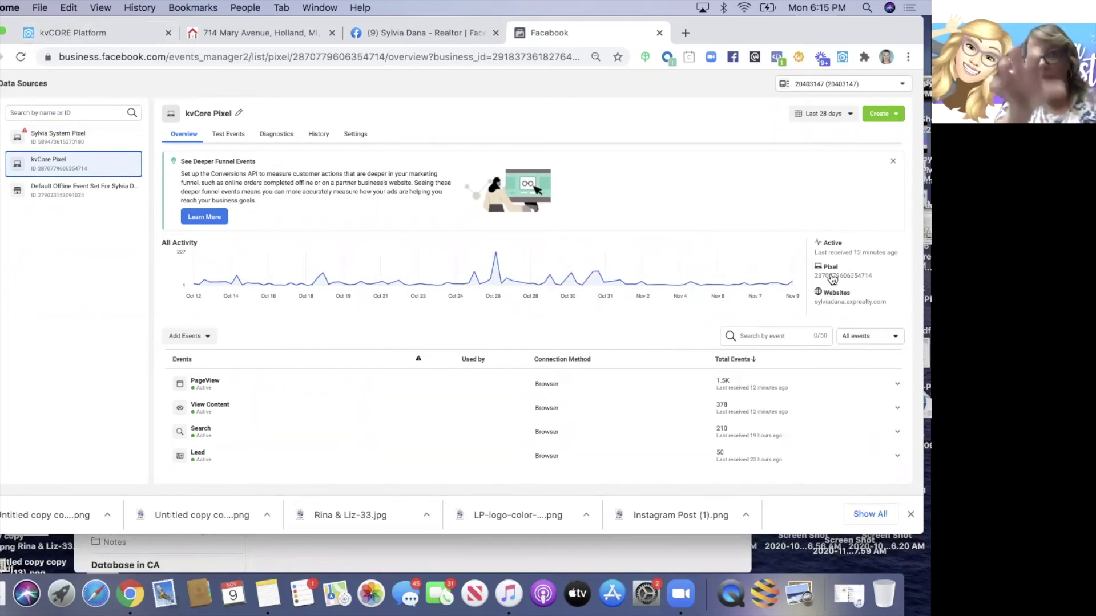
left_click(120, 40)
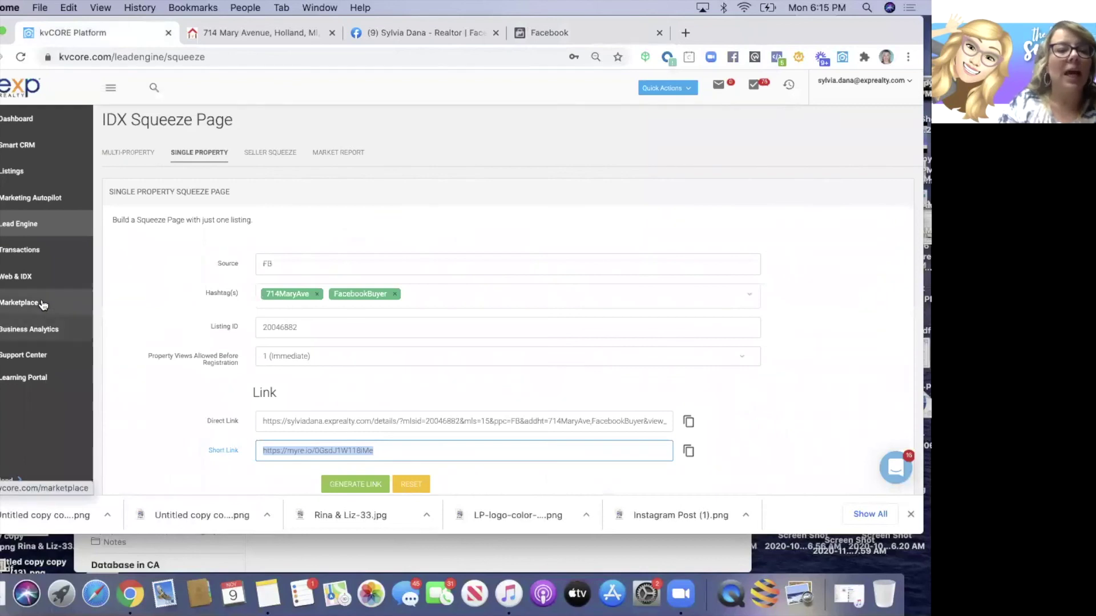
Step: Confirm the Facebook Pixel code sits in the Web & IDX Custom Header, then open the Learning Portal
left_click(16, 274)
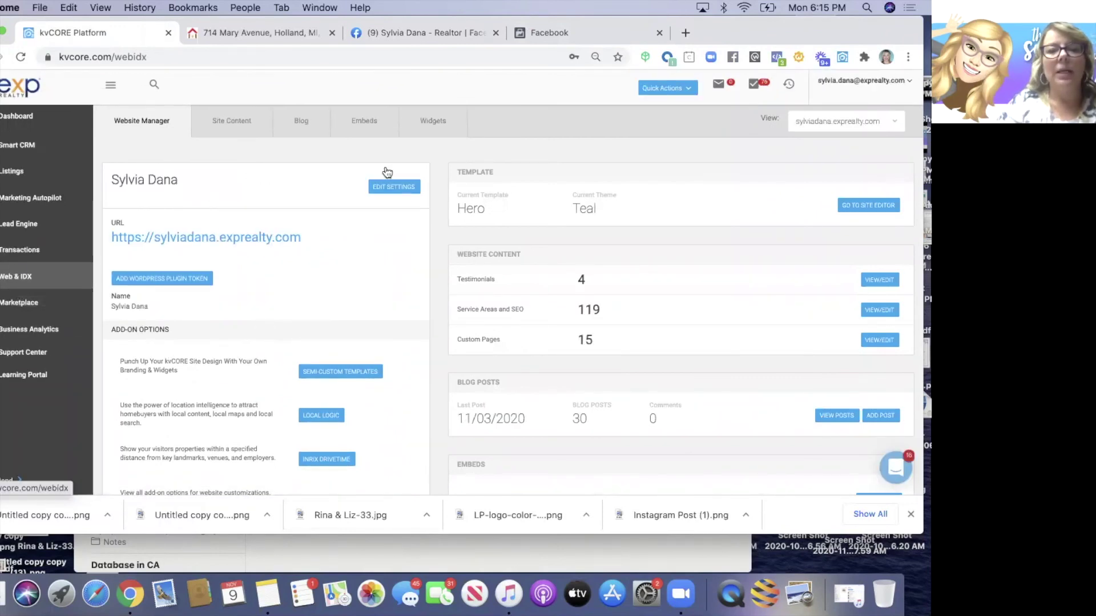
left_click(384, 186)
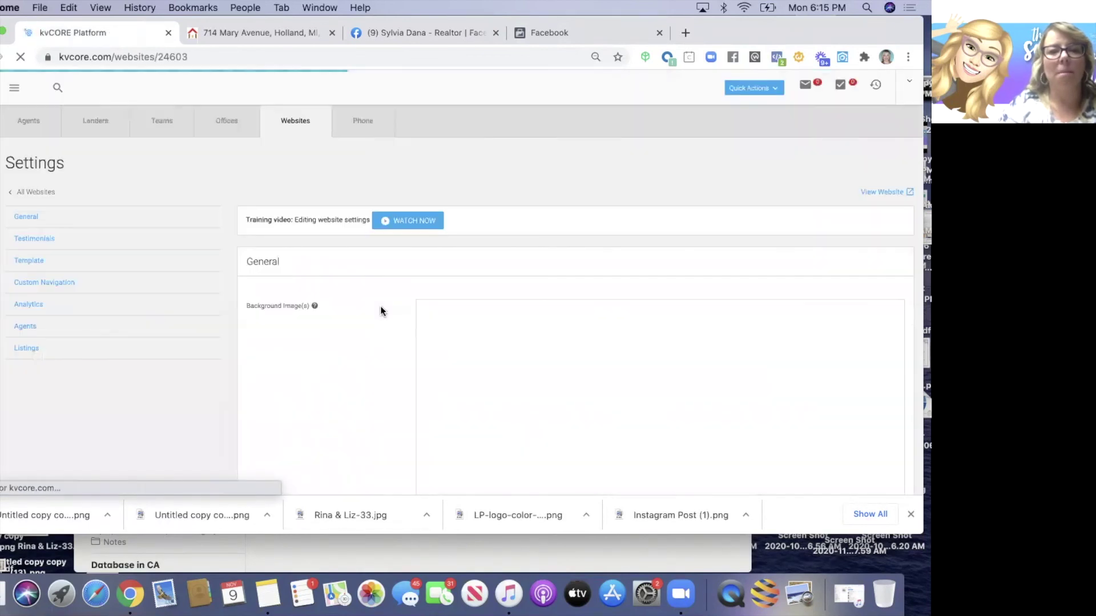
scroll(380, 306, "down", 15)
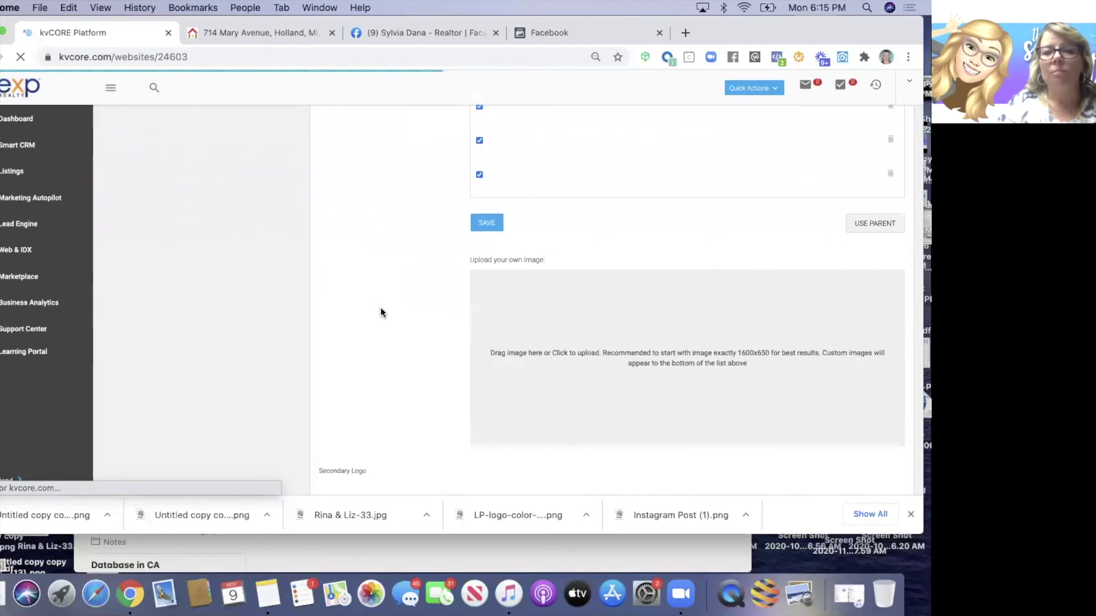
scroll(380, 307, "down", 5)
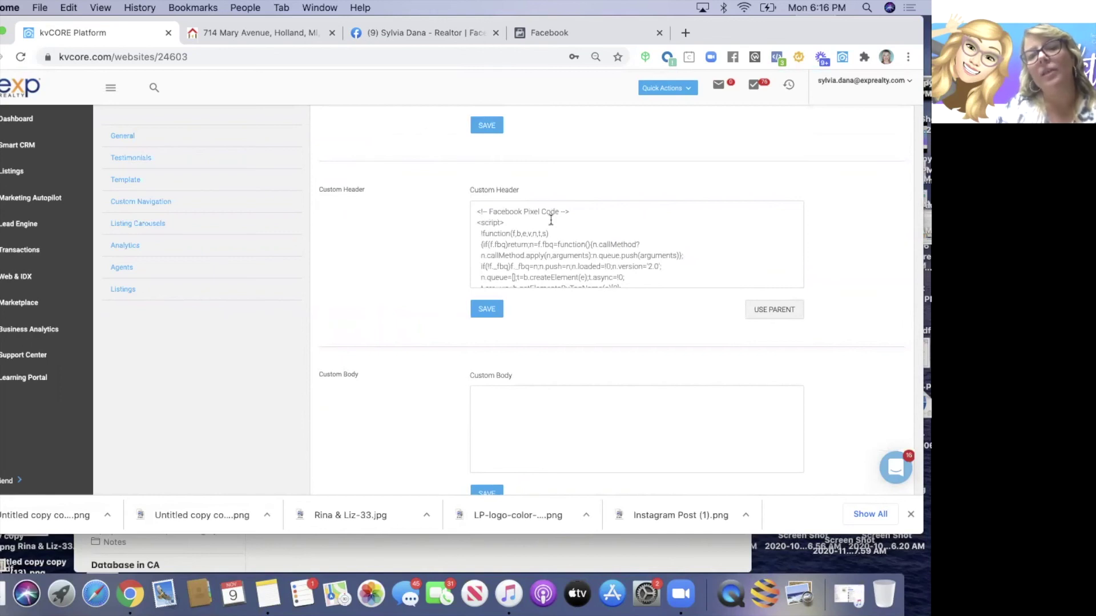
scroll(545, 260, "down", 1)
scroll(544, 259, "down", 5)
scroll(544, 260, "up", 3)
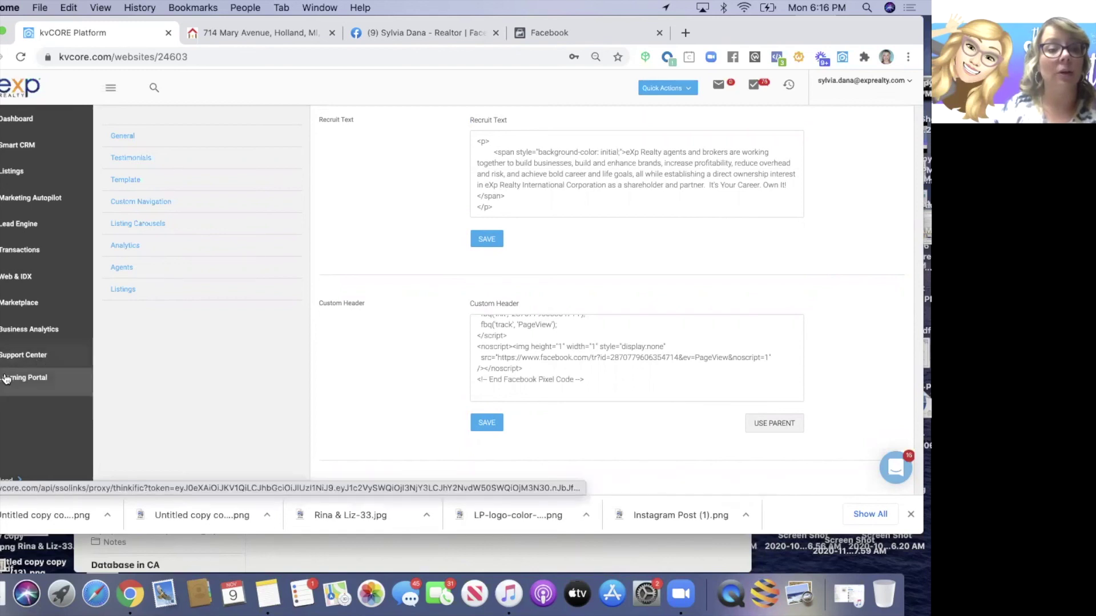
left_click(6, 378)
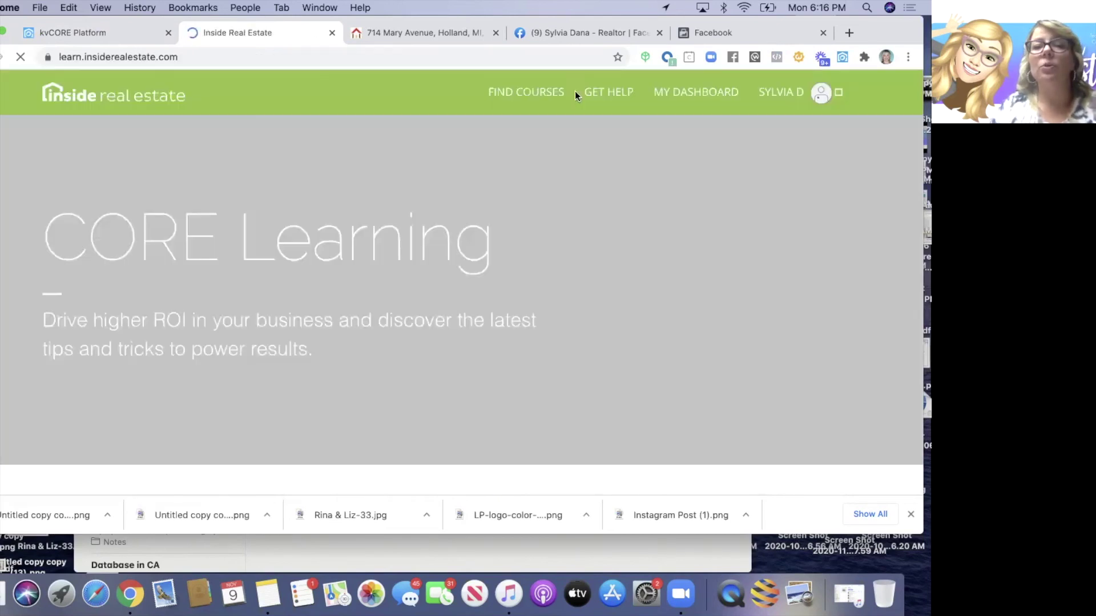
Step: Go to the Help Center's kvCORE Platform section and list all kvCORE articles
left_click(592, 93)
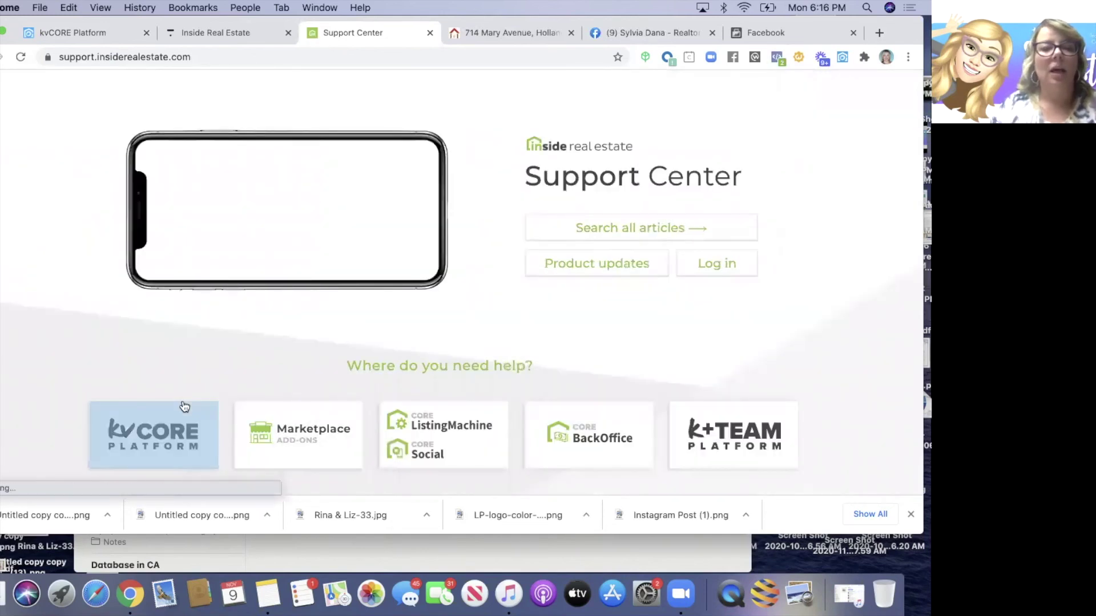
scroll(160, 228, "down", 3)
left_click(153, 205)
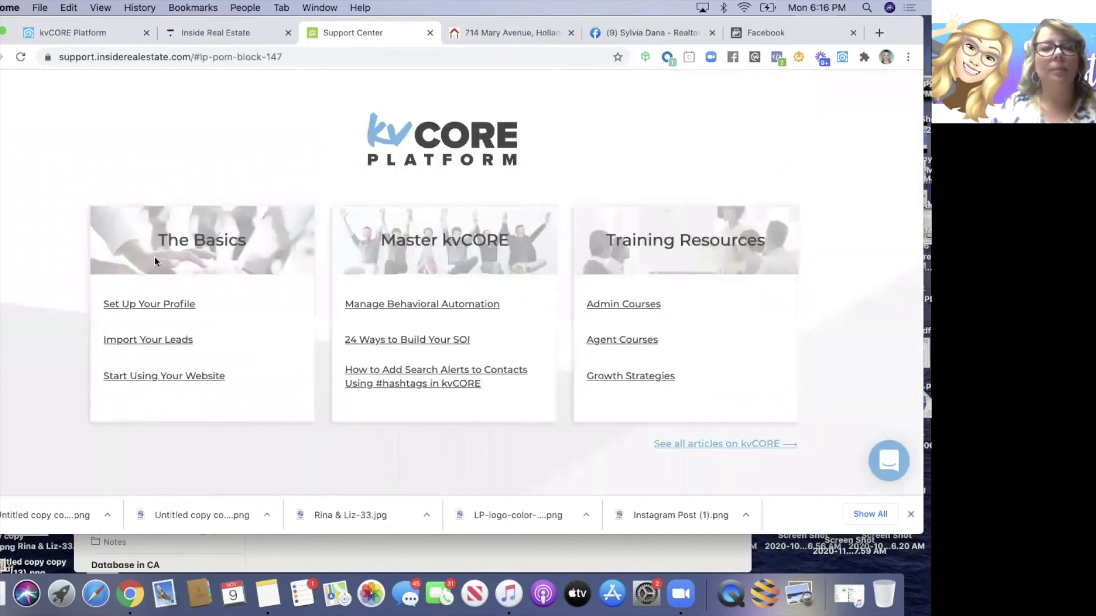
scroll(676, 290, "down", 3)
scroll(676, 290, "down", 1)
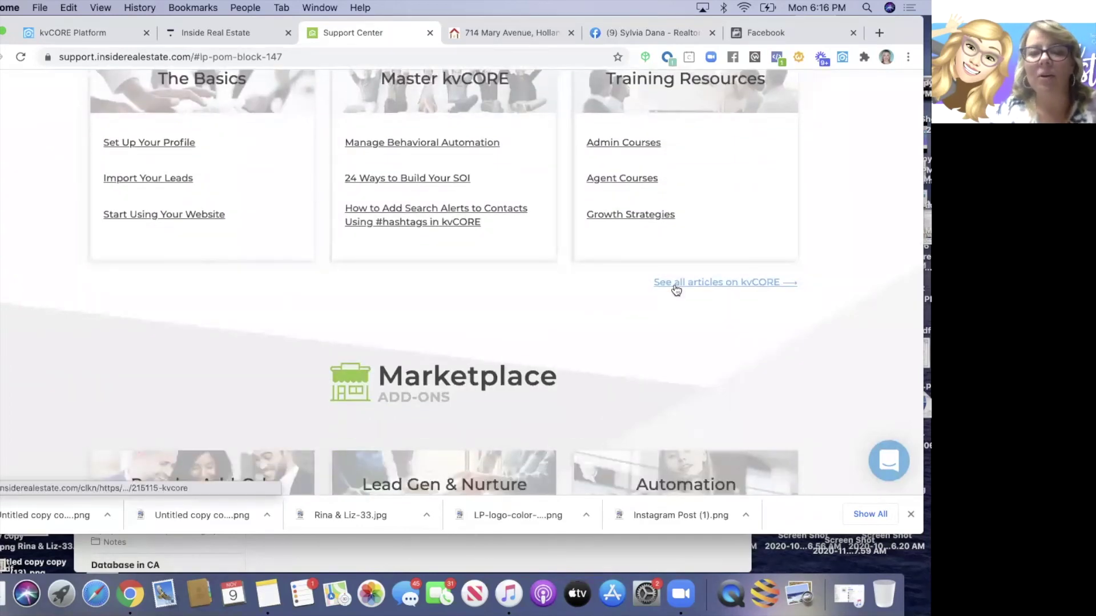
left_click(674, 284)
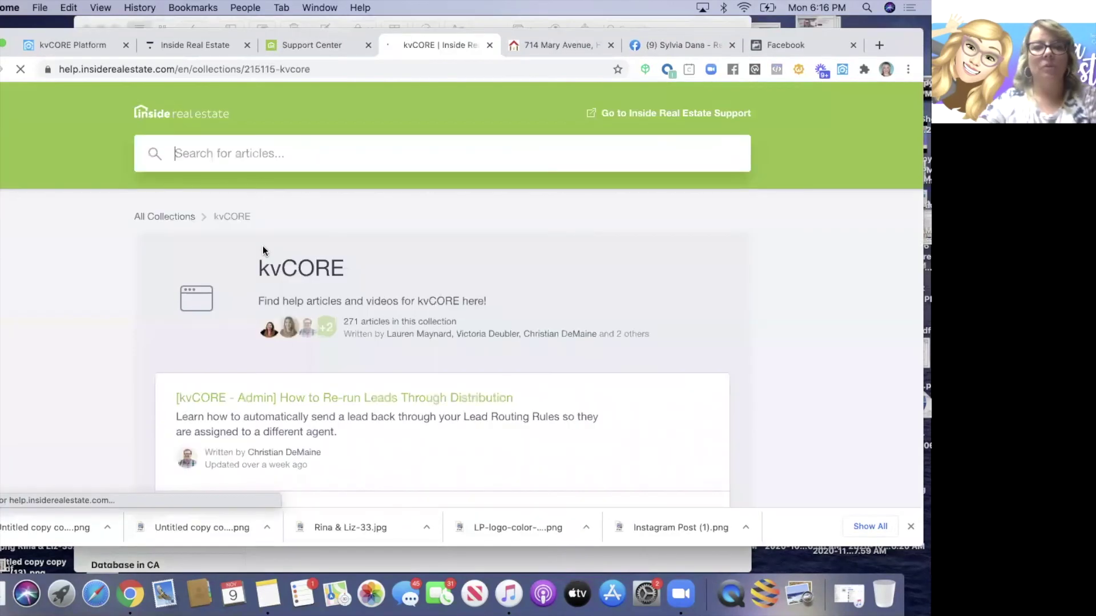
Step: Search 'facebook pixel' and read the 'kvCORE: How to Install a Facebook Pixel' article
type("facebo")
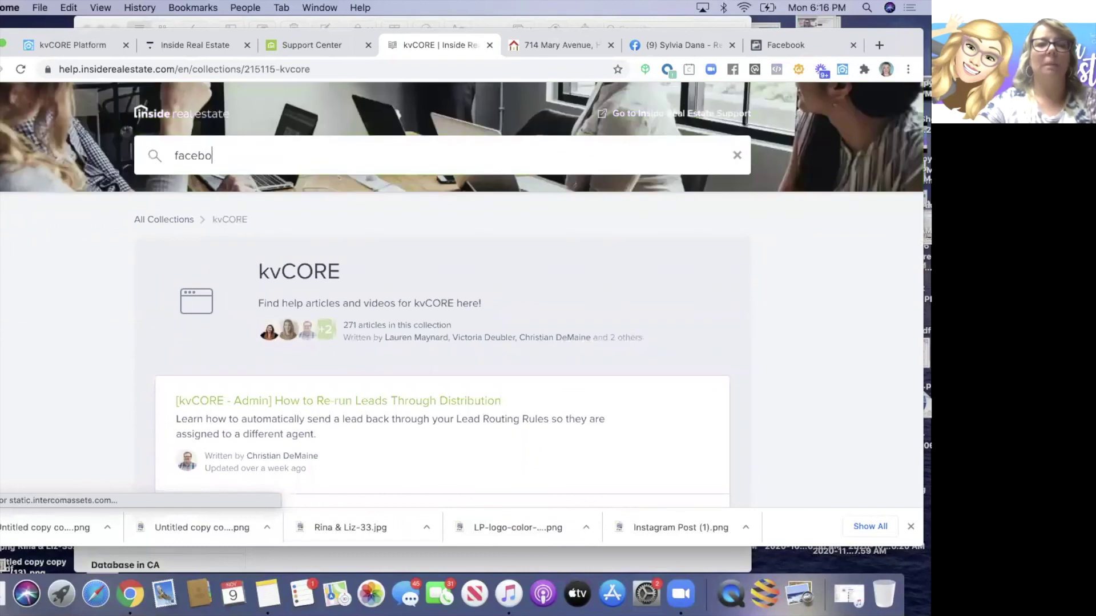
type("ok pixel")
key("Return")
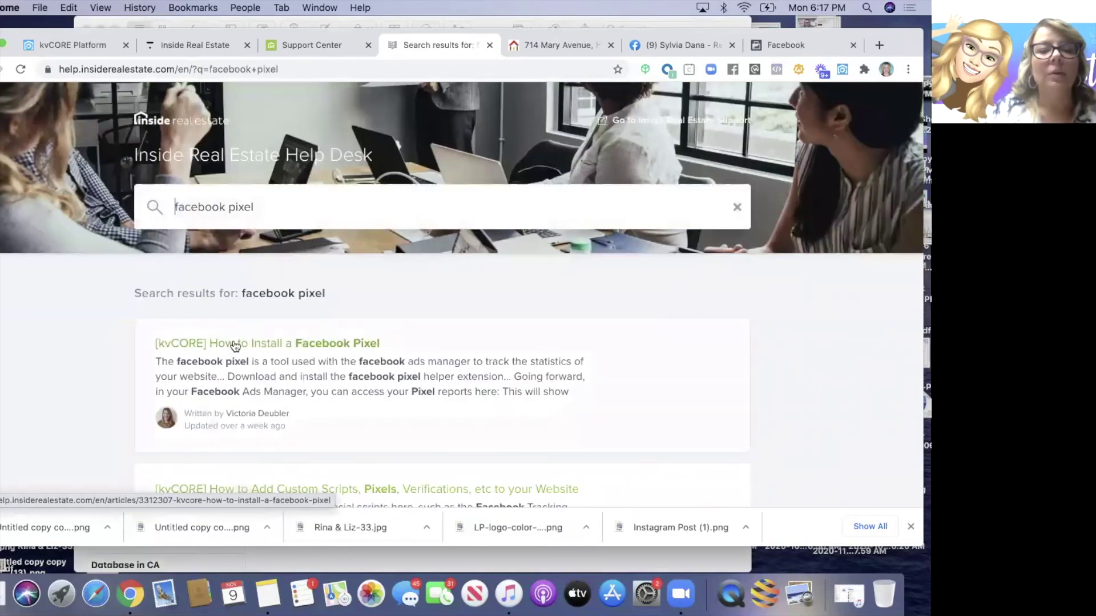
left_click(235, 345)
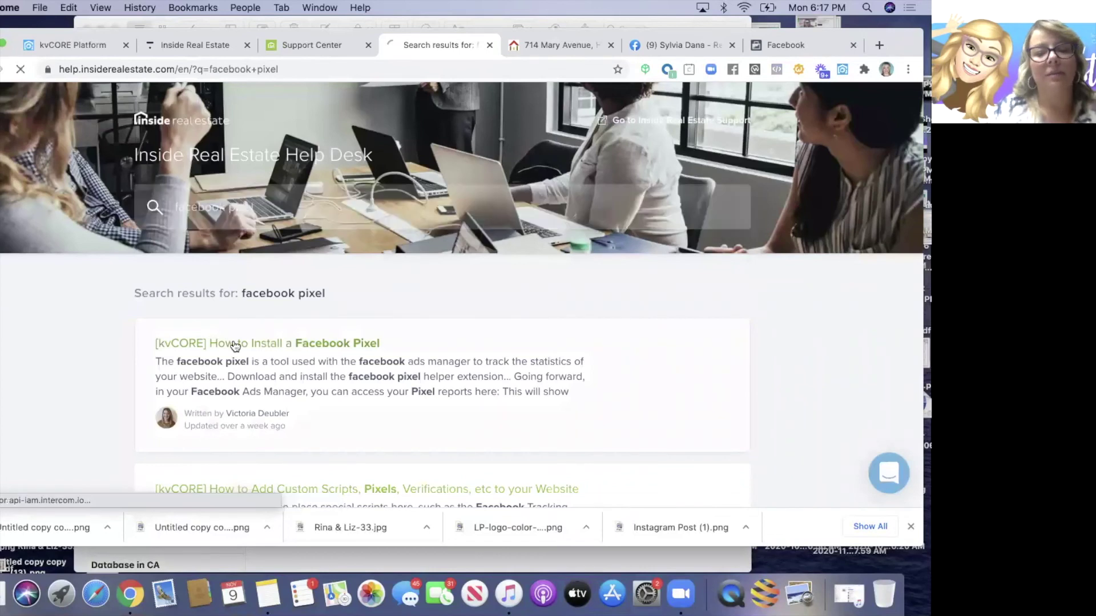
scroll(363, 400, "down", 5)
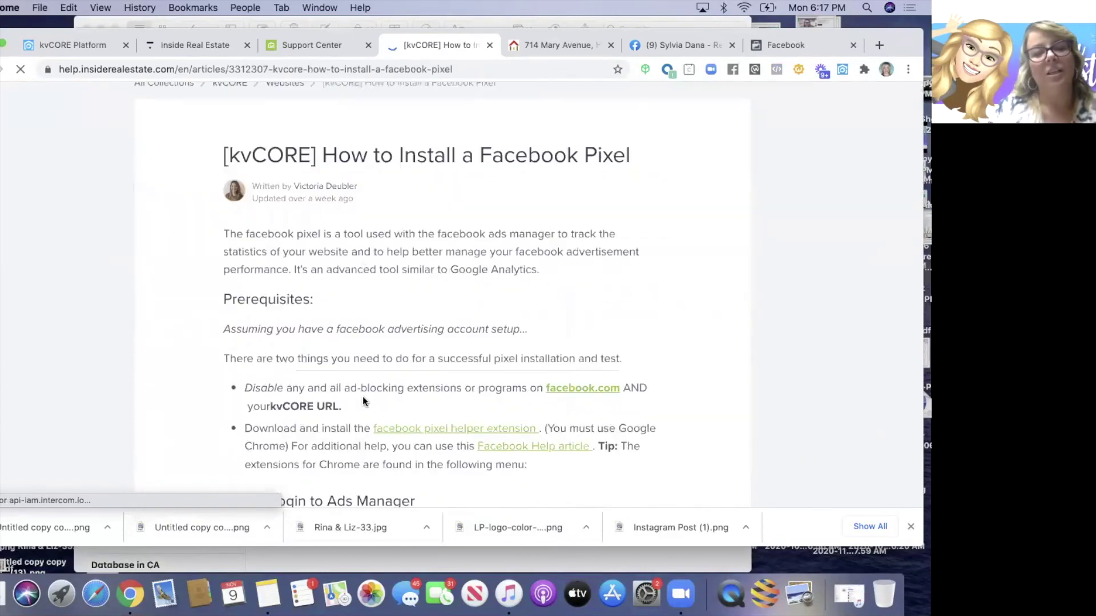
scroll(394, 220, "up", 1)
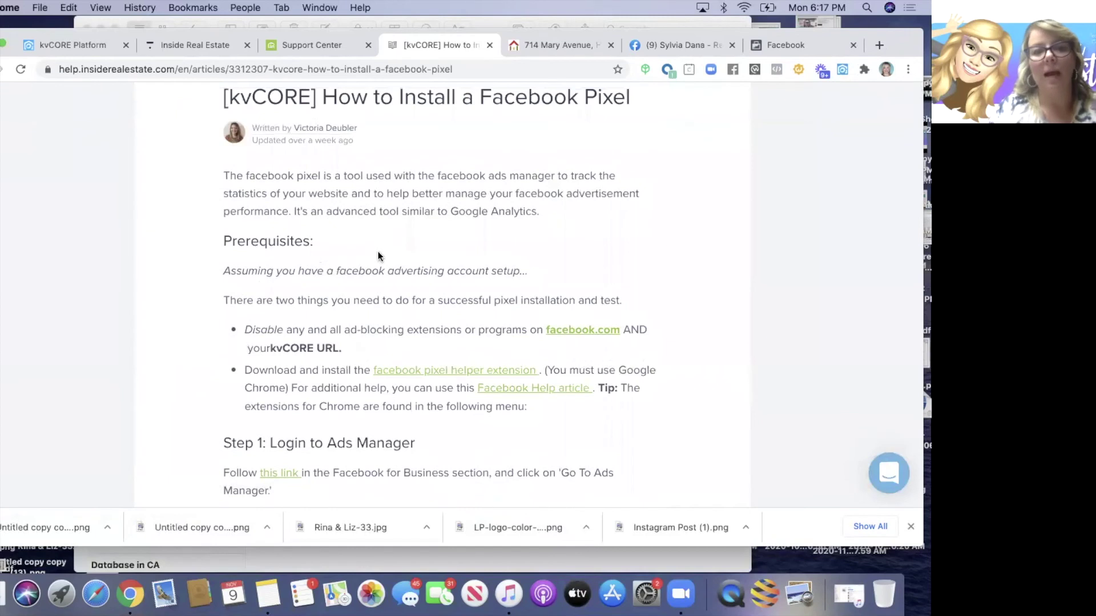
scroll(334, 301, "down", 1)
left_click_drag(337, 229, 489, 227)
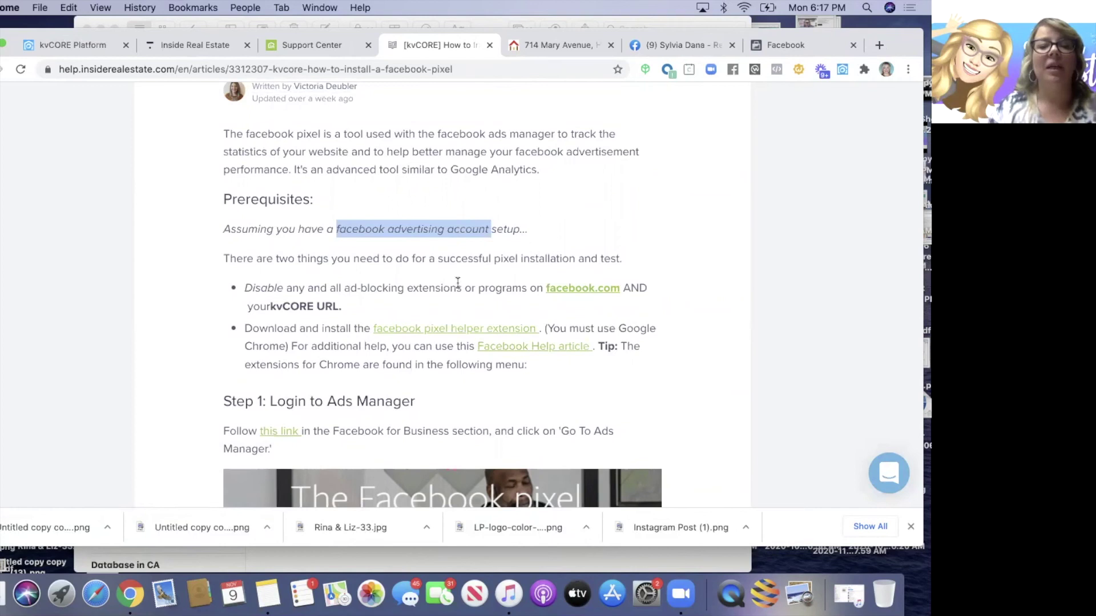
scroll(457, 283, "down", 5)
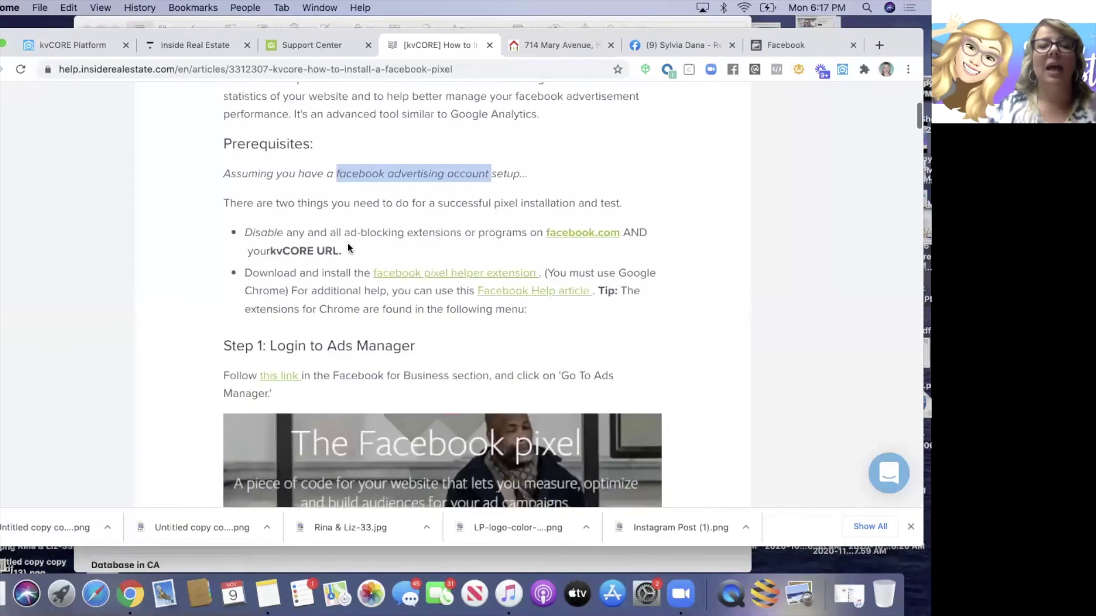
scroll(348, 244, "down", 10)
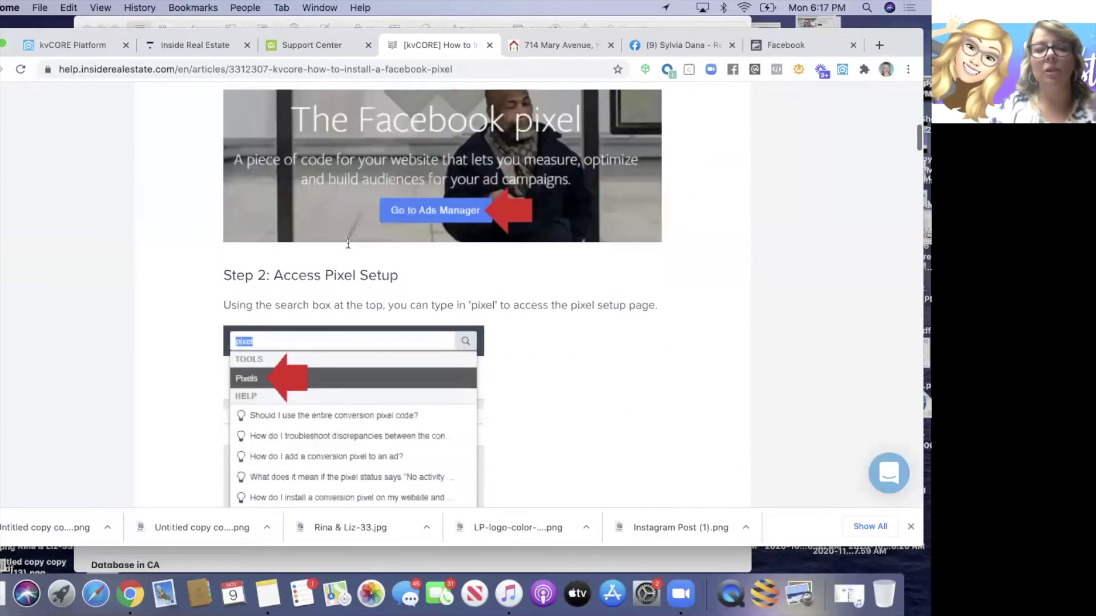
scroll(347, 243, "down", 15)
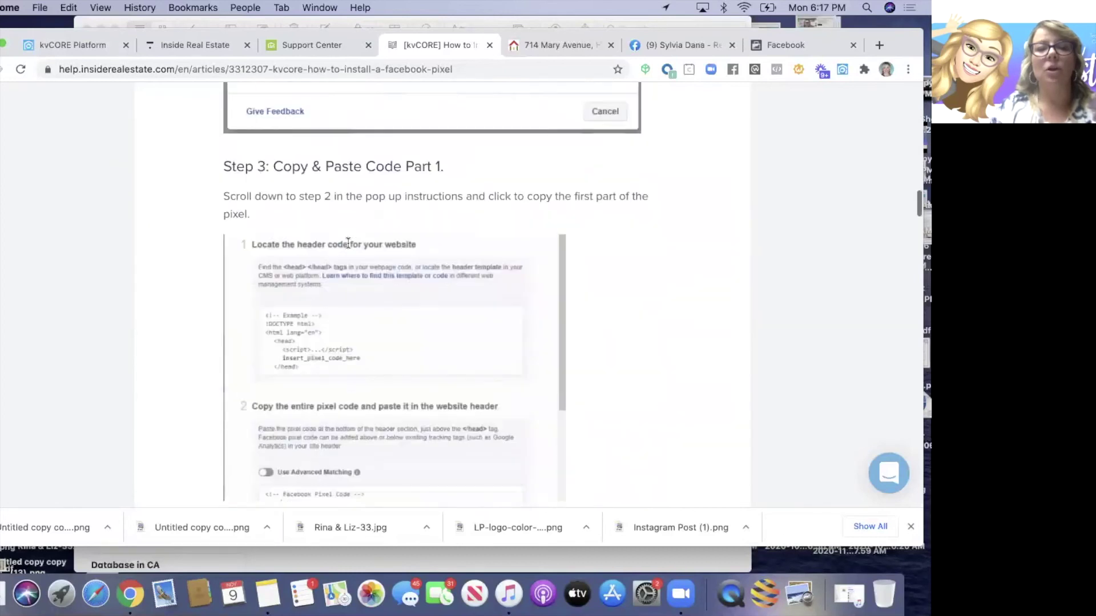
scroll(348, 243, "down", 18)
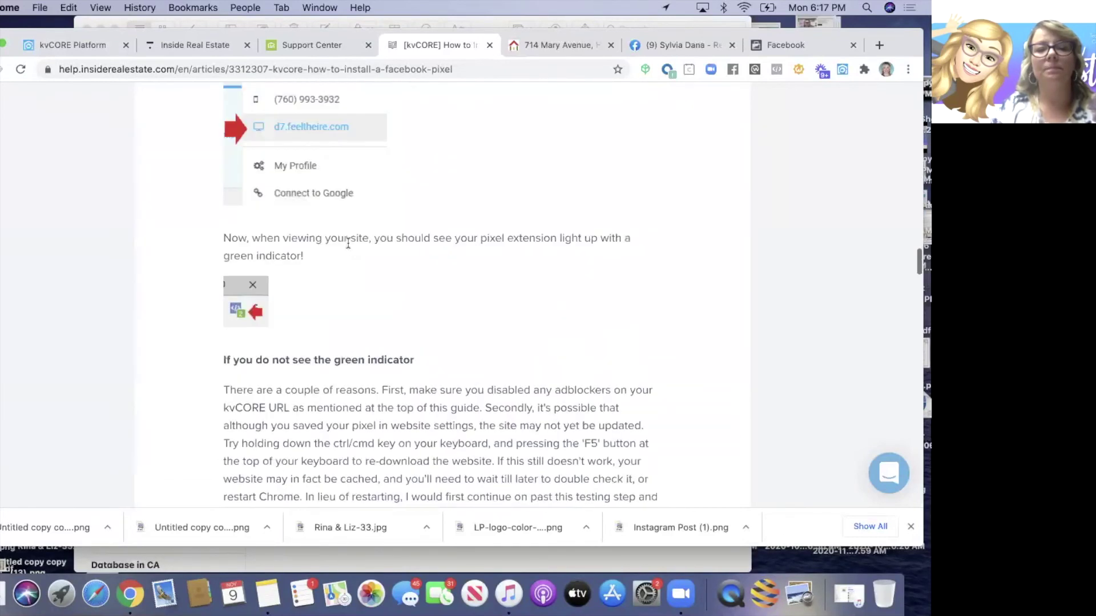
scroll(347, 243, "down", 15)
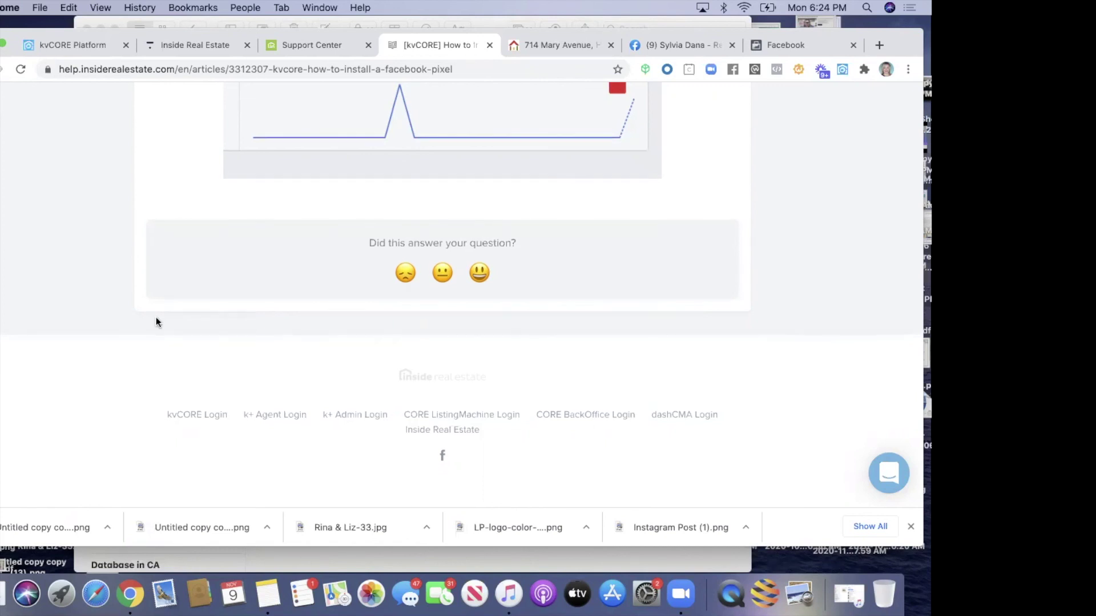
scroll(158, 322, "up", 15)
scroll(158, 323, "up", 6)
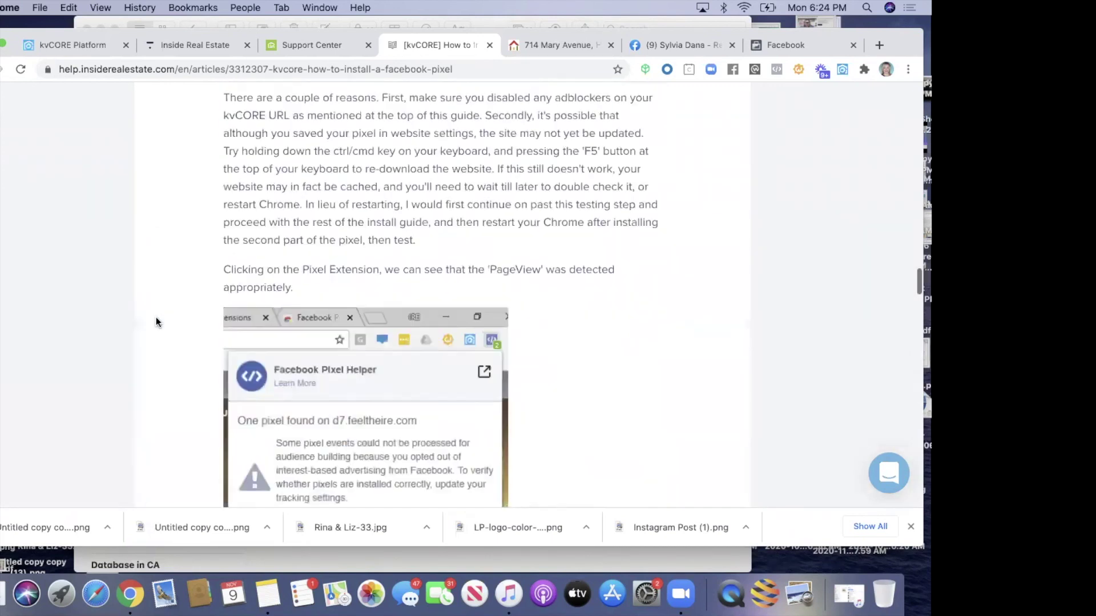
left_click(878, 48)
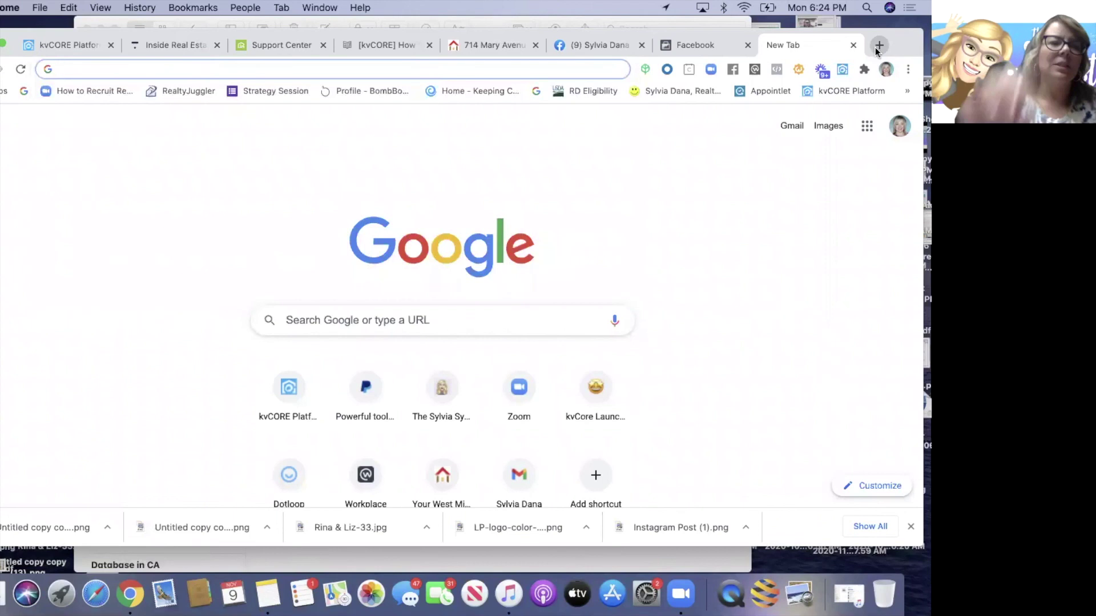
Step: Search Google for 'google my business', open the Google My Business page and sign in
type("goo")
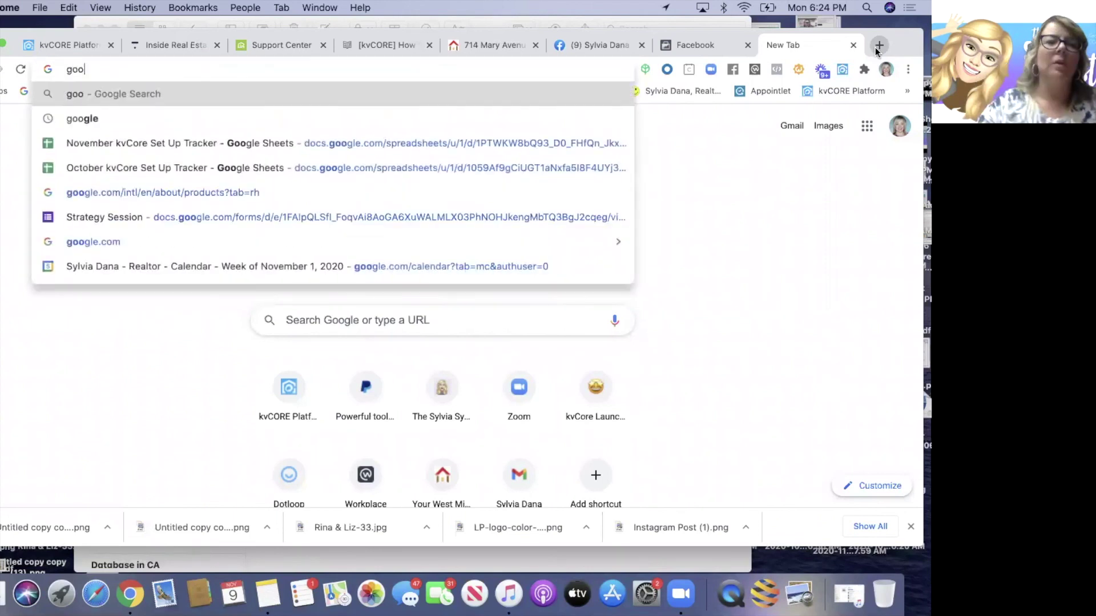
type("gle my business")
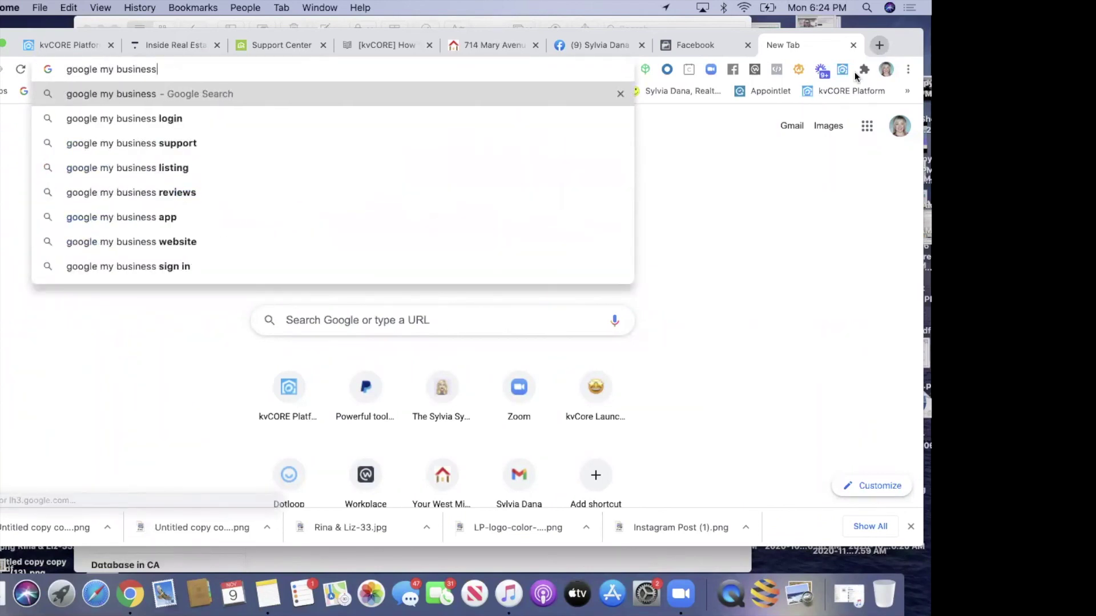
key("Return")
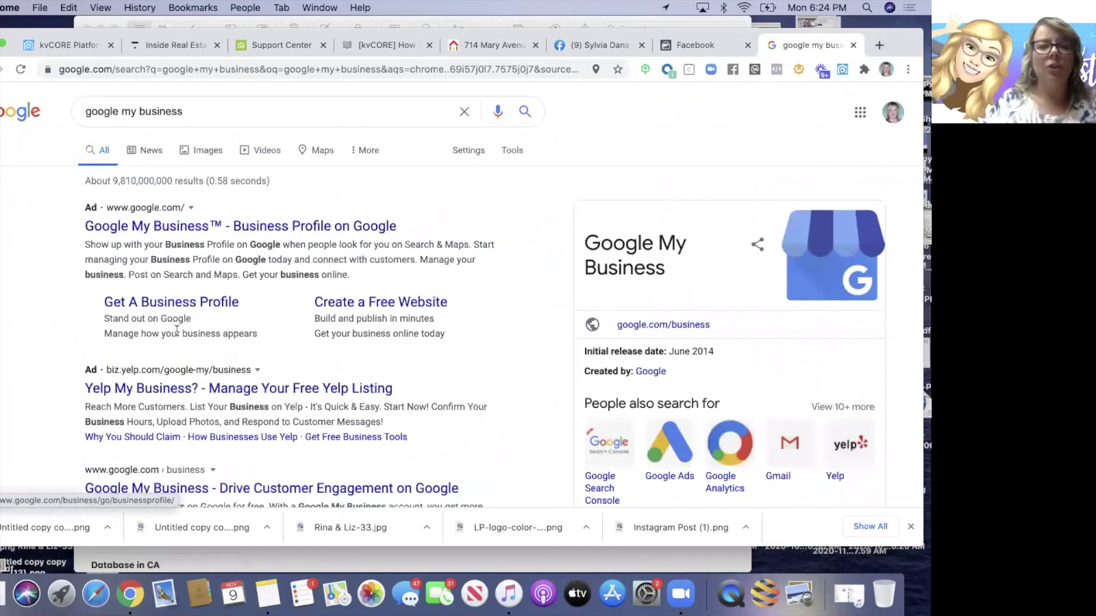
scroll(240, 285, "down", 5)
left_click(179, 336)
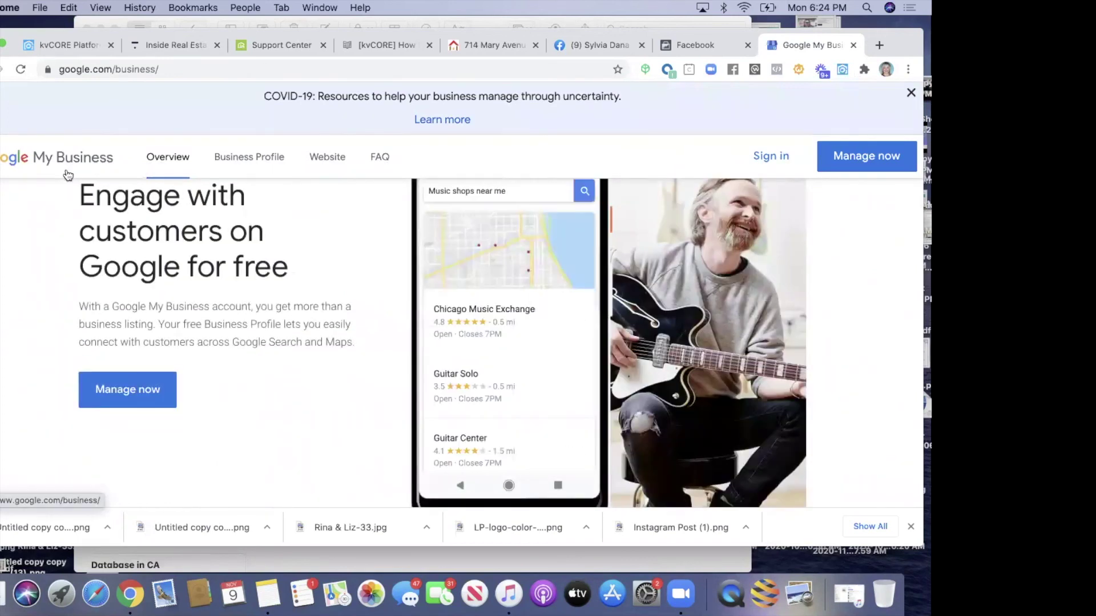
left_click(769, 158)
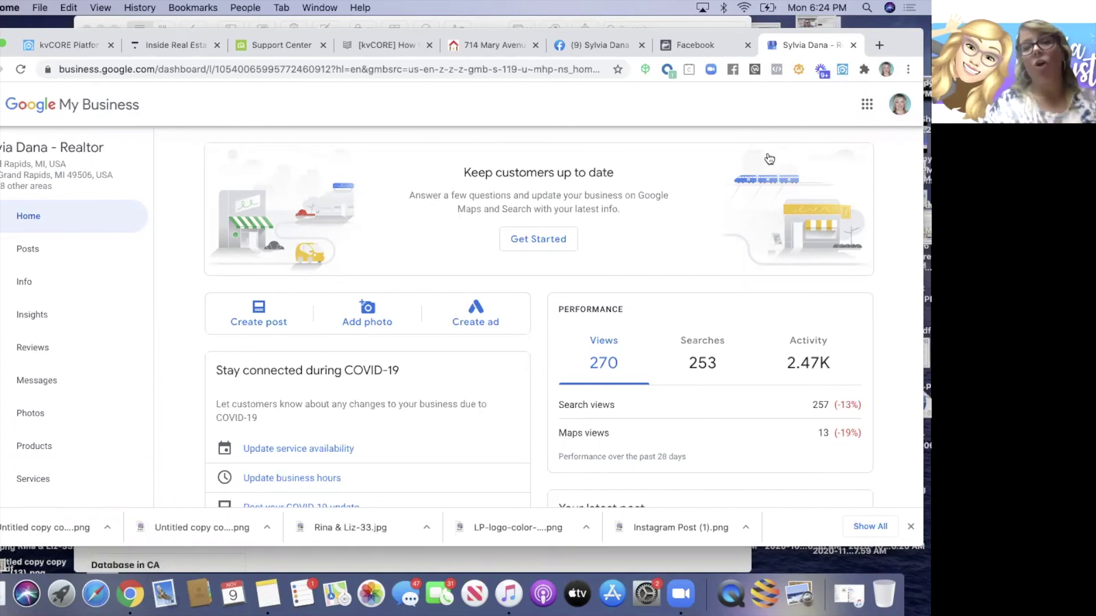
Step: Review the dashboard's views, searches and reviews cards, then choose Create an ad from the sidebar
scroll(791, 227, "down", 3)
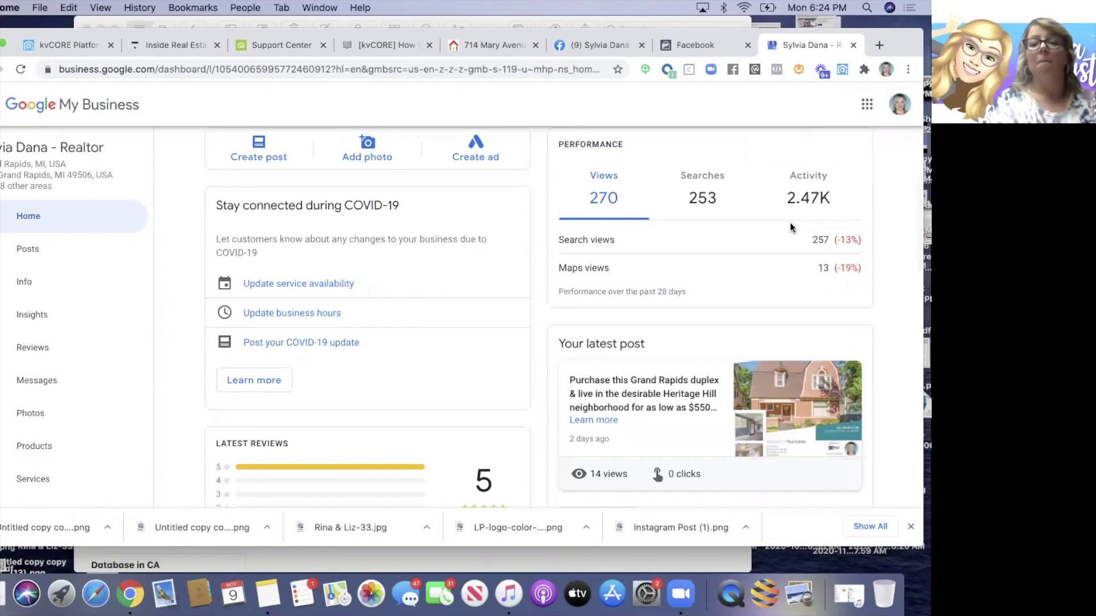
scroll(791, 227, "down", 4)
scroll(790, 227, "down", 5)
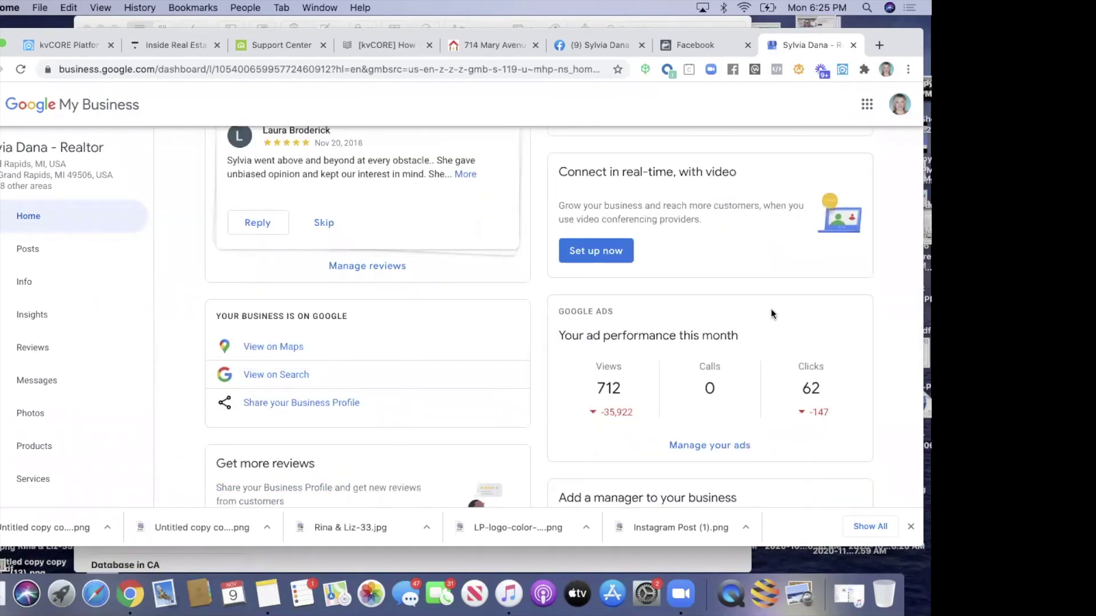
scroll(771, 310, "down", 5)
scroll(276, 387, "down", 2)
scroll(276, 387, "up", 4)
scroll(277, 387, "up", 10)
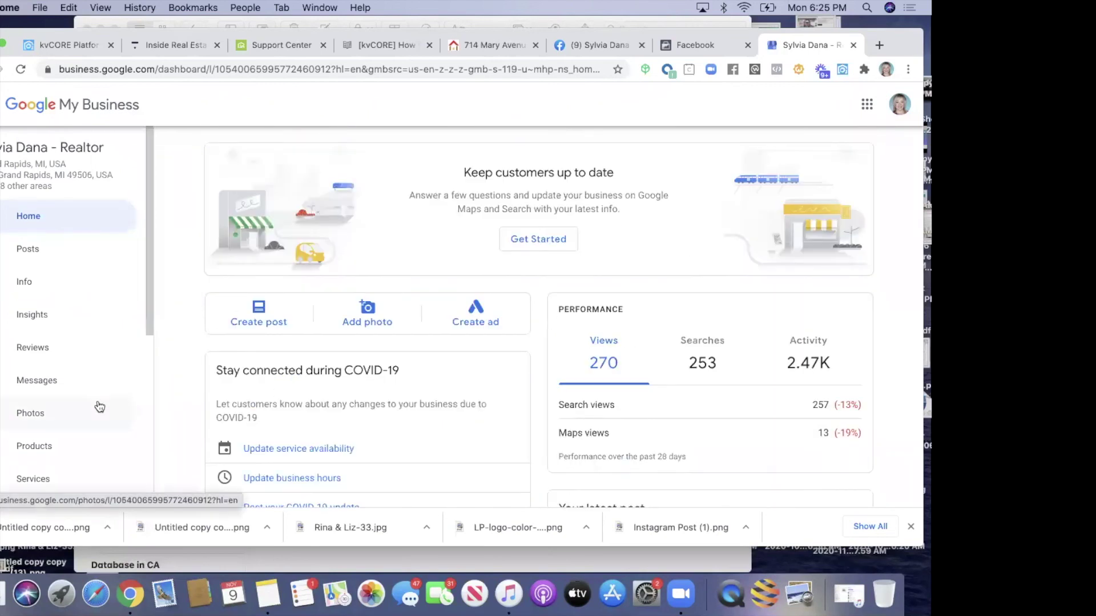
scroll(99, 406, "down", 1)
scroll(99, 406, "down", 5)
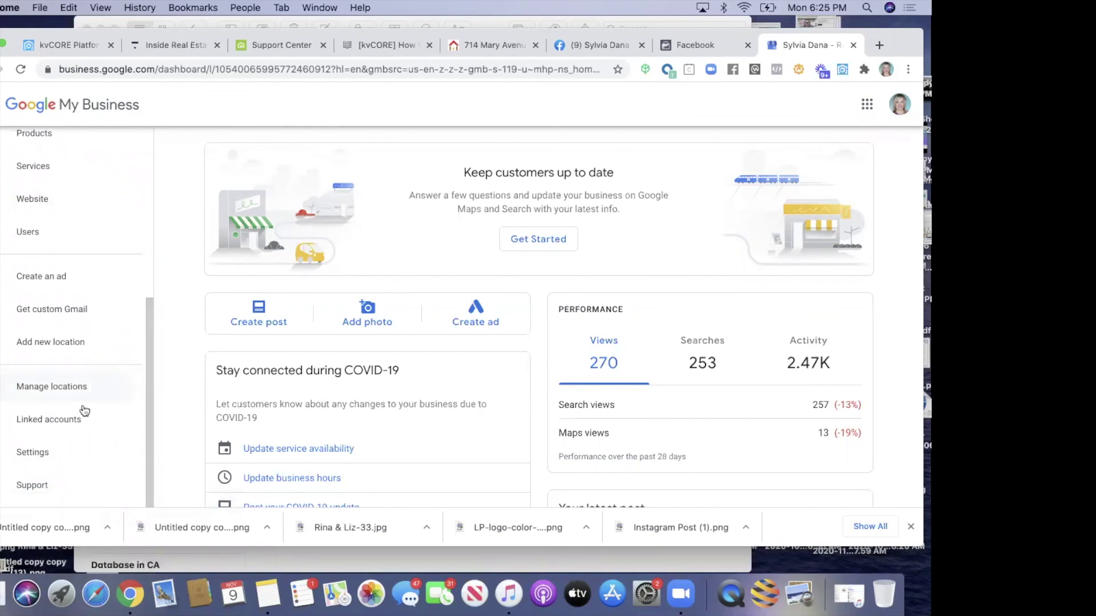
left_click(52, 284)
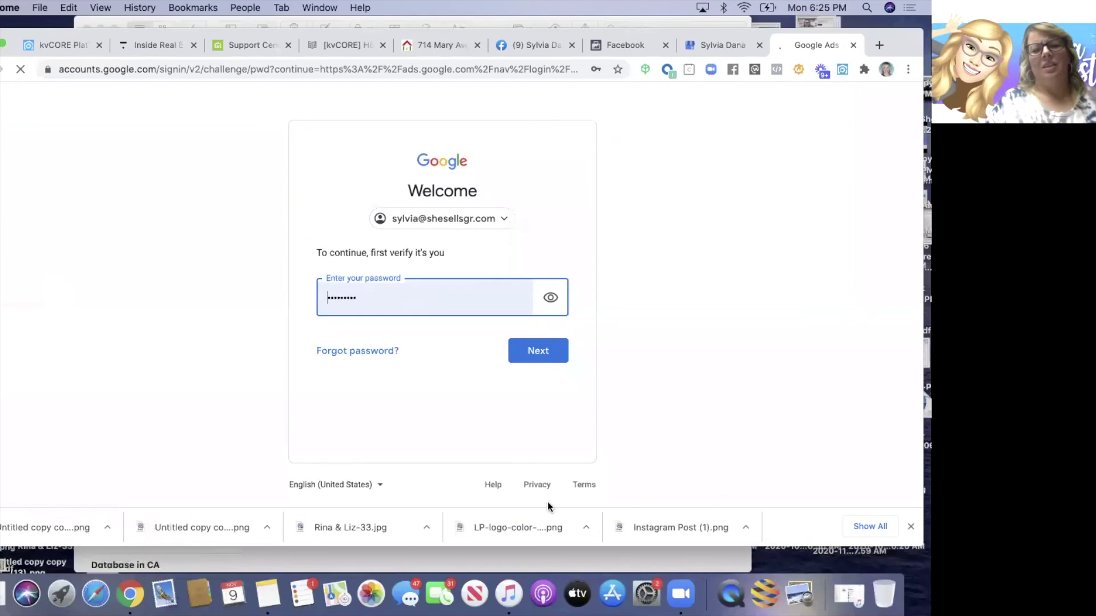
Step: Enter the account password on the Google sign-in page to reach the All smart campaigns overview
left_click(519, 347)
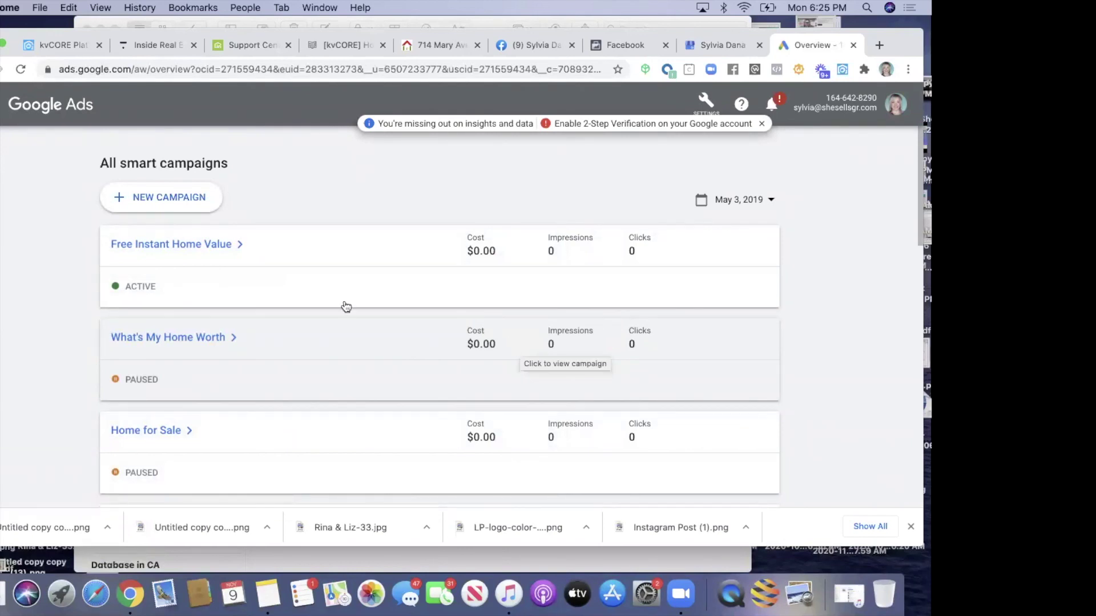
Step: Open the Free Instant Home Value campaign details and skim its first cards
left_click(203, 253)
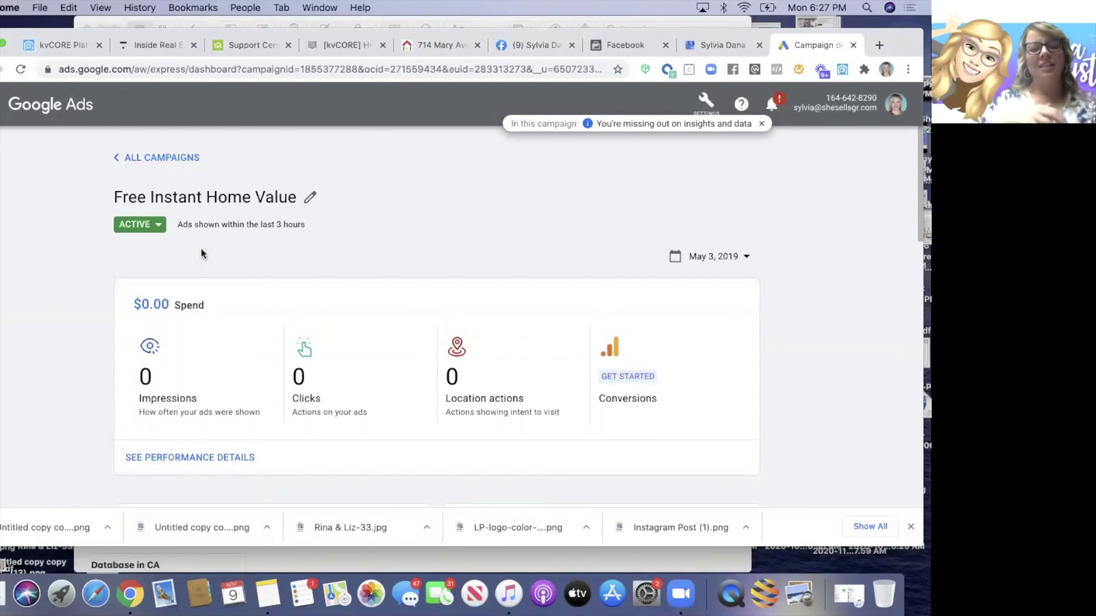
scroll(201, 249, "down", 2)
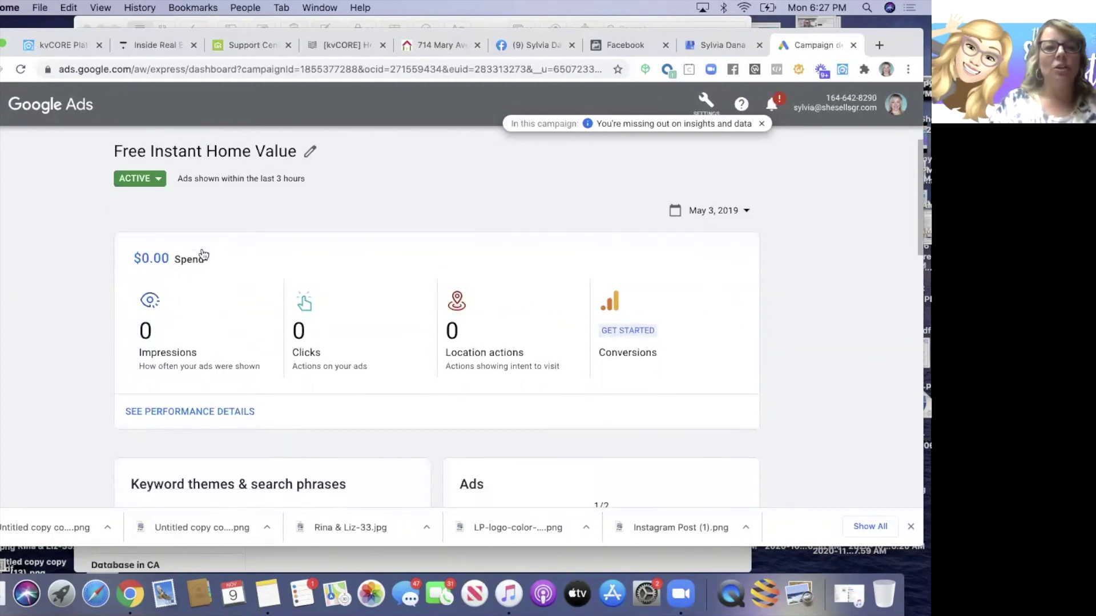
scroll(201, 249, "up", 2)
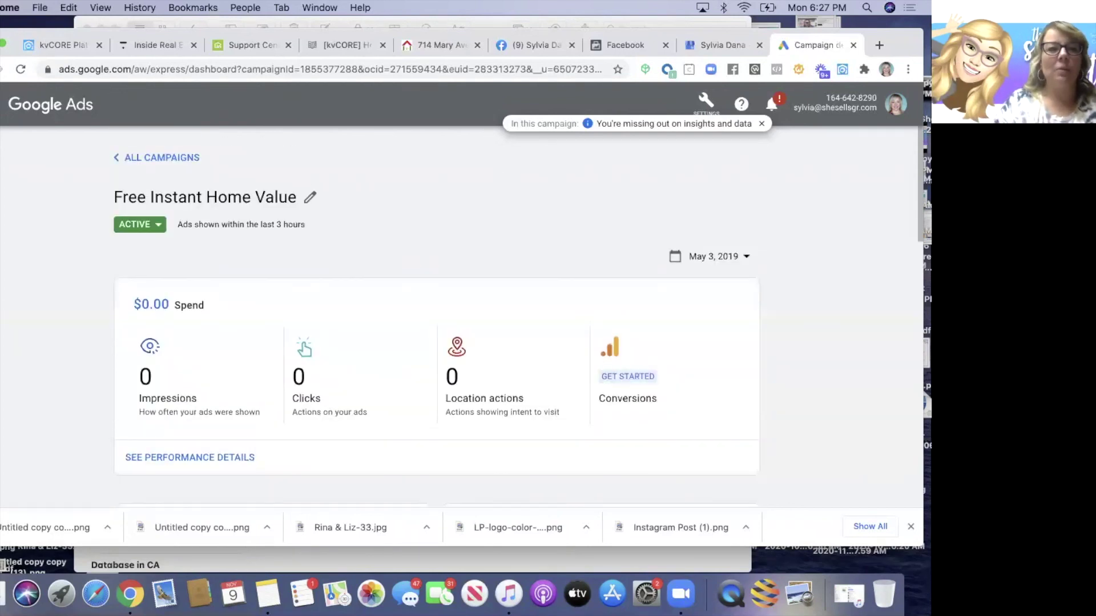
left_click(728, 43)
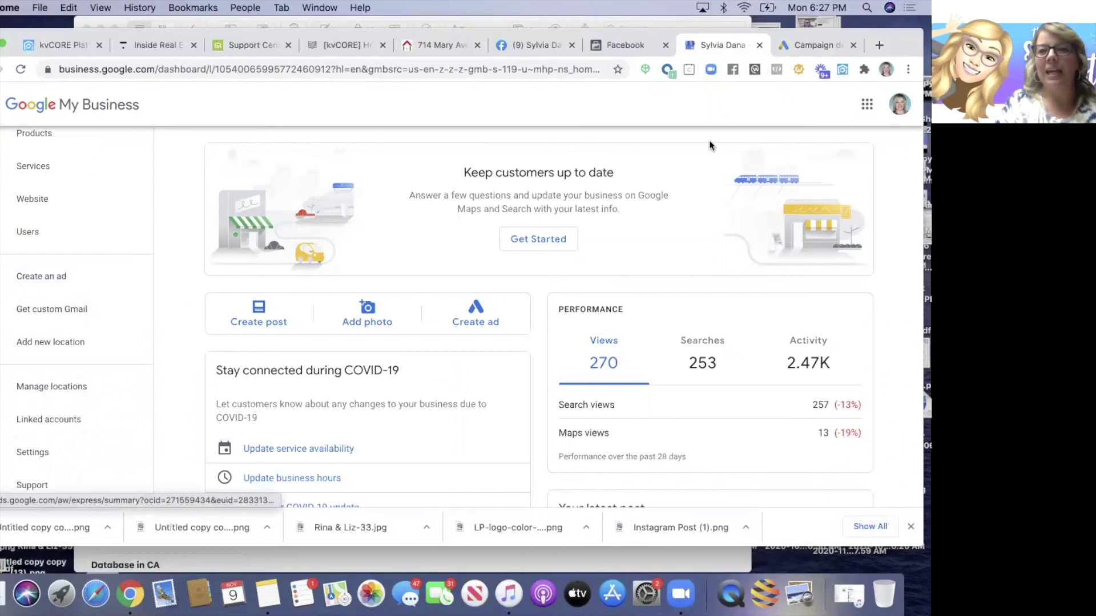
Step: Return to the campaign to review its keywords, ads and $3 daily budget, then go back to the dashboard
left_click(813, 45)
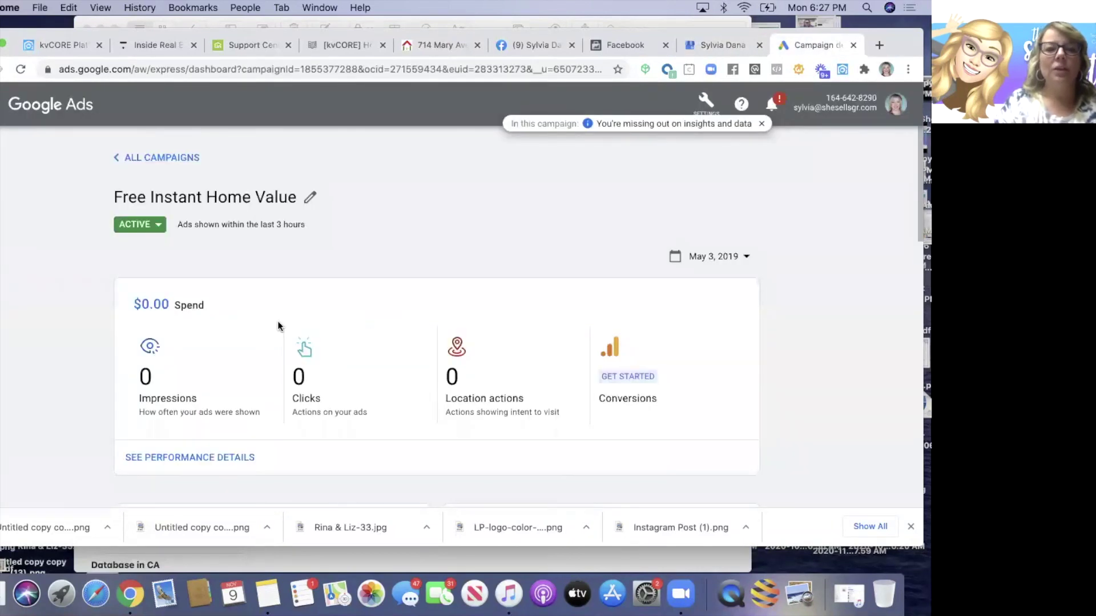
scroll(177, 312, "down", 5)
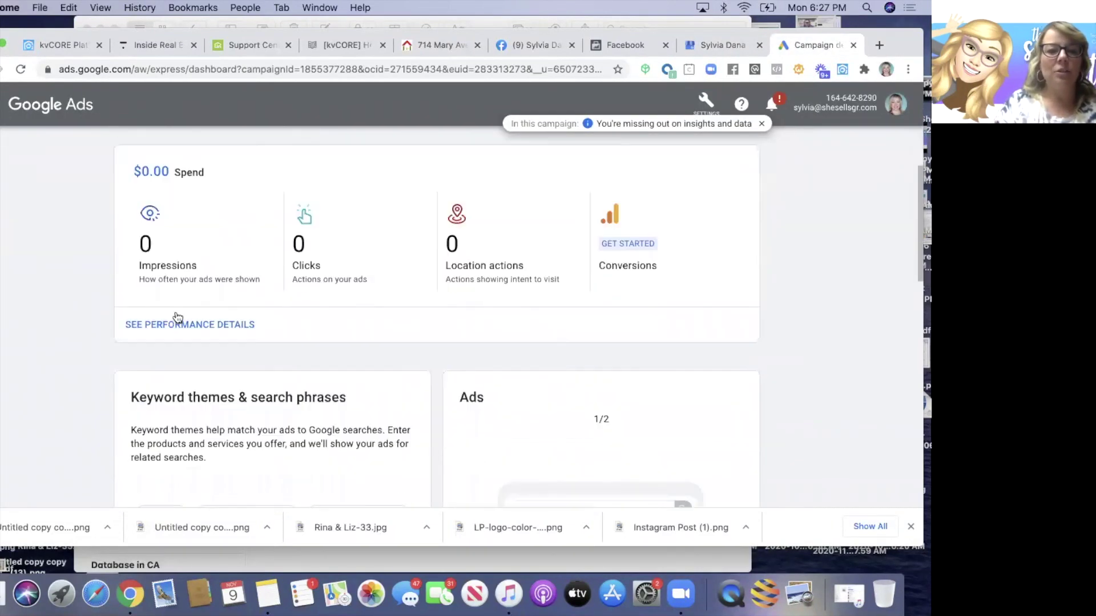
scroll(176, 311, "down", 3)
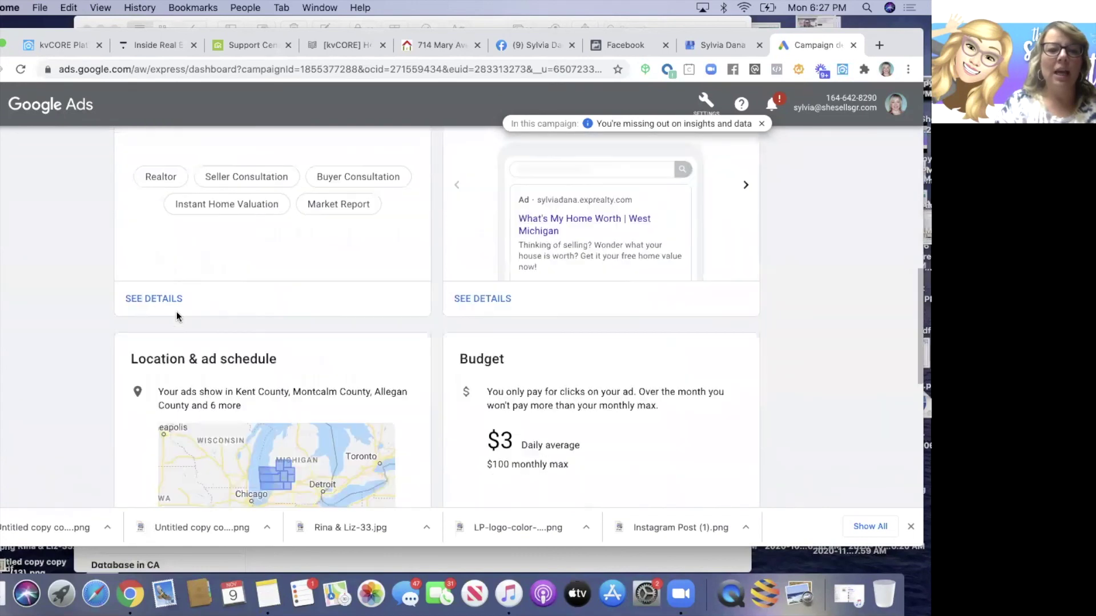
scroll(176, 312, "down", 3)
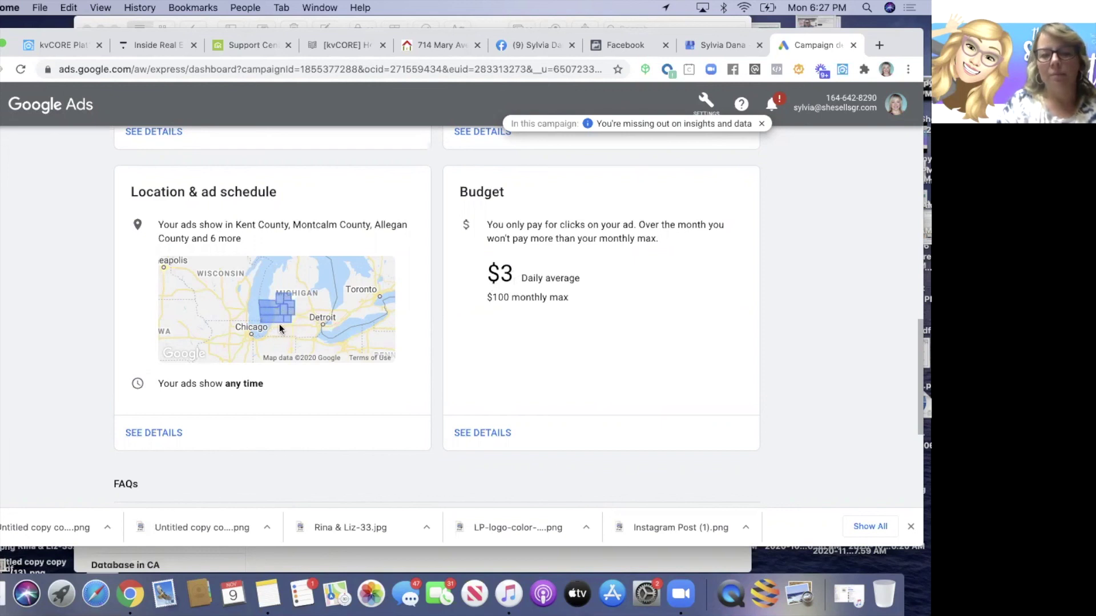
scroll(287, 317, "up", 5)
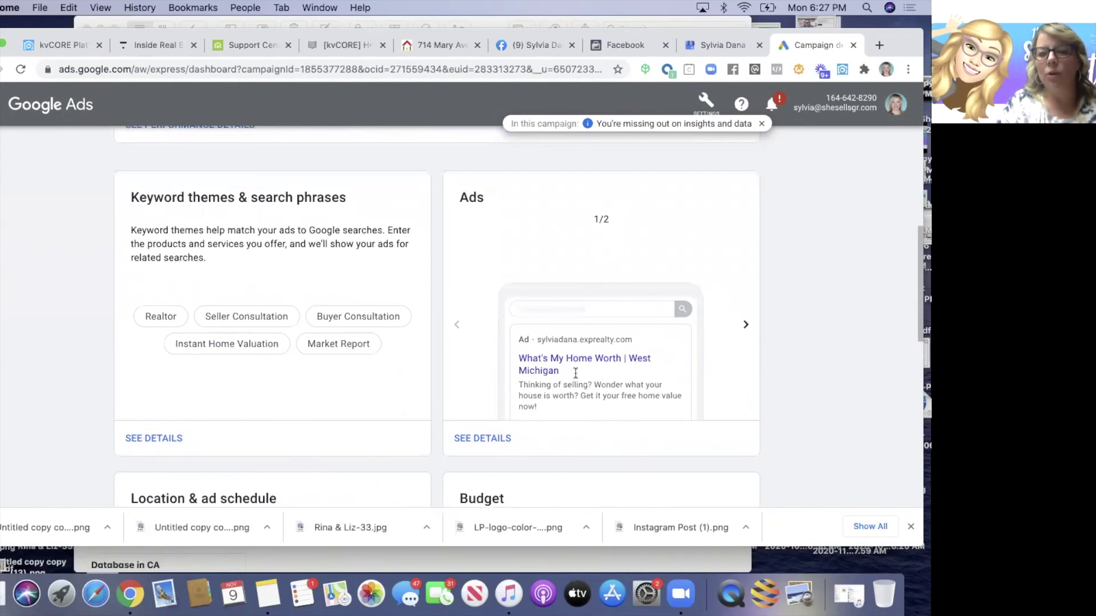
scroll(586, 391, "down", 9)
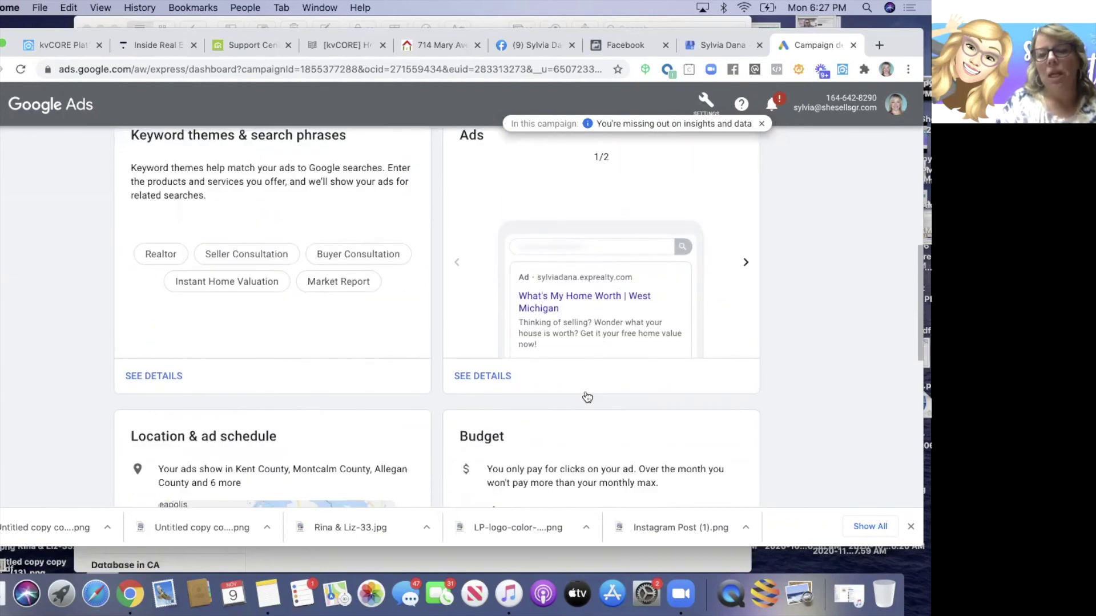
scroll(586, 391, "up", 10)
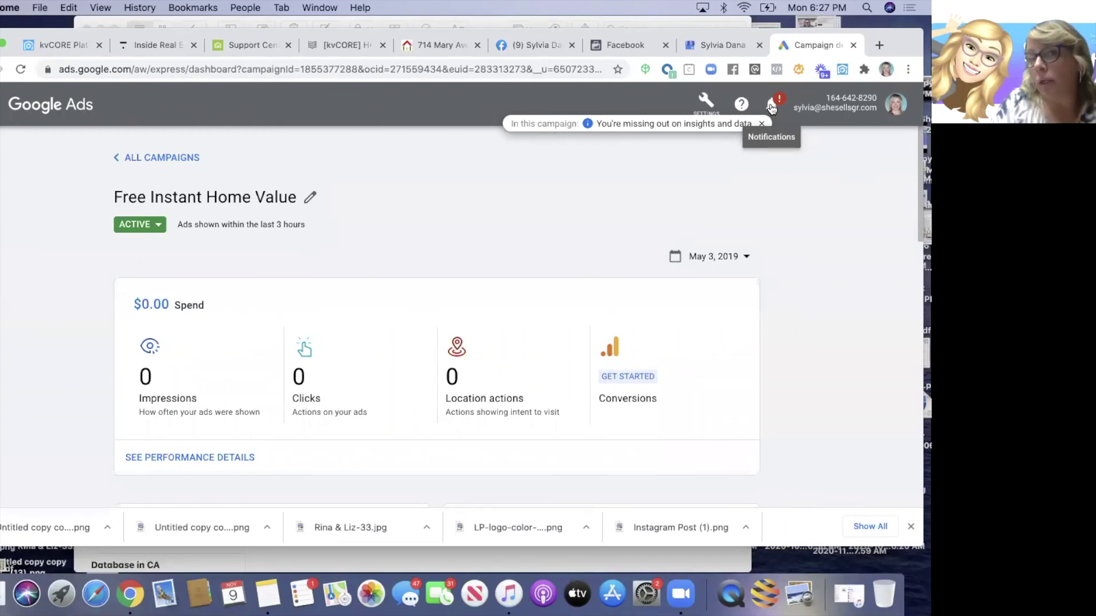
left_click(715, 47)
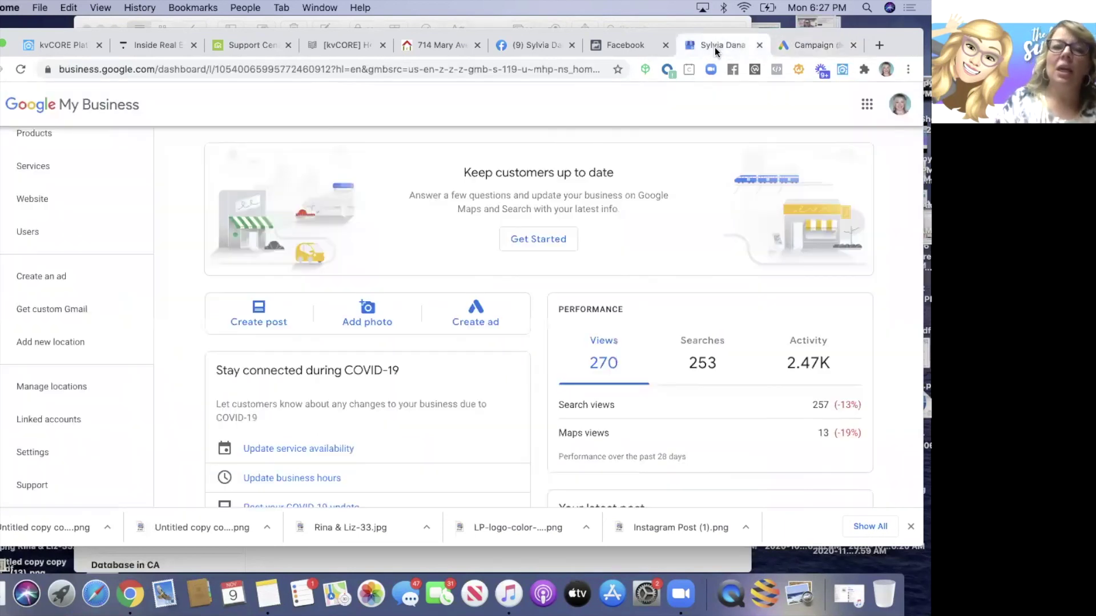
Step: Leave the Google My Business dashboard and return to the earlier Google search results
left_click(1, 105)
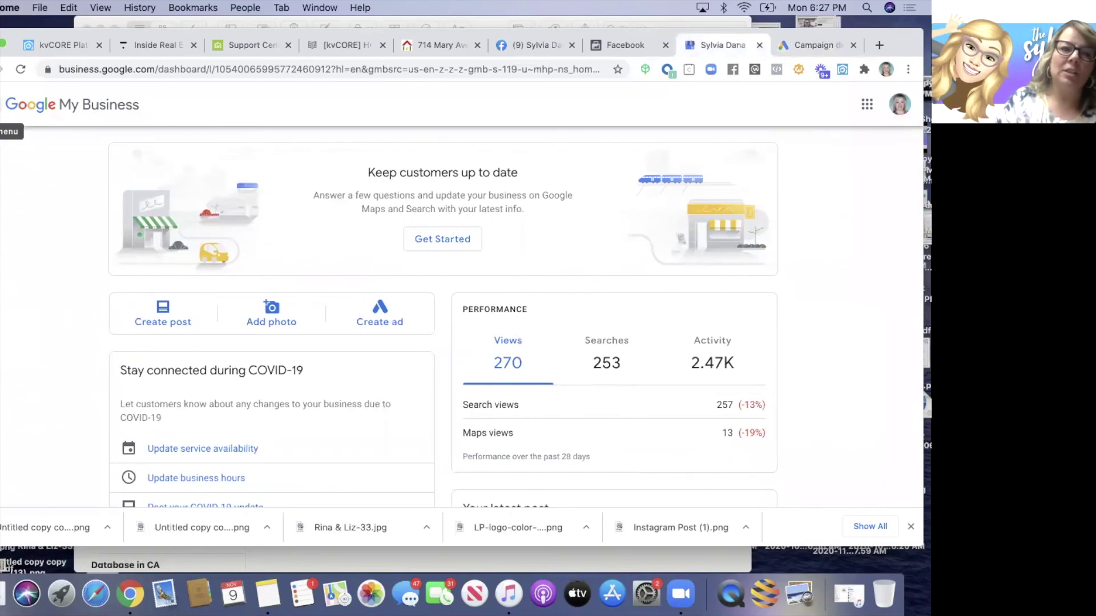
left_click(23, 106)
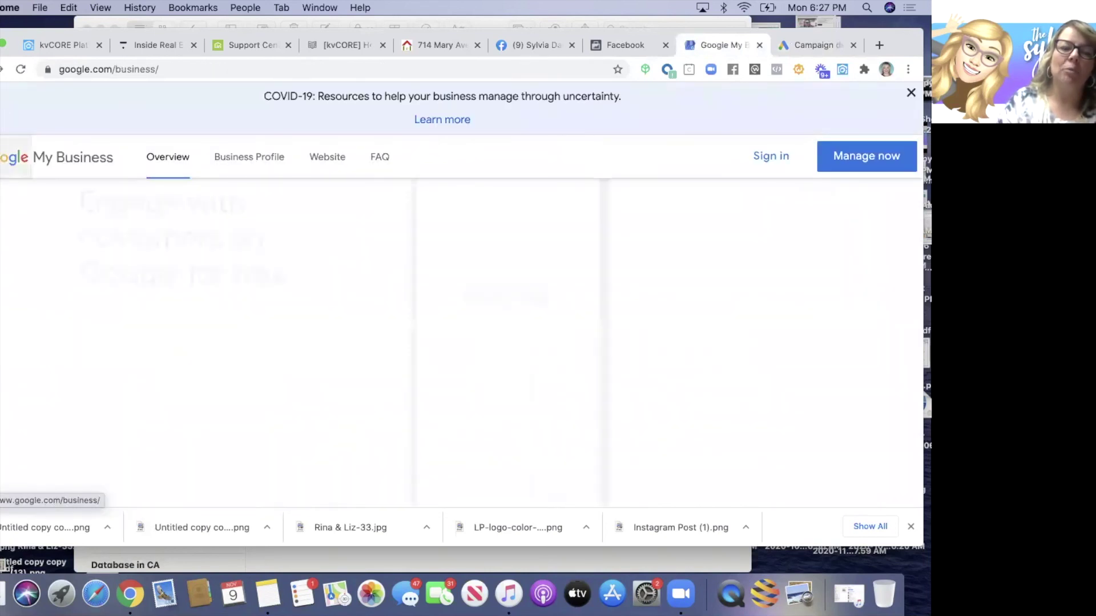
key("super+bracketleft")
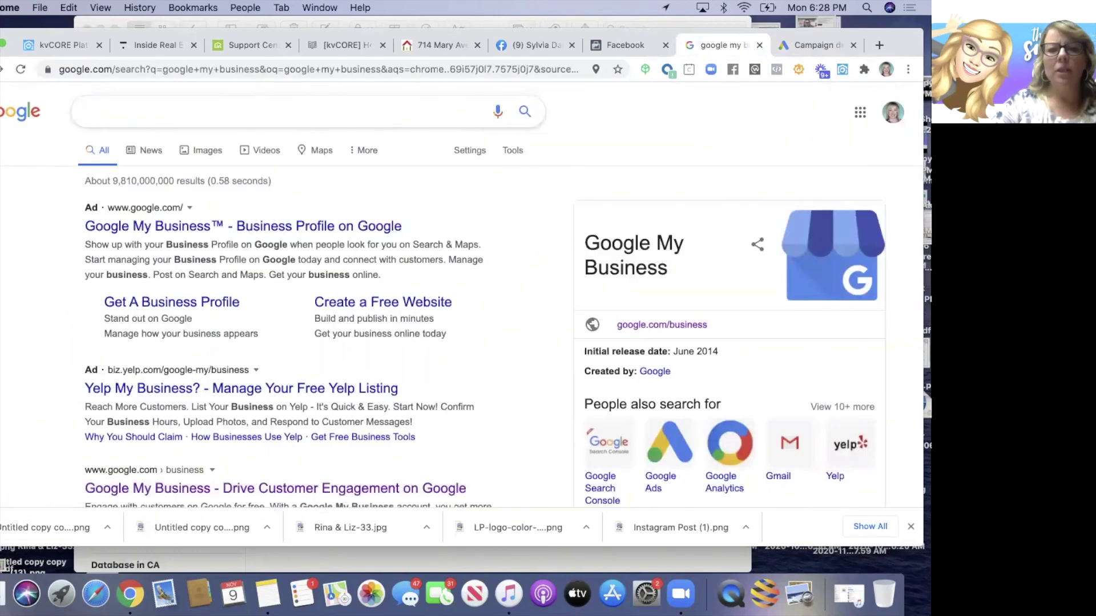
Step: Search Google for the agent's name and review her business profile panel, rated 5.0 from 4 reviews
type("sylvia dana")
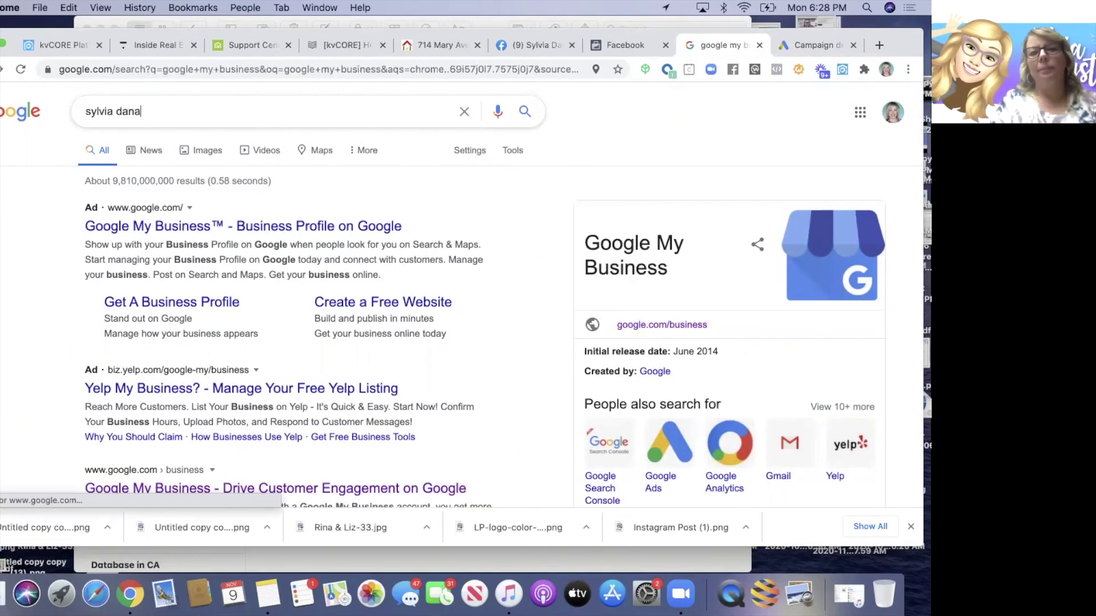
key("Return")
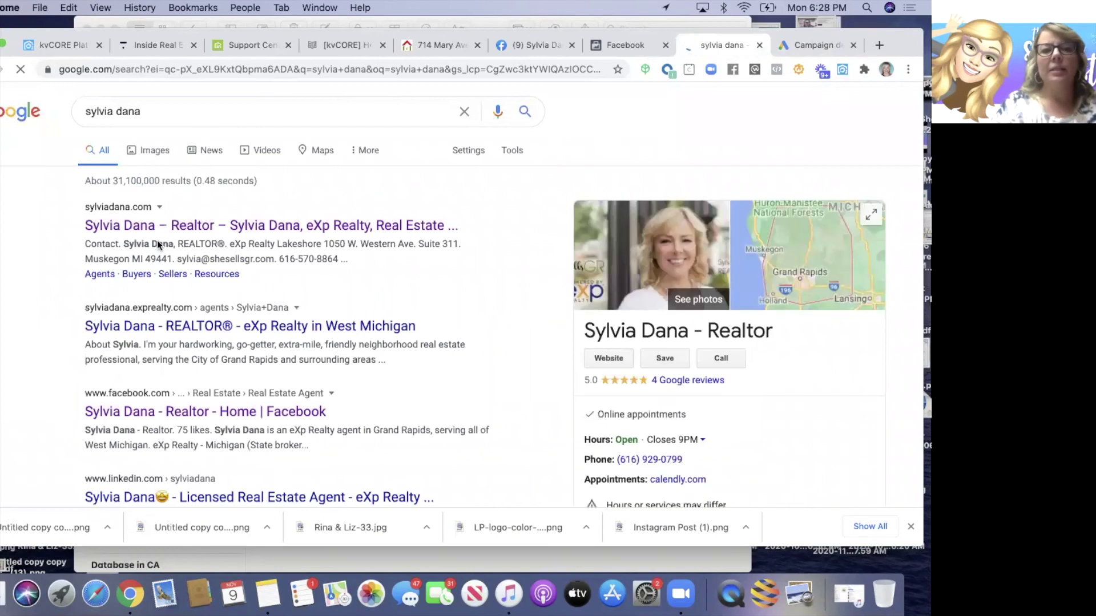
scroll(158, 244, "down", 5)
scroll(155, 244, "down", 3)
scroll(154, 238, "down", 3)
scroll(142, 256, "up", 10)
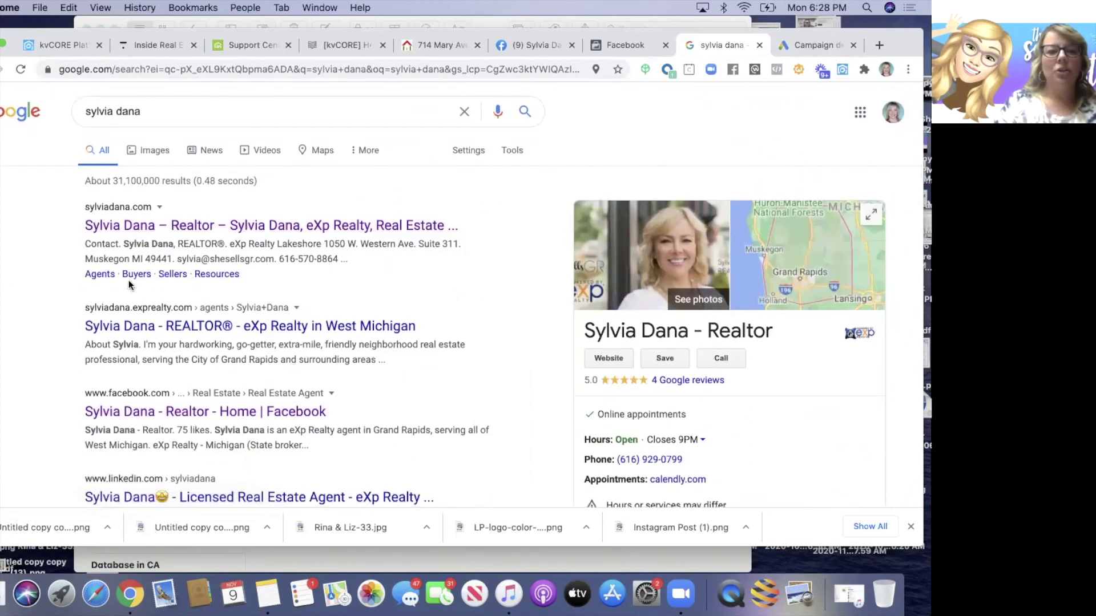
scroll(125, 328, "down", 3)
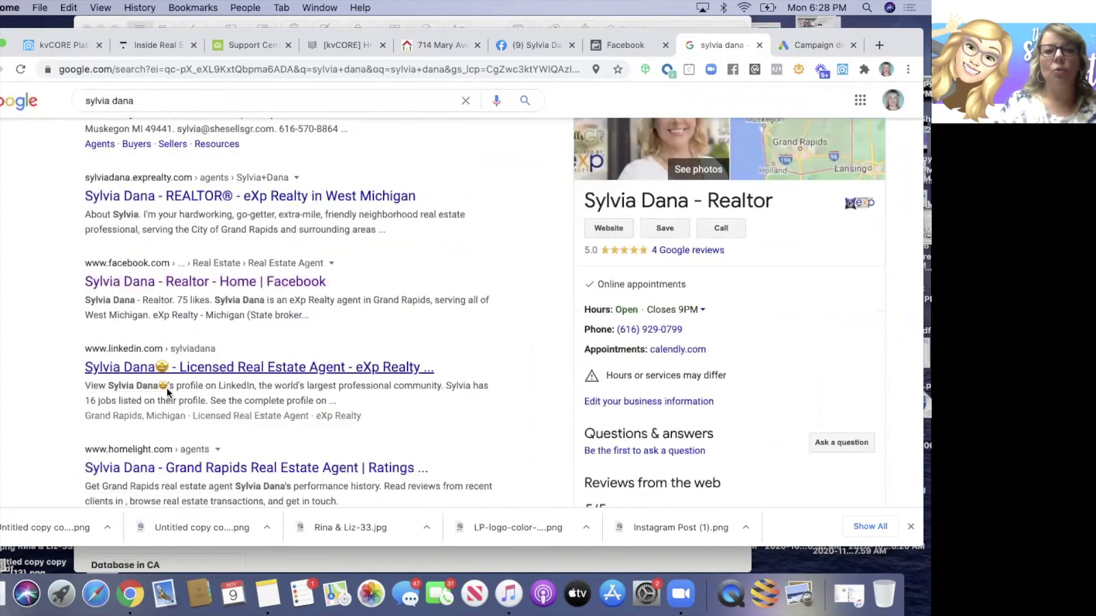
scroll(117, 303, "up", 1)
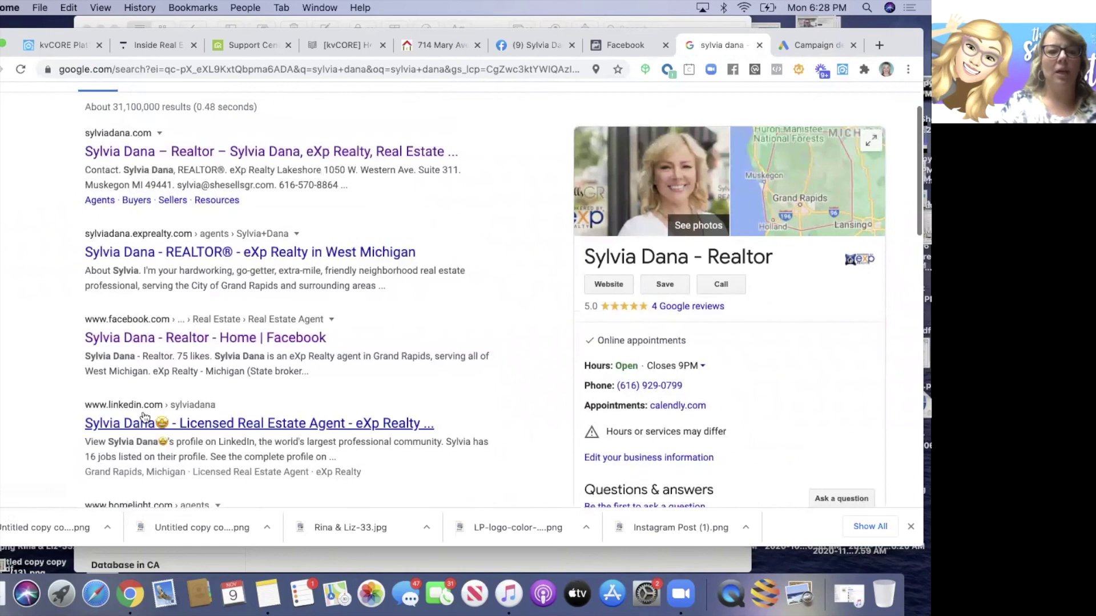
scroll(142, 321, "up", 2)
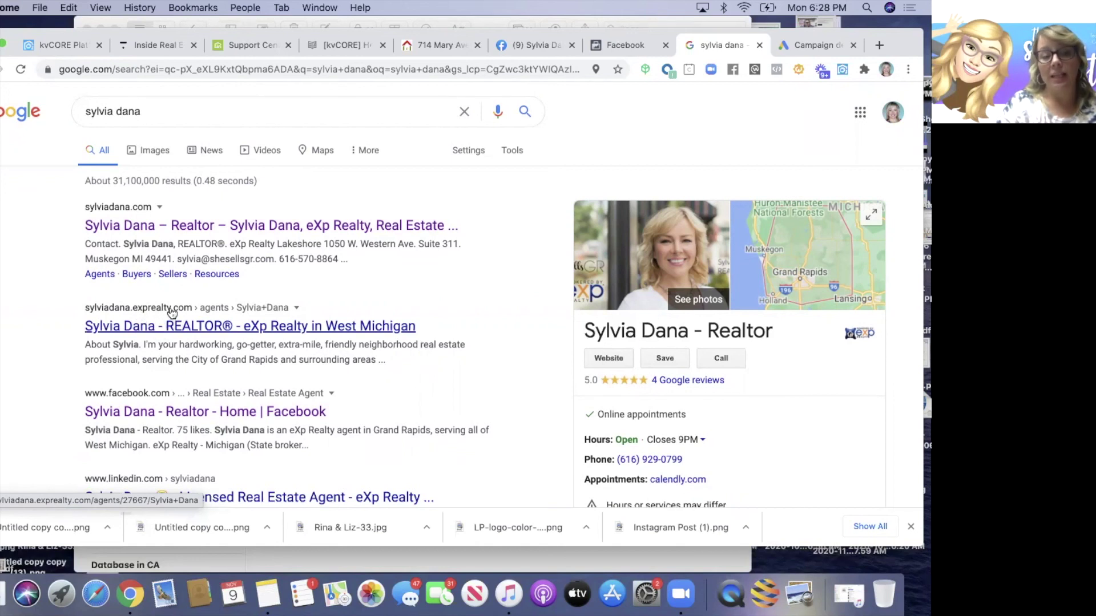
scroll(171, 313, "down", 6)
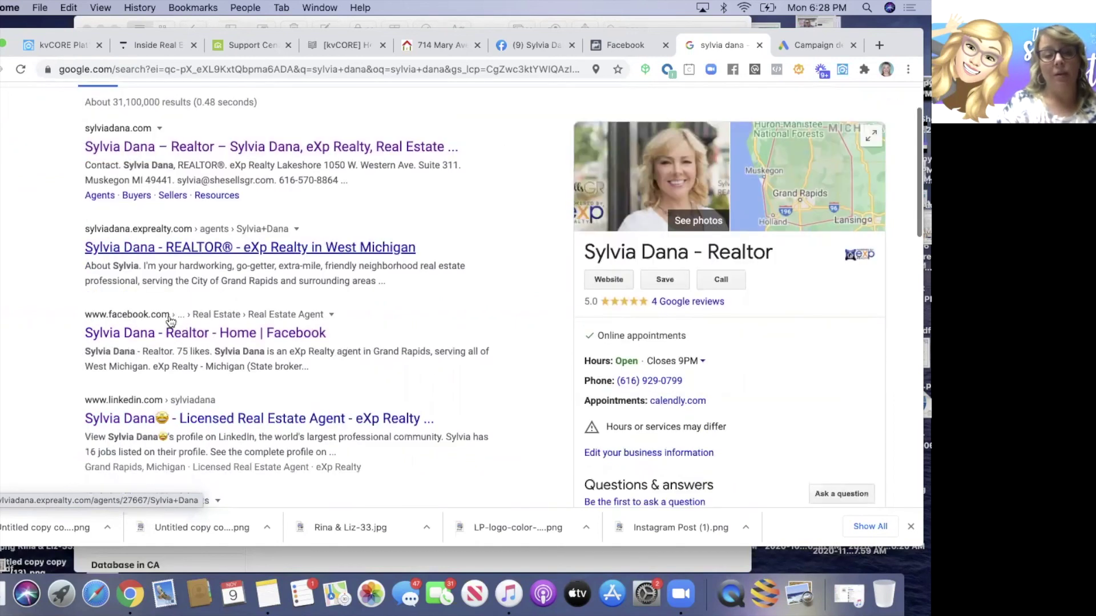
scroll(171, 326, "up", 8)
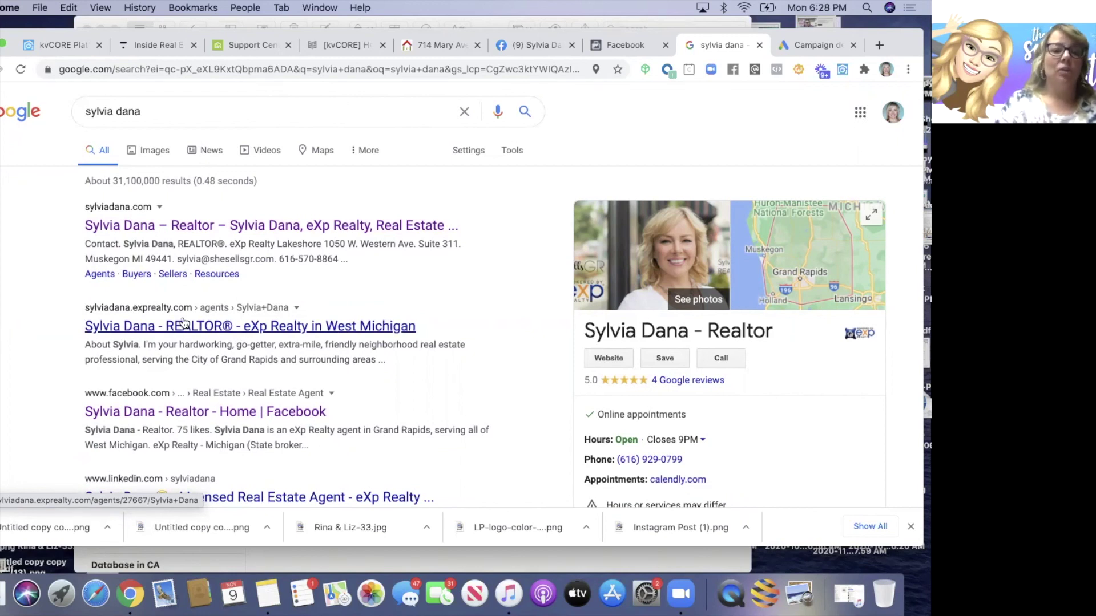
scroll(182, 323, "down", 1)
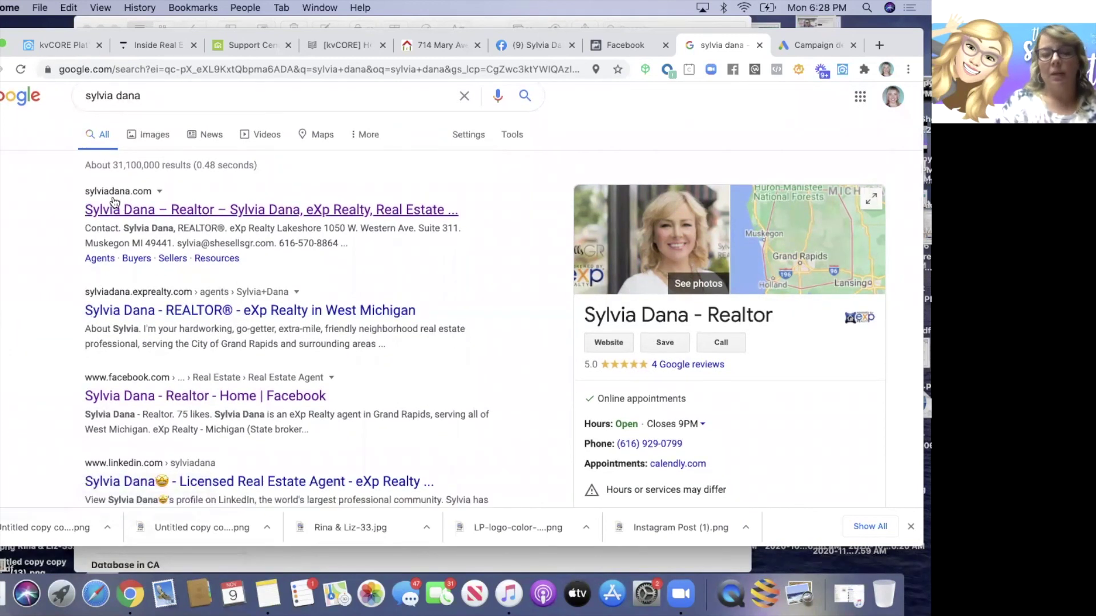
scroll(119, 221, "down", 5)
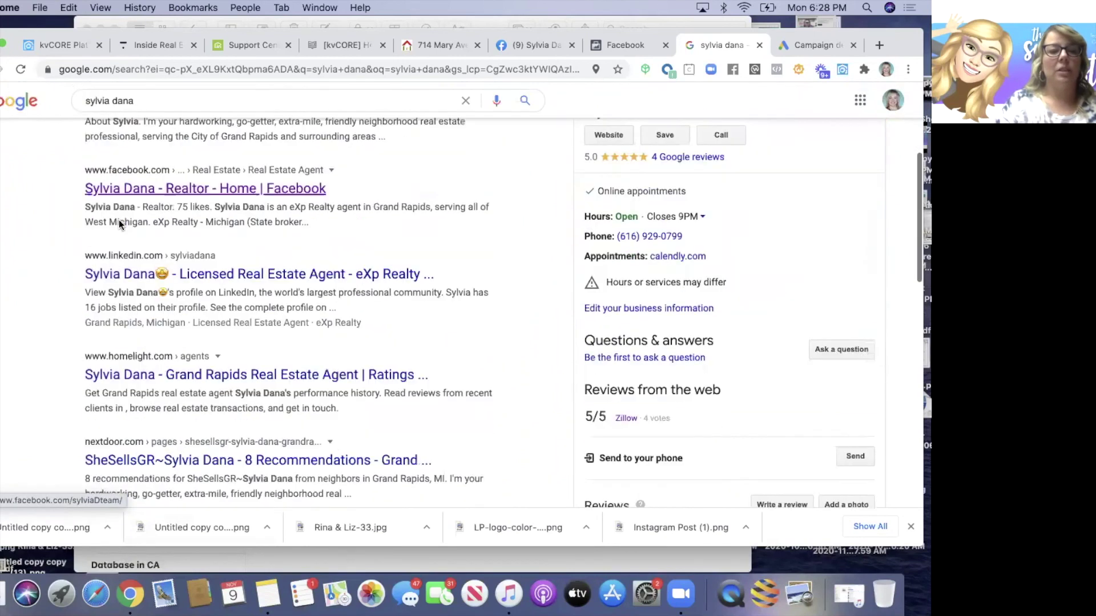
scroll(118, 220, "down", 5)
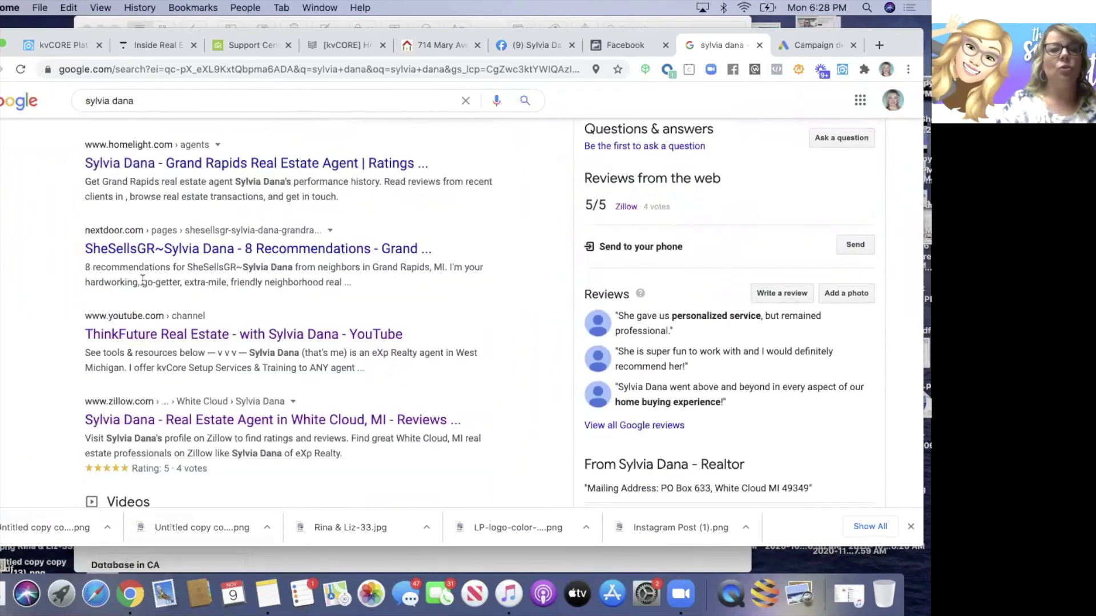
scroll(143, 279, "up", 1)
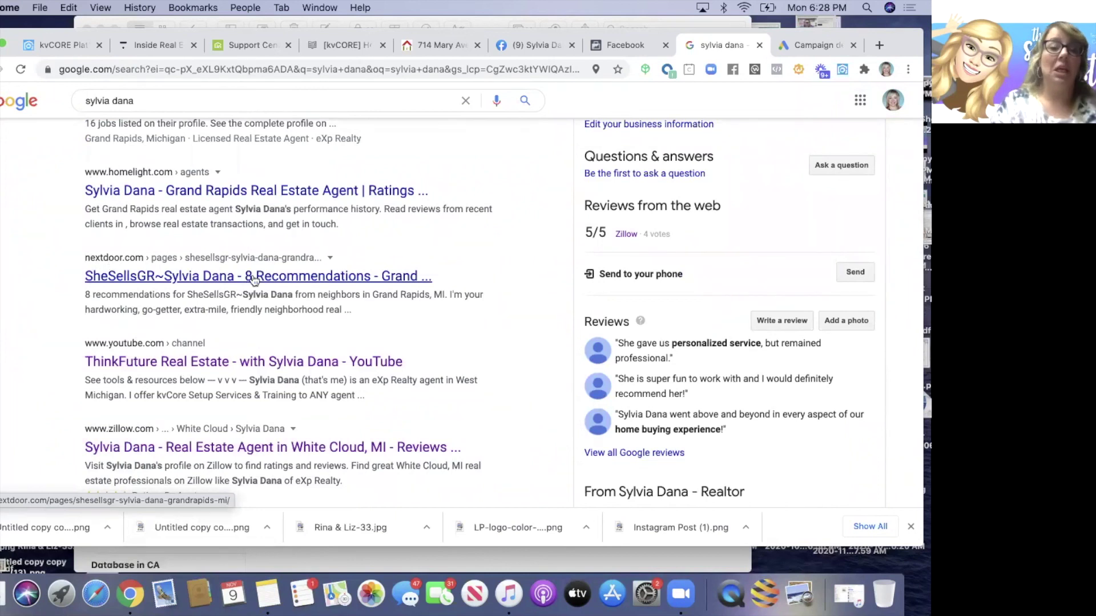
scroll(254, 279, "up", 2)
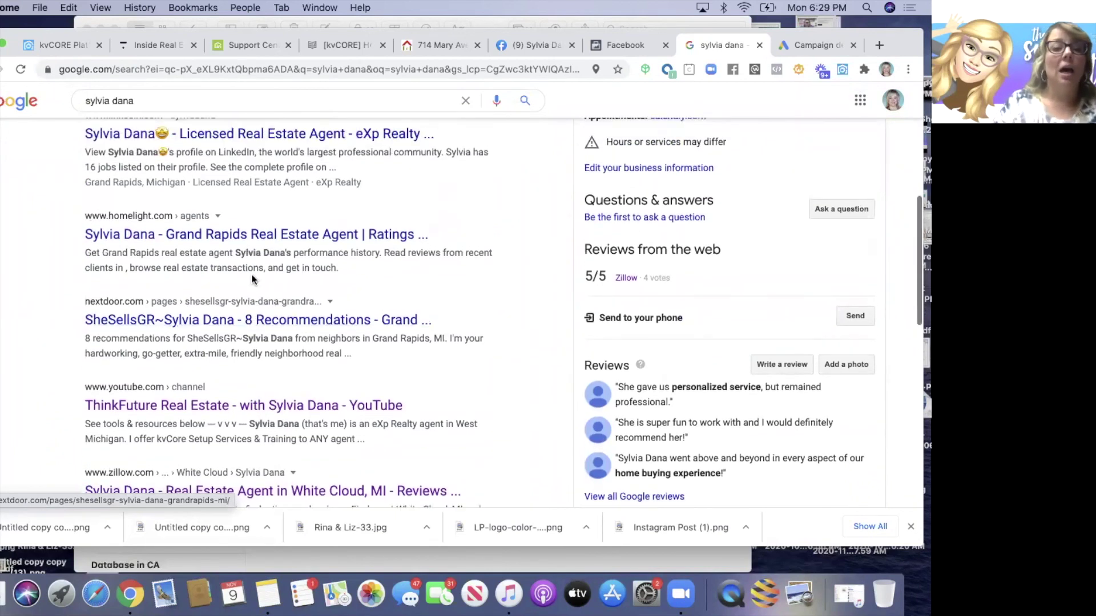
scroll(252, 275, "up", 1)
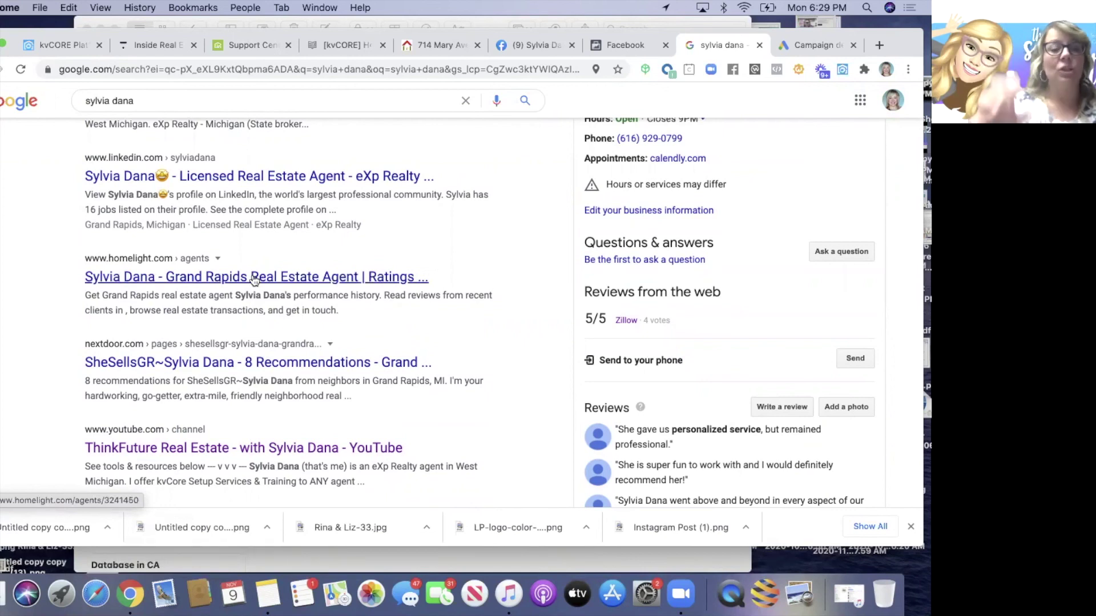
scroll(253, 278, "down", 3)
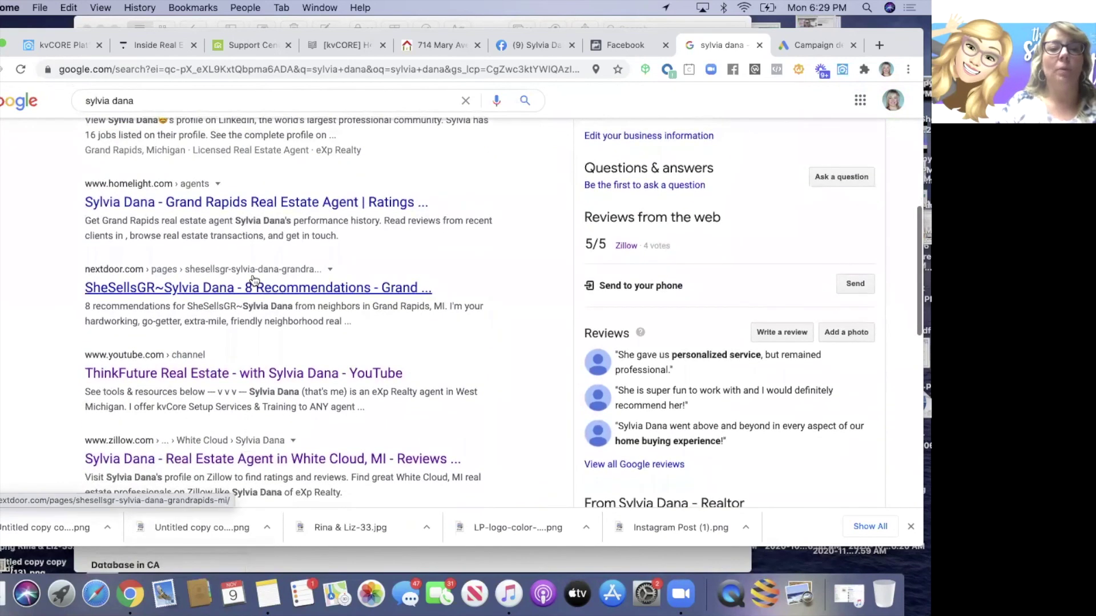
scroll(253, 279, "down", 13)
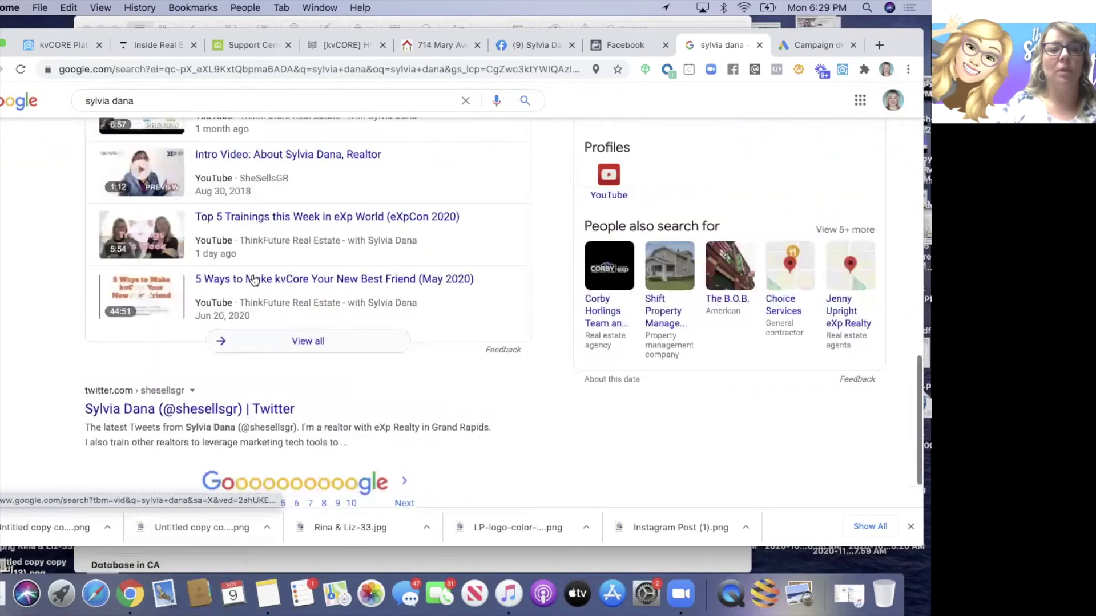
scroll(252, 276, "up", 4)
scroll(139, 344, "down", 8)
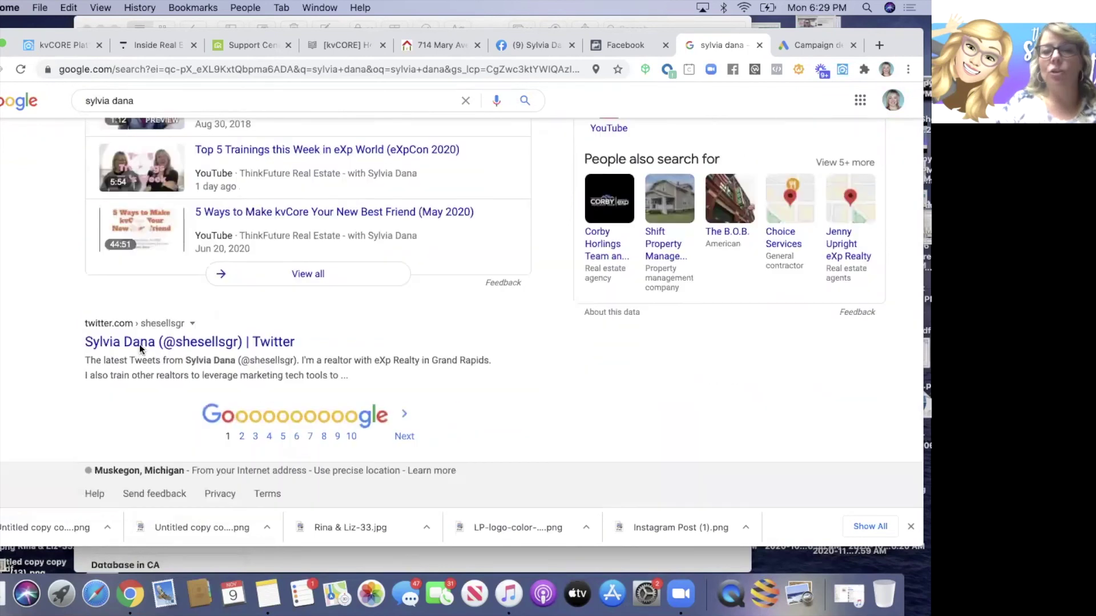
scroll(253, 300, "up", 2)
scroll(253, 300, "up", 13)
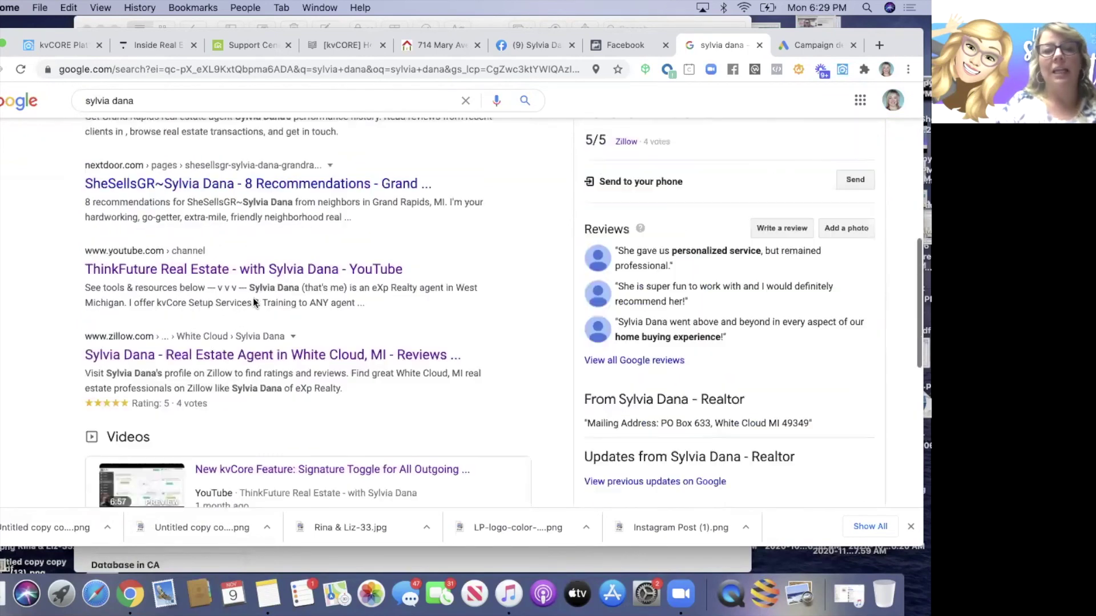
scroll(253, 302, "up", 15)
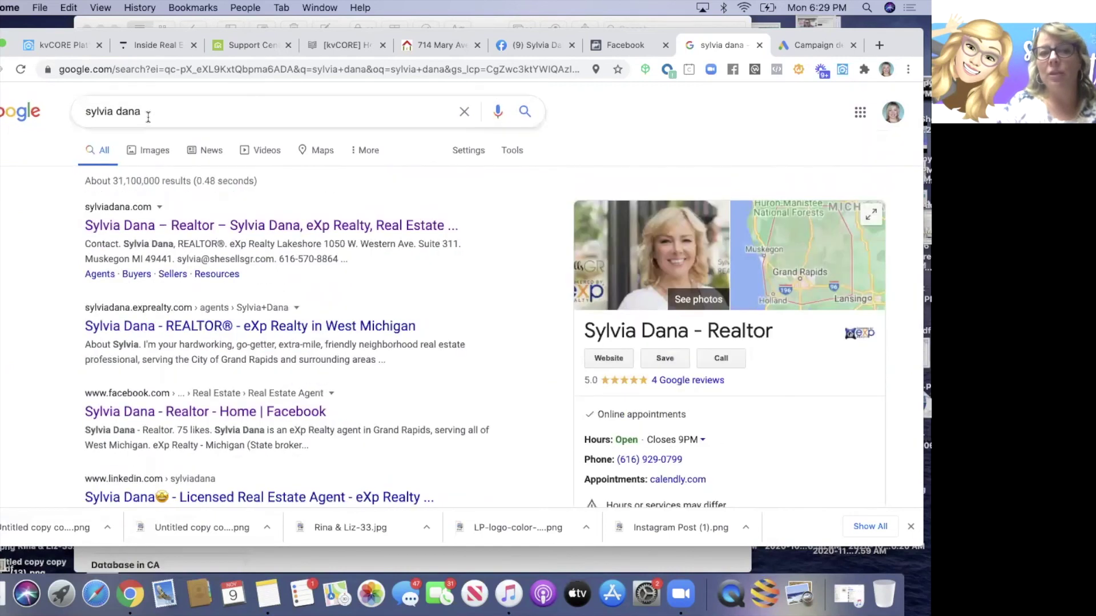
left_click_drag(86, 112, 143, 111)
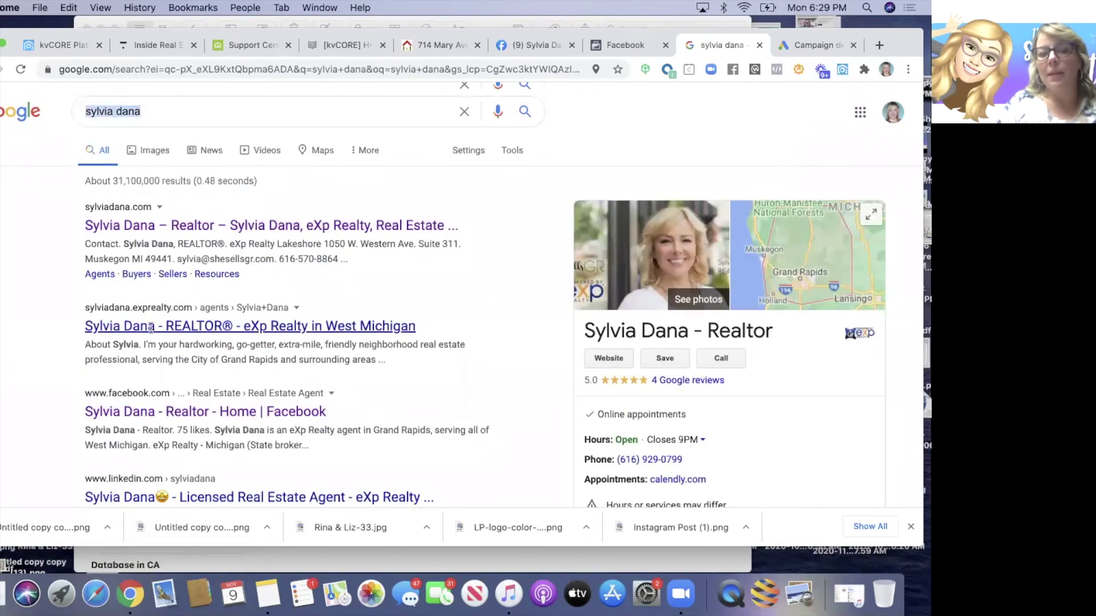
scroll(151, 328, "down", 10)
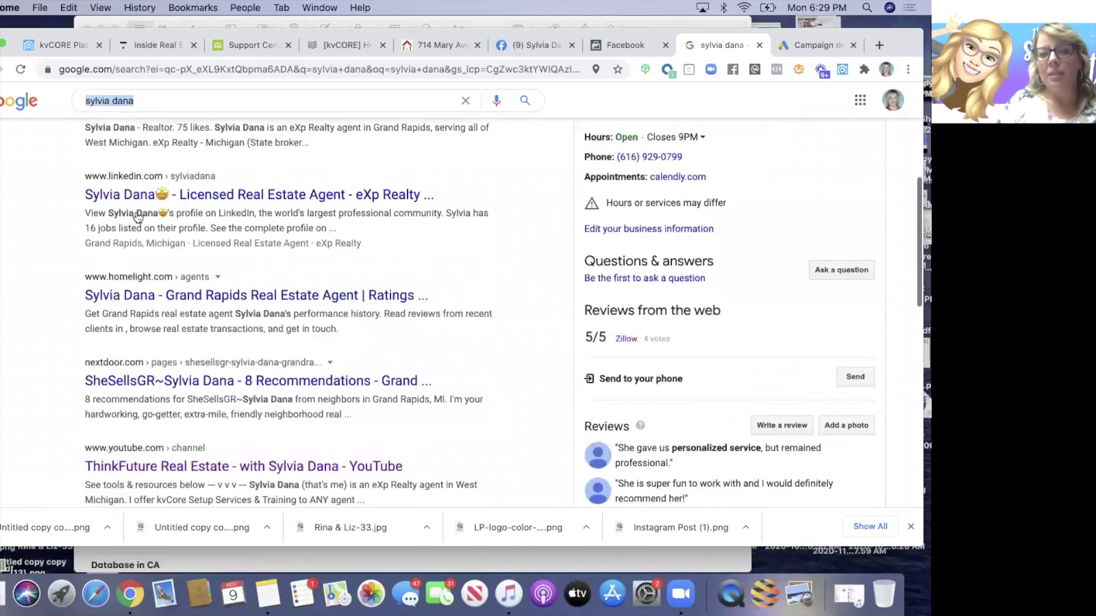
scroll(98, 137, "up", 10)
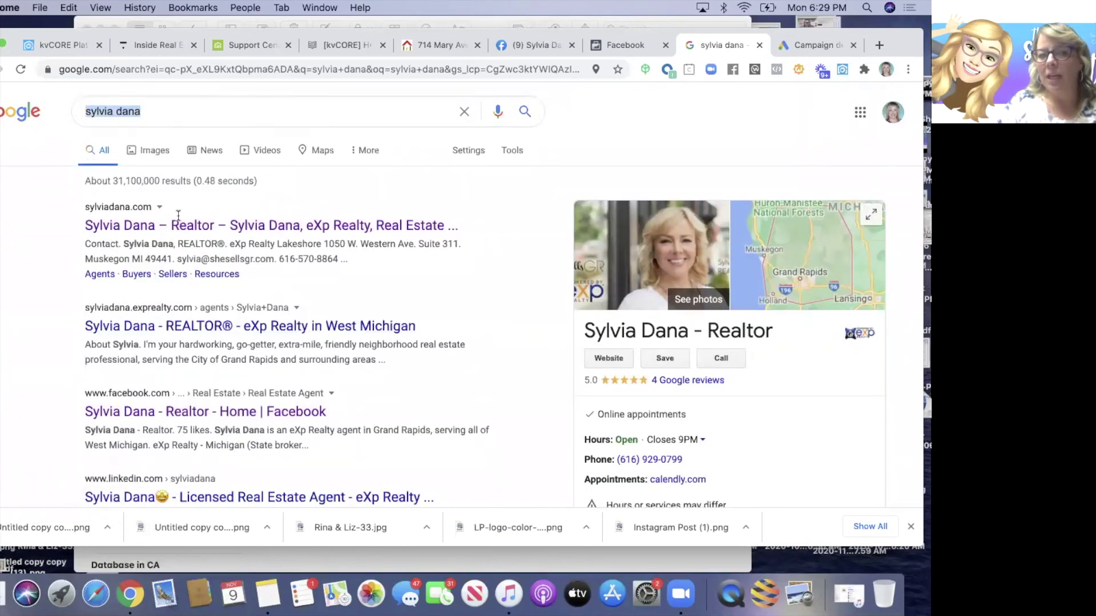
scroll(179, 229, "down", 10)
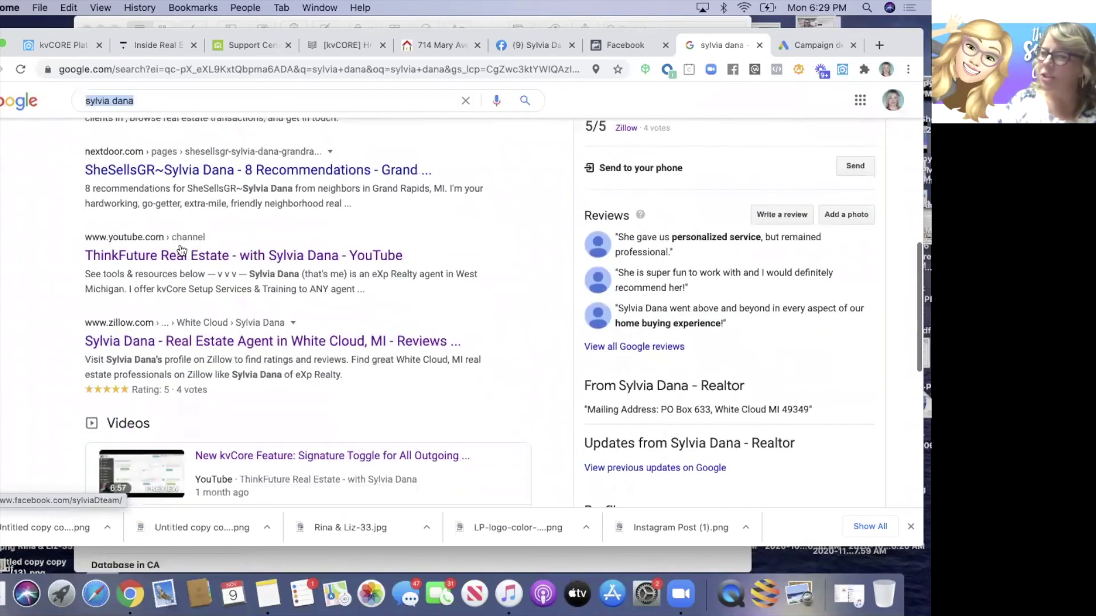
scroll(181, 247, "down", 5)
scroll(179, 245, "up", 15)
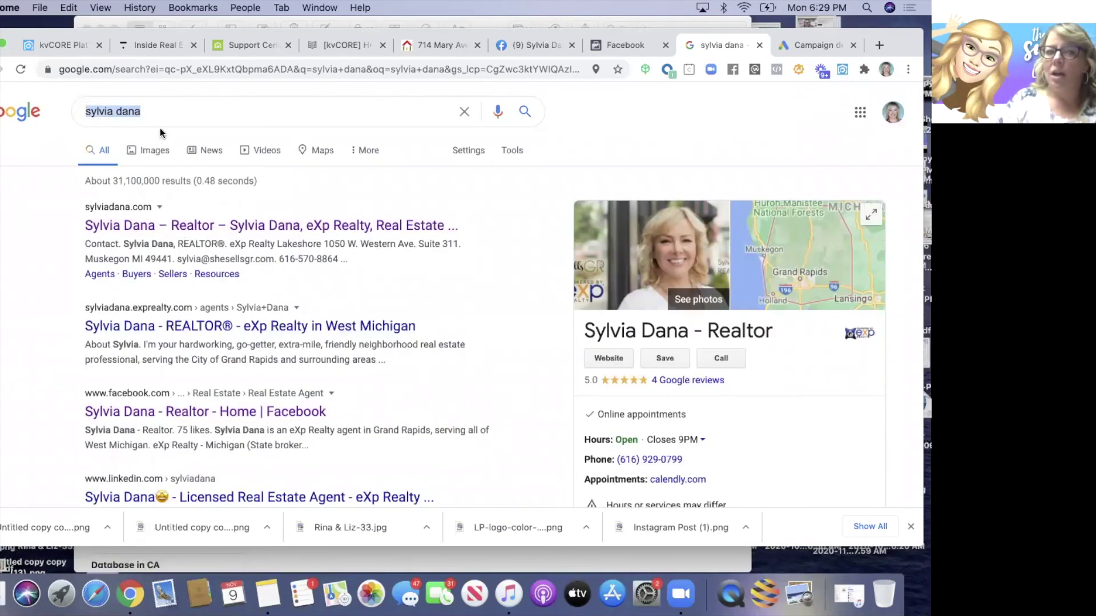
left_click(154, 111)
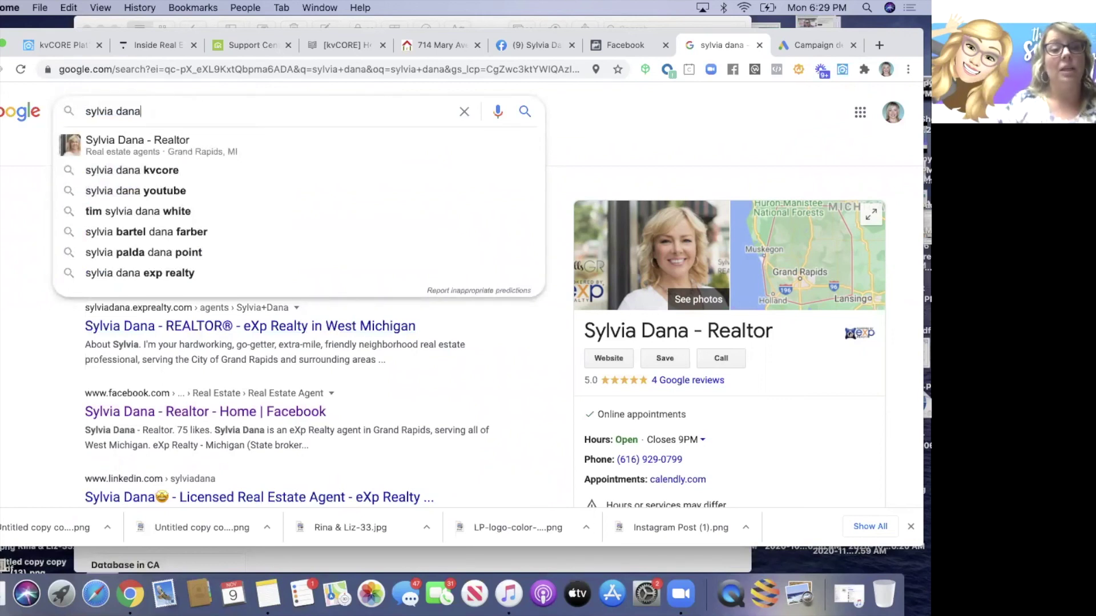
left_click(37, 255)
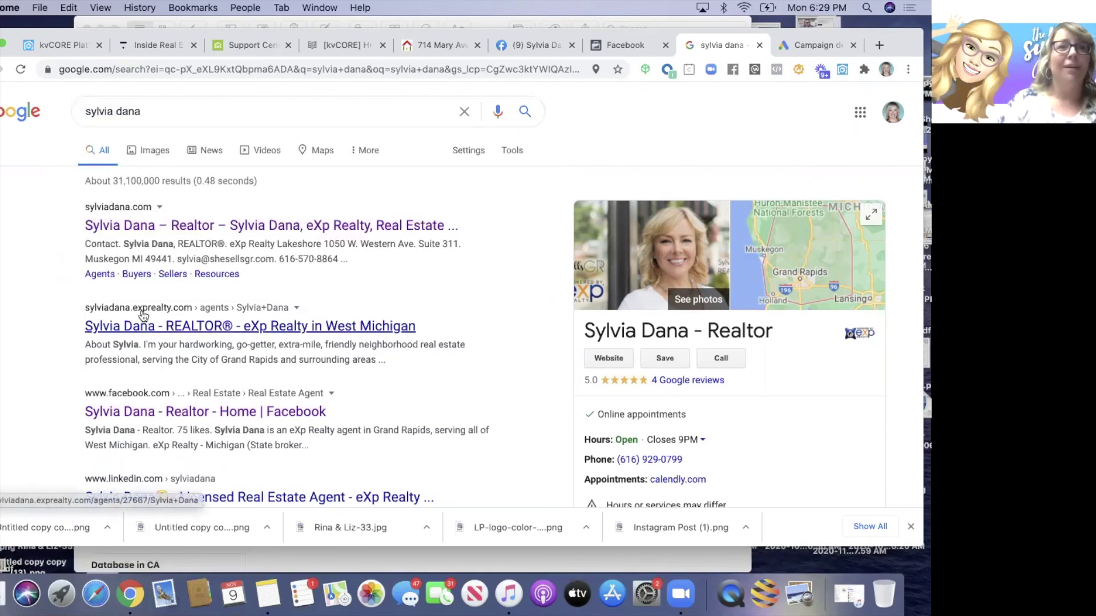
Step: Skim the agent's name search results again, then close that results tab to reveal the Free Instant Home Value campaign
scroll(143, 316, "down", 5)
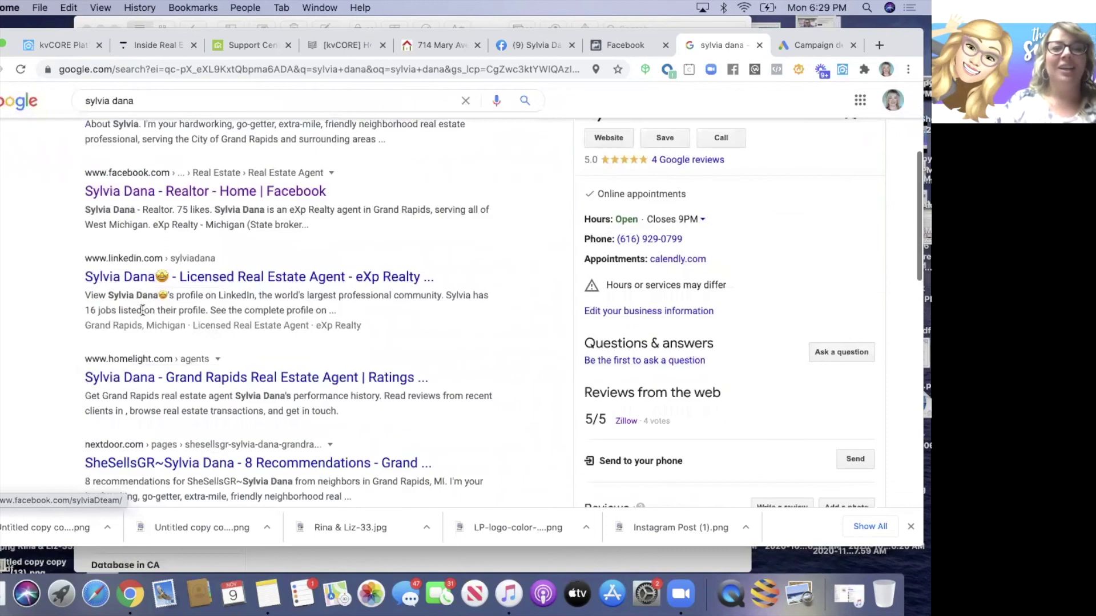
scroll(143, 309, "down", 4)
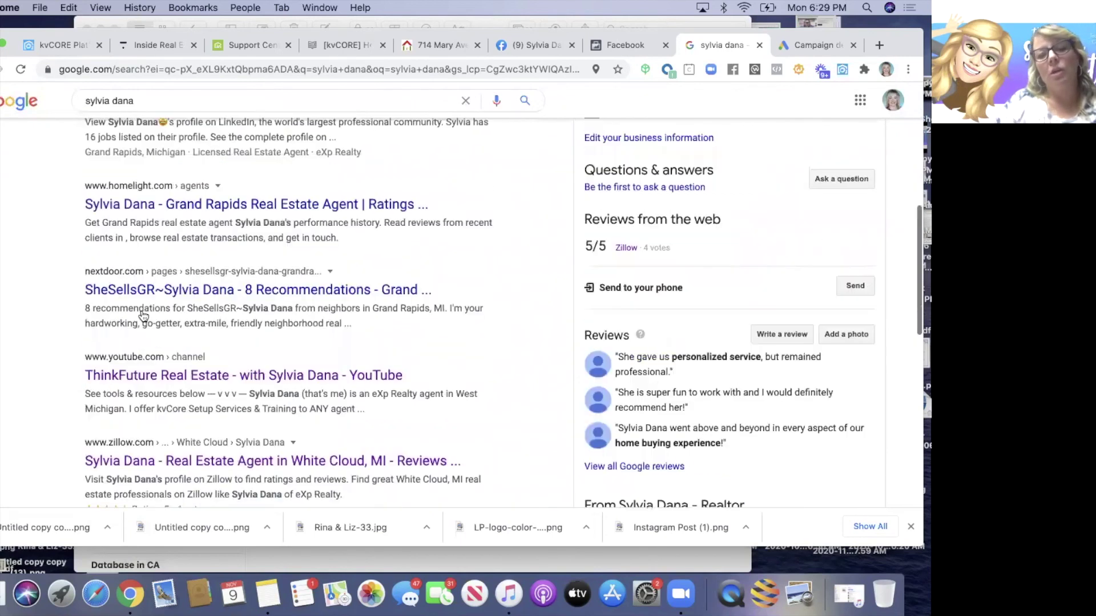
scroll(143, 310, "up", 7)
scroll(140, 310, "down", 10)
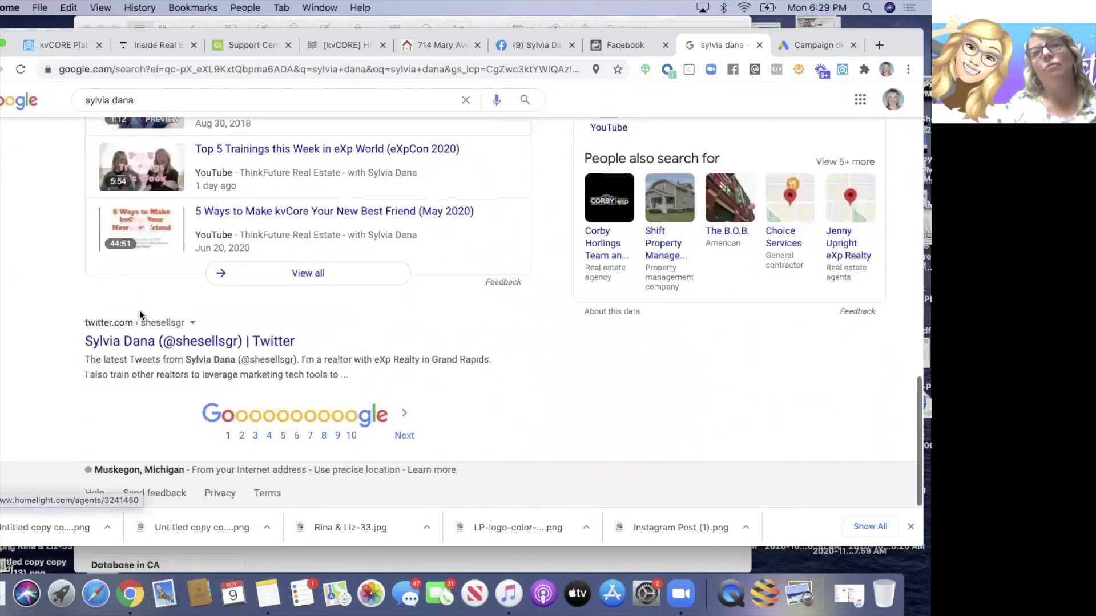
scroll(140, 310, "up", 4)
scroll(140, 312, "up", 2)
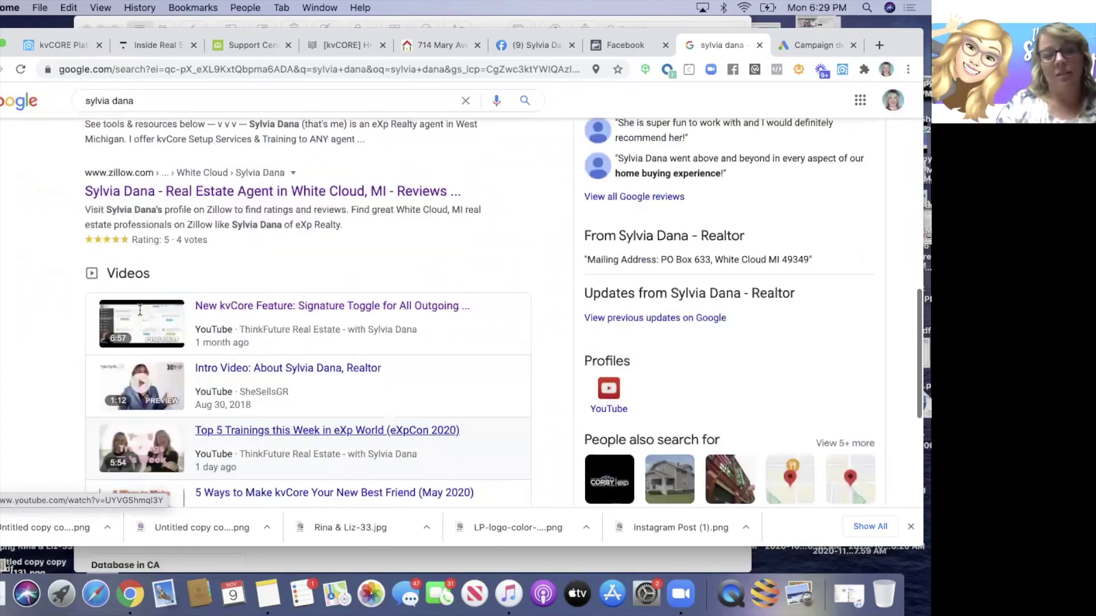
scroll(139, 245, "up", 2)
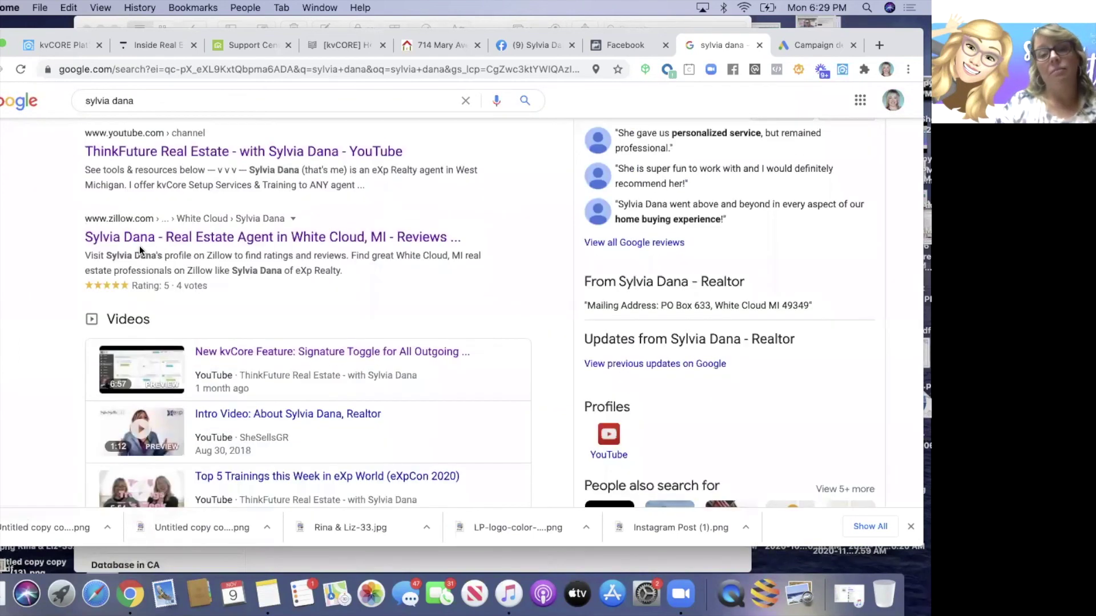
scroll(150, 234, "up", 3)
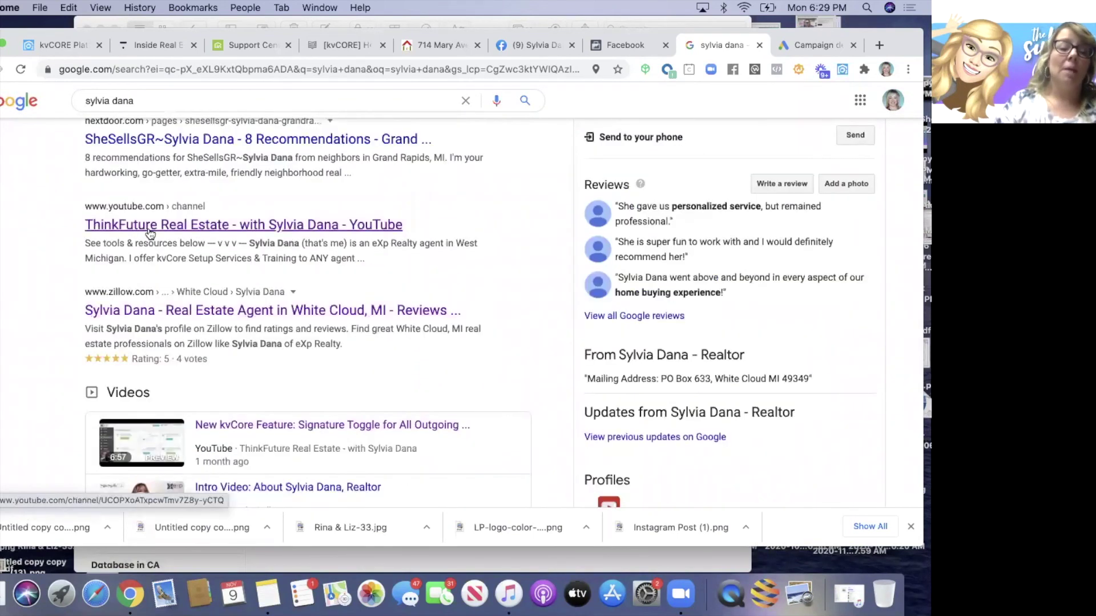
scroll(150, 234, "up", 10)
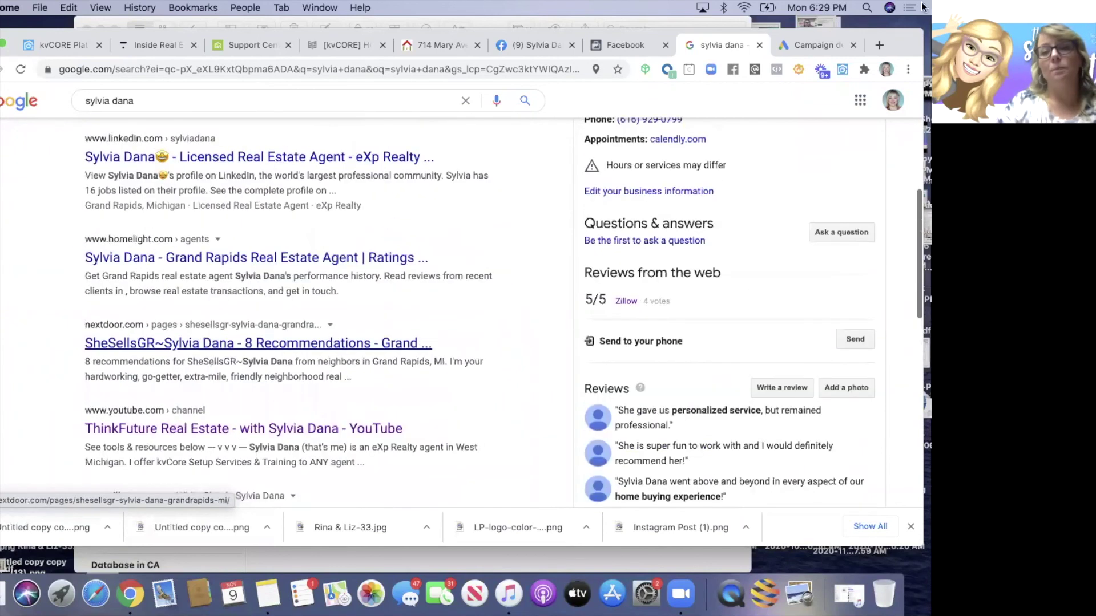
left_click(758, 46)
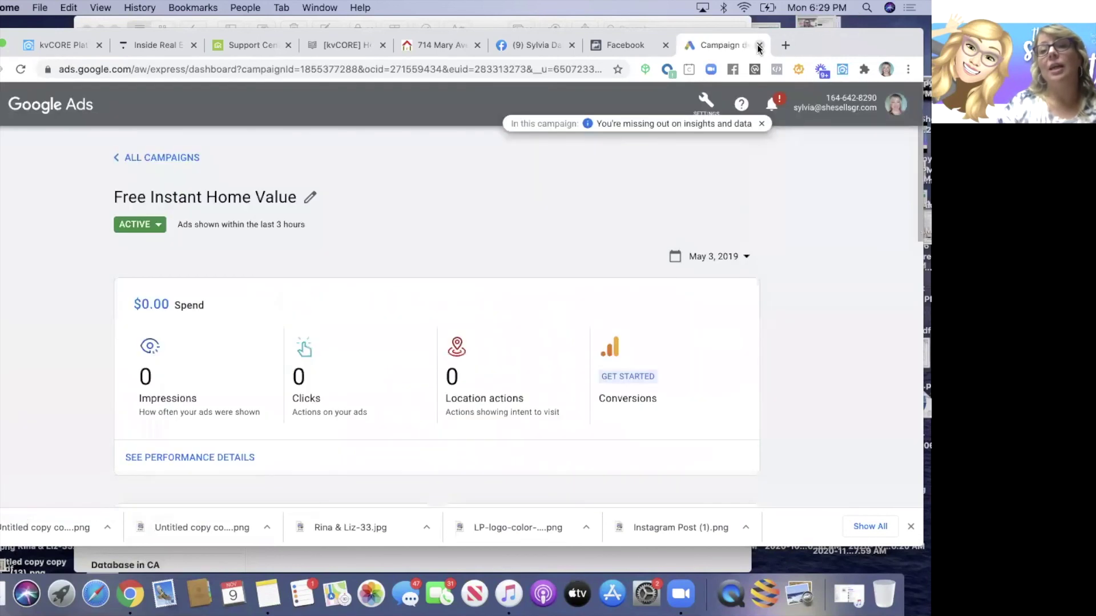
Step: Close the Google Ads and Events Manager tabs, then shift the Chrome window slightly down and left
left_click(758, 46)
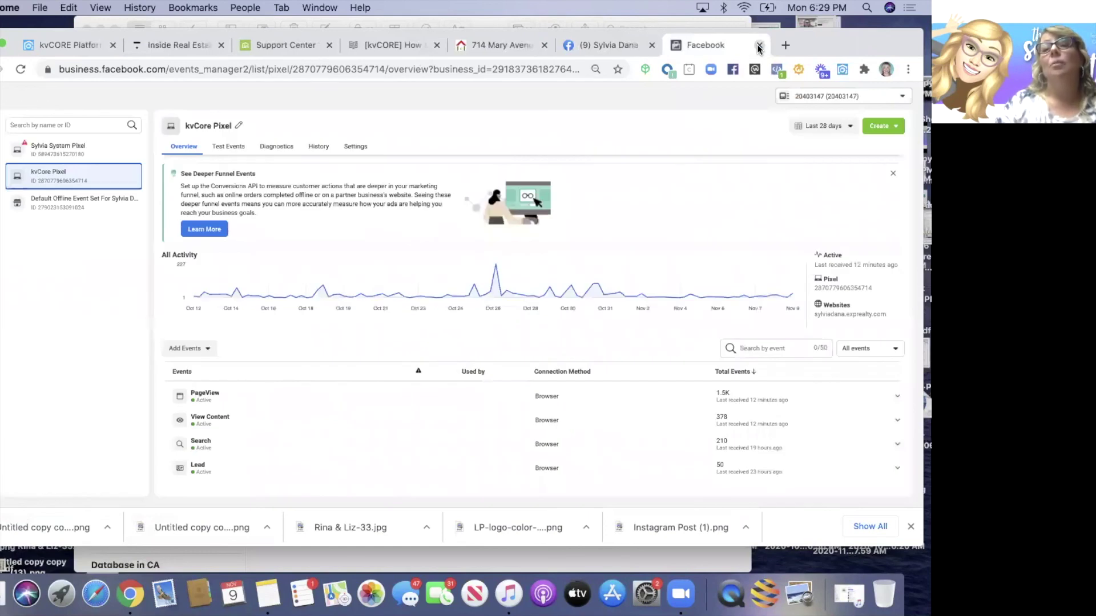
key("super+w")
left_click_drag(834, 46, 824, 70)
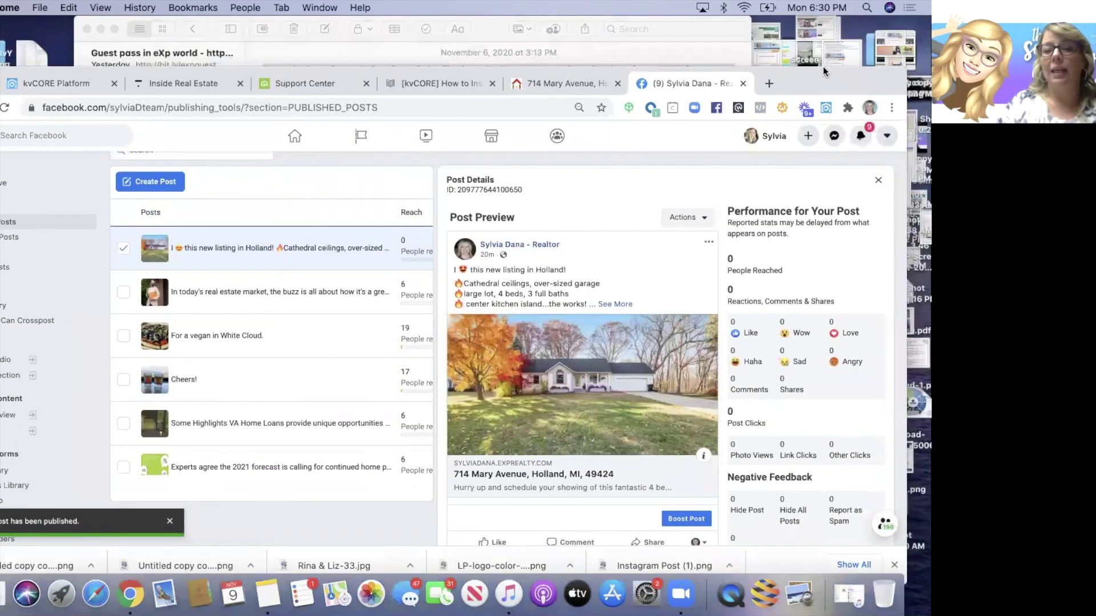